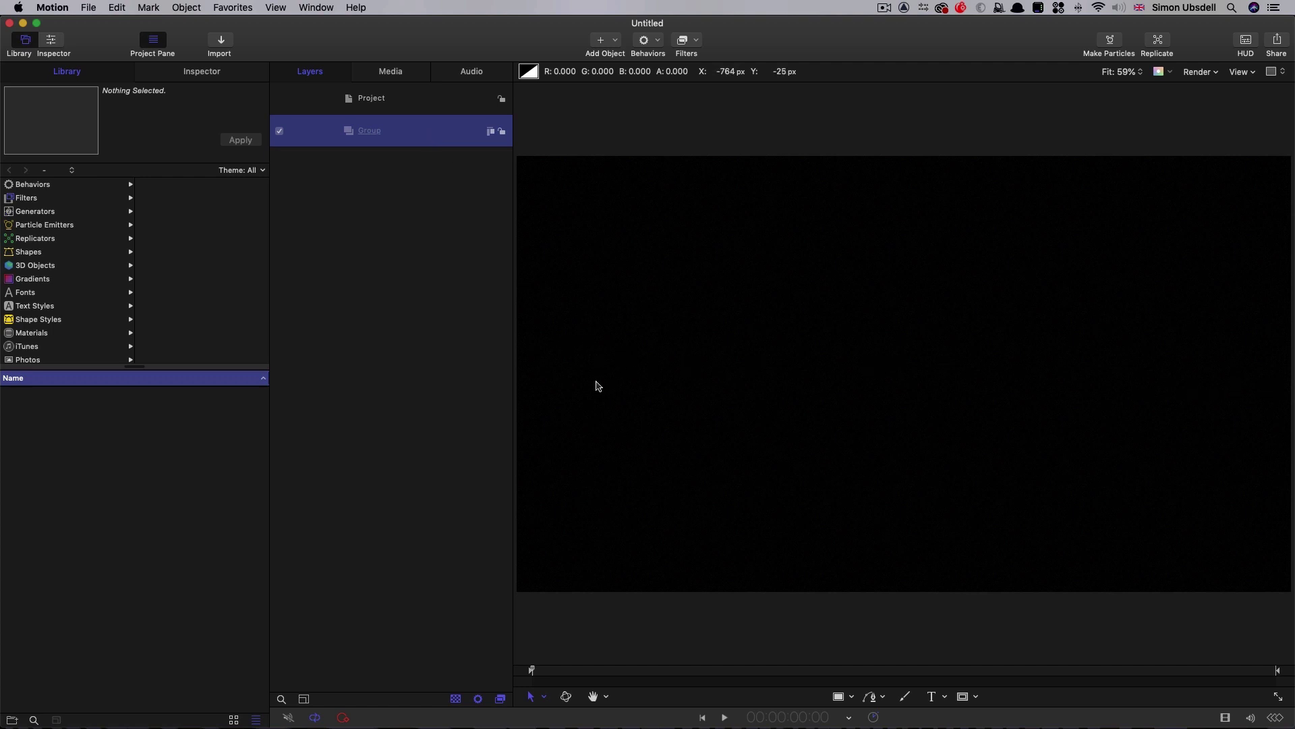
Import CrackedConcrete.jpg from the Media folder as a layer in the group
left_click(221, 41)
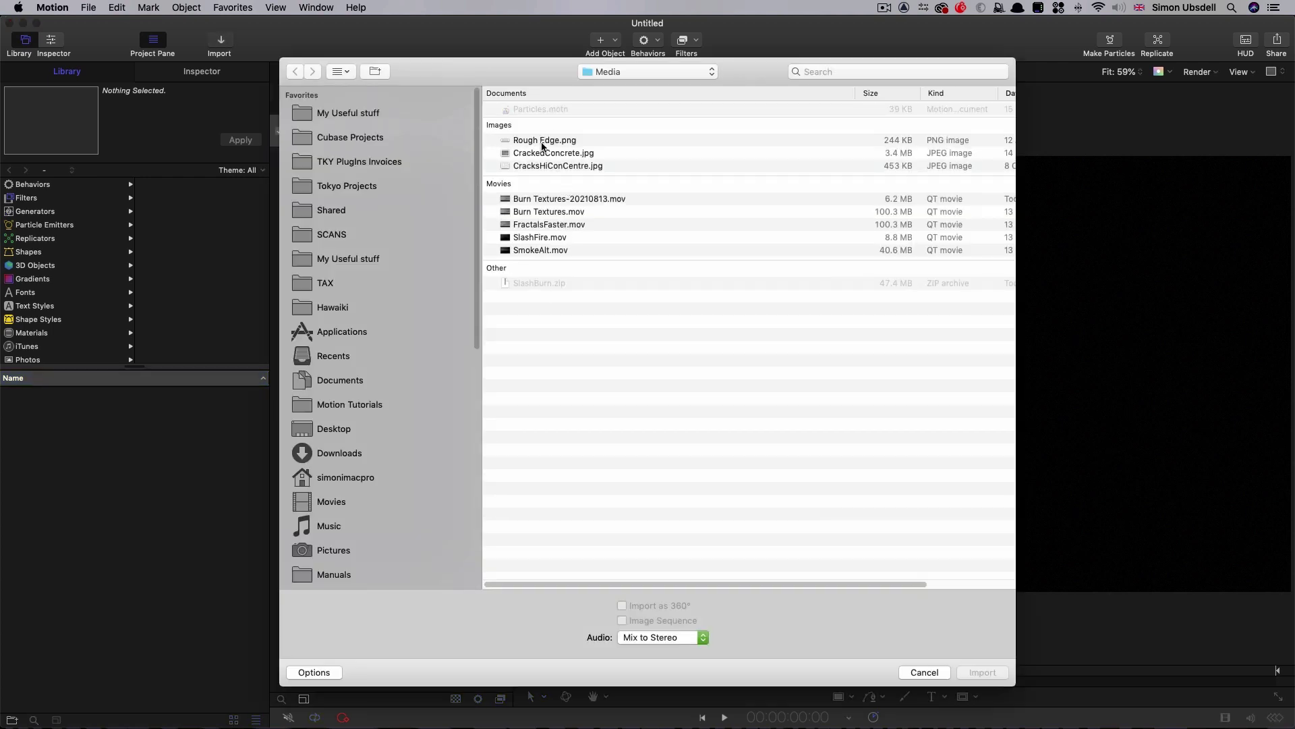
left_click(510, 154)
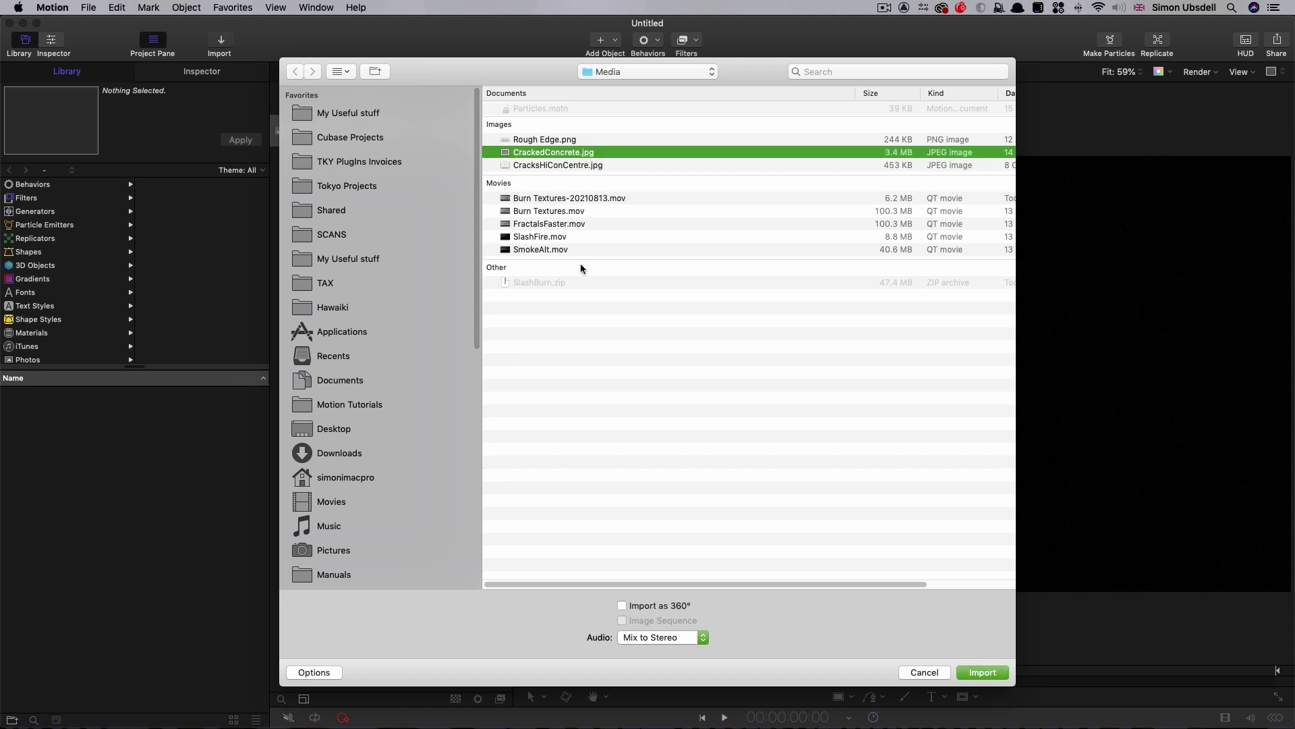
left_click(985, 672)
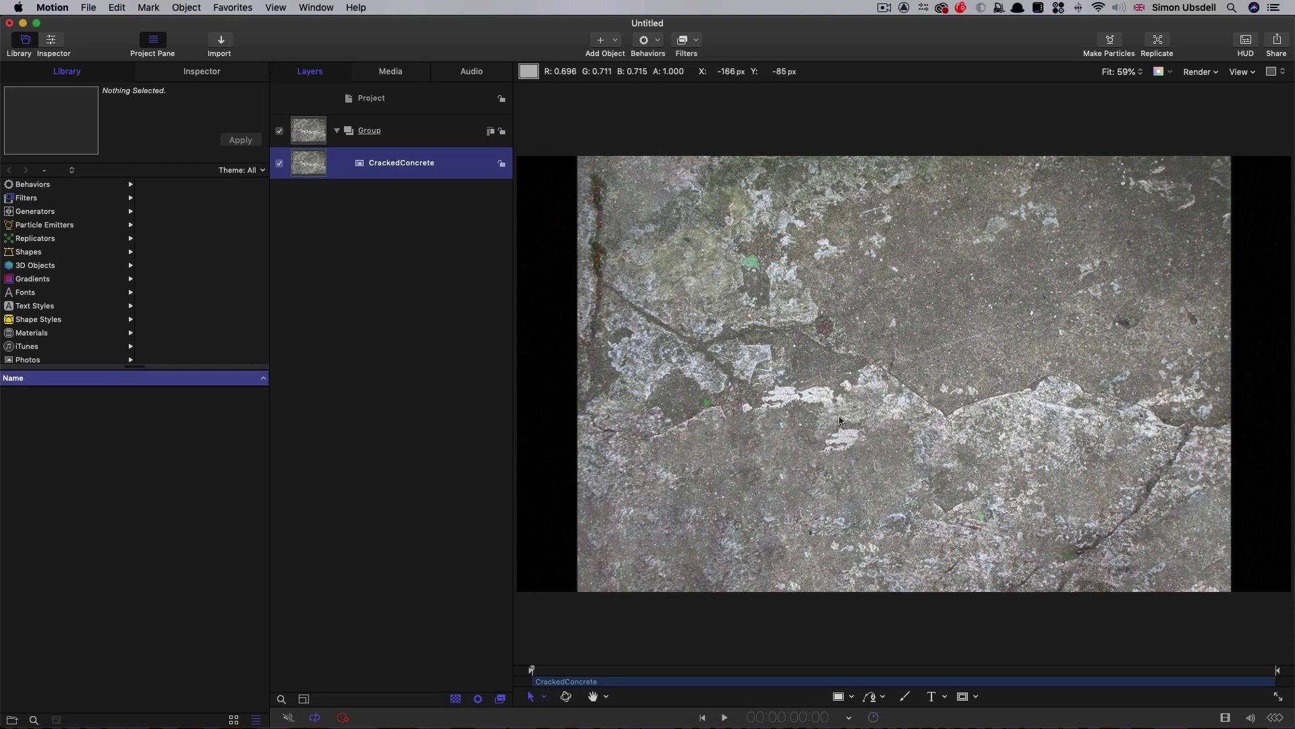
Scale the concrete image up to fill the canvas width and set the project height to 26 pixels
left_click(194, 73)
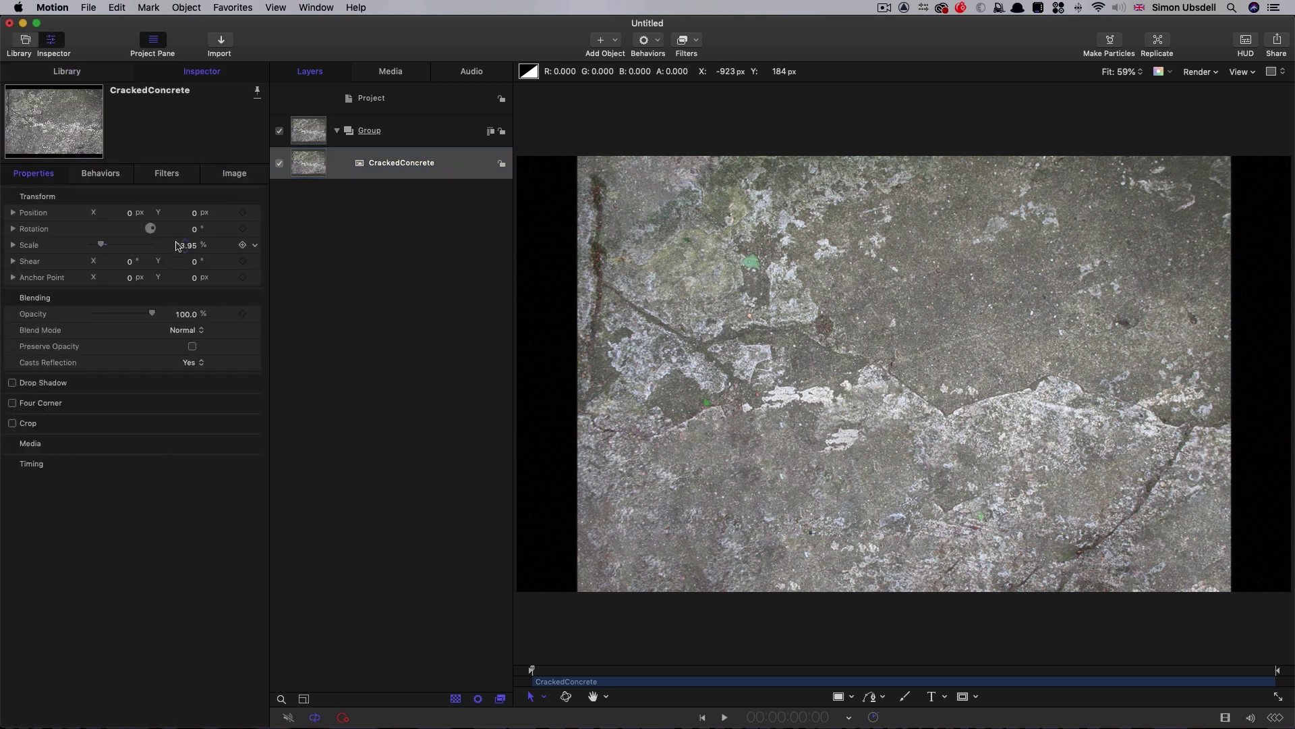
left_click_drag(182, 247, 186, 248)
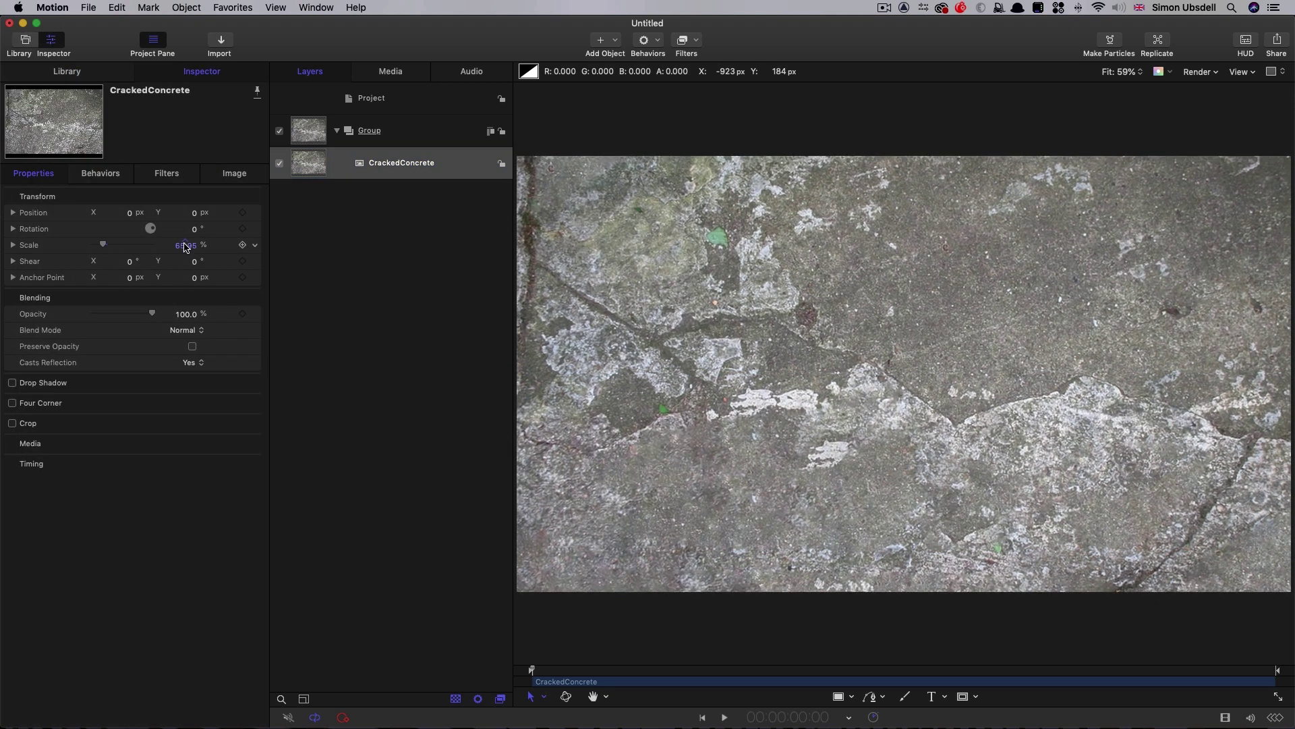
key("super+shift+a")
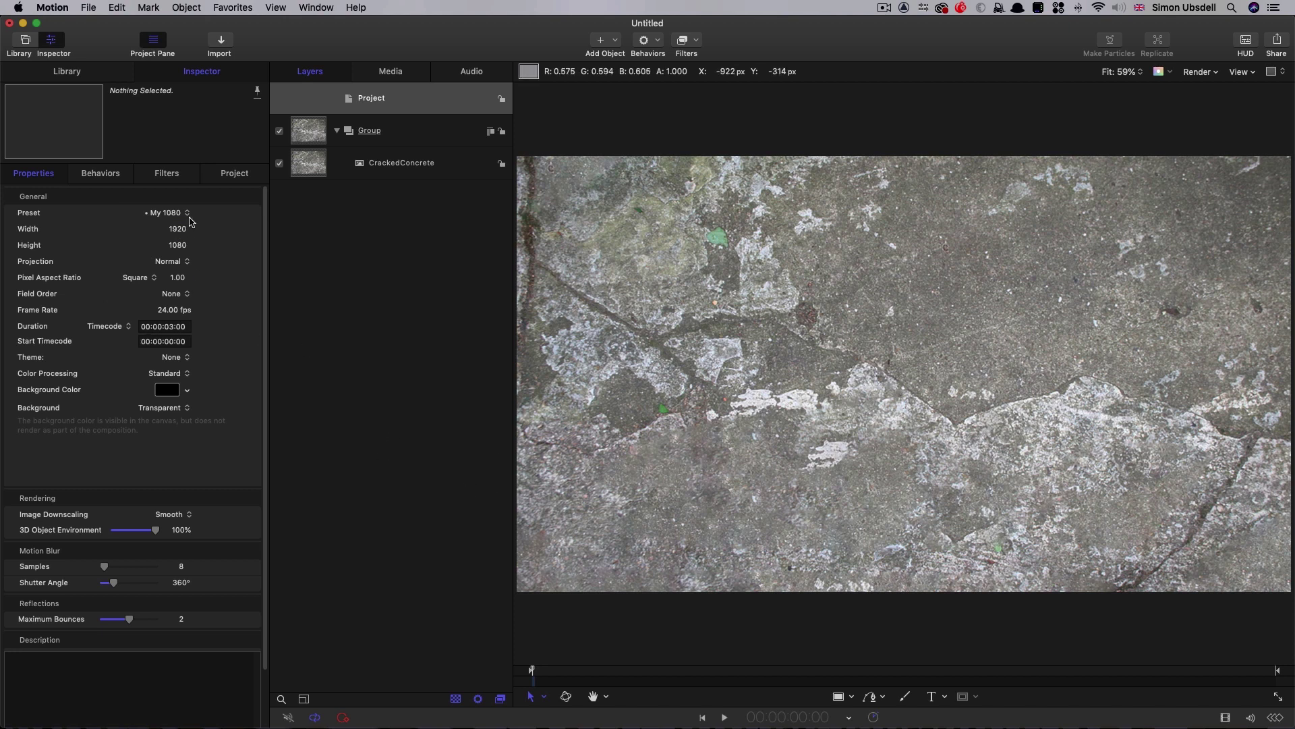
left_click(192, 245)
type("26")
key("Return")
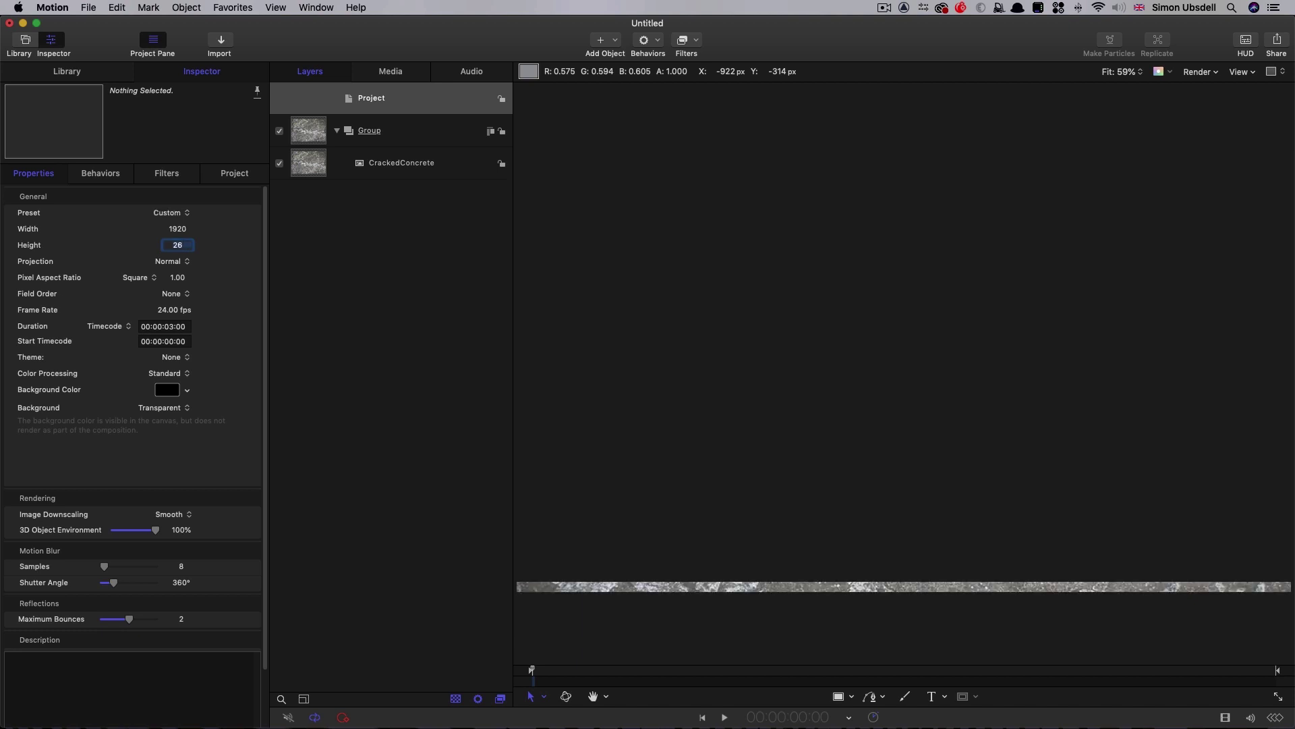
Draw a rectangle mask on the Group around the concrete strip
left_click(472, 164)
left_click(314, 132)
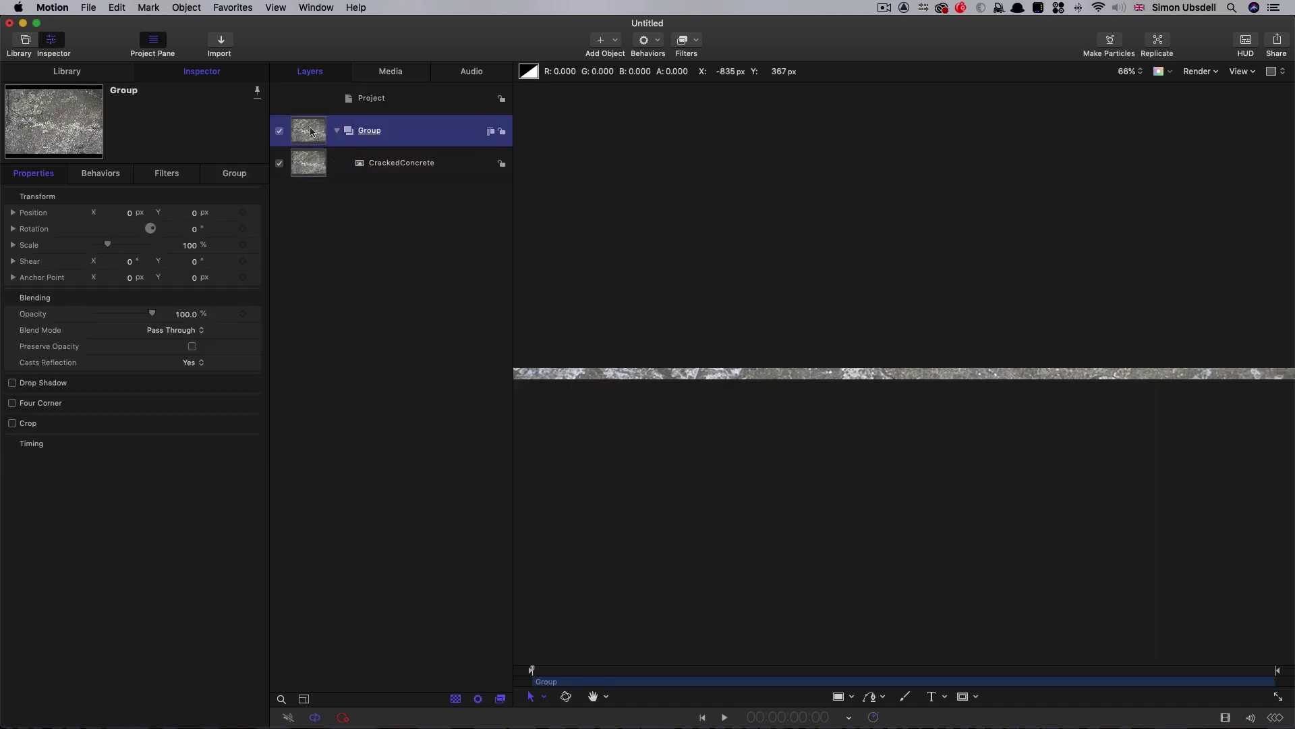
left_click(967, 700)
key("super+minus")
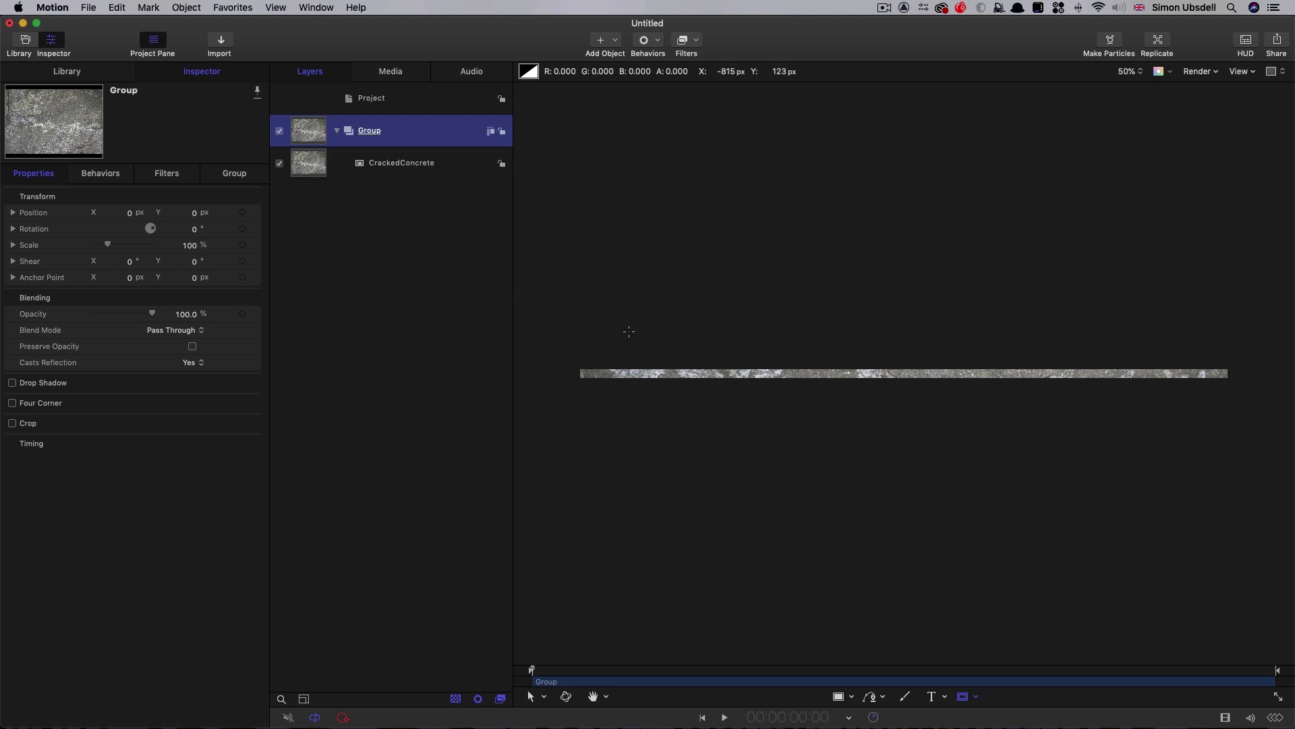
left_click_drag(555, 354, 1266, 397)
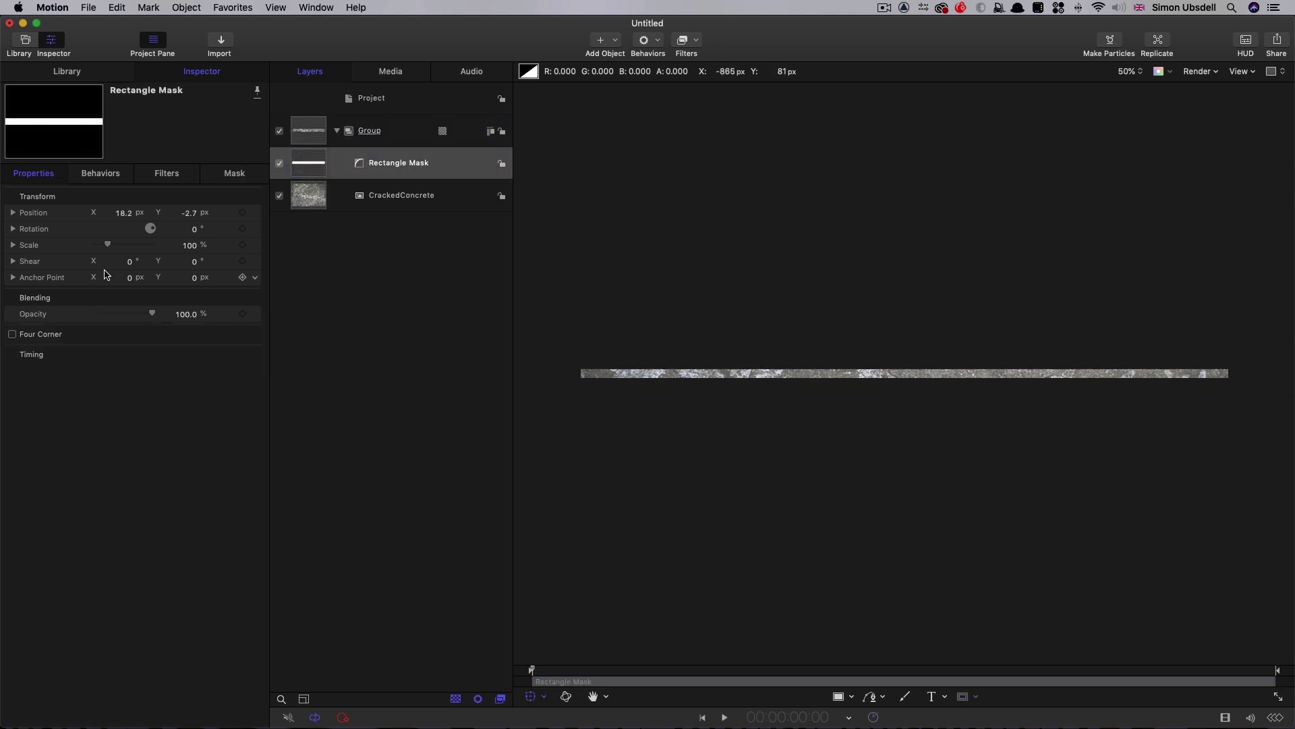
right_click(145, 201)
key("Escape")
Size the mask to 1920 wide by 20 high and zoom the canvas to 300%
left_click(236, 174)
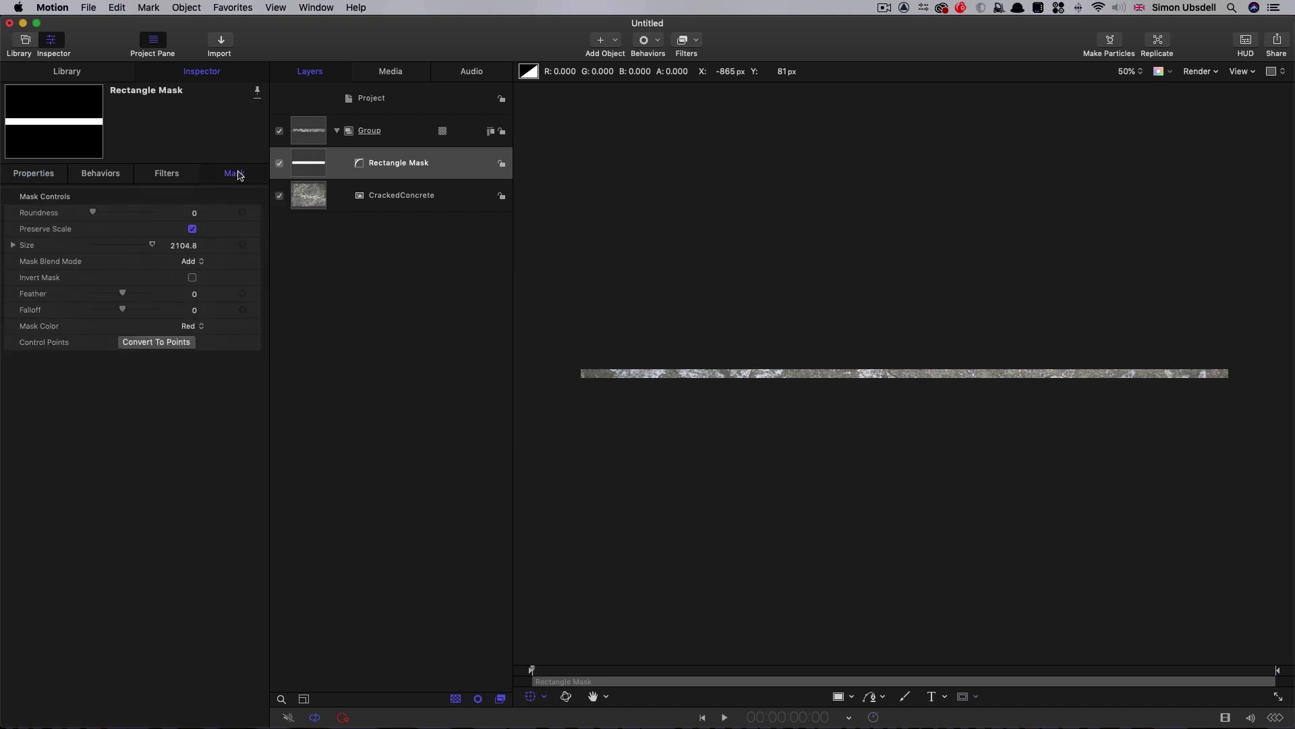
left_click(13, 245)
left_click(188, 261)
type("1920")
key("Tab")
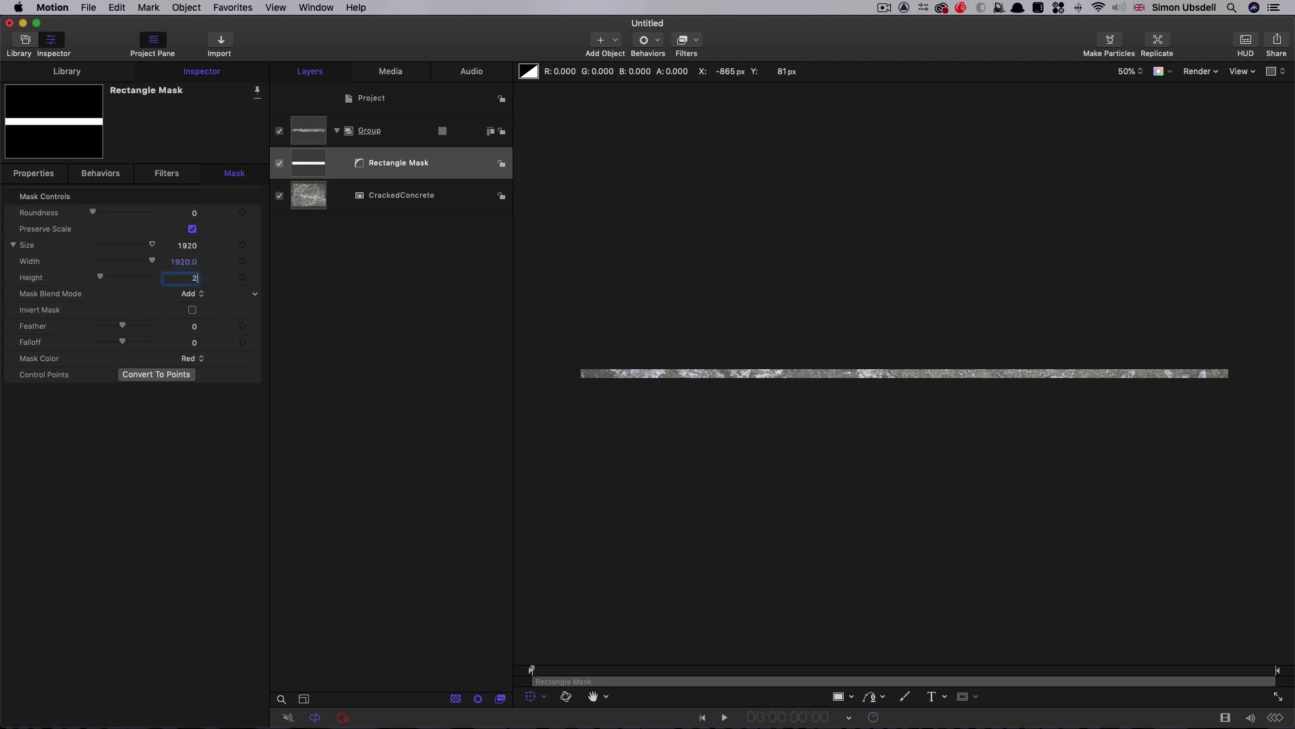
key("Return")
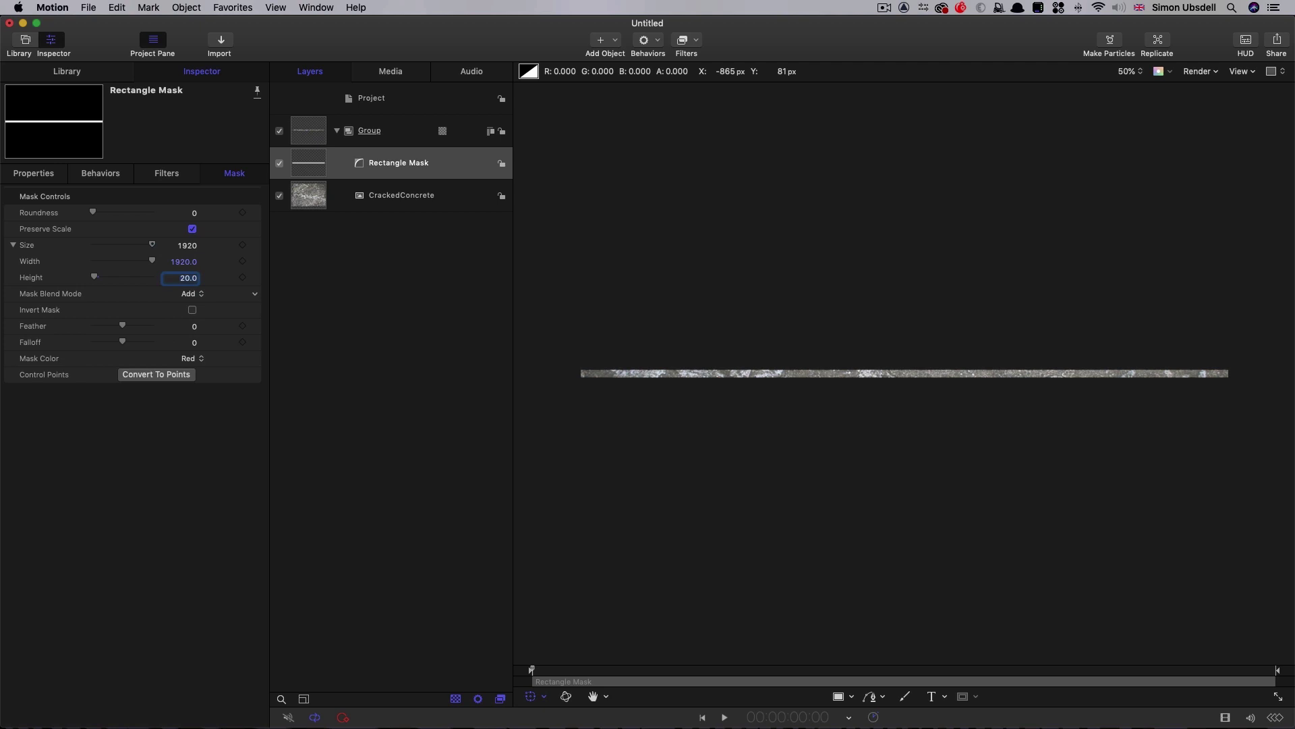
key("super+equal")
key("super+equal")
key("super+equal")
key("super+equal")
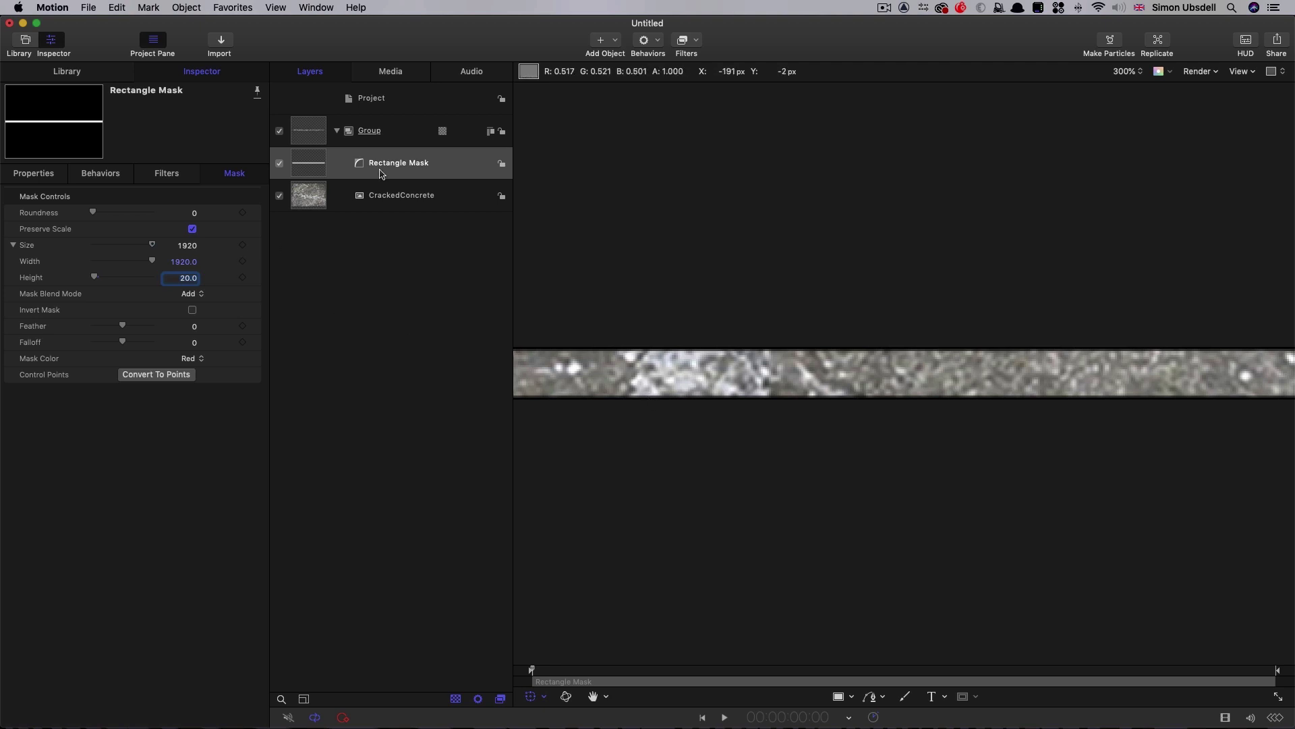
Add a Crystallize filter to the Rectangle Mask with Speed set to 0
left_click(313, 162)
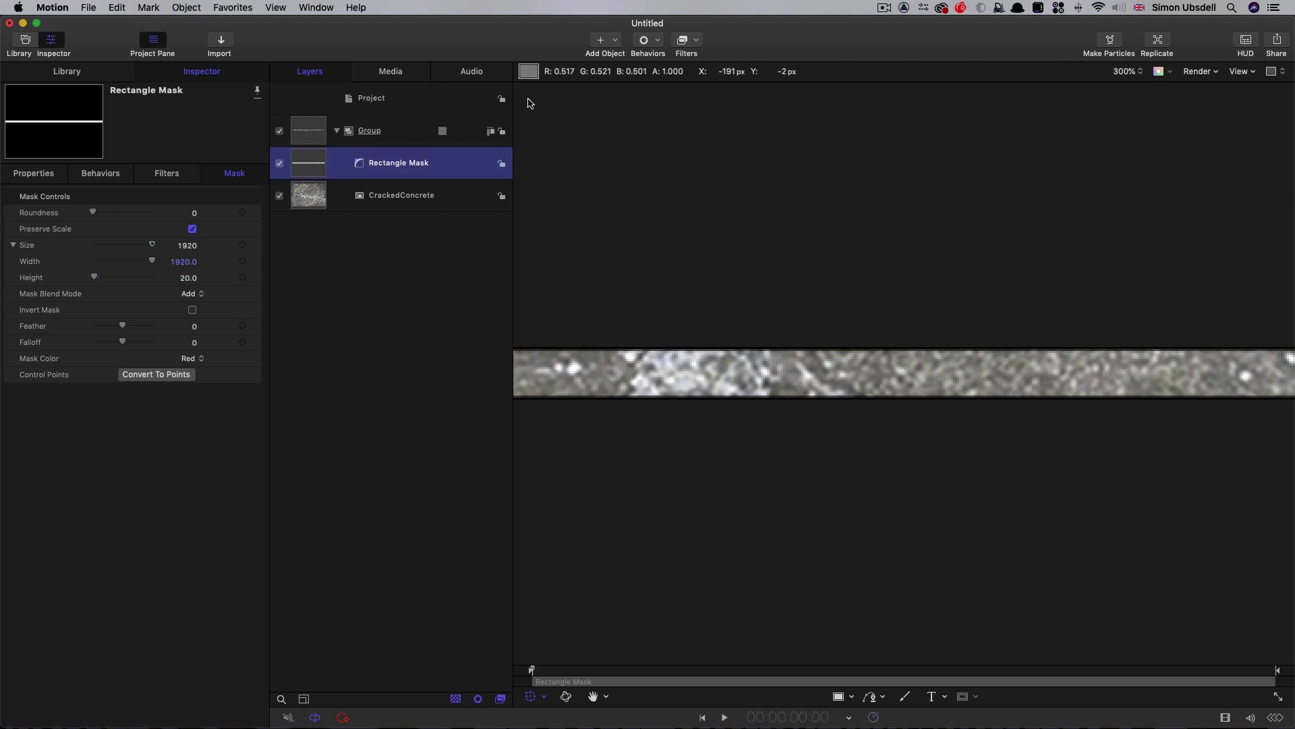
left_click(696, 40)
mouse_move(721, 507)
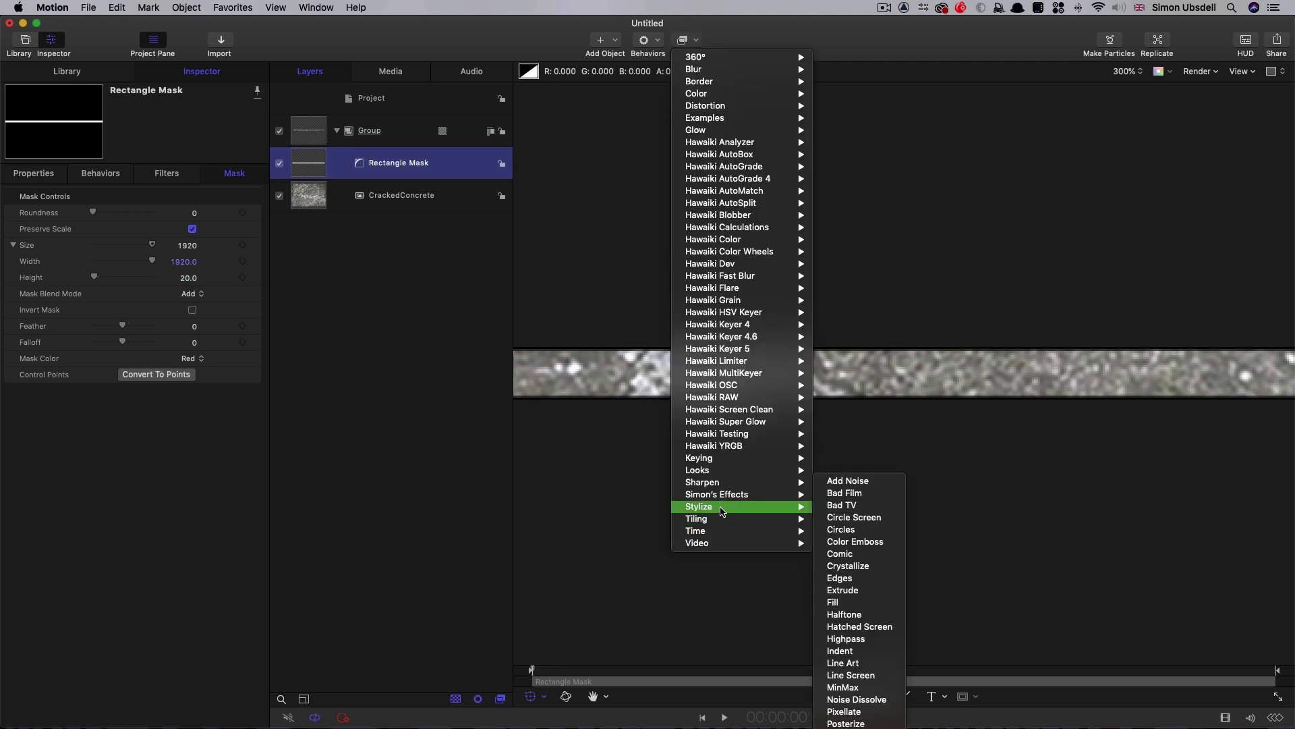
left_click(855, 567)
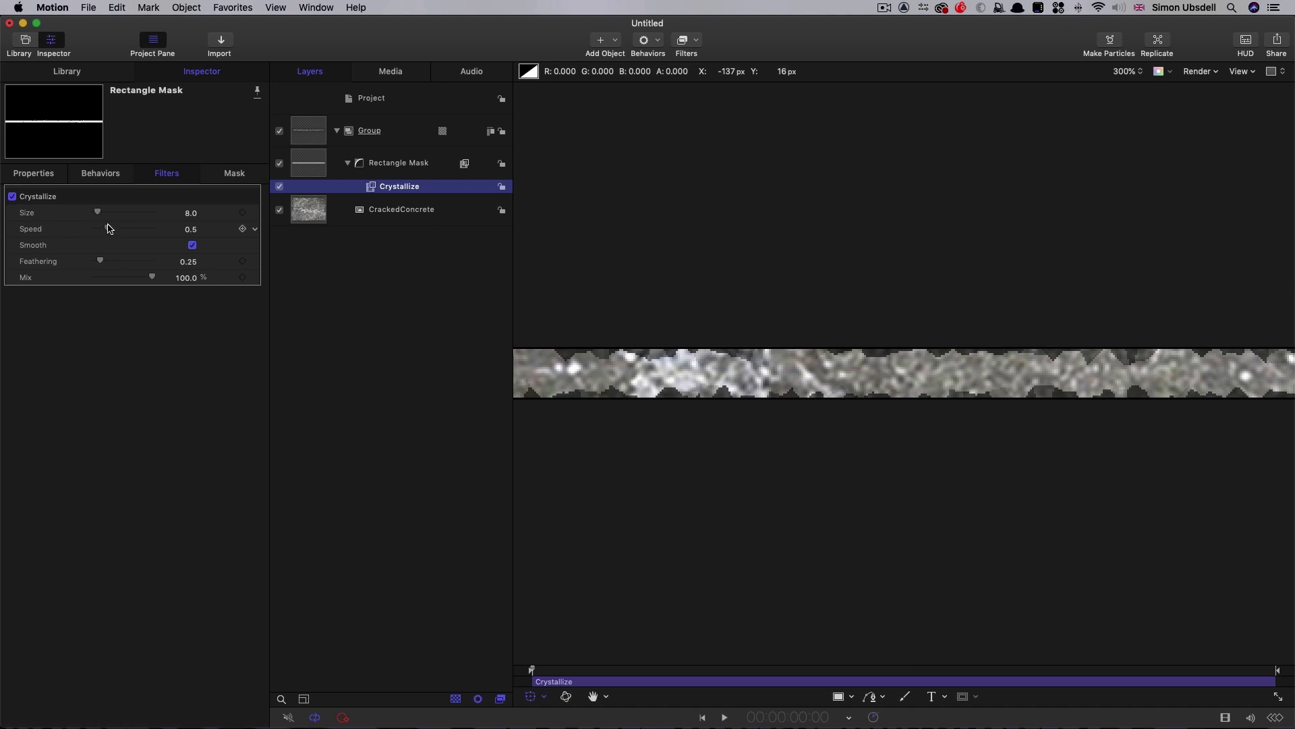
left_click_drag(108, 229, 2, 228)
Add a Levels filter to the mask on the Alpha channel with white point 0.71
left_click(310, 164)
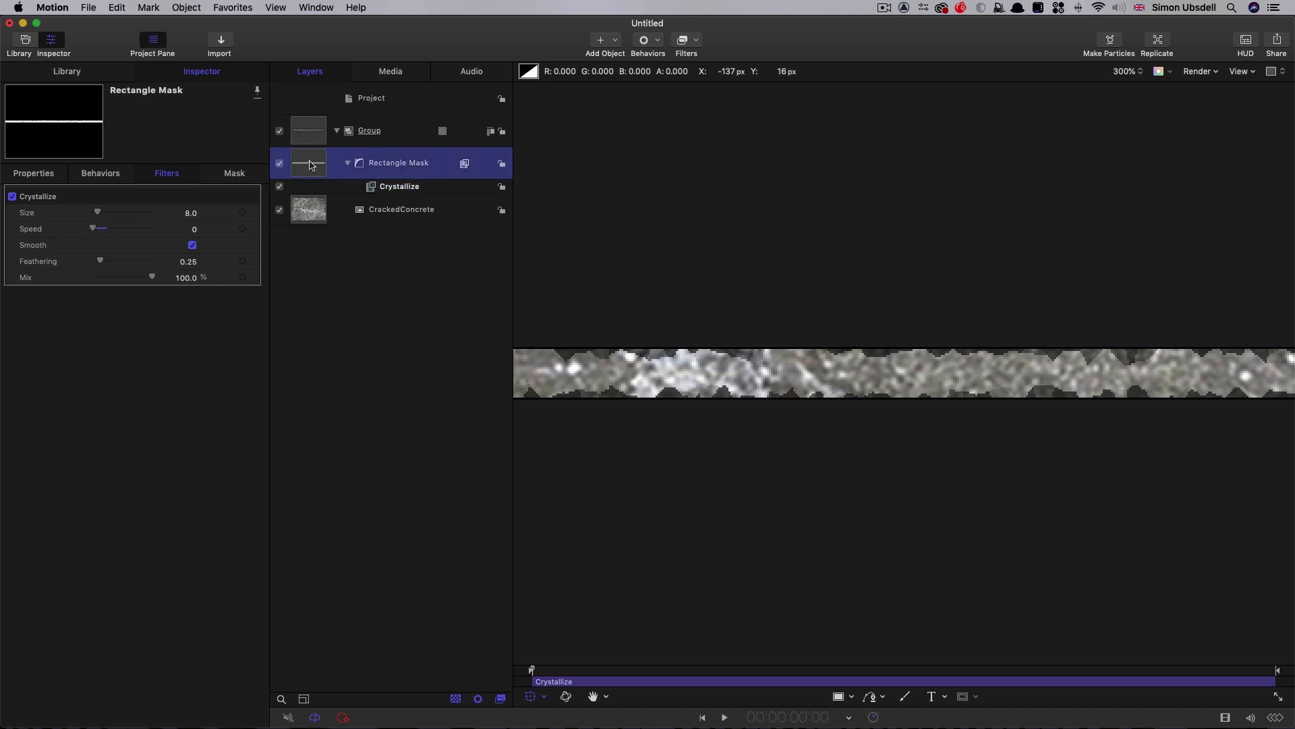
left_click(697, 39)
mouse_move(708, 94)
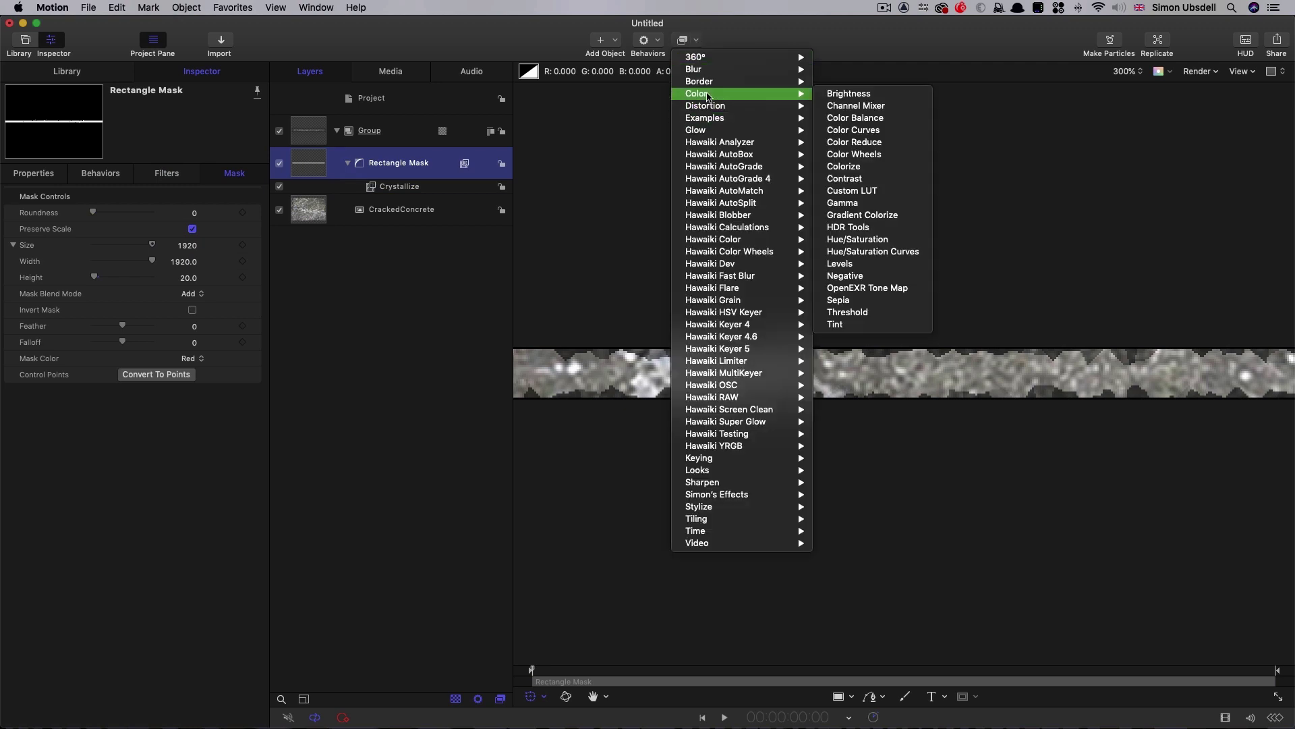
left_click(860, 264)
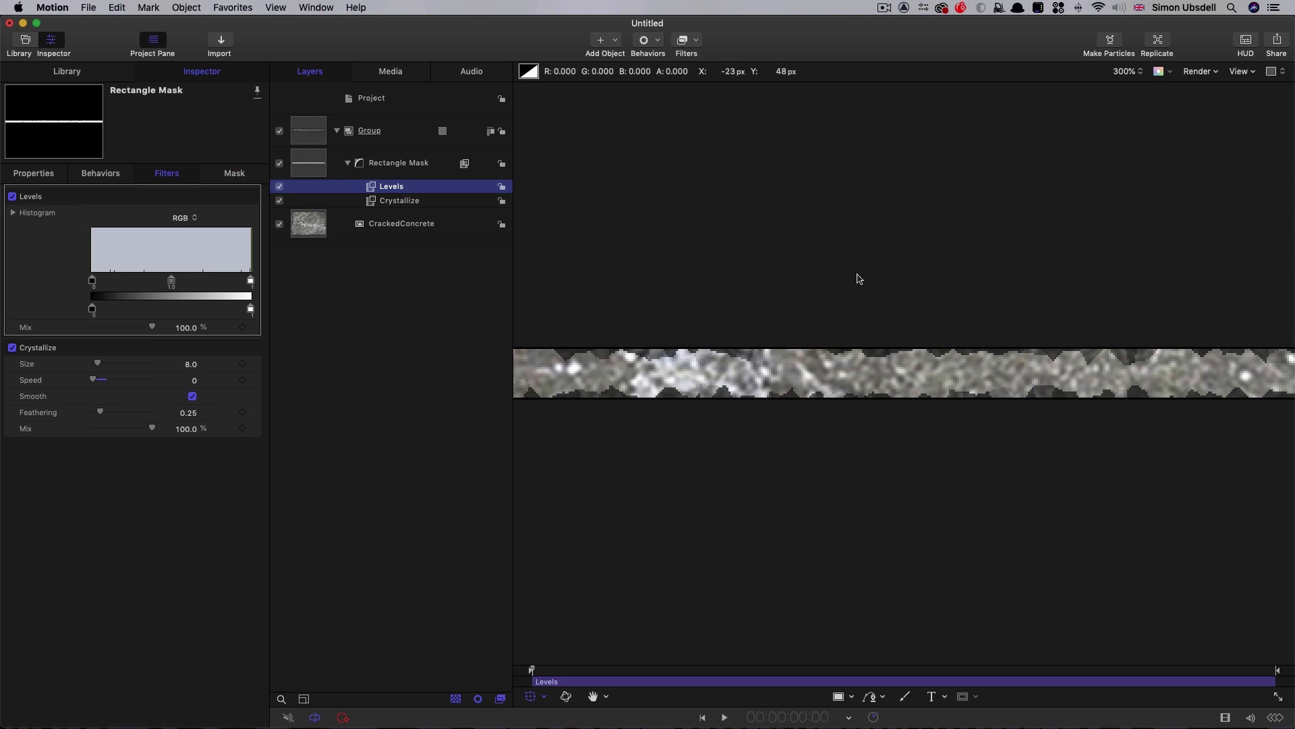
left_click(1171, 72)
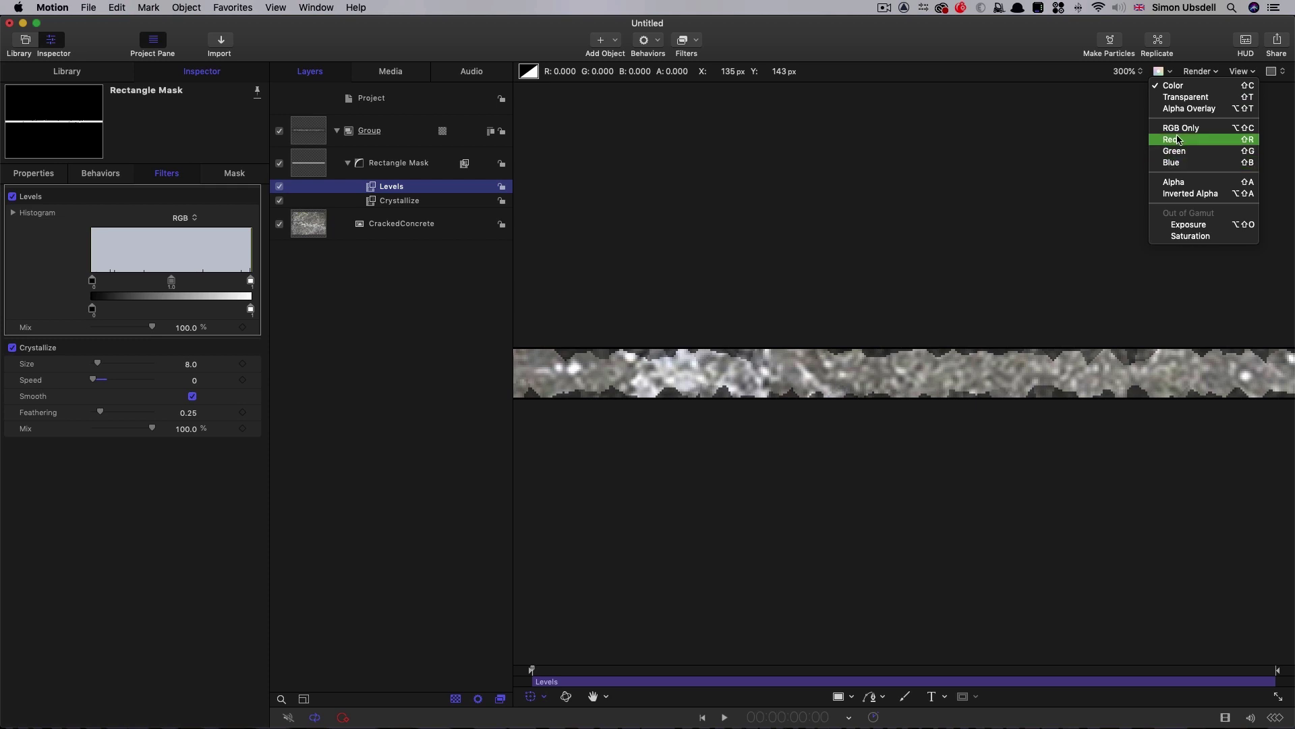
left_click(1174, 182)
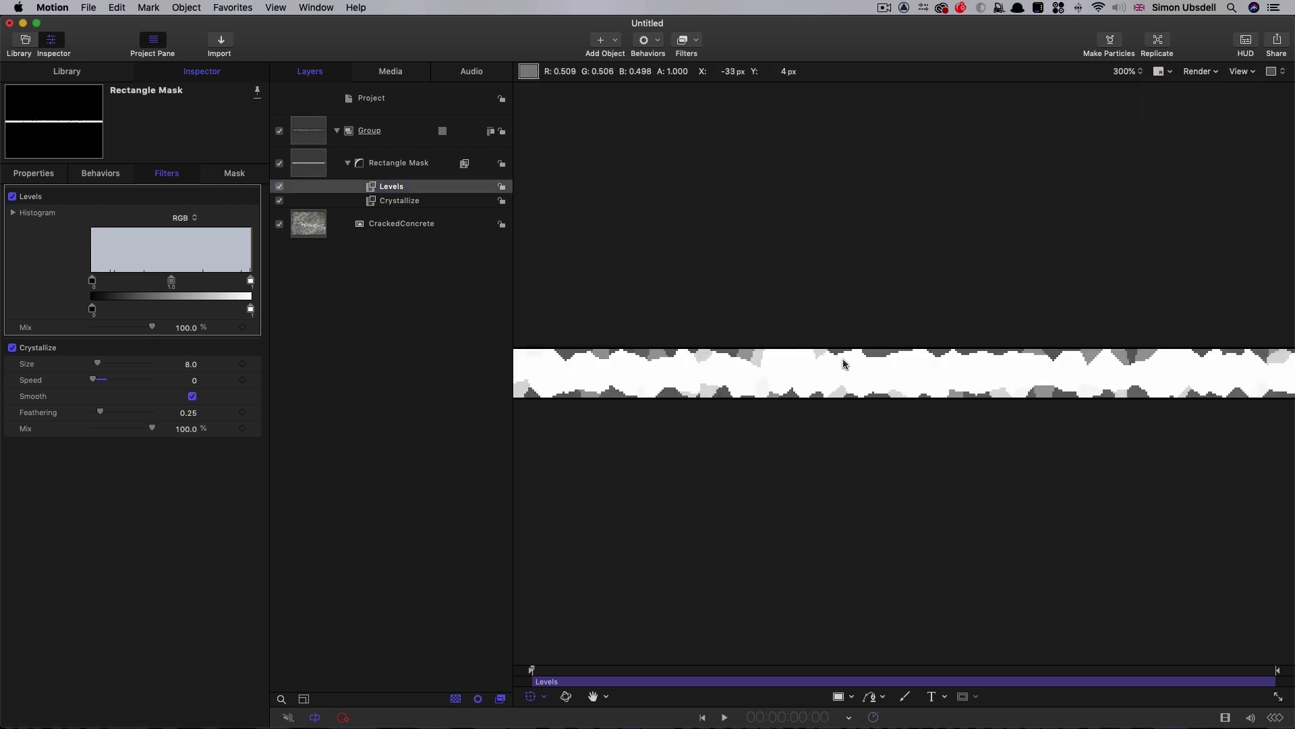
left_click(1170, 72)
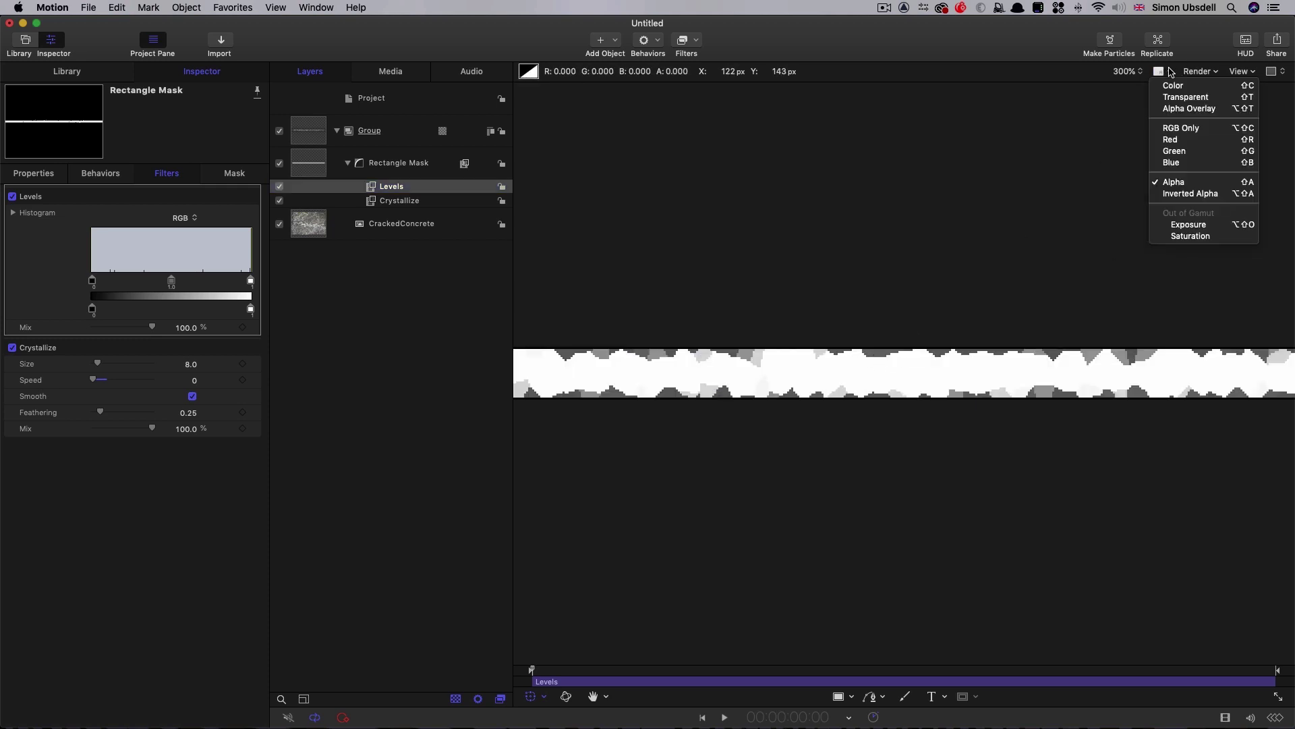
left_click(1173, 86)
left_click(185, 218)
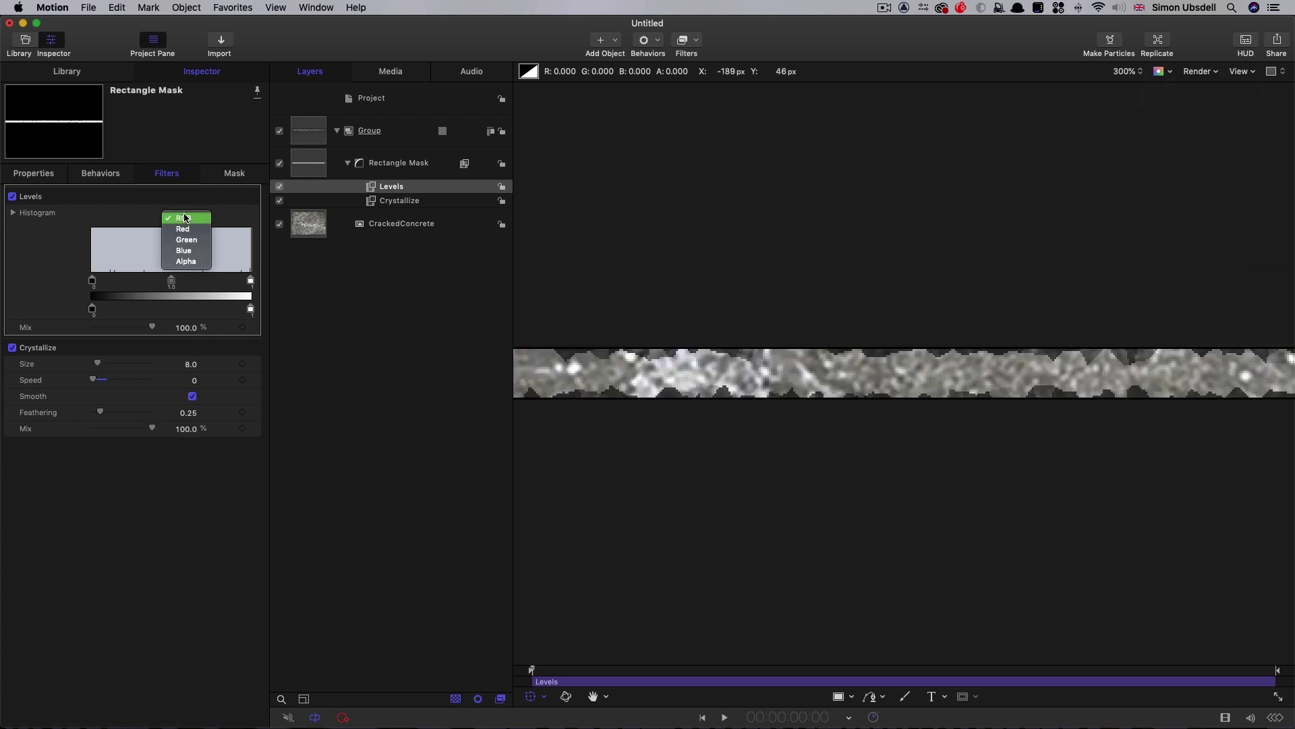
left_click(186, 261)
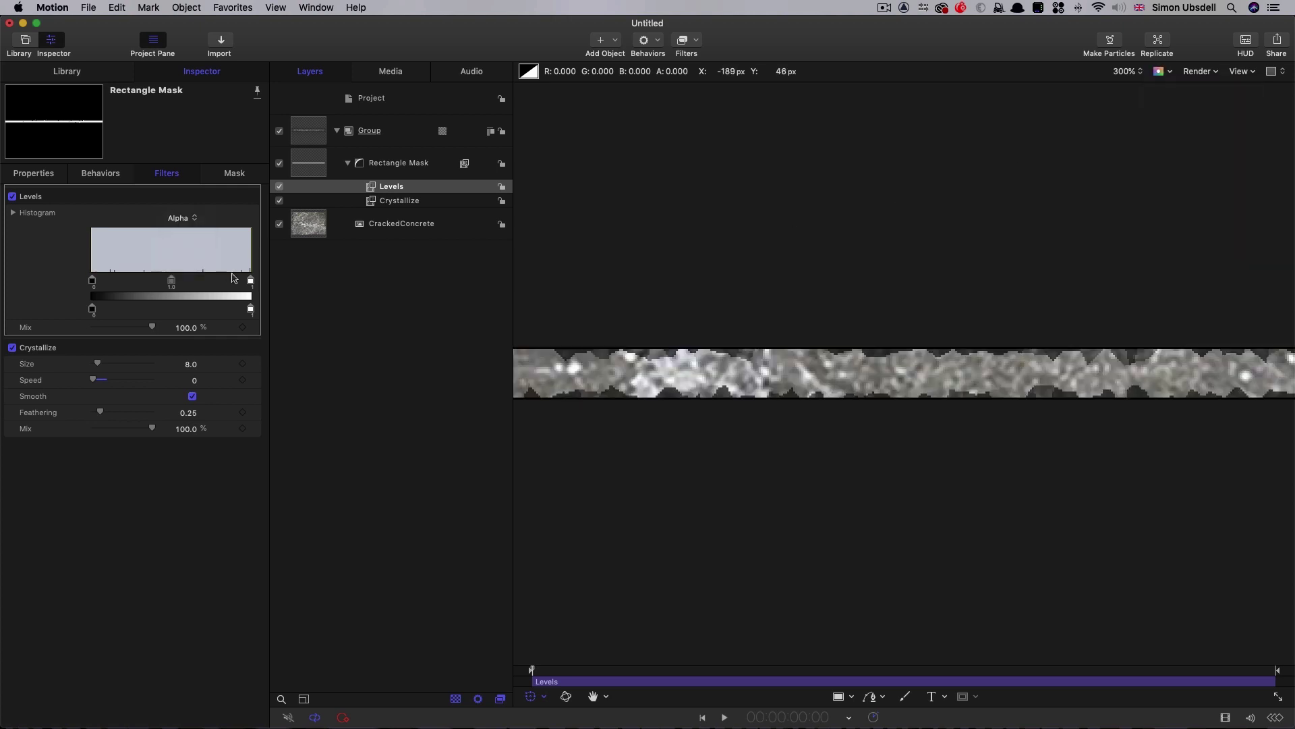
left_click_drag(250, 281, 123, 284)
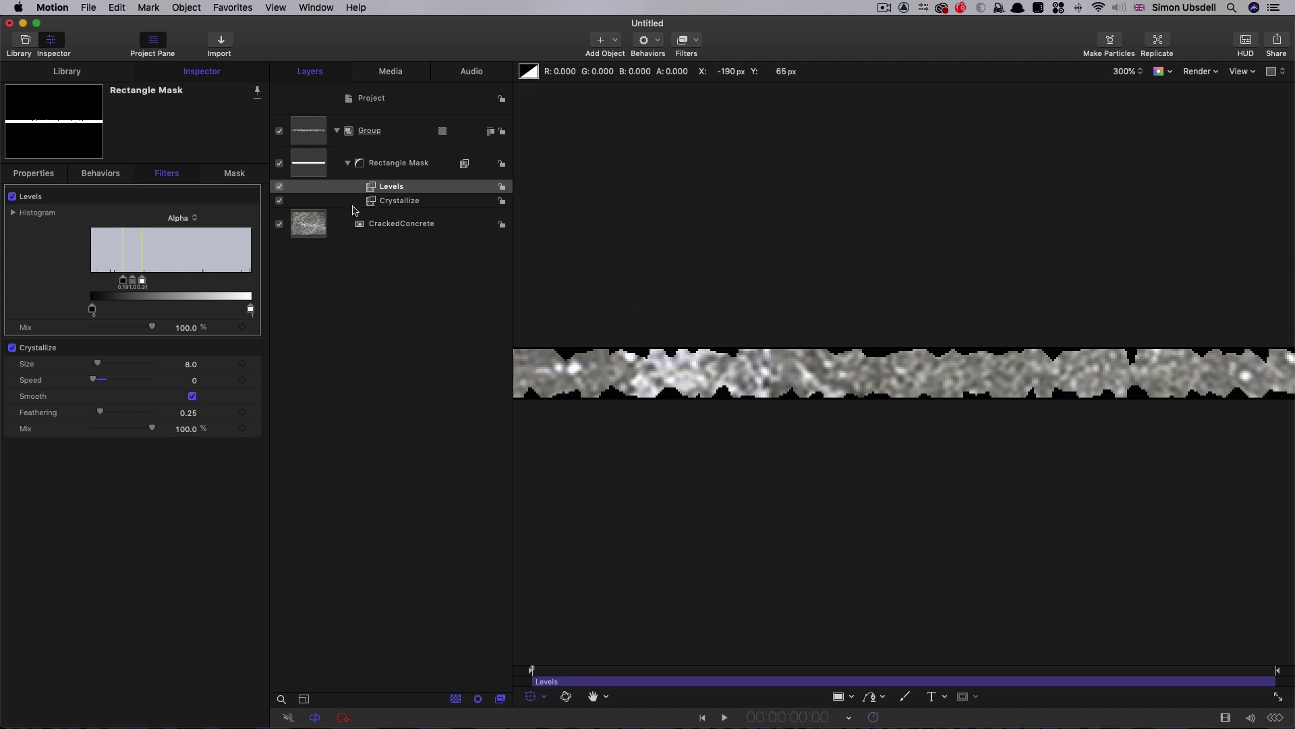
Add a Gradient generator from the Library above the CrackedConcrete layer
left_click(311, 226)
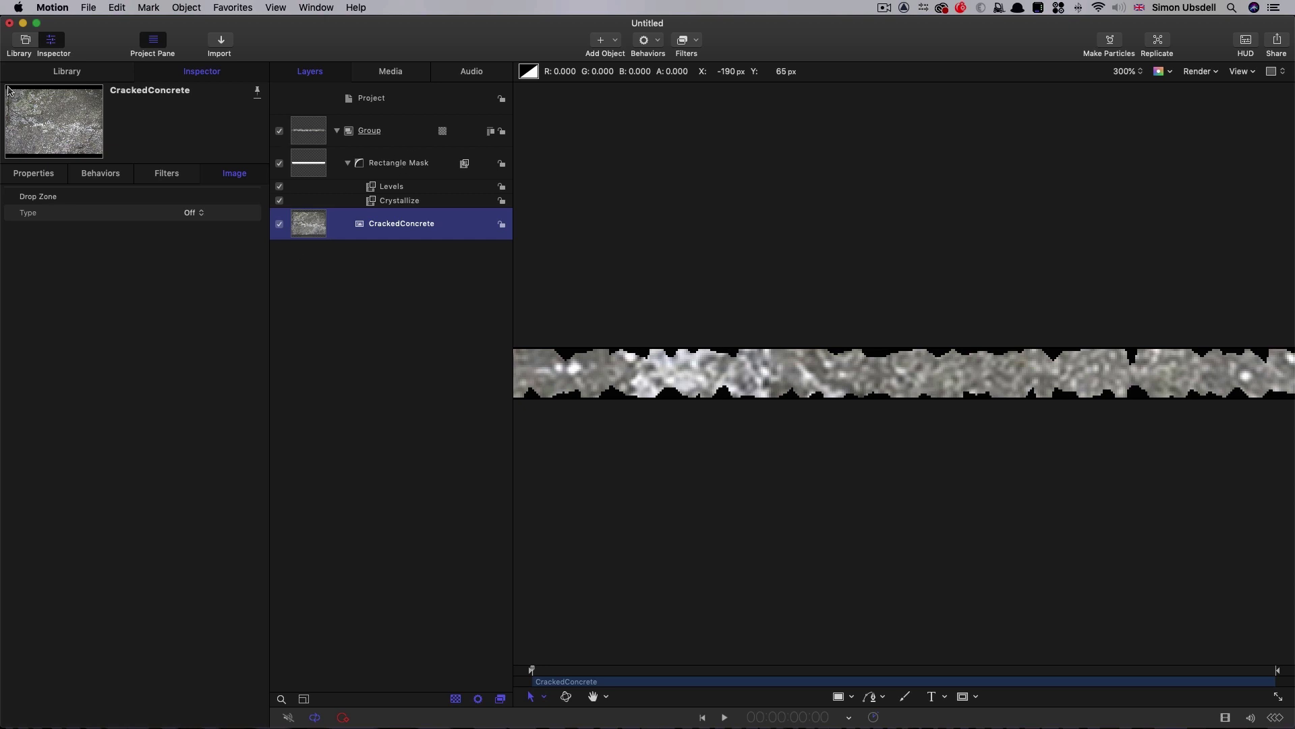
left_click(56, 71)
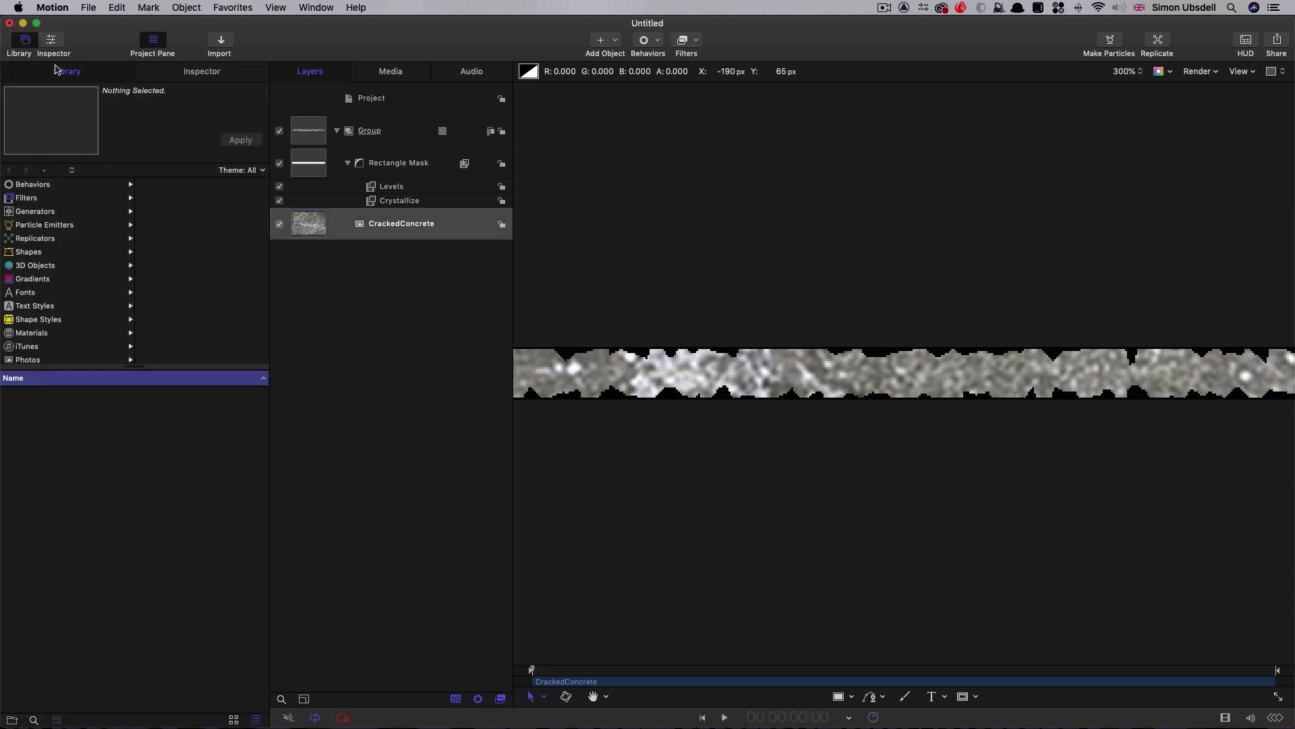
left_click(34, 213)
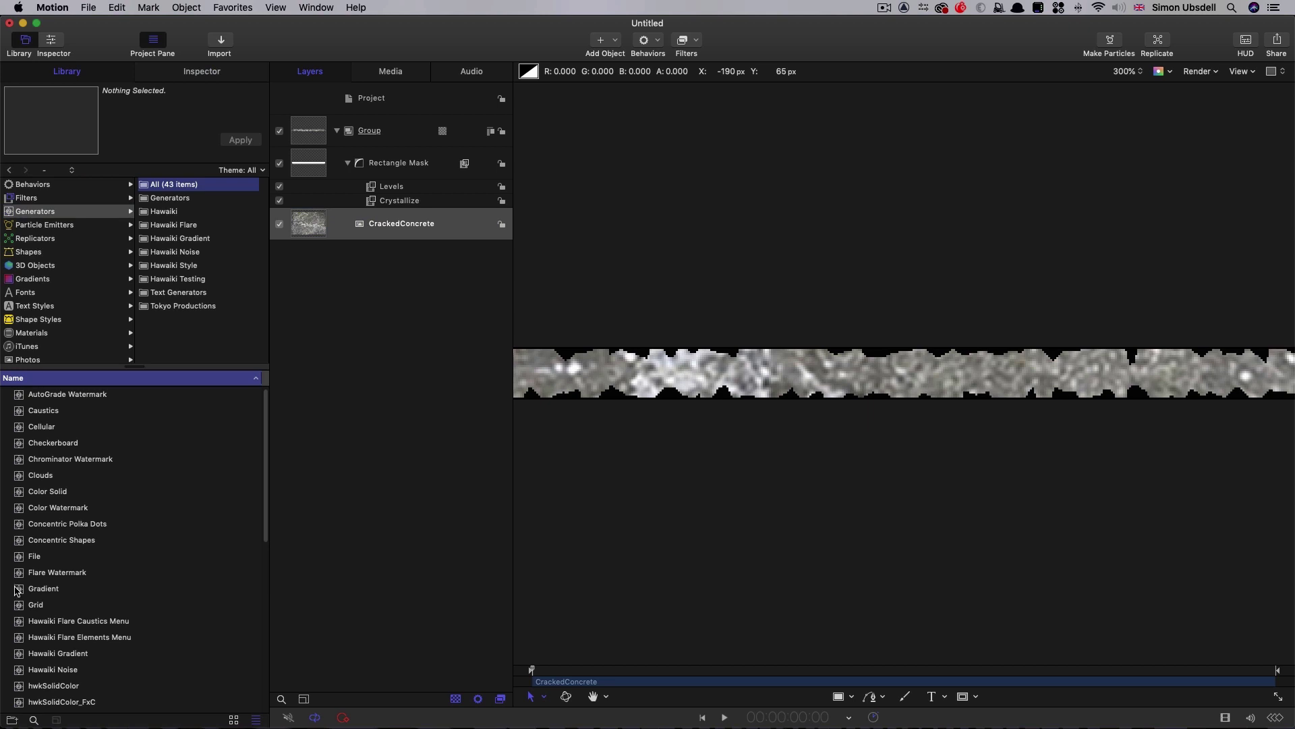
left_click_drag(17, 591, 324, 216)
Apply the Grayscale gradient preset and set the gradient's blend mode to Multiply
left_click(215, 72)
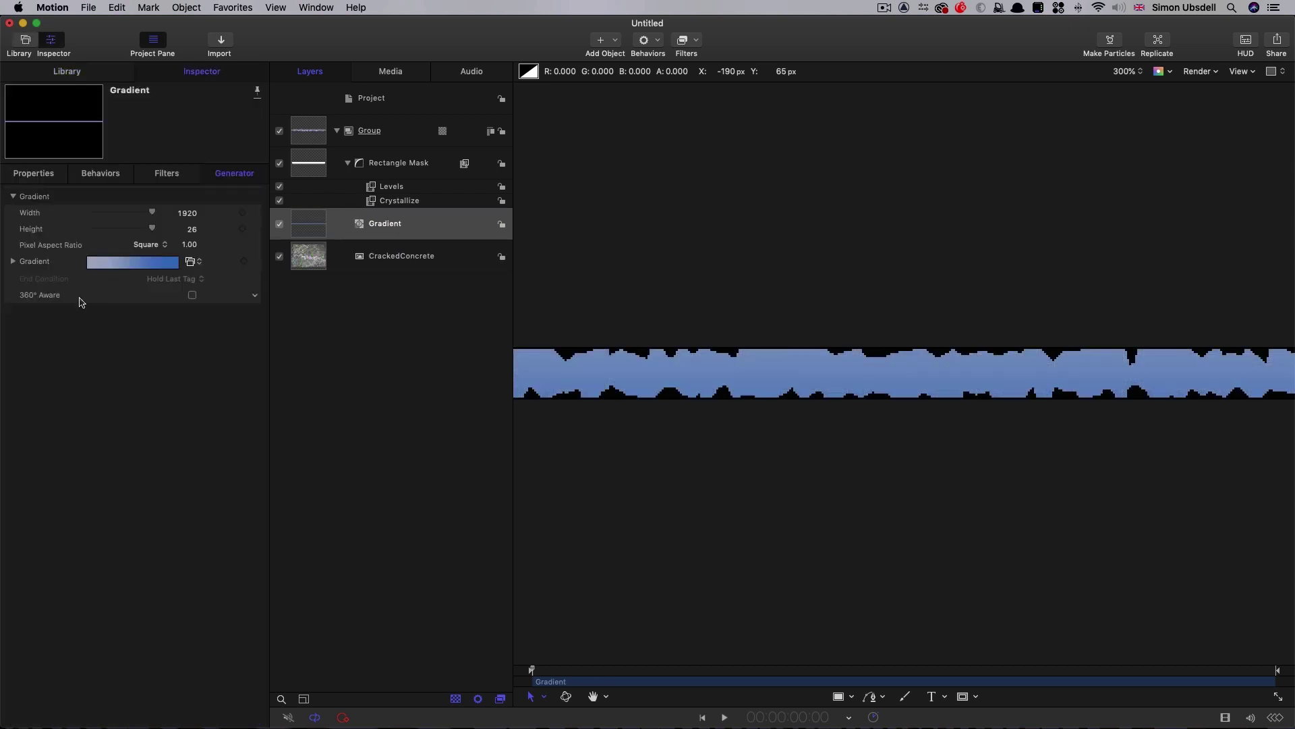
left_click(190, 263)
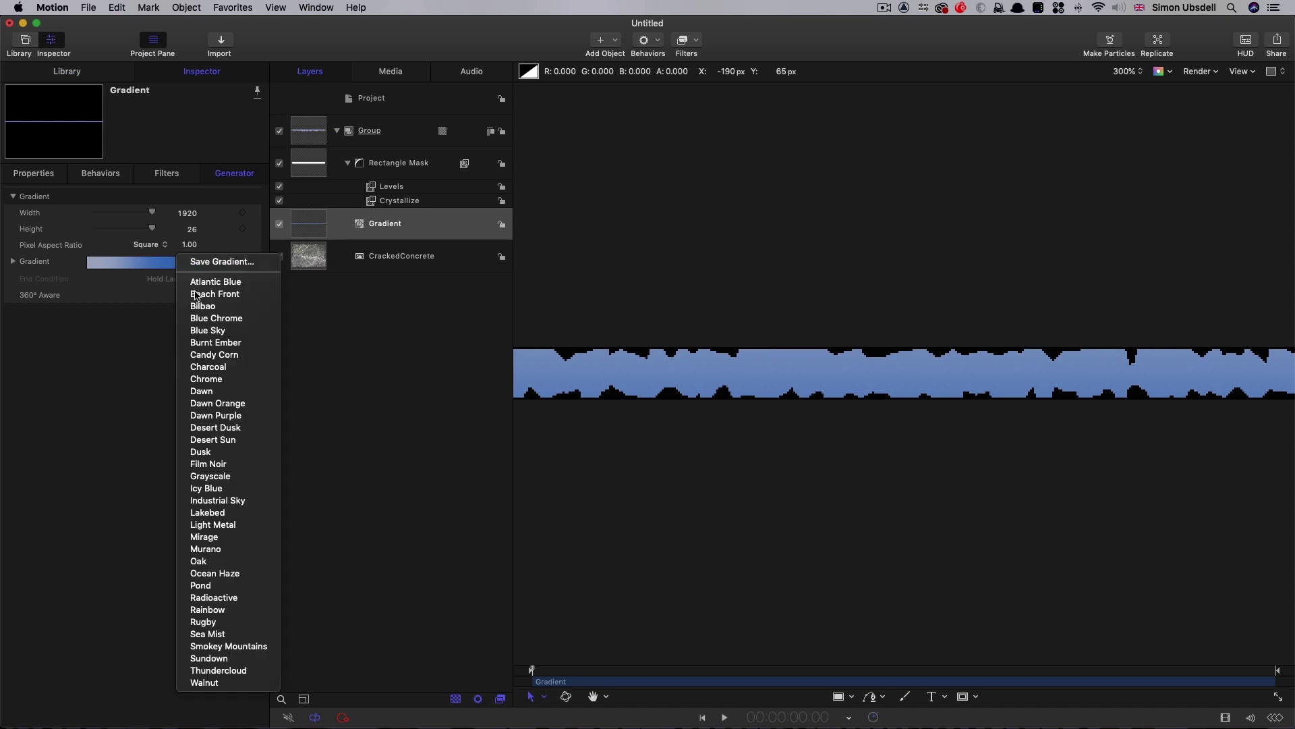
left_click(243, 478)
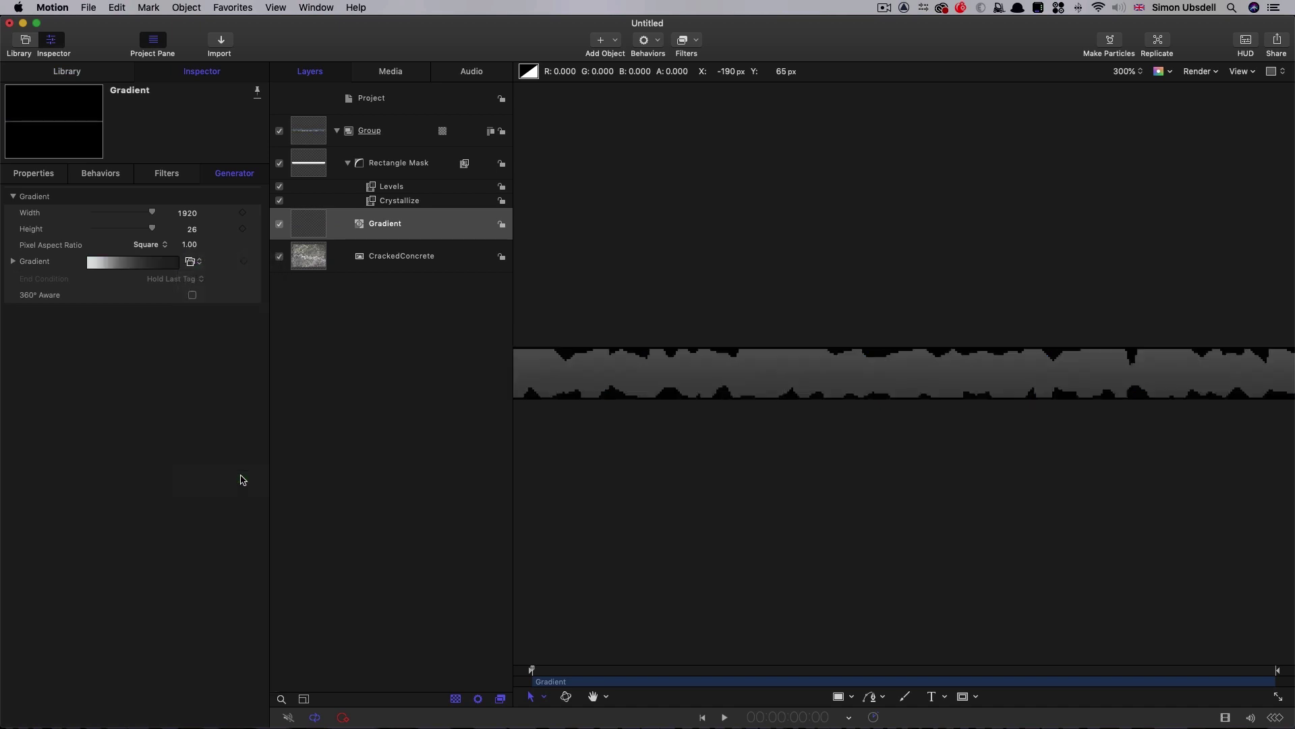
left_click(49, 172)
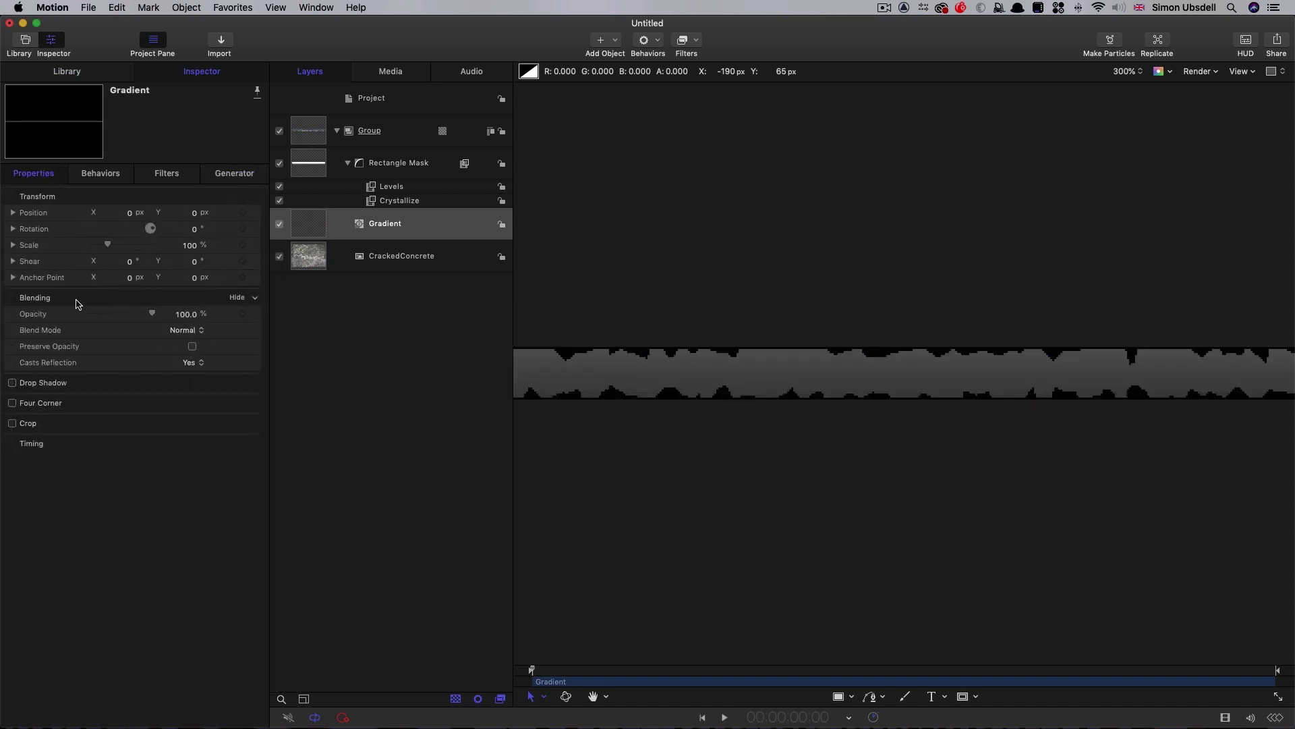
left_click(176, 332)
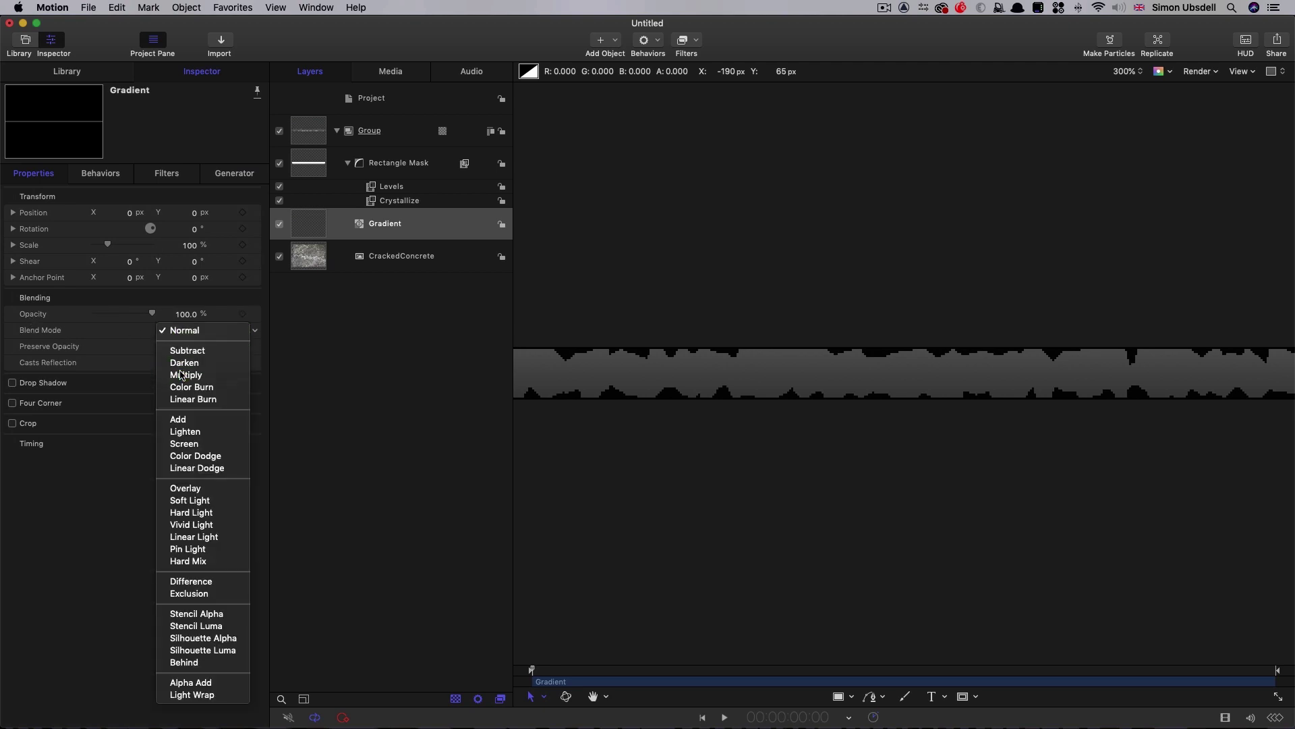
left_click(181, 374)
Set gradient Start Y to 13 and End Y to -13, moving the first colour stop to 18.73%
left_click(244, 173)
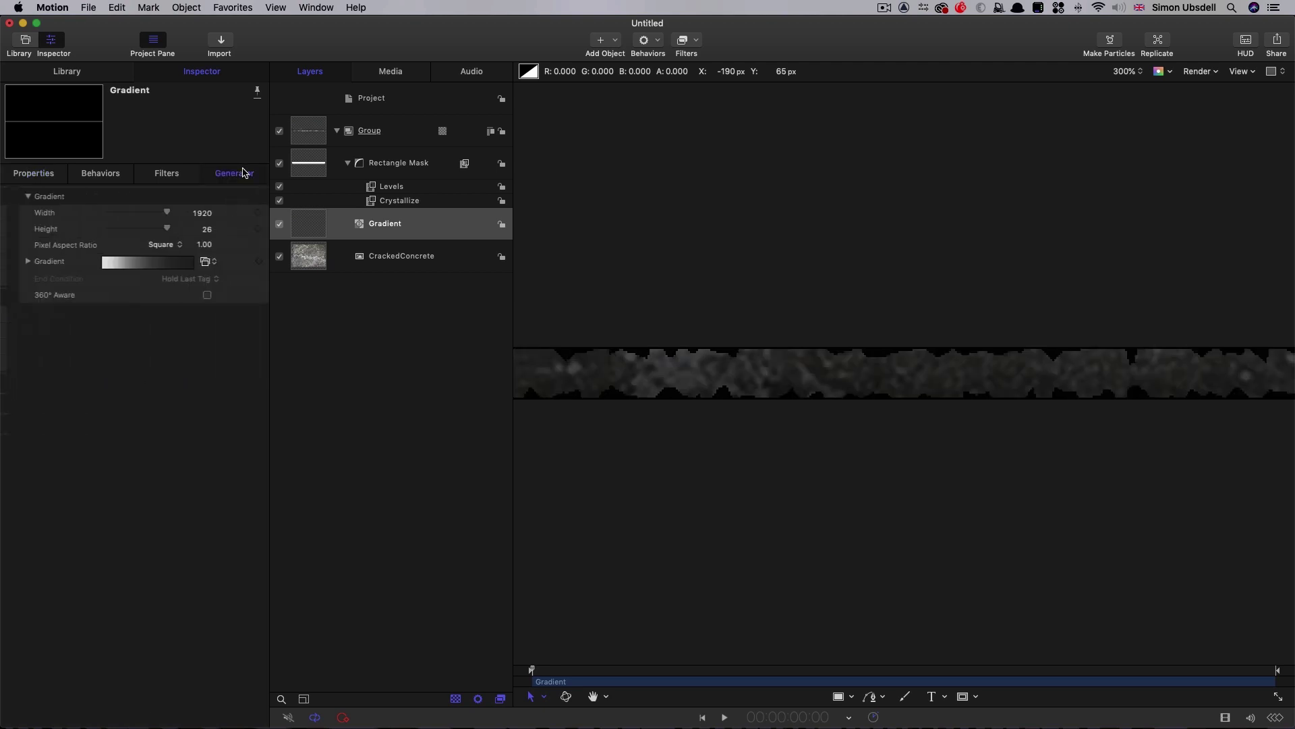
left_click(13, 262)
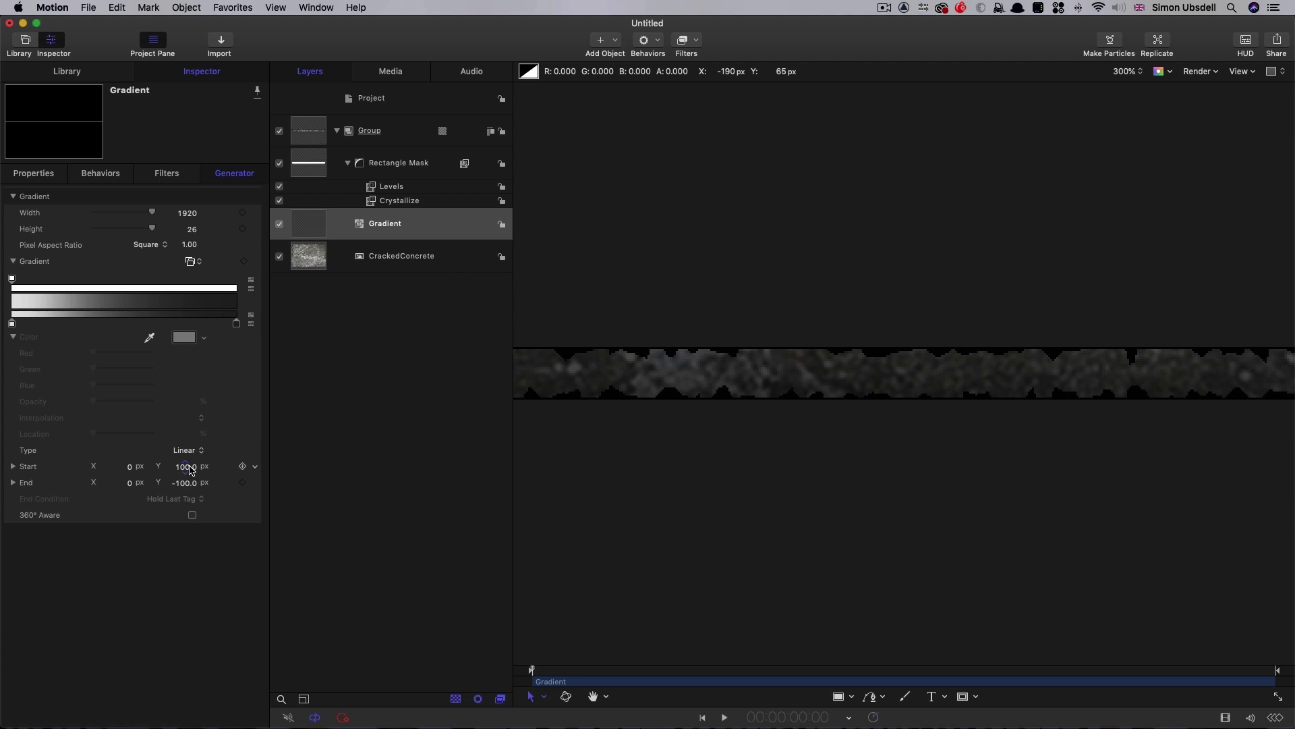
left_click(185, 466)
type("13")
key("Tab")
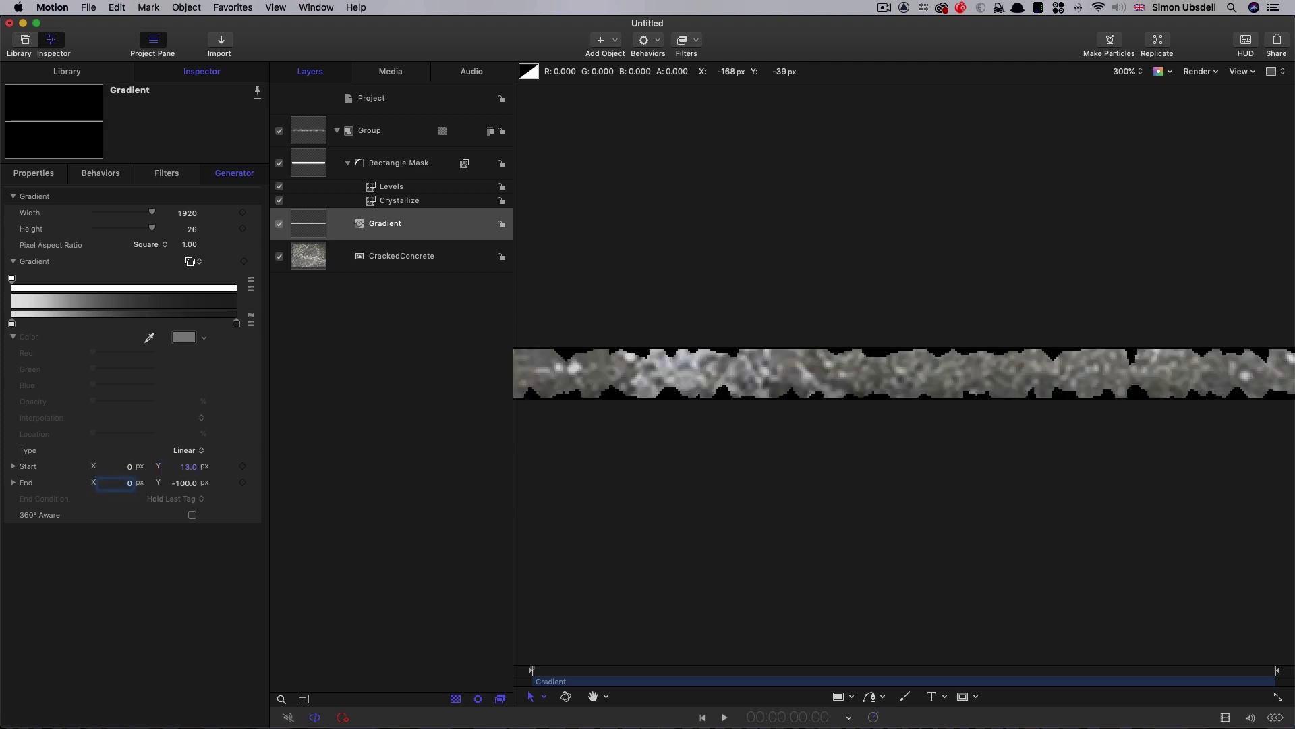
key("Tab")
type("-")
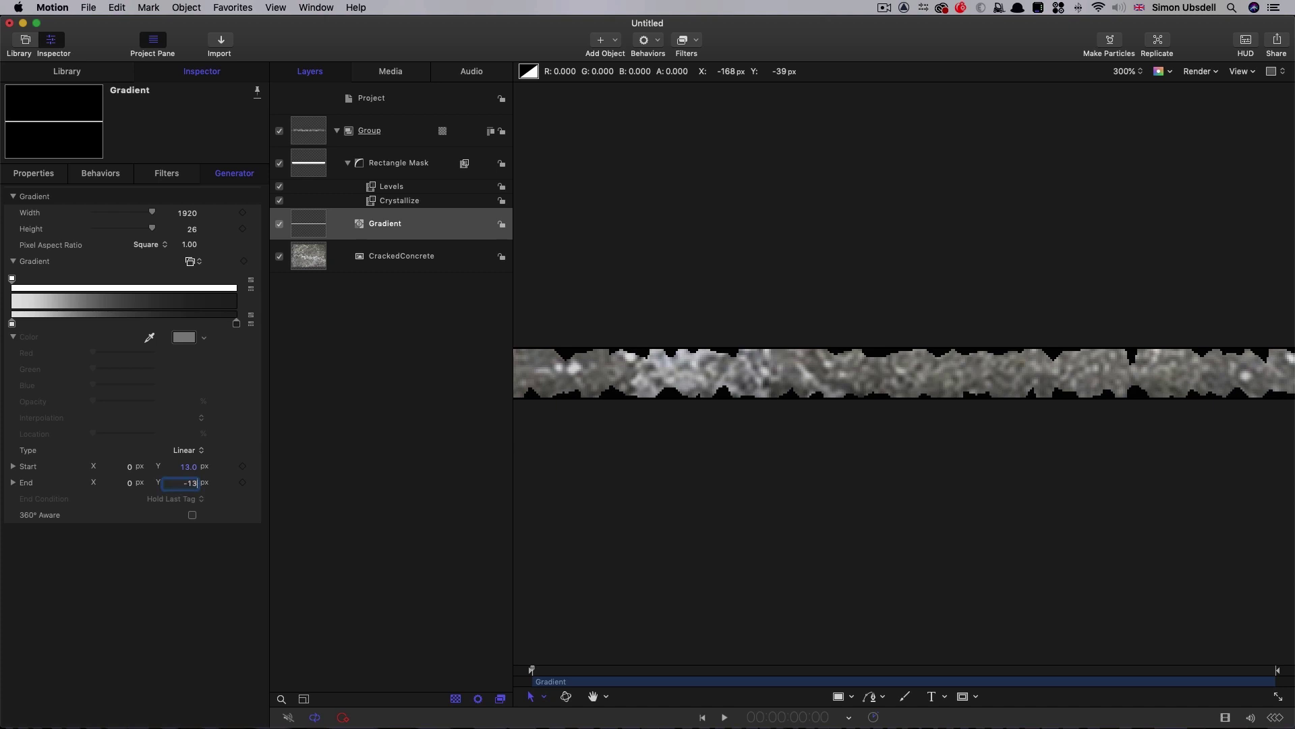
type("13")
key("Return")
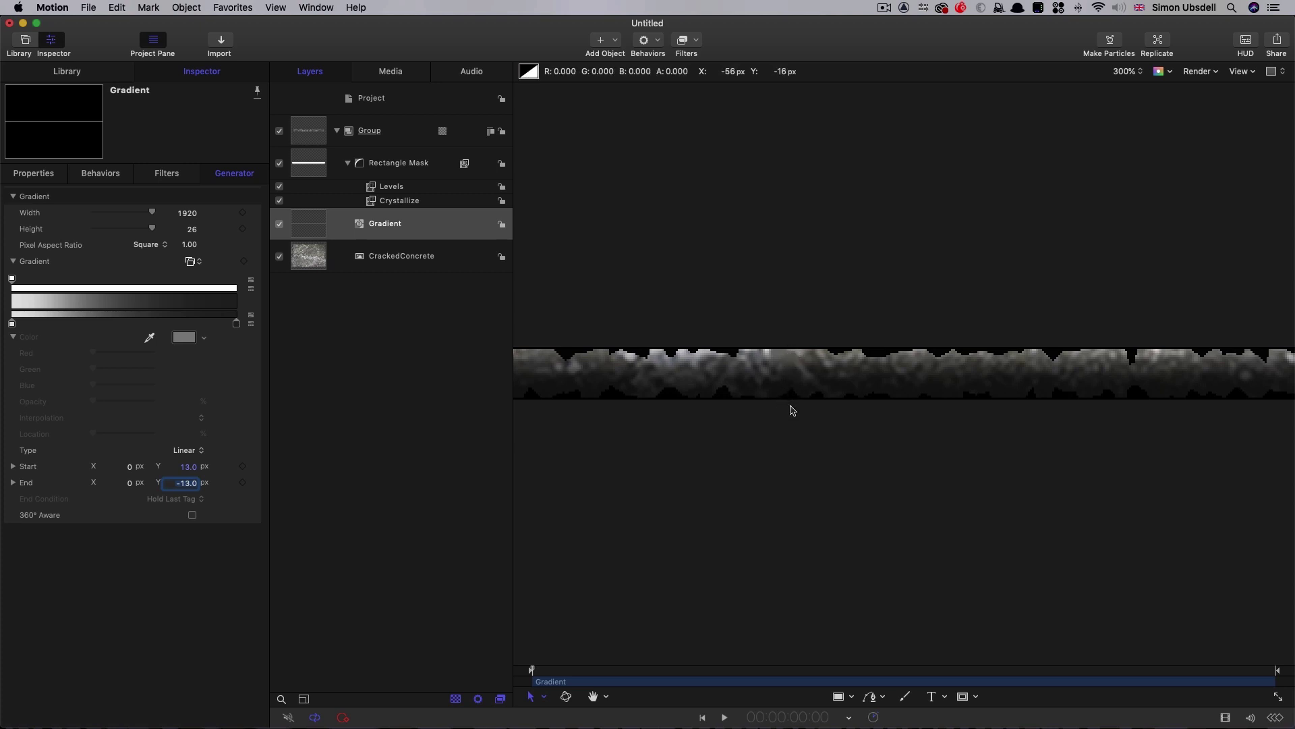
left_click_drag(13, 325, 55, 328)
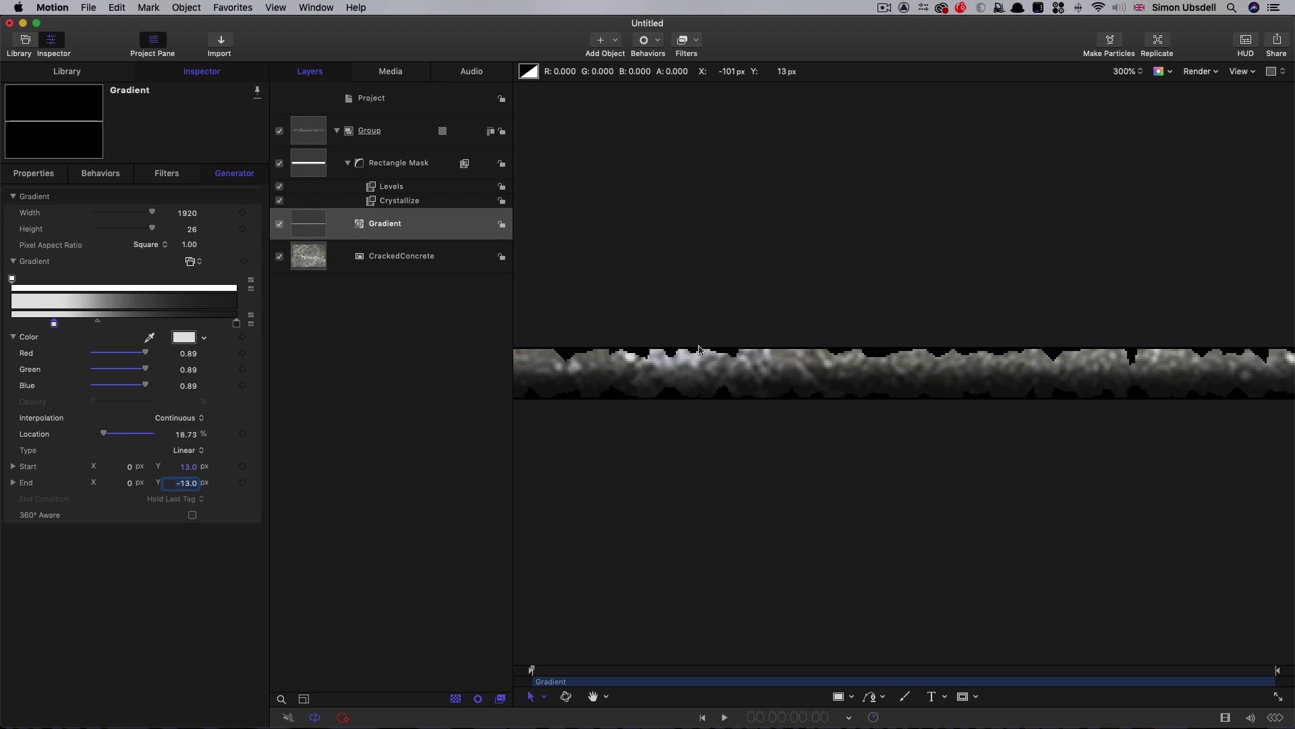
Fit the canvas, then add Levels to CrackedConcrete with a slightly raised black point
key("shift+z")
left_click(308, 255)
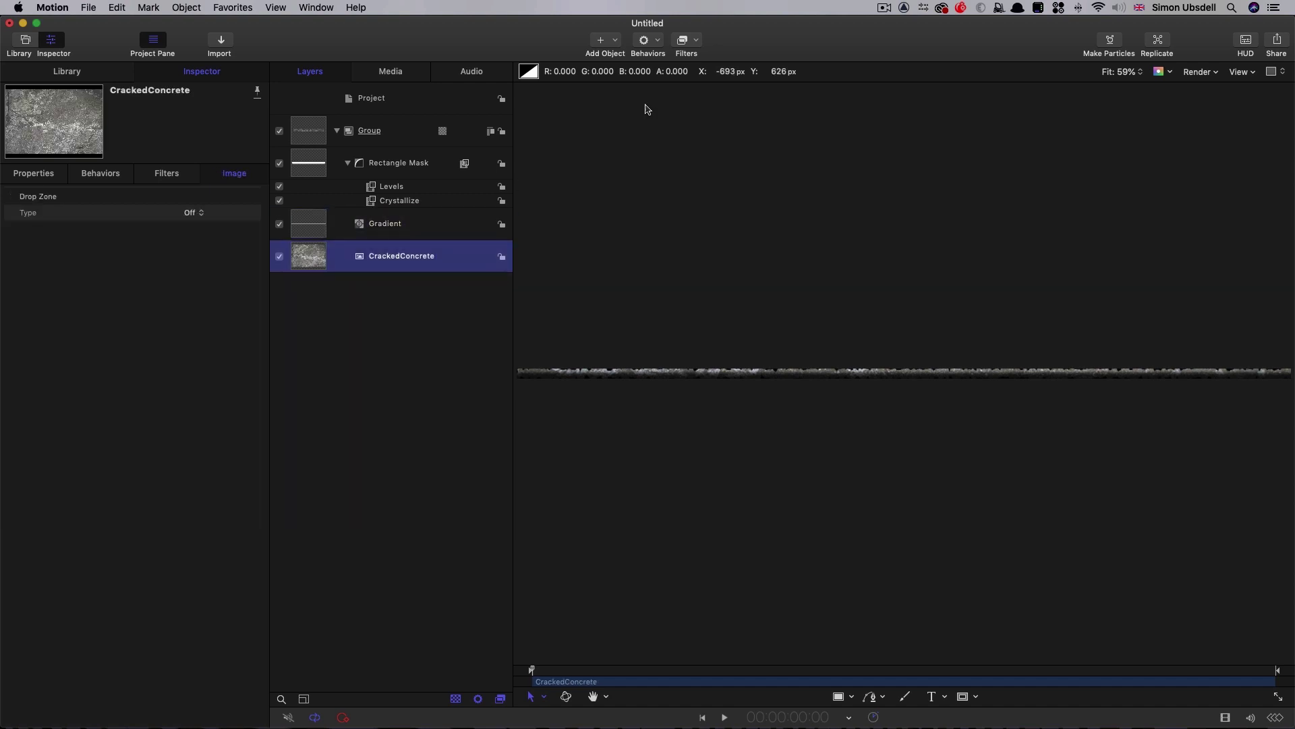
left_click(693, 38)
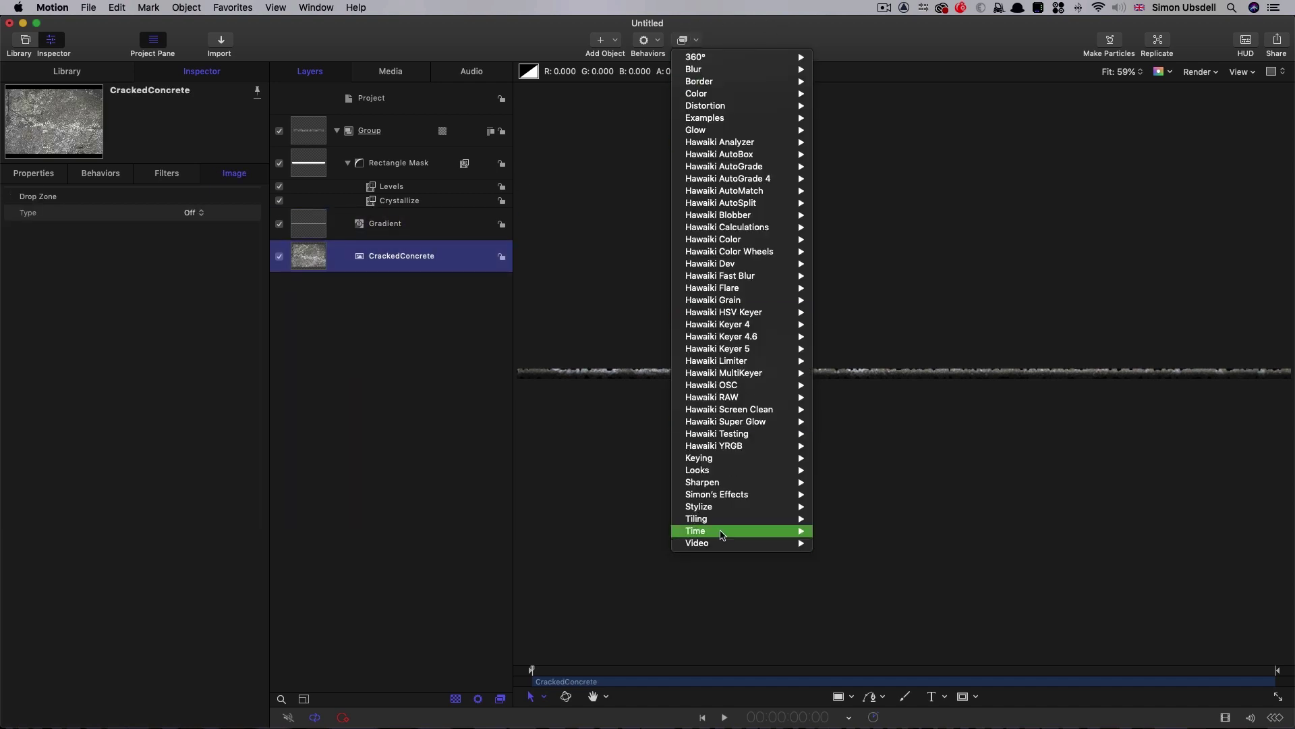
mouse_move(719, 101)
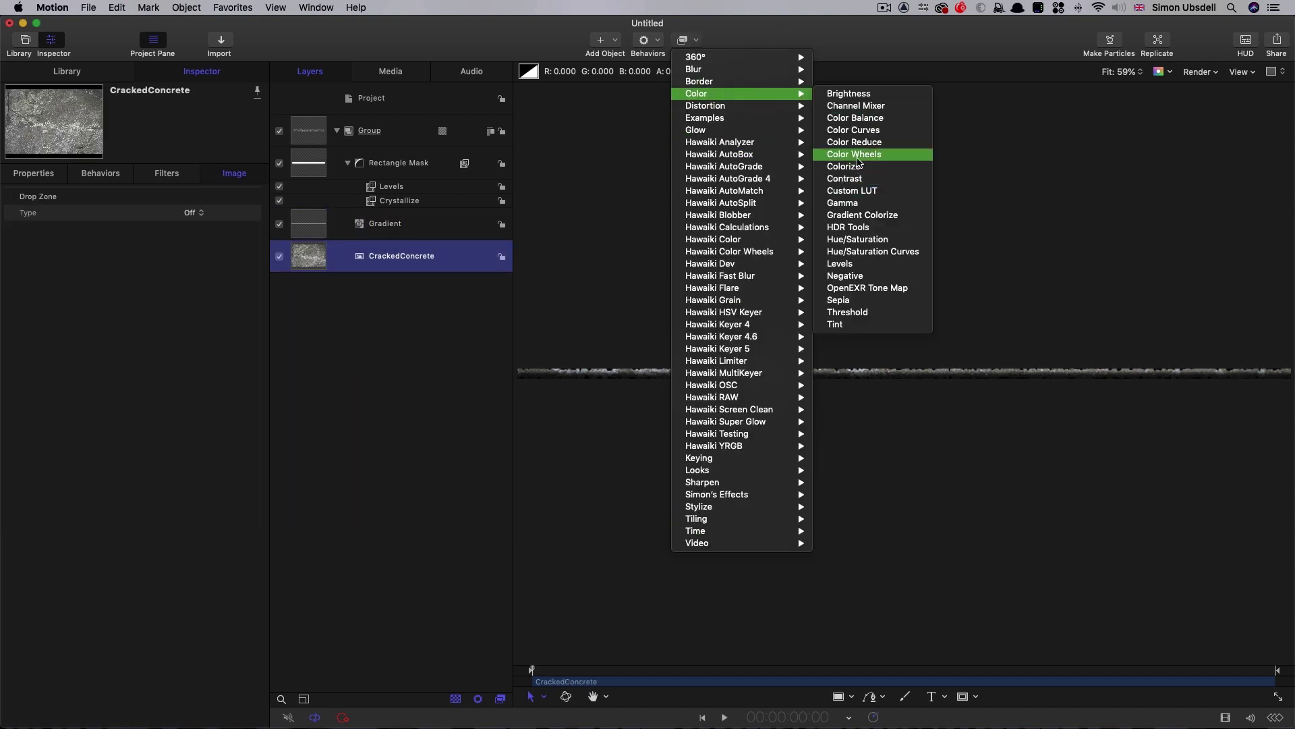
left_click(837, 251)
left_click_drag(92, 281, 122, 287)
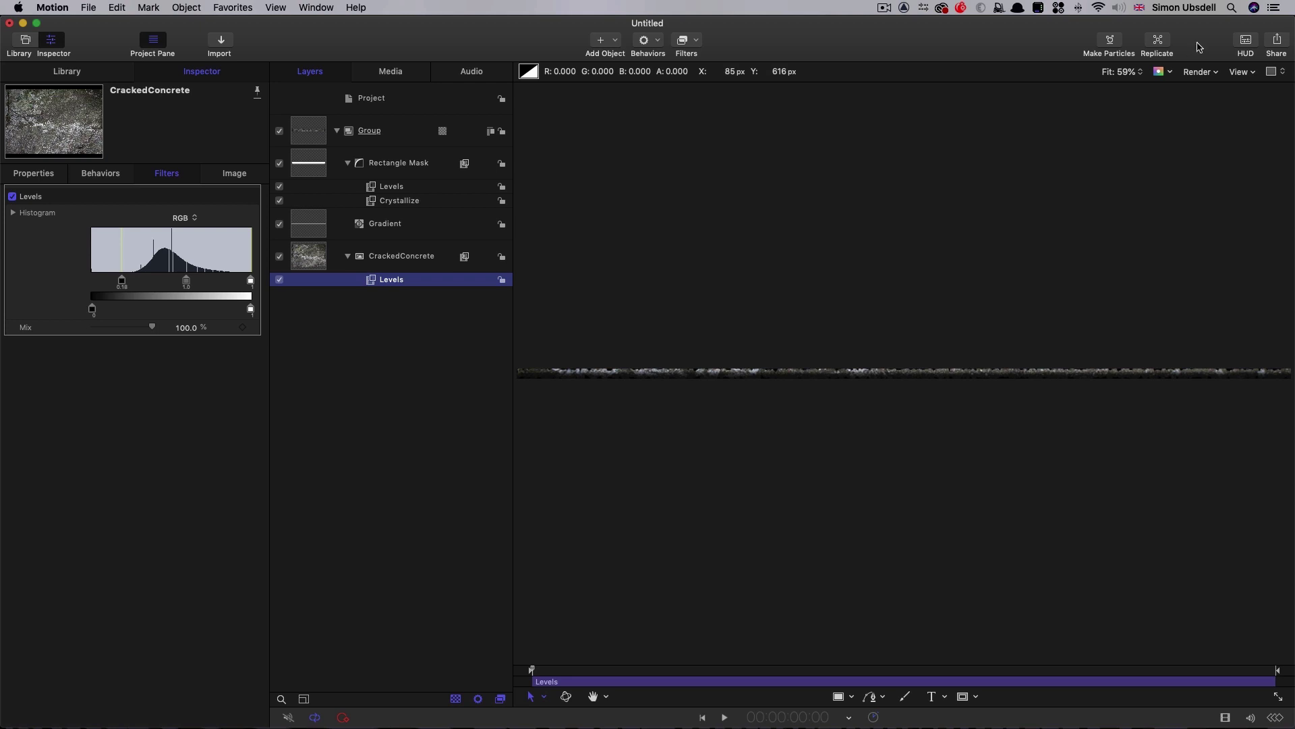
left_click(1279, 42)
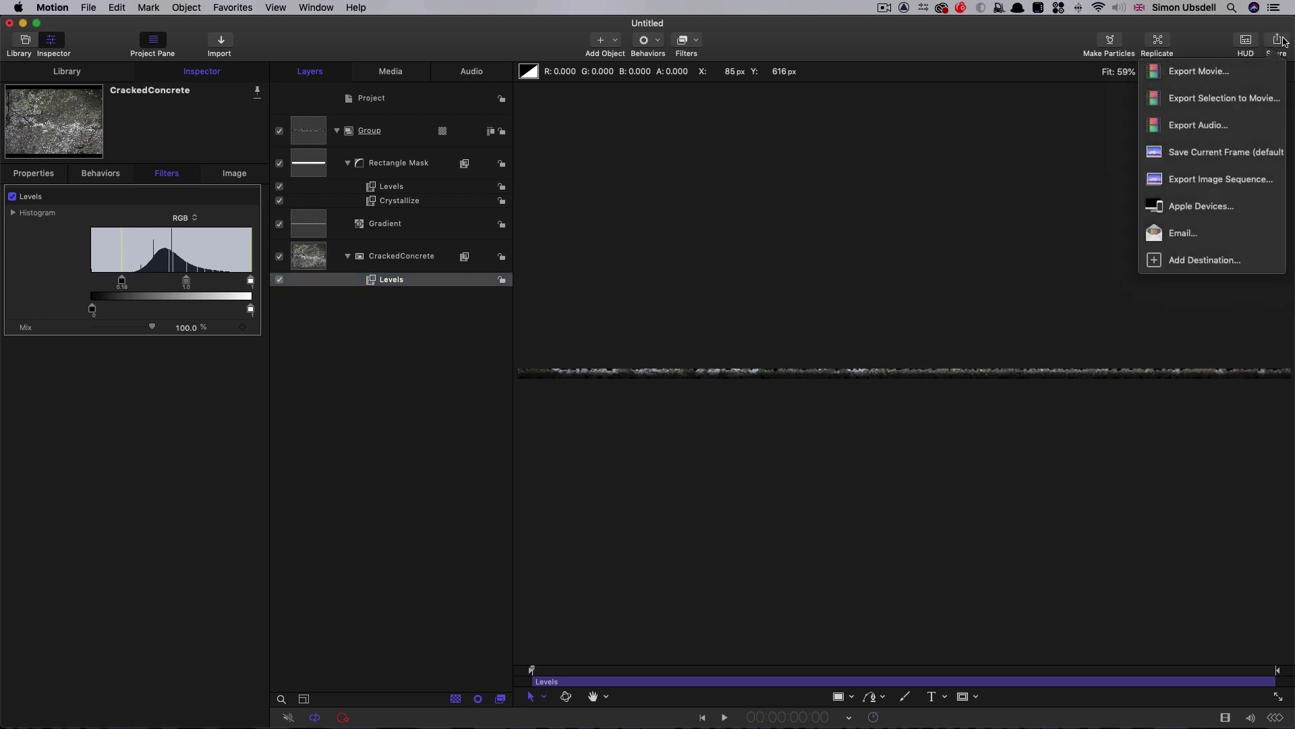
Save the current frame as a PNG Image named RoughEdges in the Media folder
left_click(1239, 158)
left_click(641, 176)
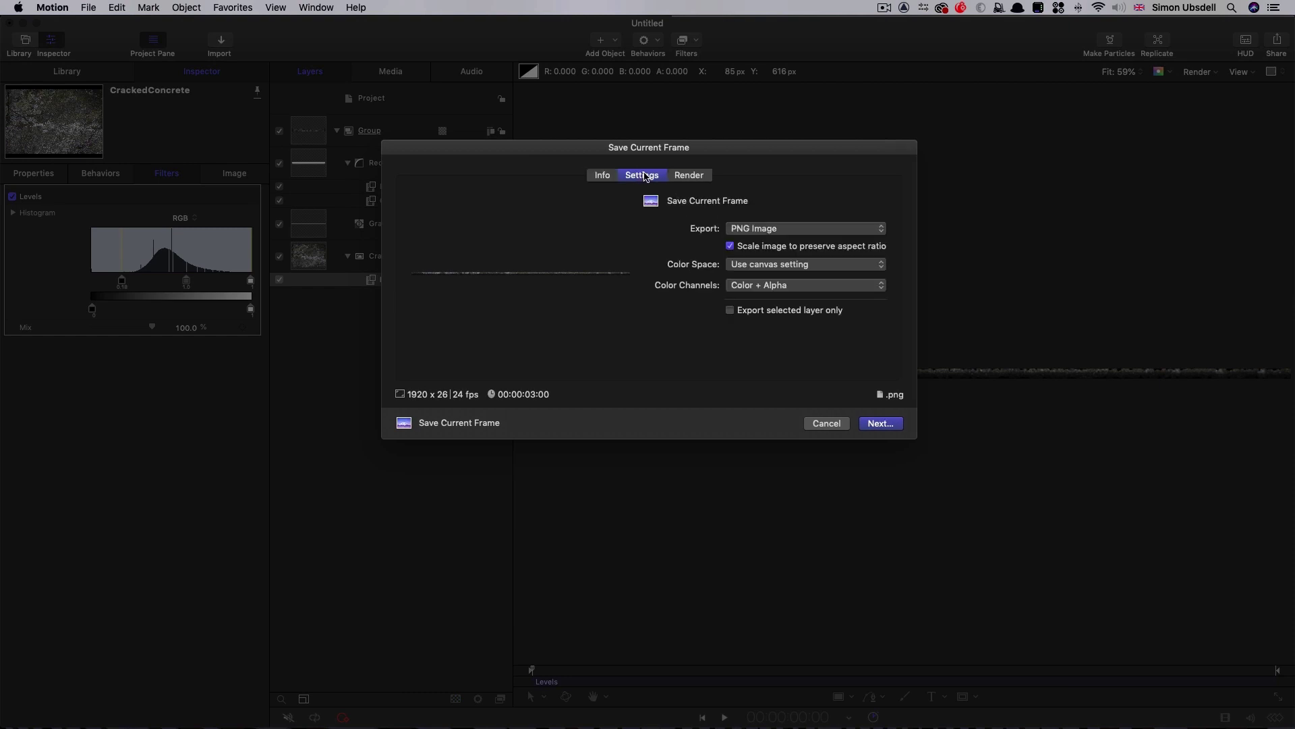
left_click(775, 230)
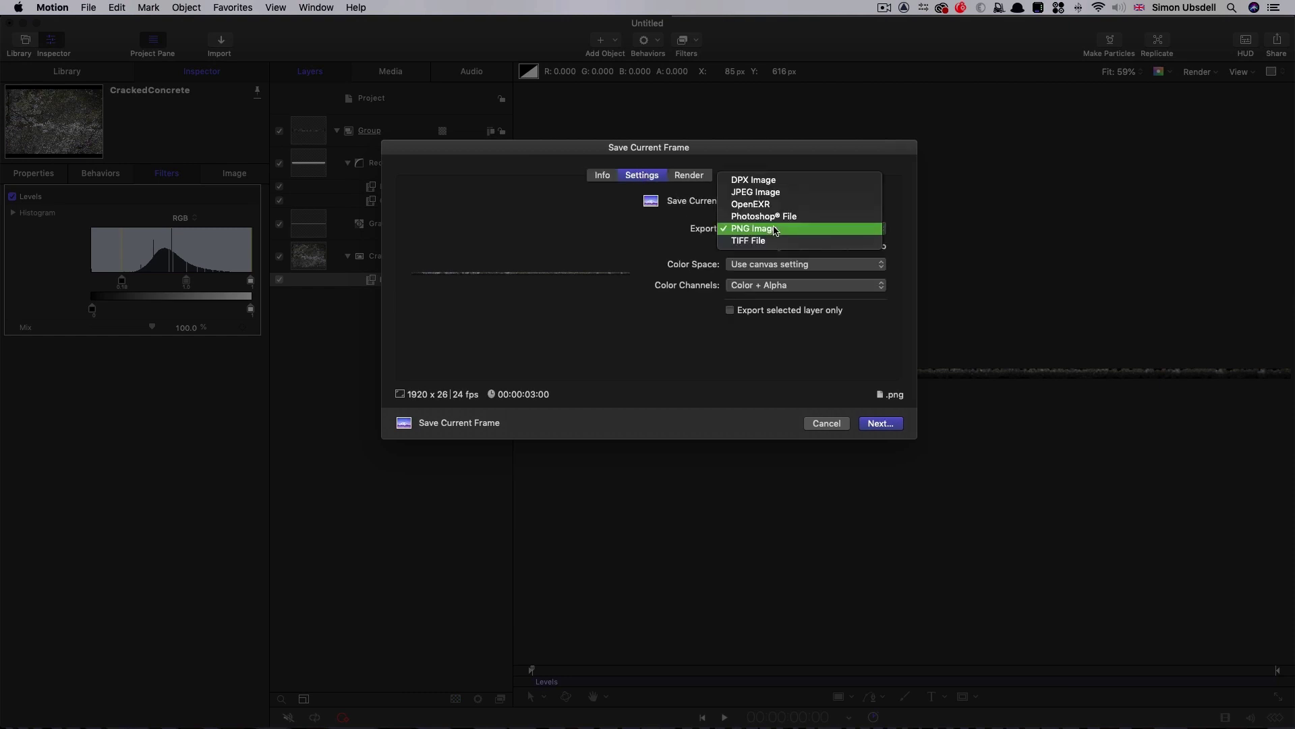
left_click(775, 230)
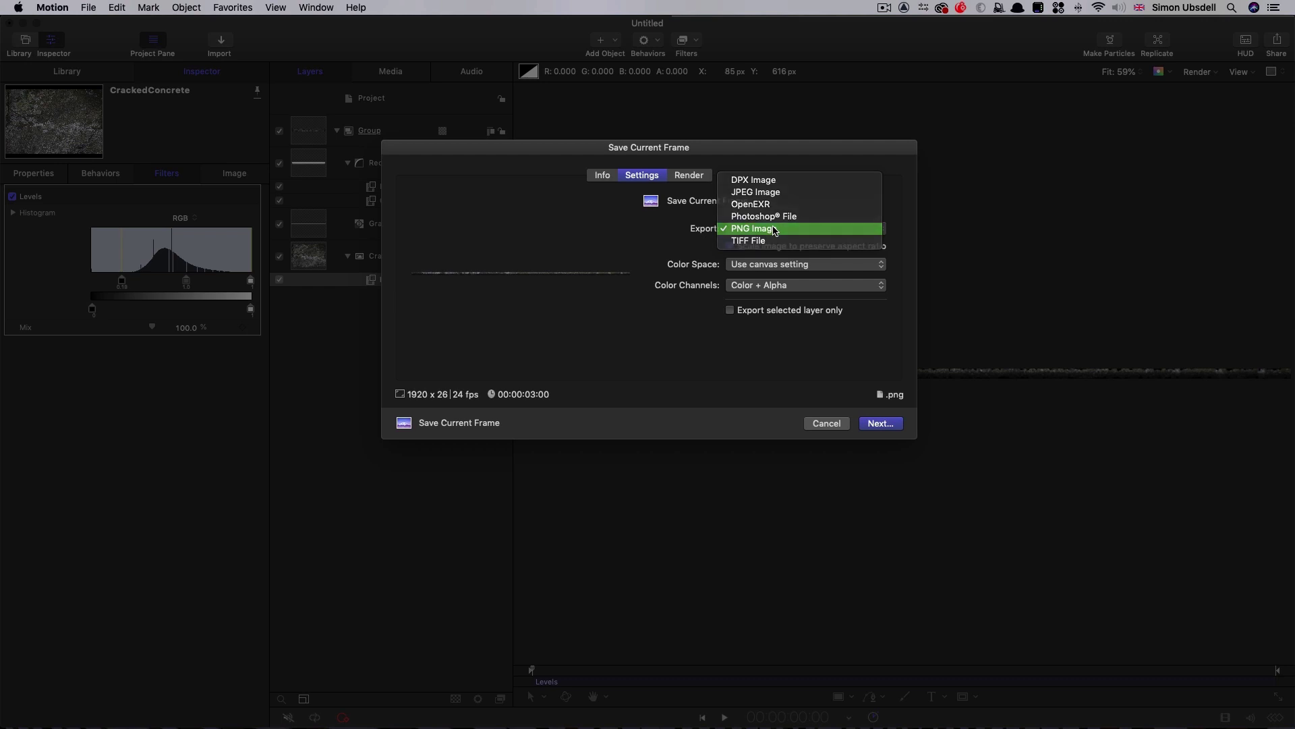
left_click(881, 423)
left_click(671, 197)
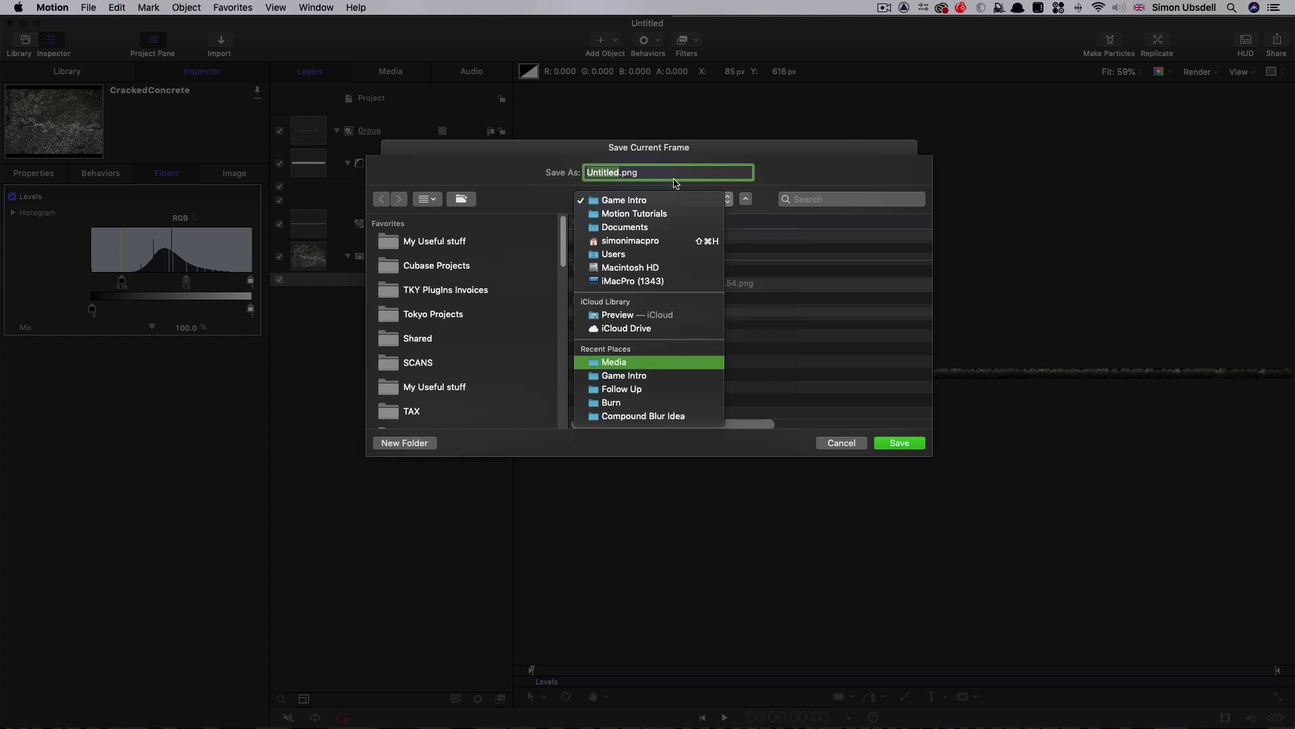
key("Return")
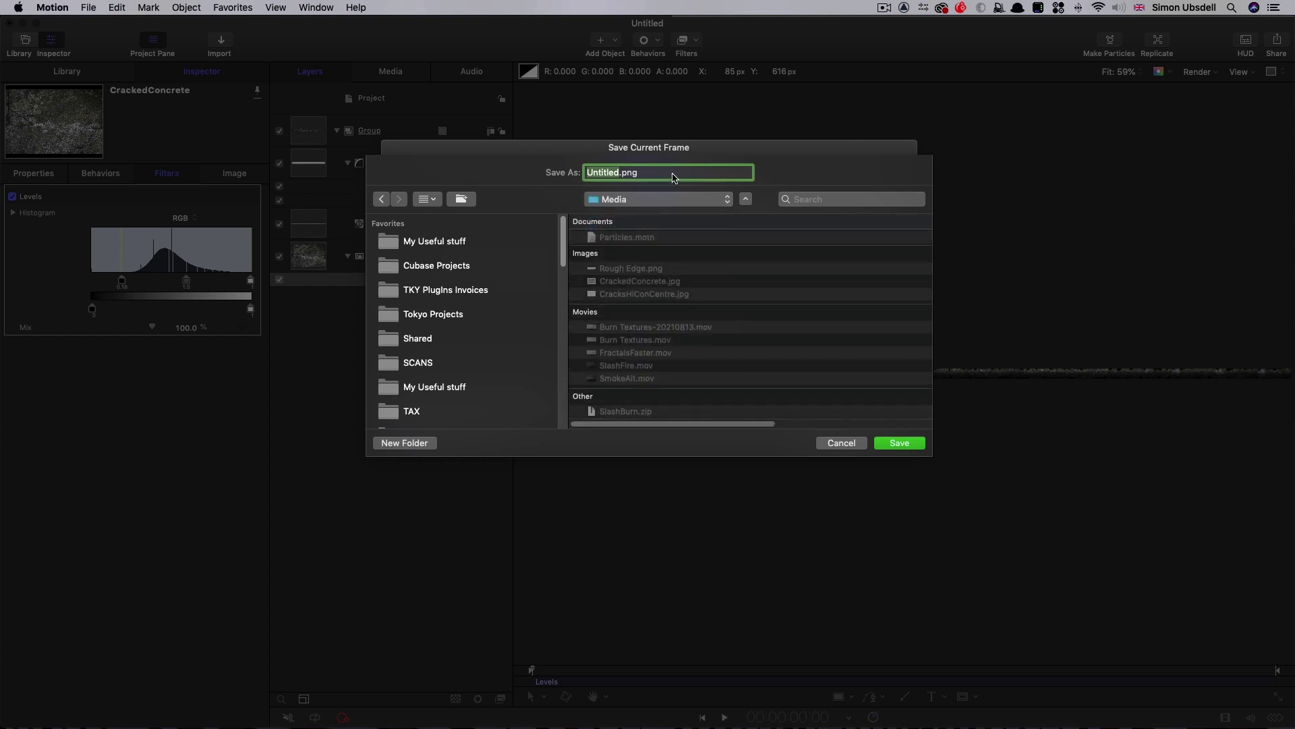
type("RoughEdges")
key("Return")
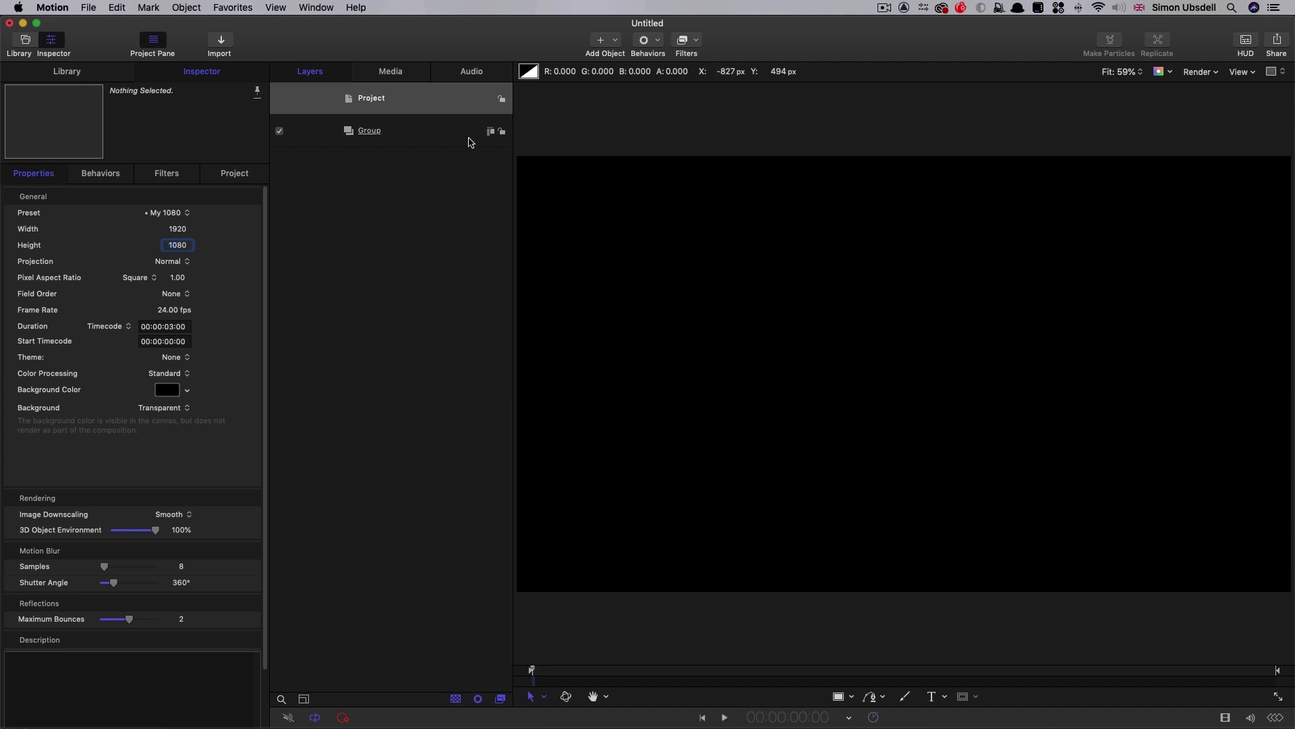
Set the project duration to 100
left_click(418, 132)
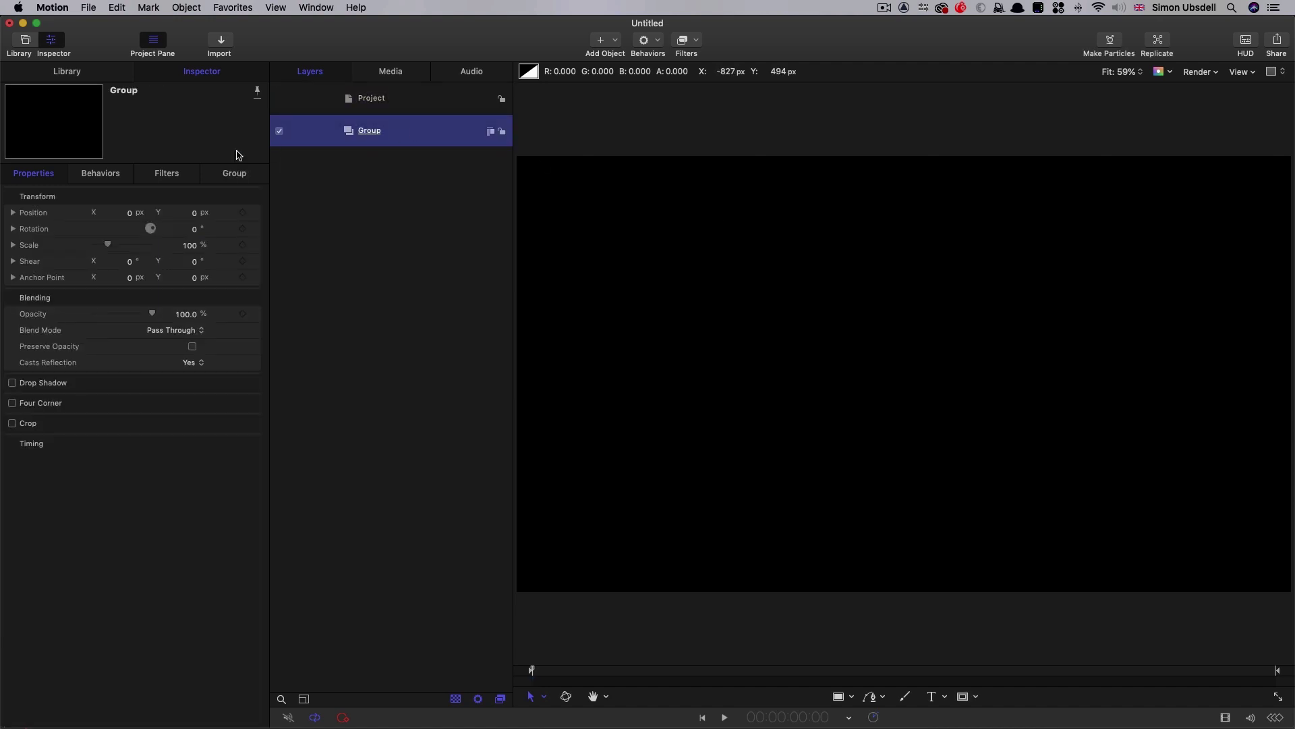
key("super+shift+a")
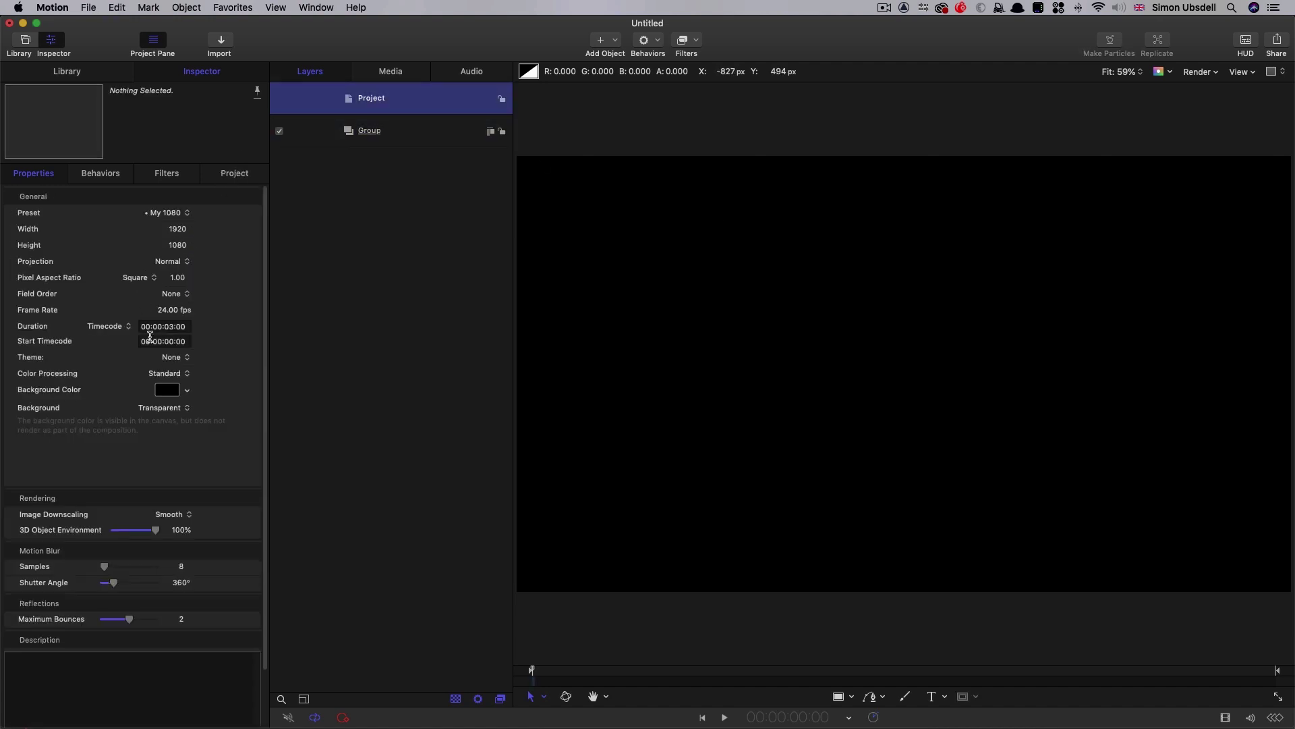
left_click(185, 327)
key("super+a")
type("100")
left_click(448, 132)
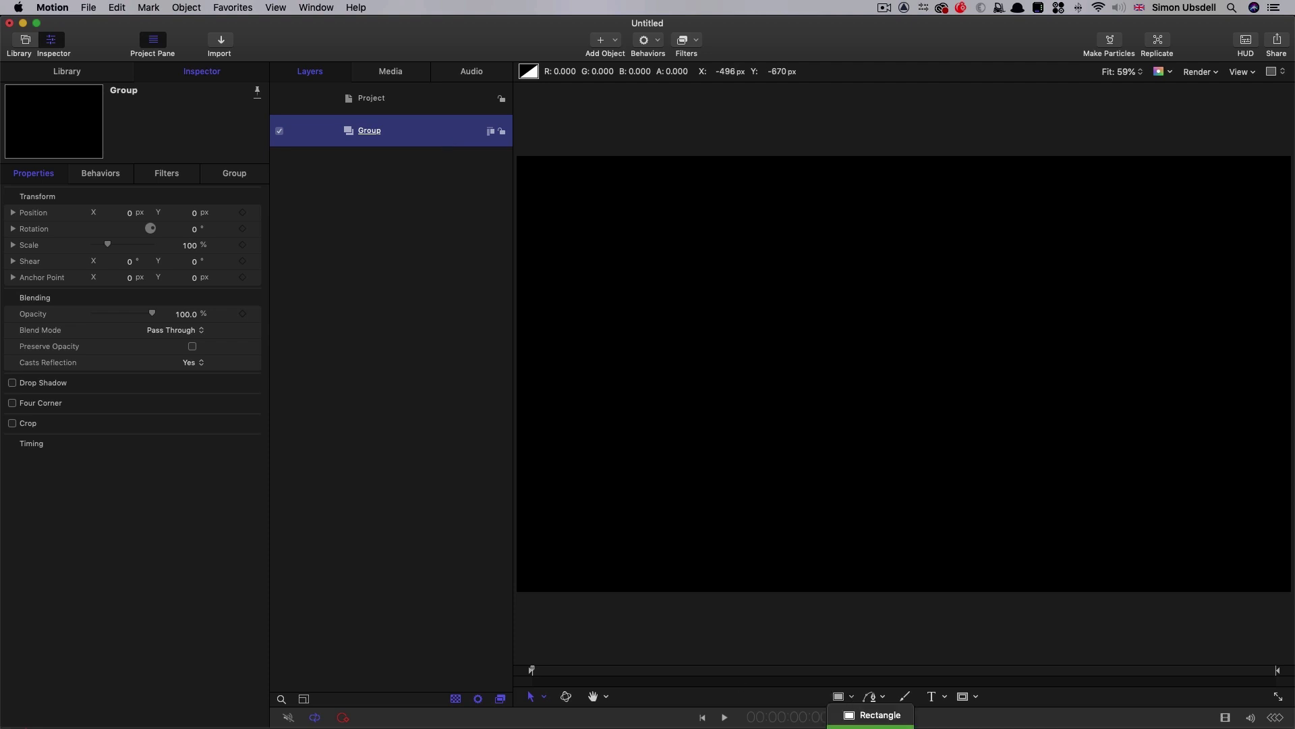
Draw a circle on the canvas and set its Geometry radius to 5
key("c")
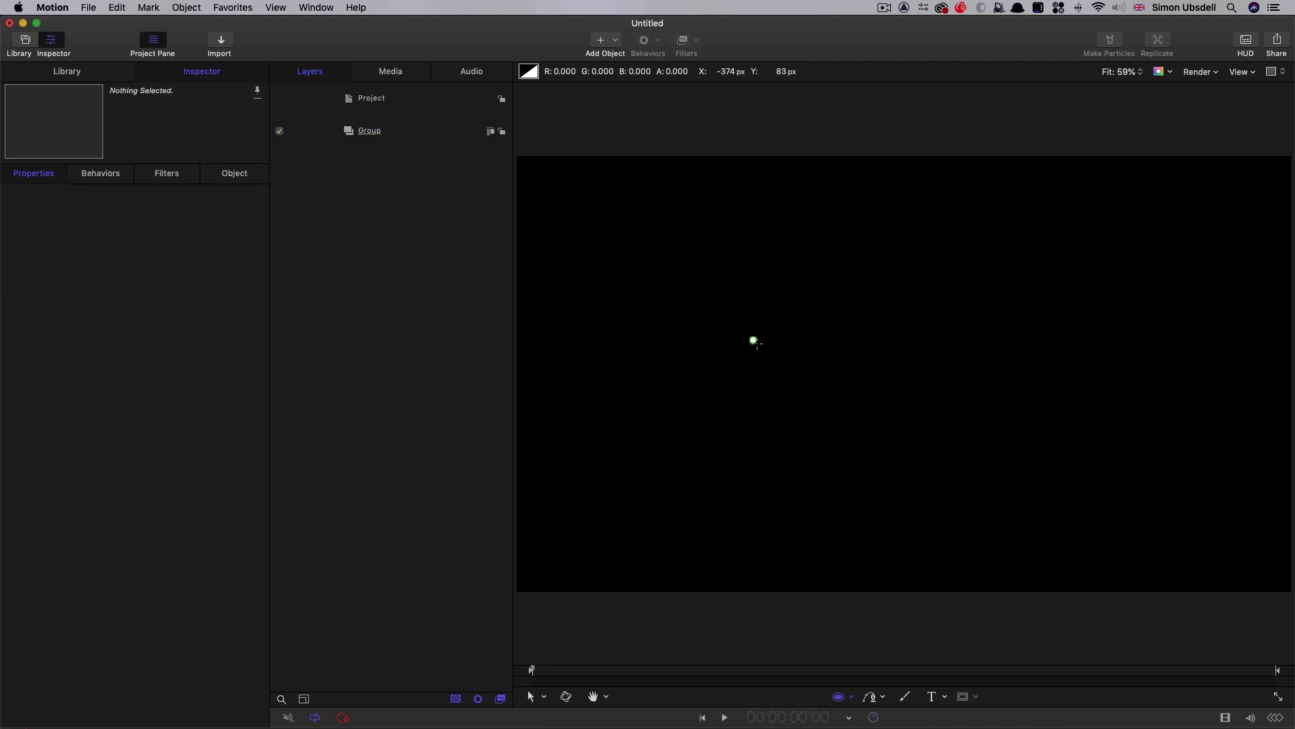
left_click(754, 341)
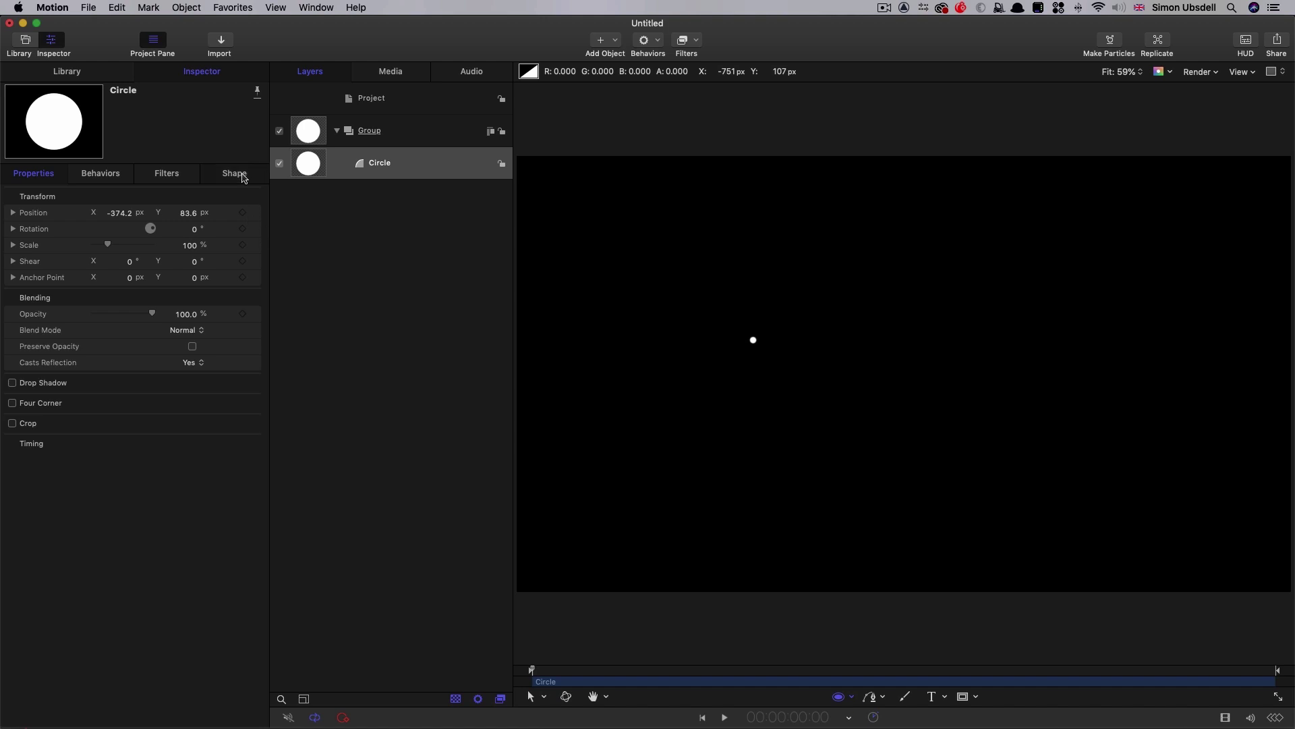
left_click(240, 177)
left_click(198, 198)
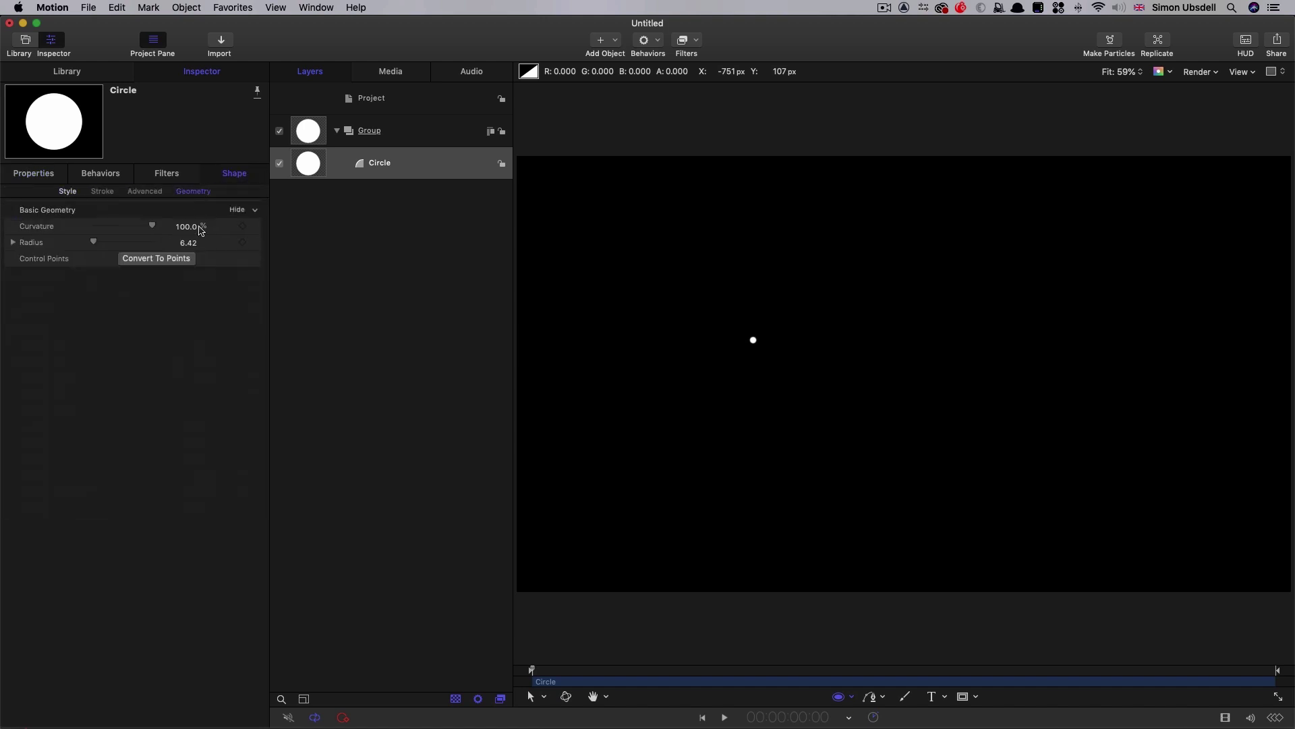
left_click(193, 243)
type("5")
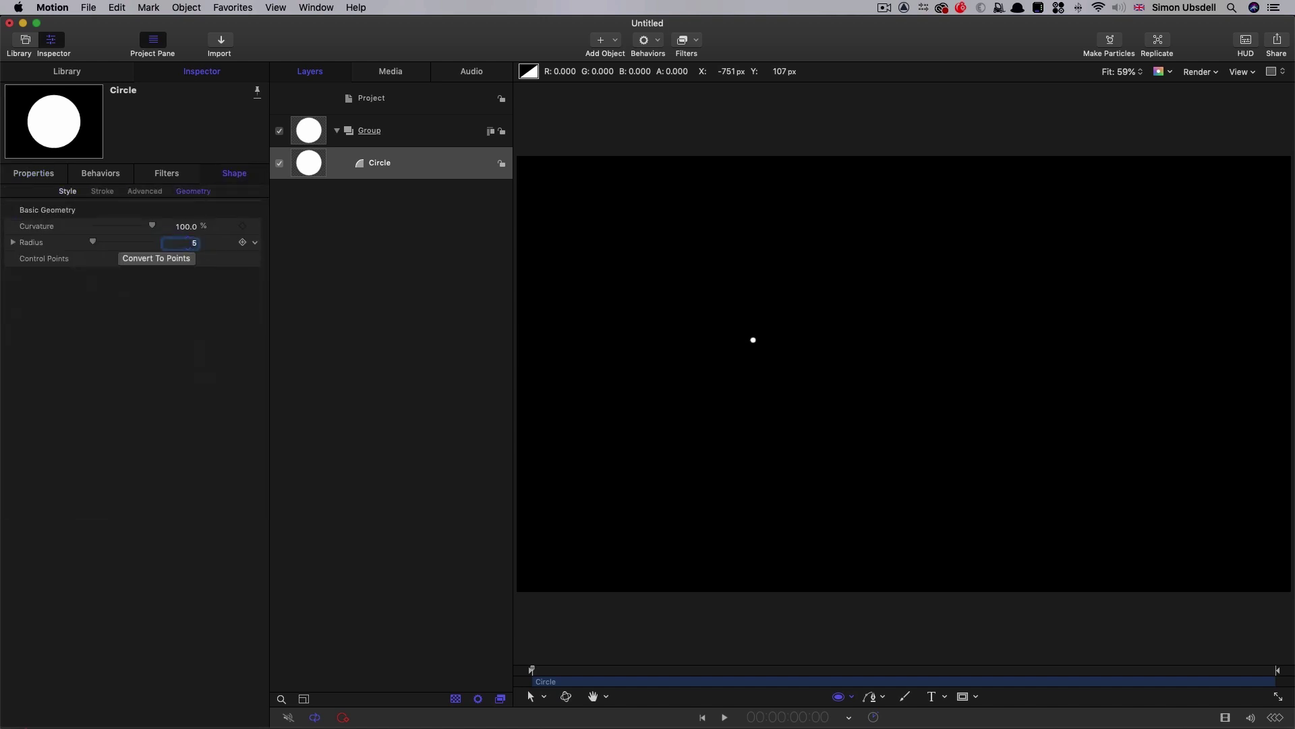
left_click(307, 166)
Turn the circle into a particle emitter and reset its transform
key("e")
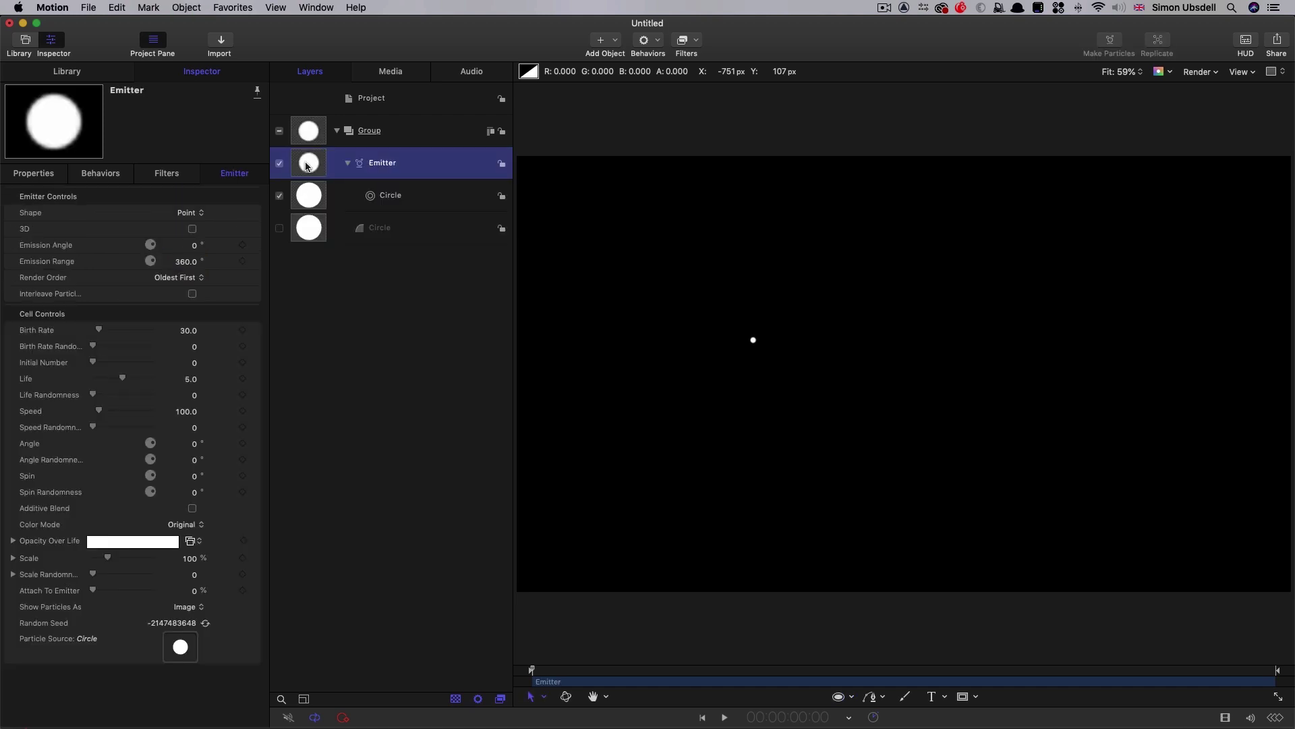
left_click(186, 7)
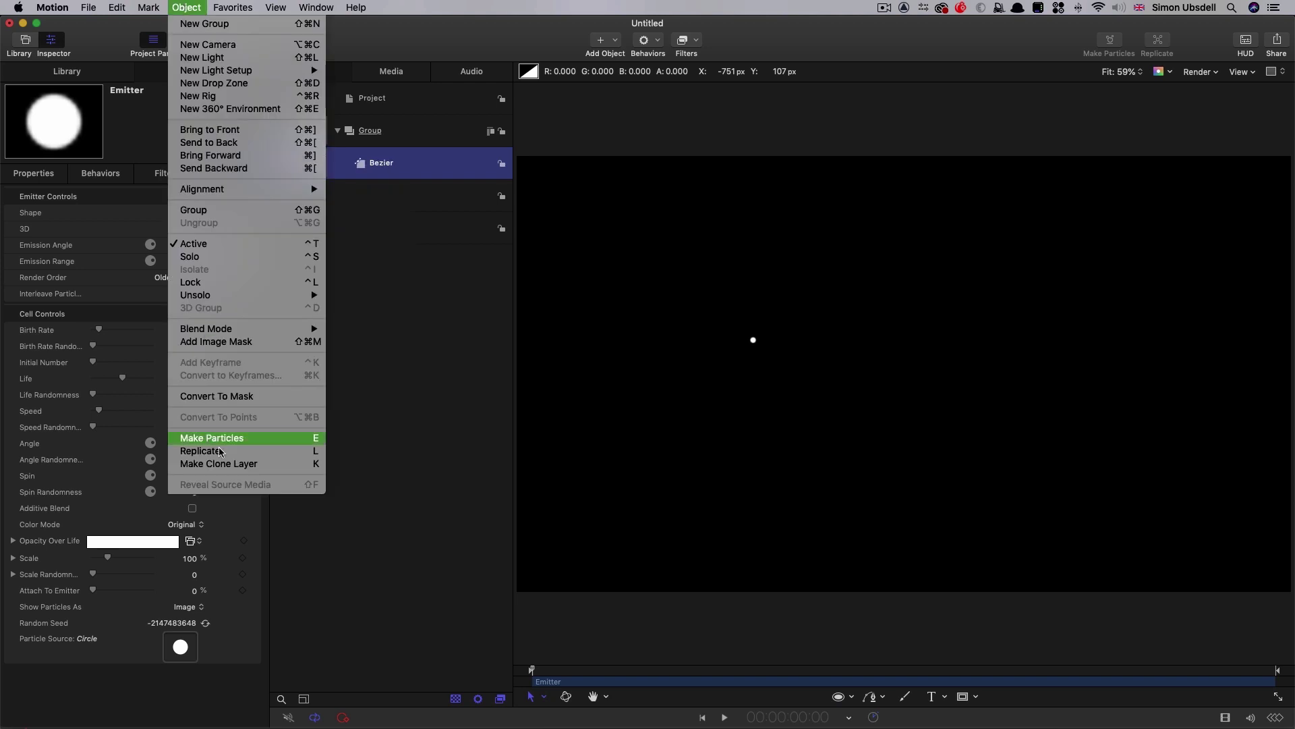
key("Escape")
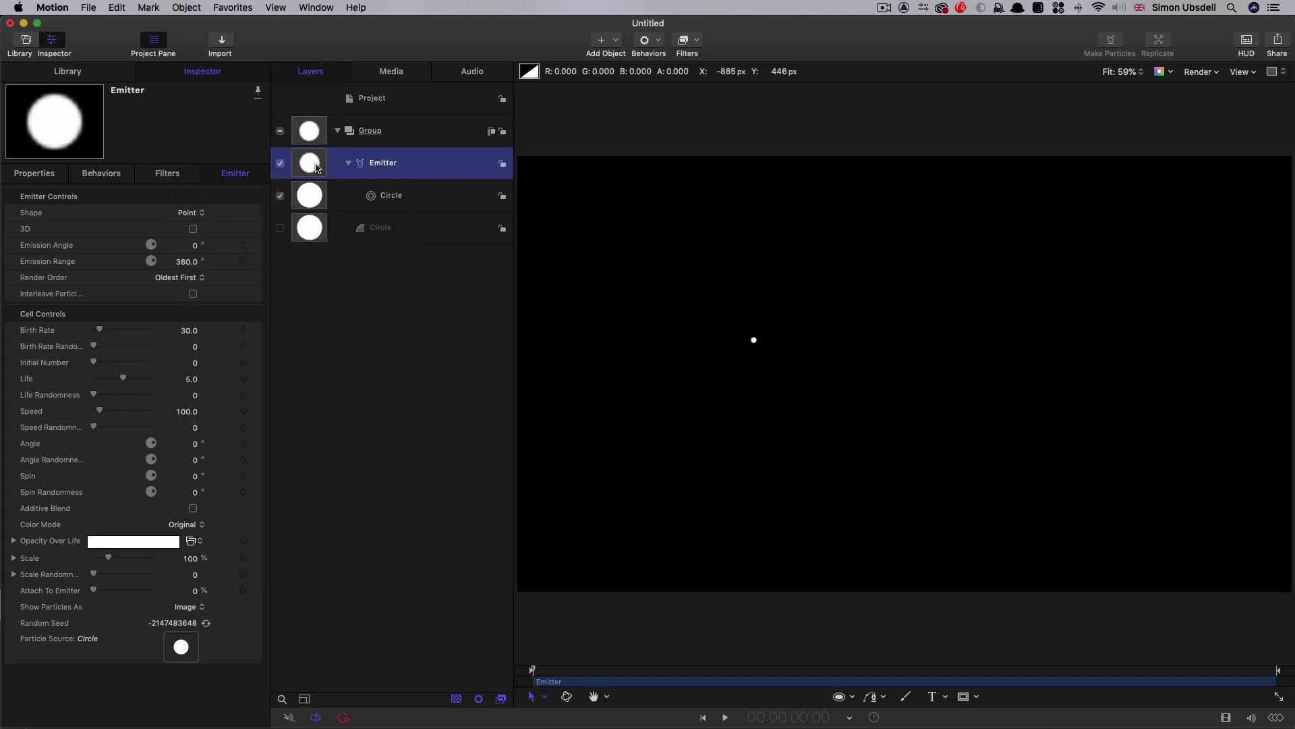
left_click(42, 177)
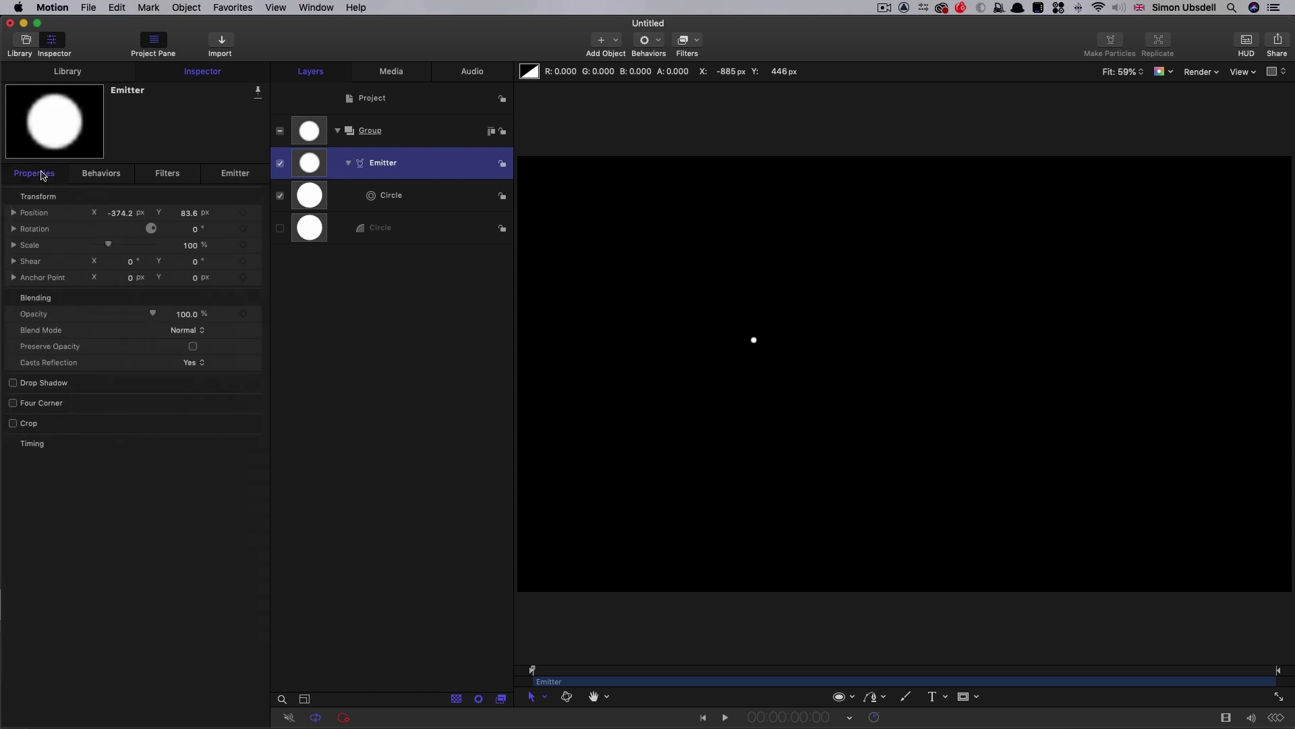
left_click(637, 678)
right_click(137, 198)
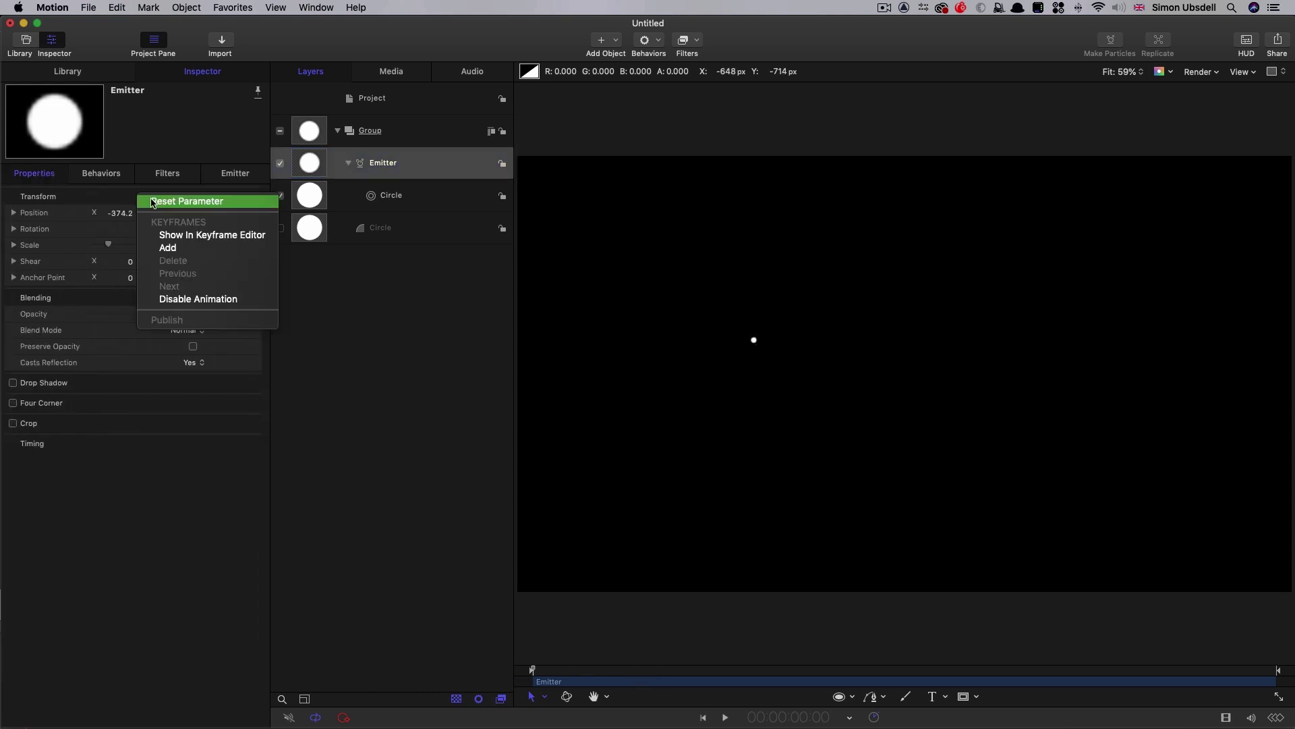
left_click(159, 201)
Keyframe the emitter's X position from -1200 at frame 0 to 960 at frame 12
left_click(243, 213)
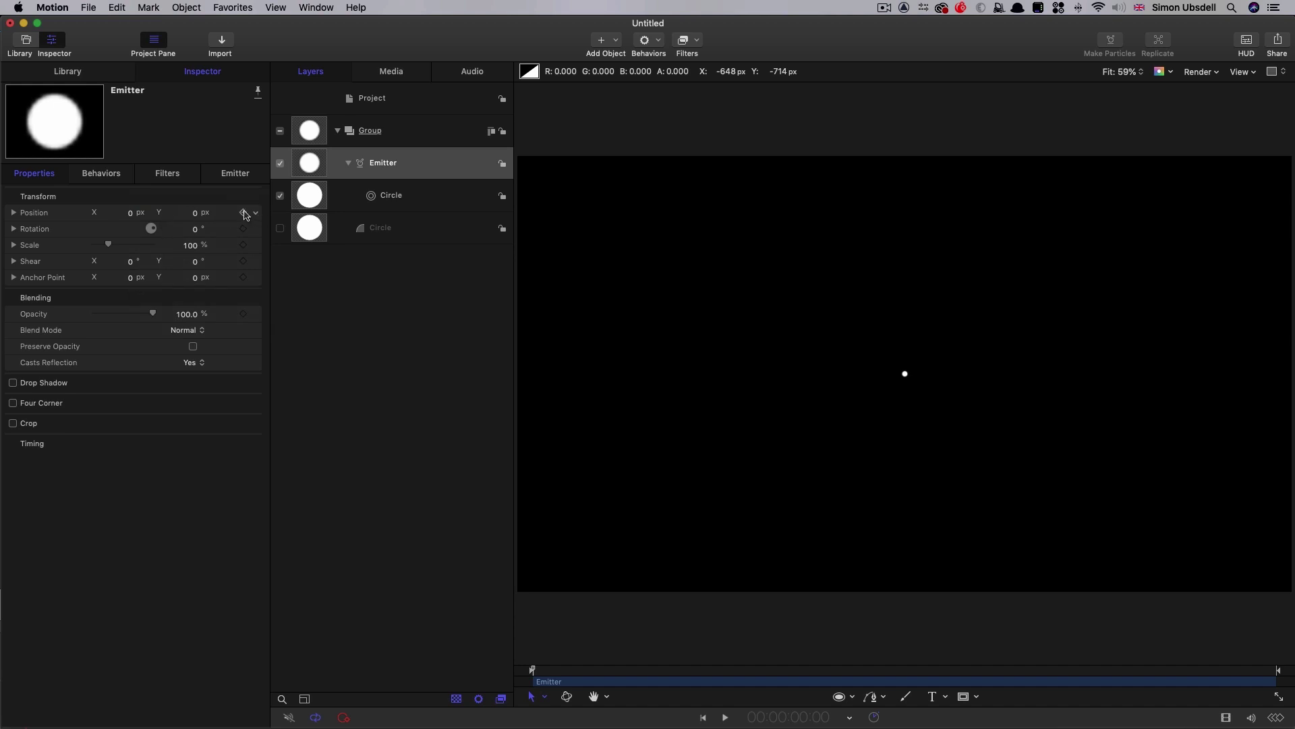
left_click(130, 215)
type("-1200.0")
left_click_drag(848, 672, 918, 674)
left_click(117, 214)
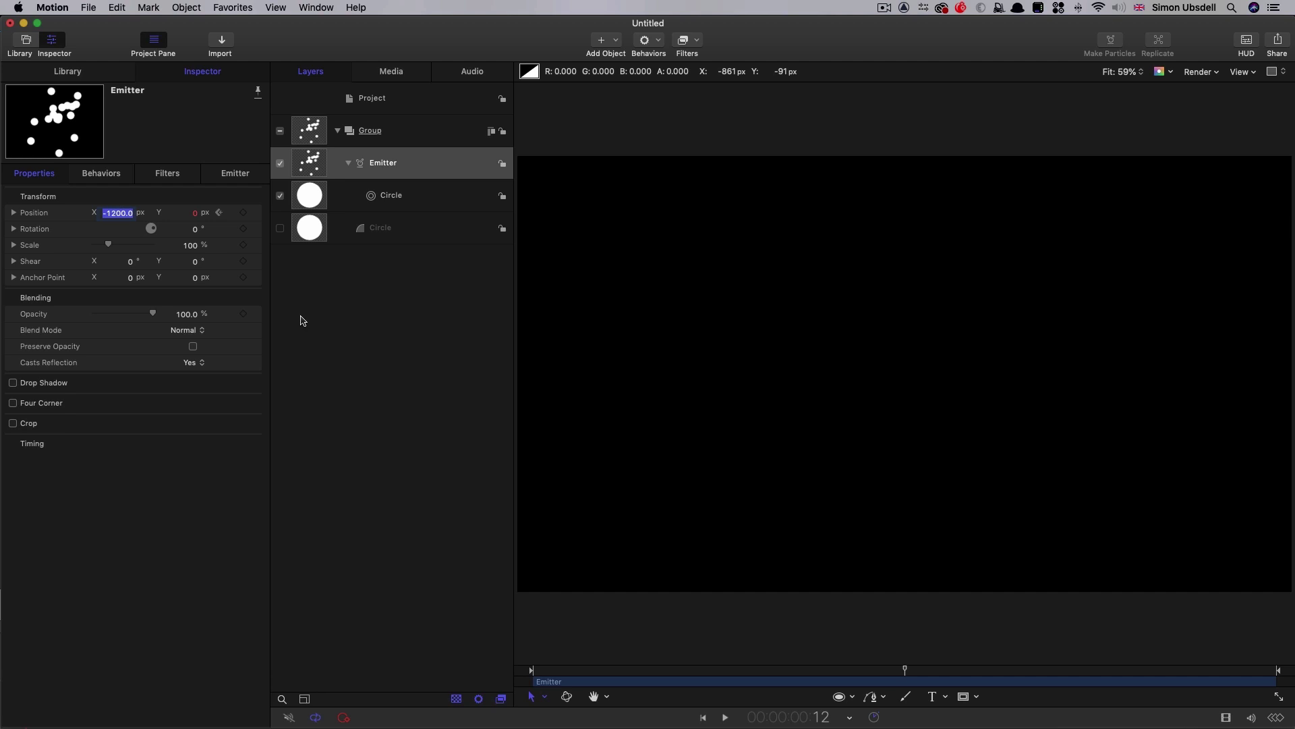
type("960")
key("Return")
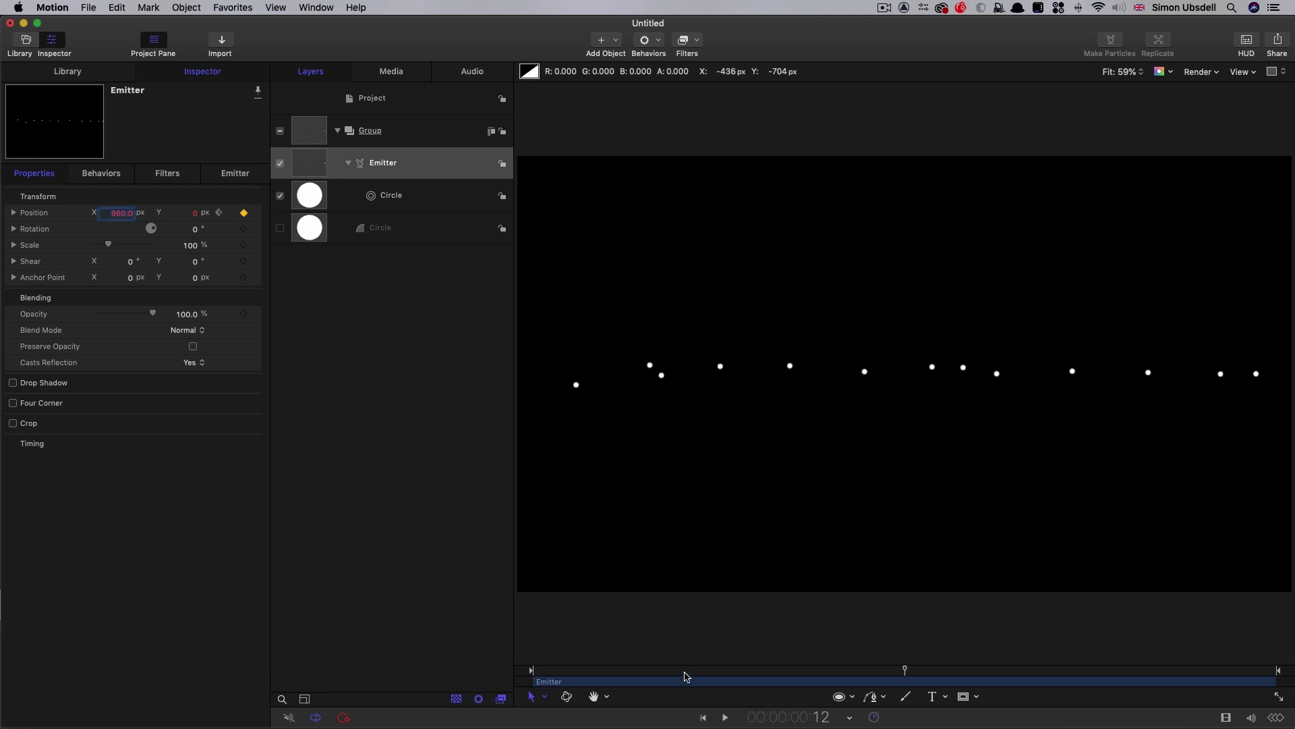
Play the animation back from the start, then show the Emitter settings
key("Home")
key("space")
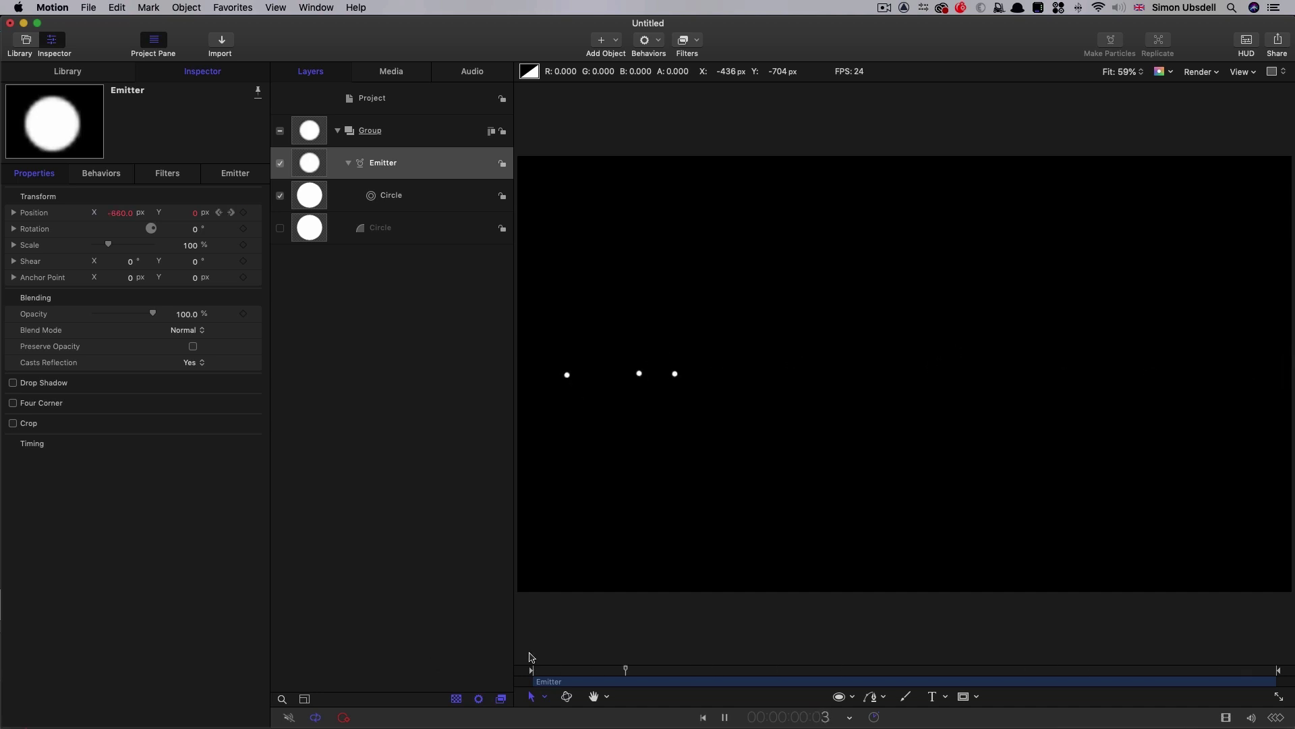
key("space")
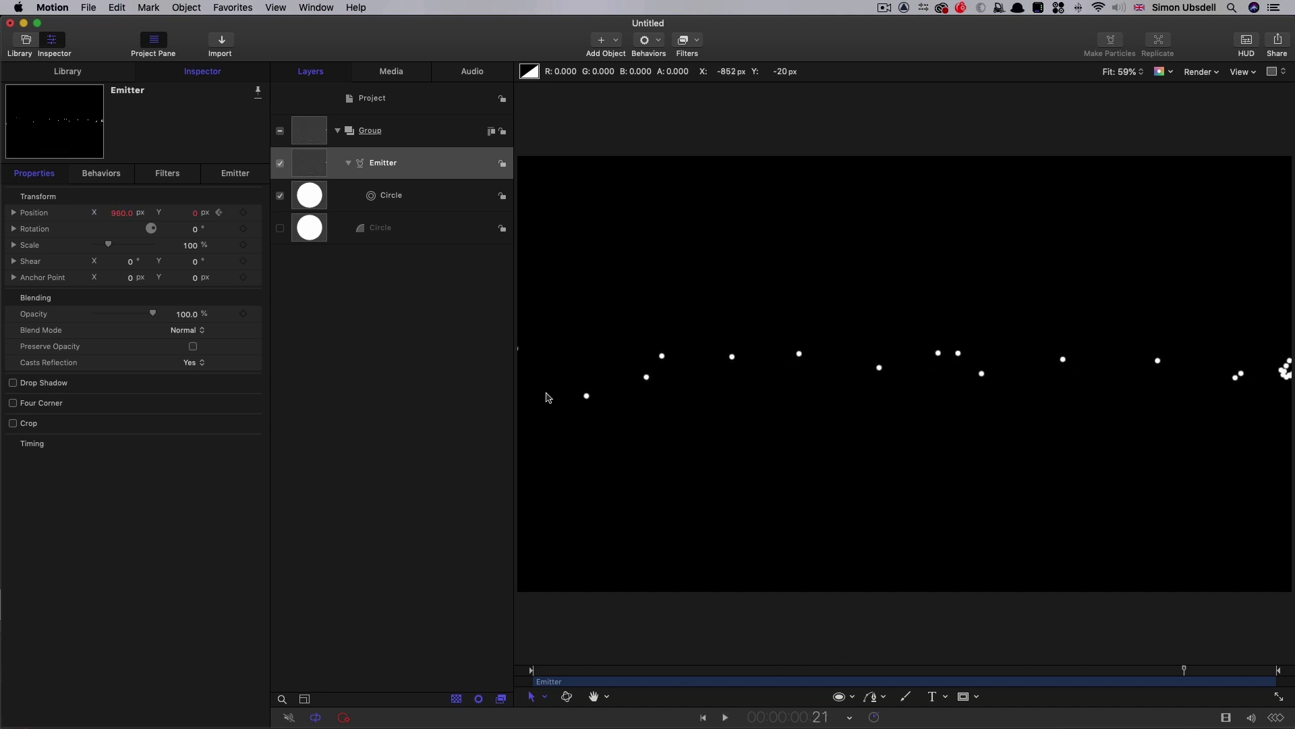
left_click(230, 173)
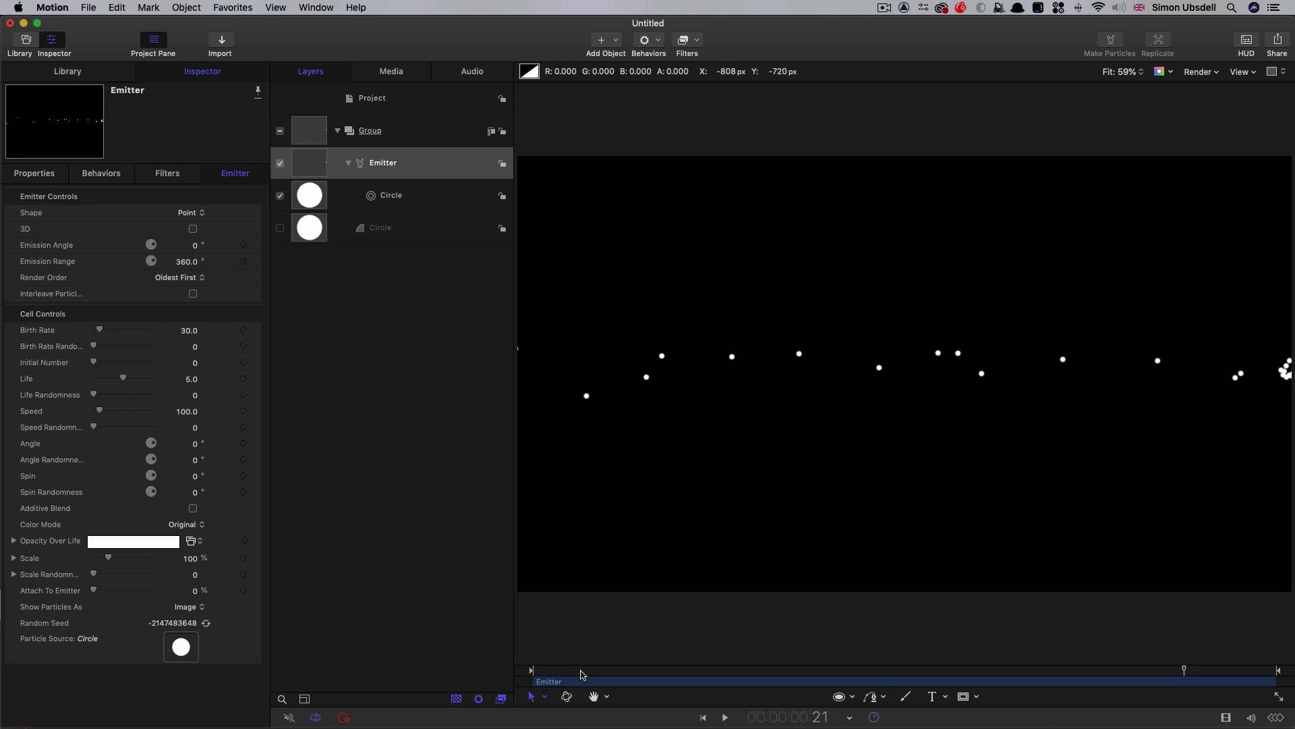
Keyframe the emitter's Birth Rate at 0 on frame 0 and 1000 on frame 3
left_click(535, 672)
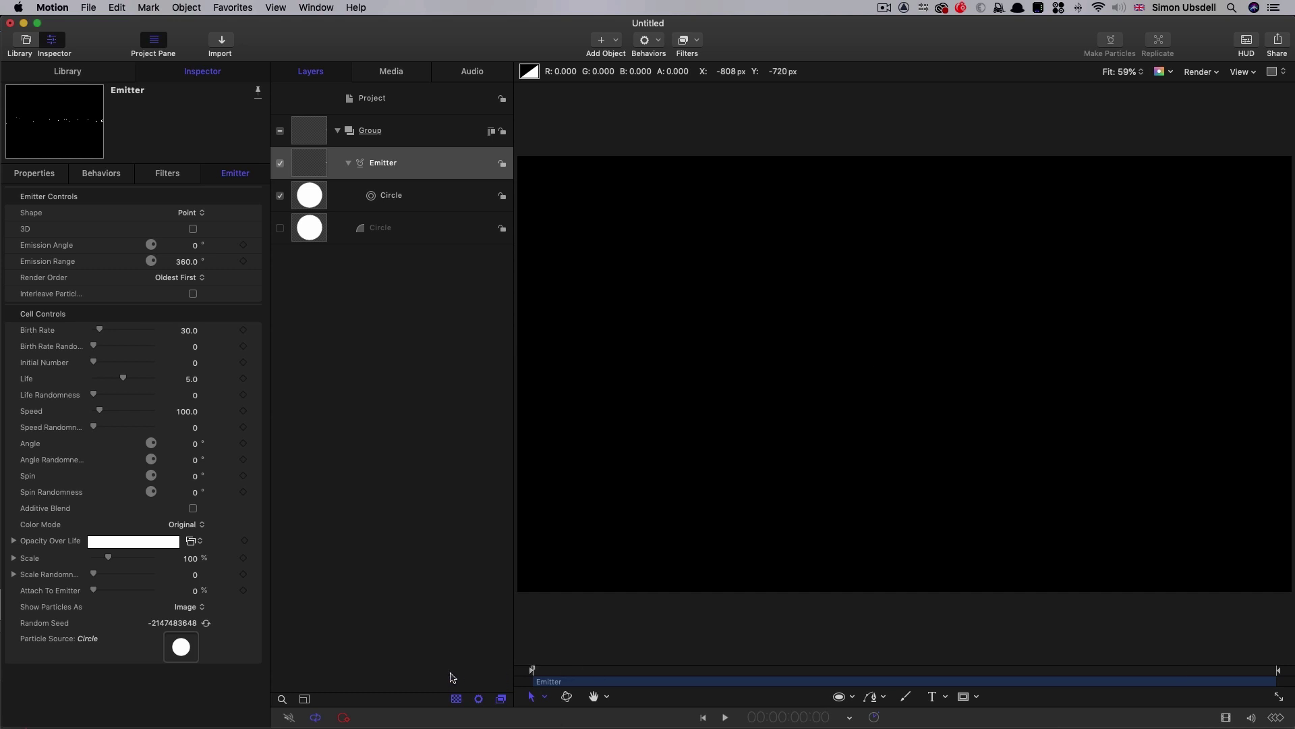
left_click(243, 330)
left_click_drag(78, 330, 14, 332)
left_click_drag(552, 673, 626, 682)
left_click(197, 331)
type("1000")
key("Return")
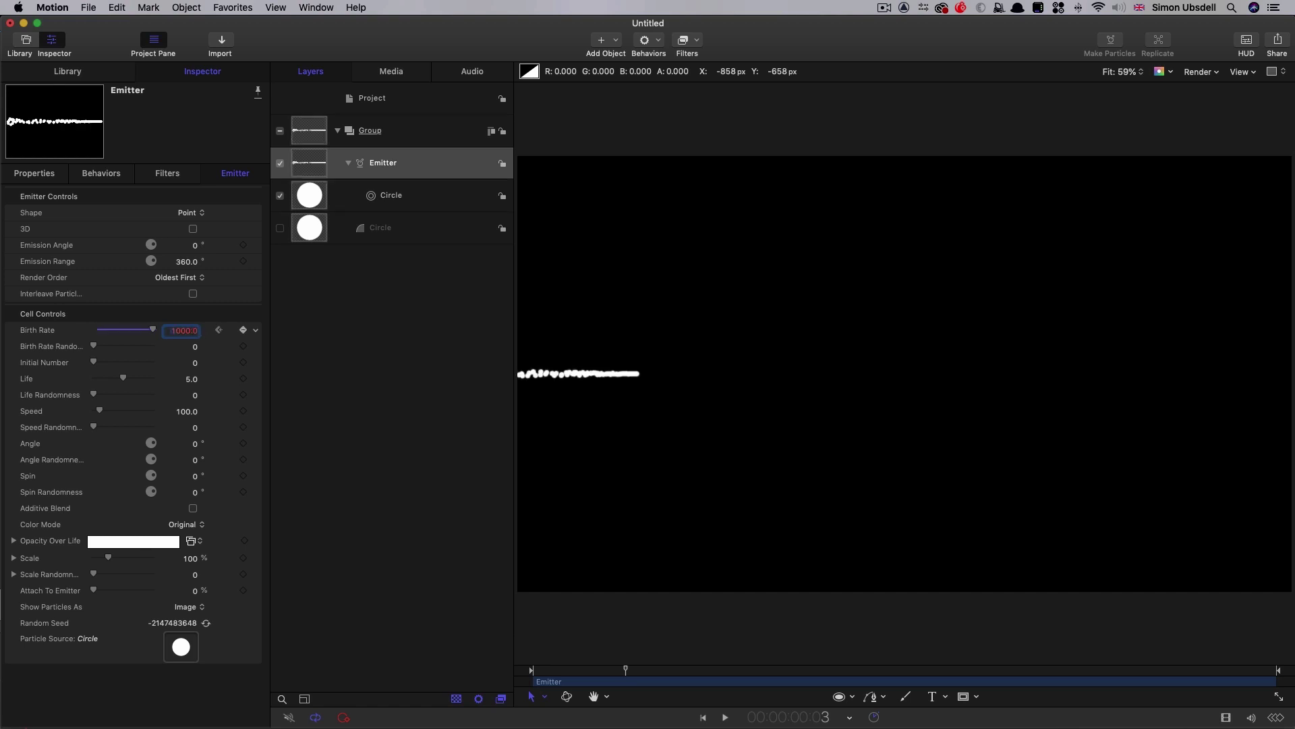
Keyframe Birth Rate at 500 on frame 9 and back to 0 on frame 13
key("space")
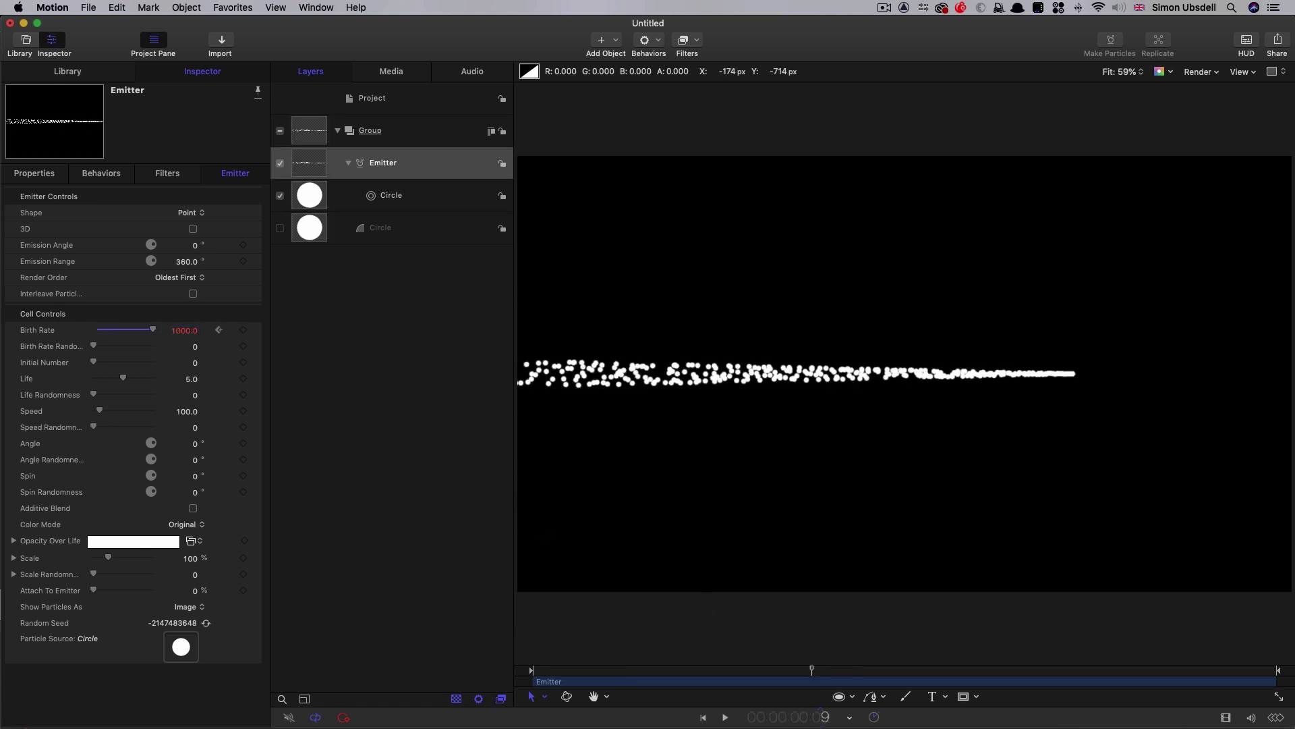
left_click(185, 331)
type("500")
key("Return")
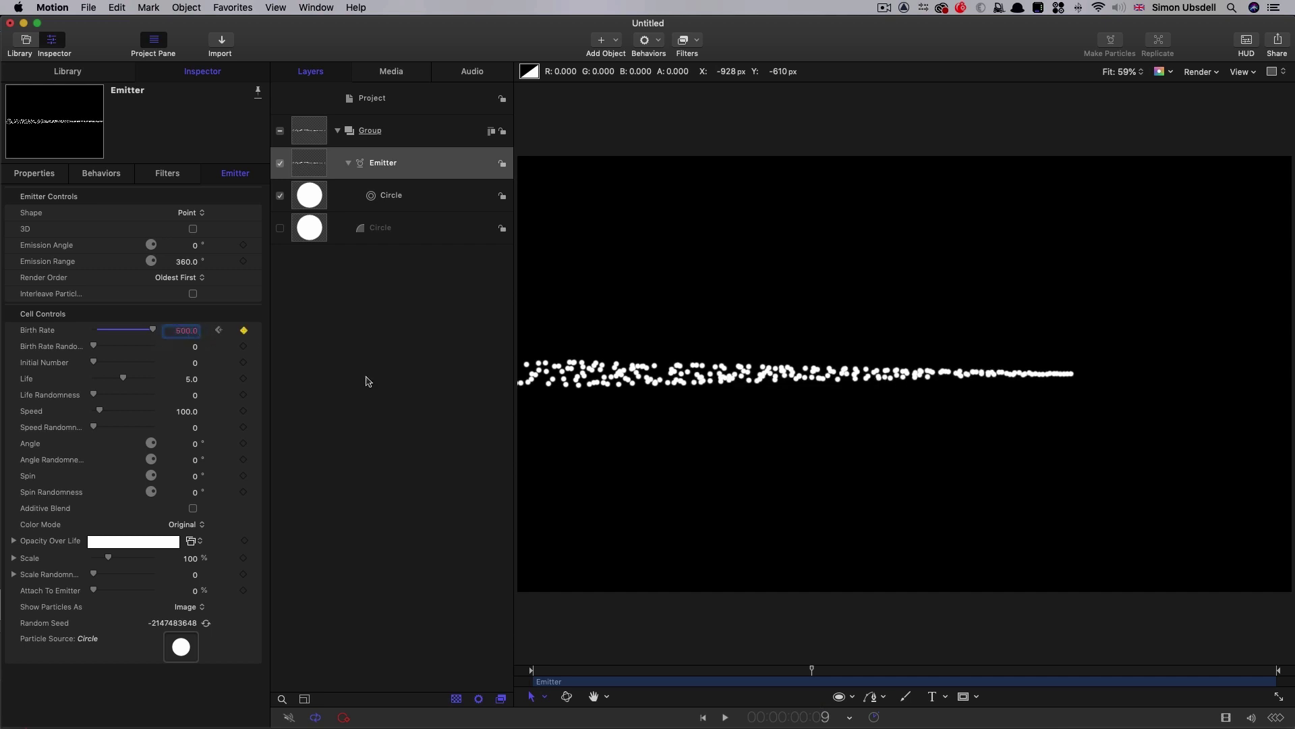
left_click(821, 719)
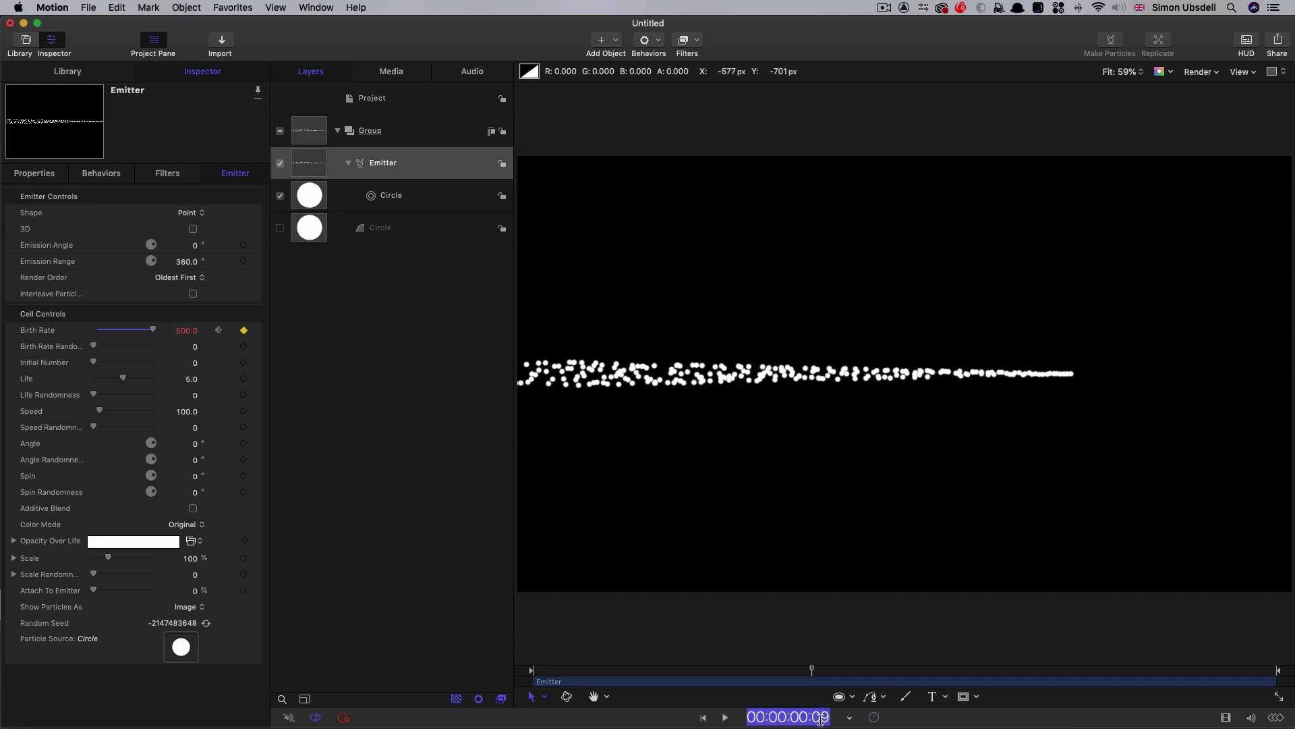
type("13")
key("Return")
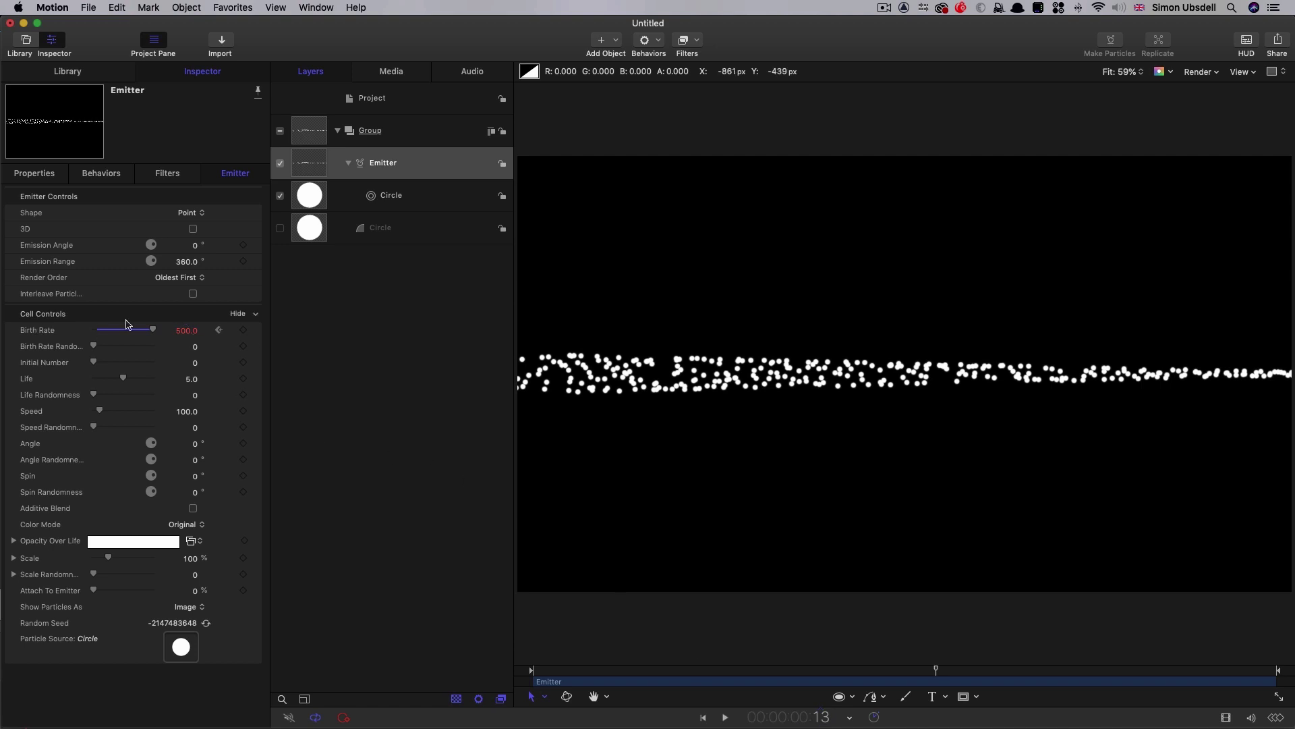
left_click_drag(153, 330, 5, 332)
Add an end point to the Opacity Over Life gradient with opacity 0
key("Right")
key("Right")
key("Right")
key("Right")
key("Right")
key("Right")
key("Right")
key("Right")
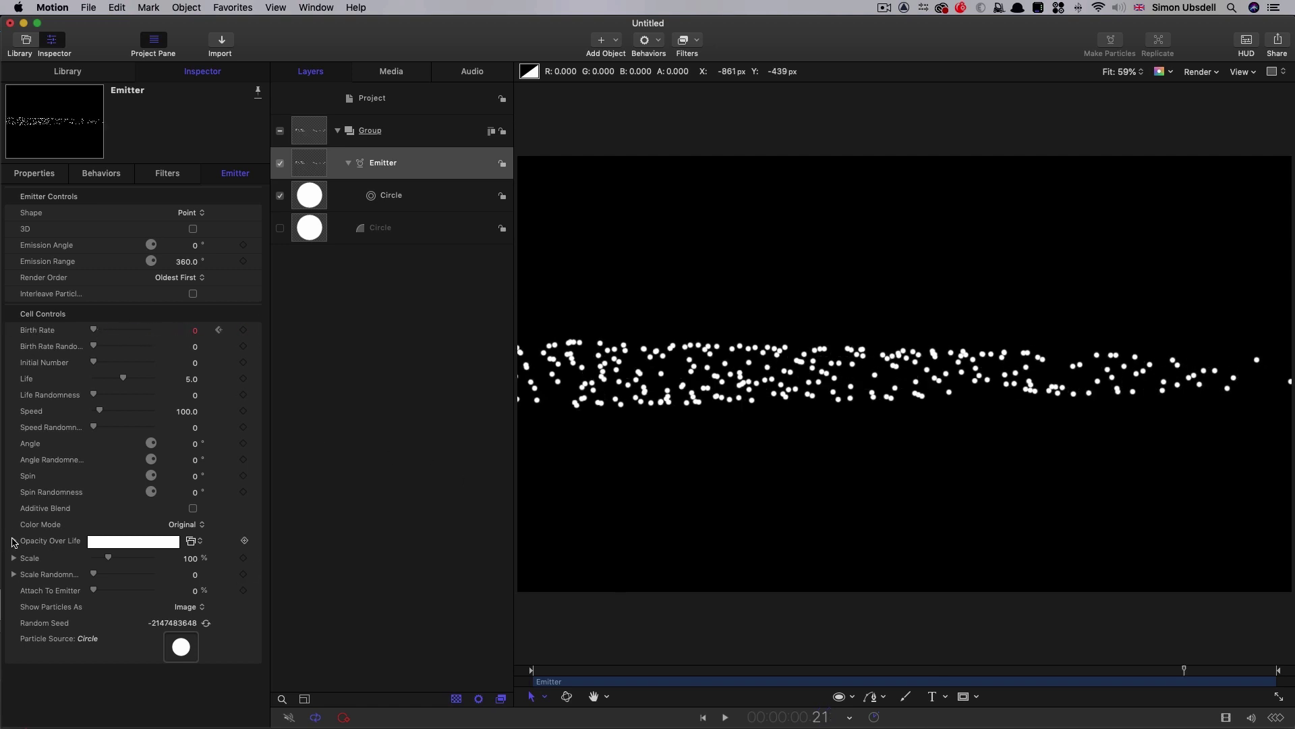
left_click(13, 542)
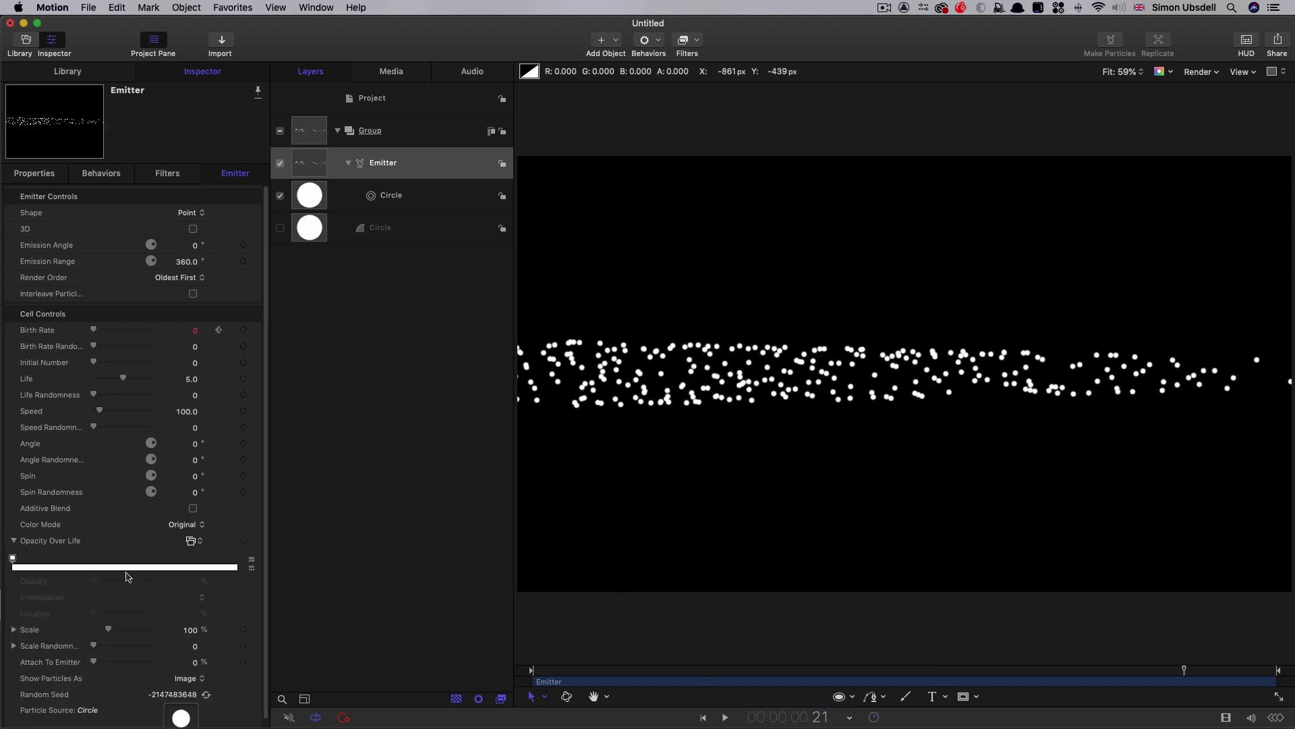
left_click(214, 569)
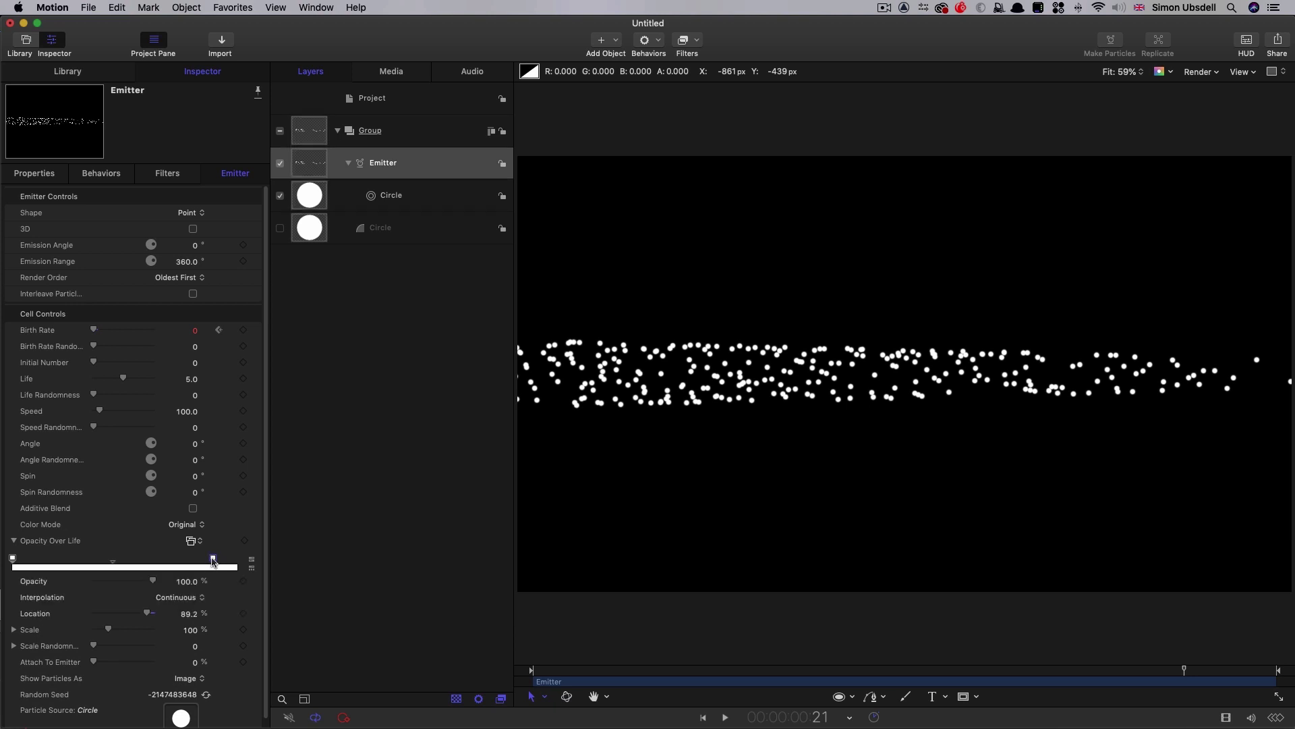
left_click_drag(212, 561, 246, 567)
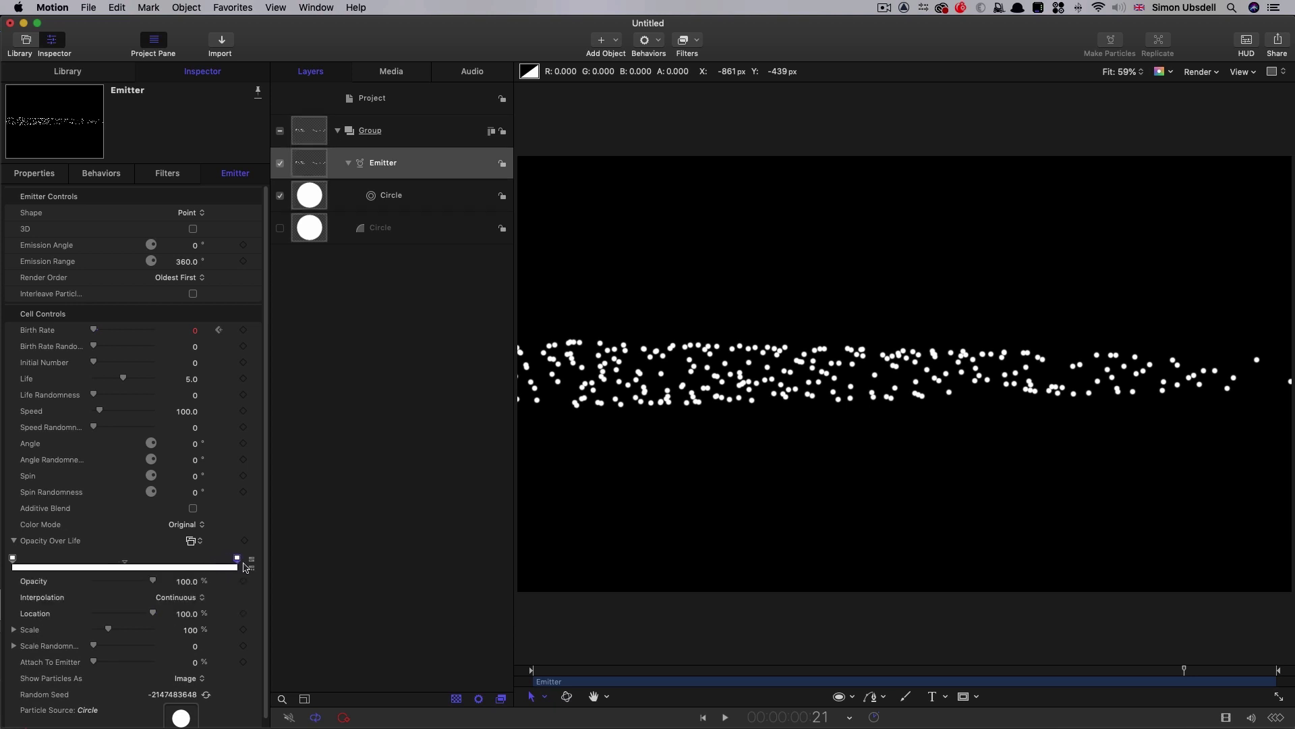
left_click(188, 583)
type("0")
key("Return")
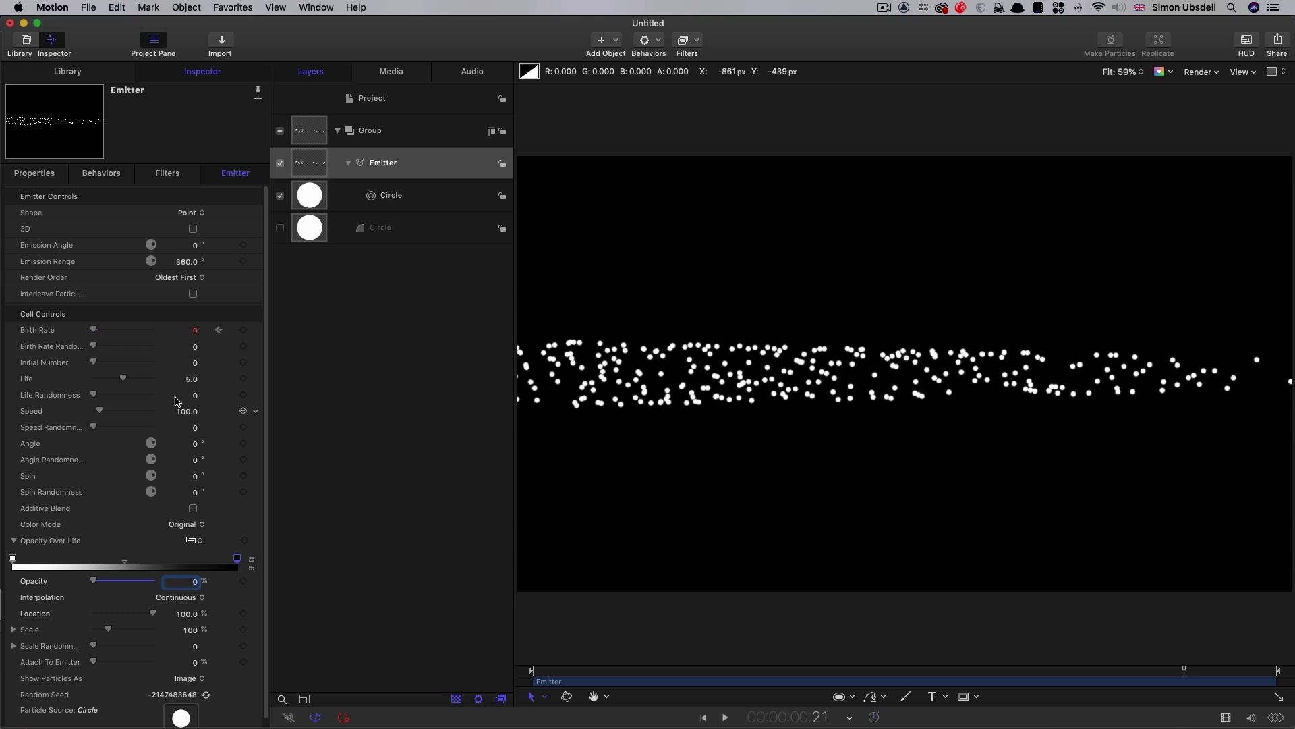
Set particle Life to 0.5, preview playback, and set Speed Randomness to 25
left_click(192, 379)
key("BackSpace")
type(".5")
key("Return")
key("space")
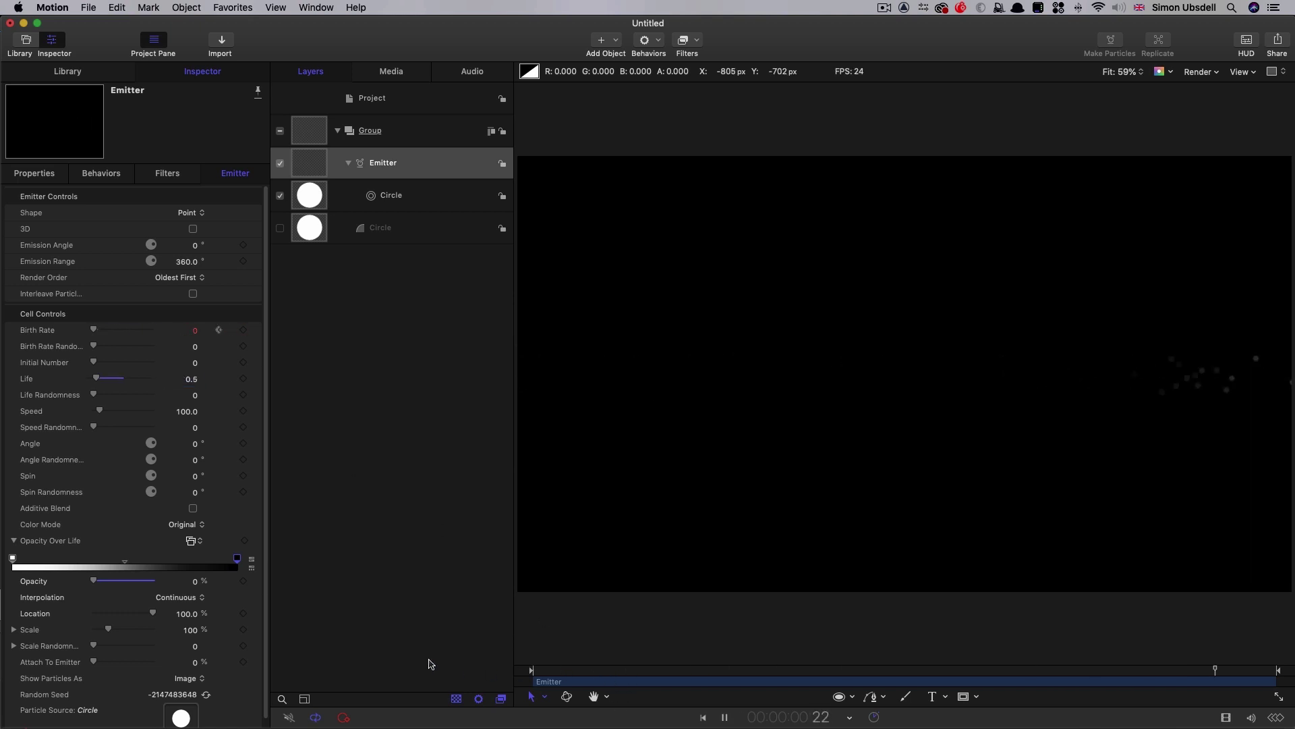
key("space")
left_click(594, 670)
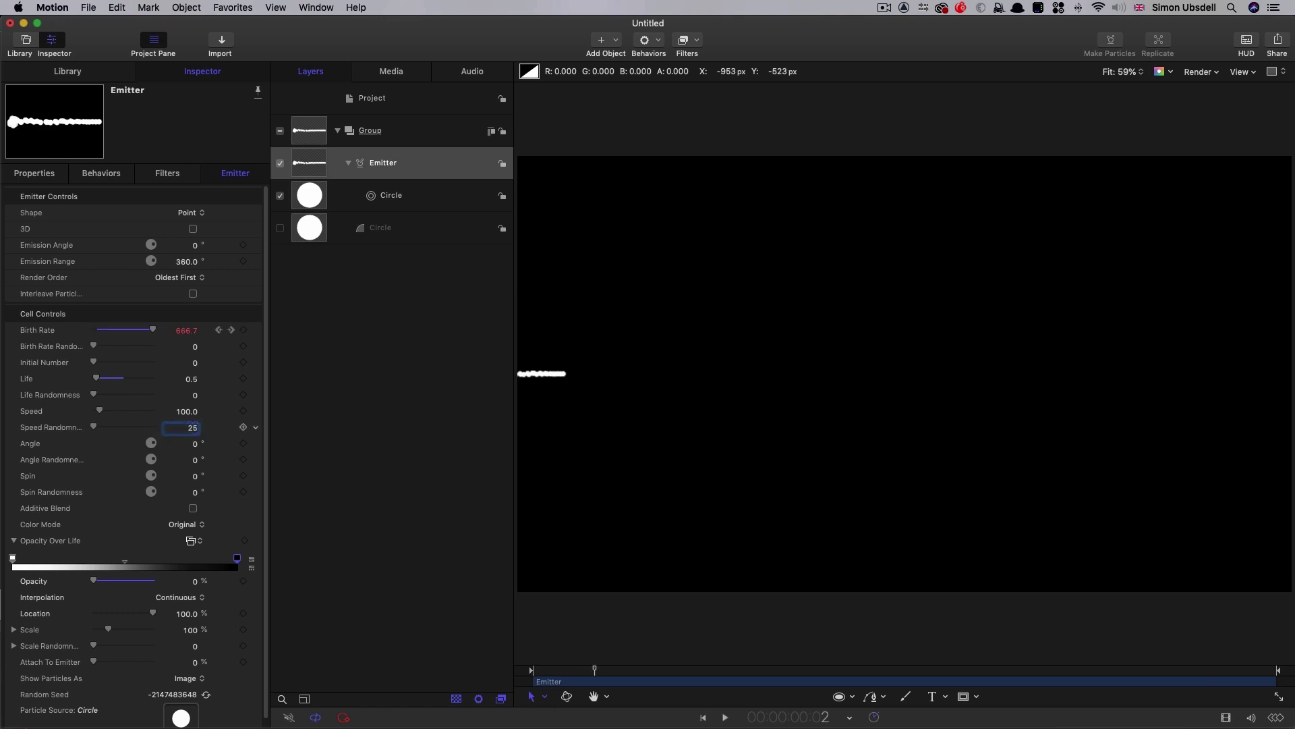
key("Return")
Give the source Circle shape a Feather of 20
left_click(305, 230)
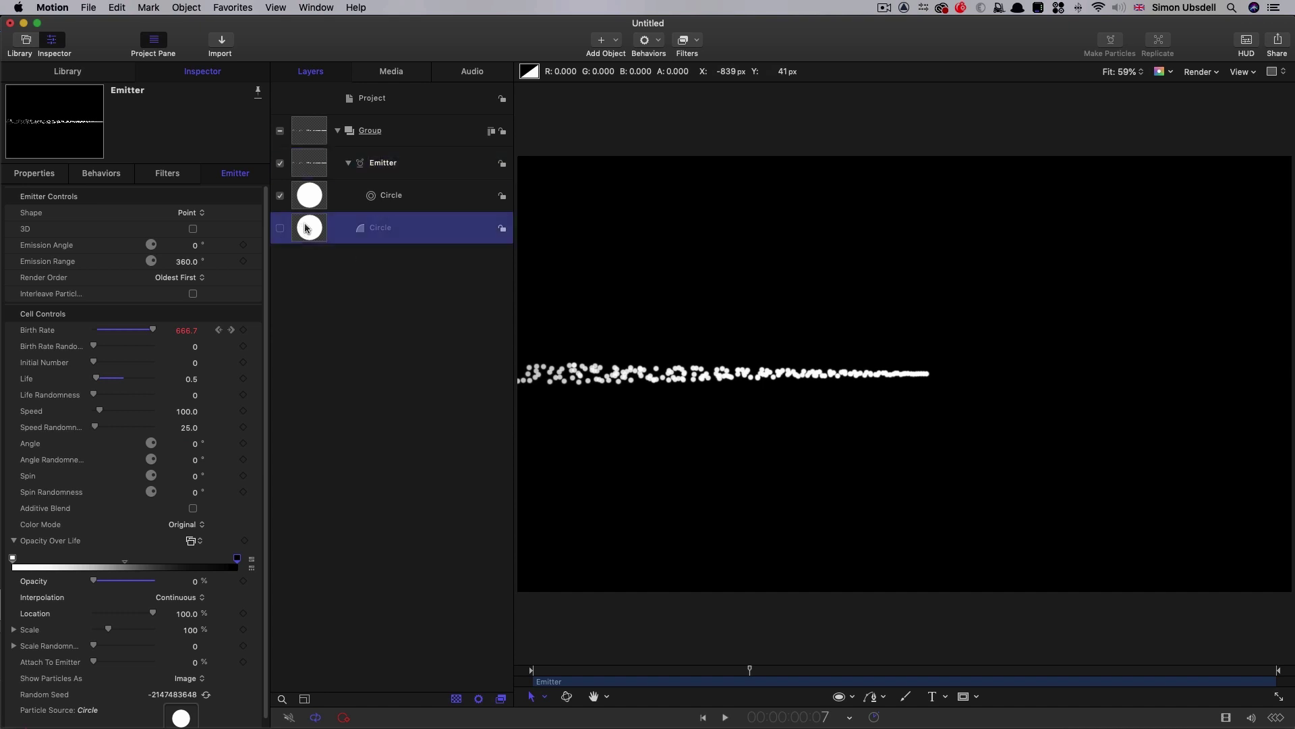
left_click(64, 192)
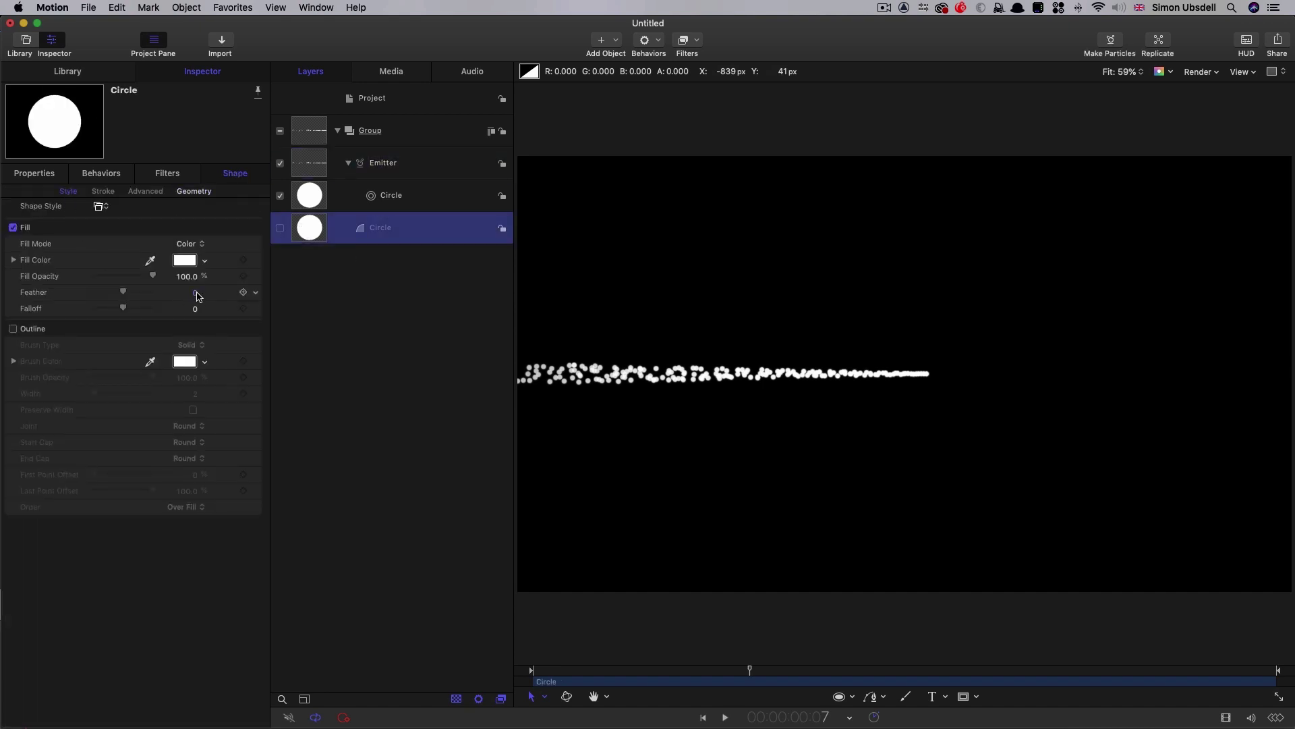
left_click(196, 293)
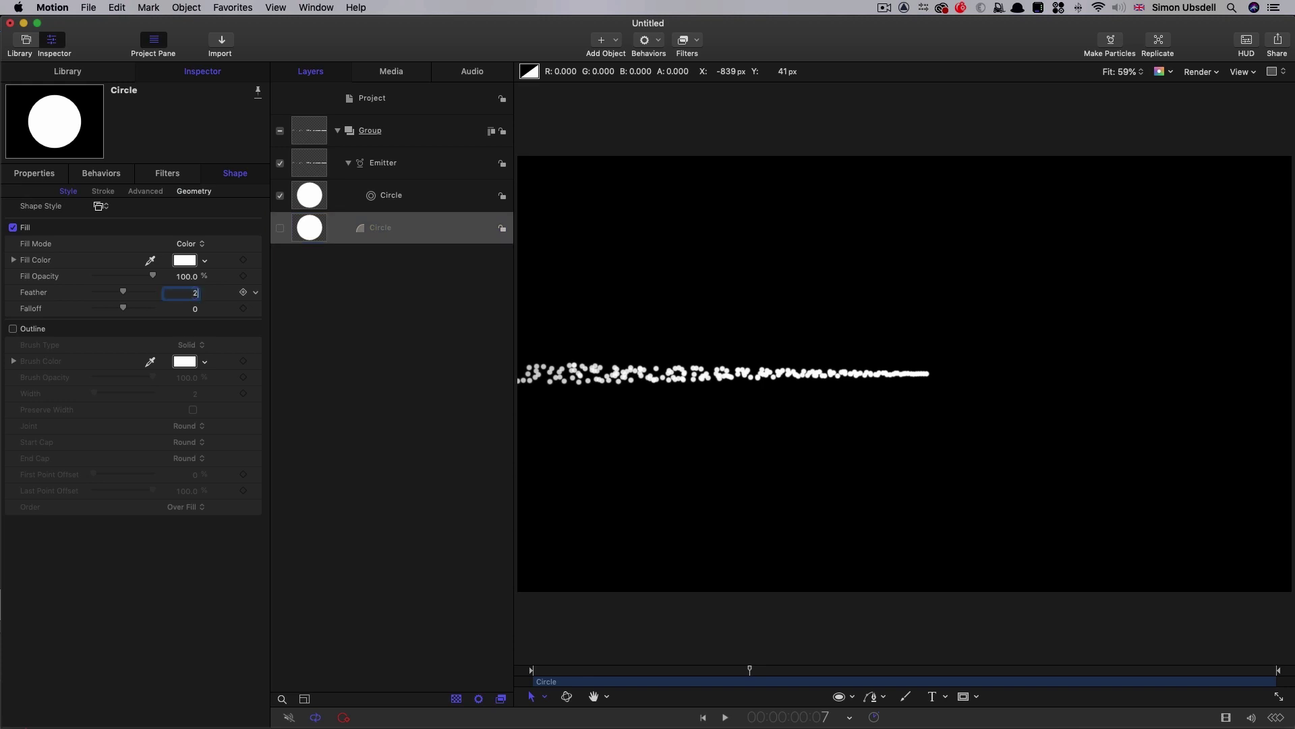
key("Return")
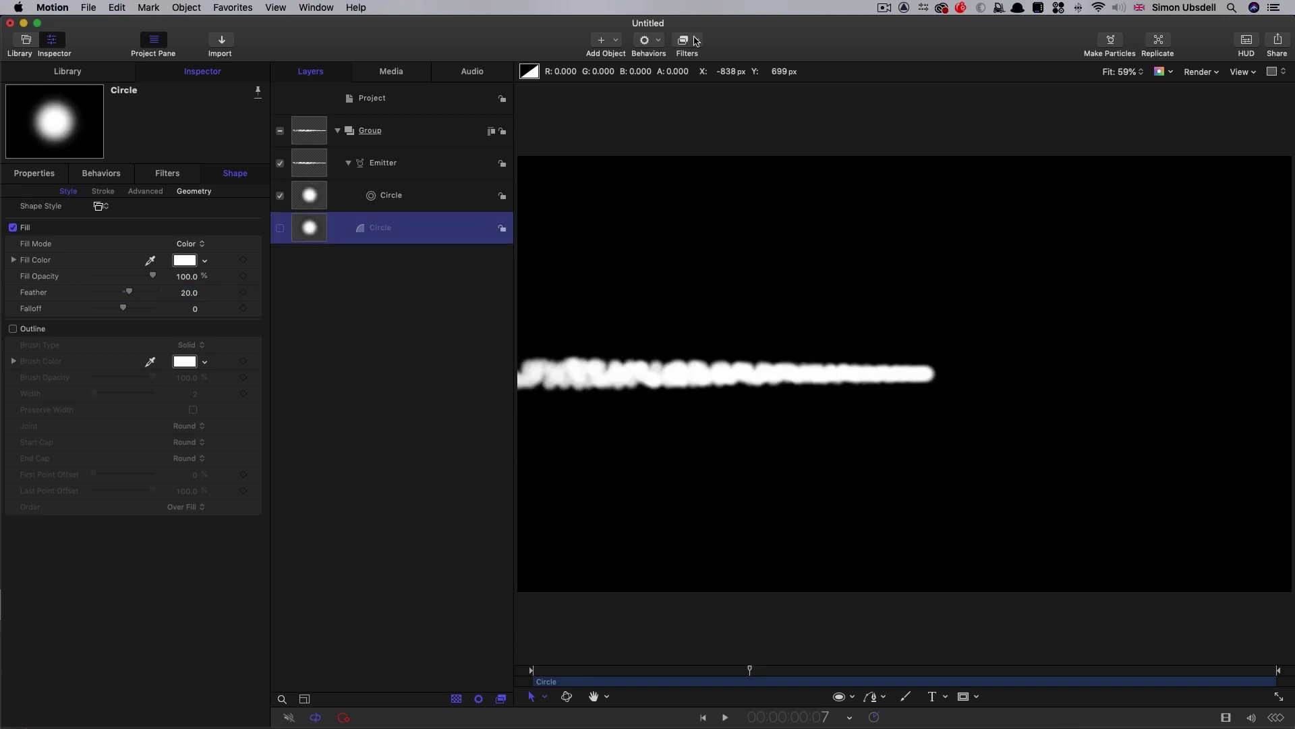
Add a Stylize > Crystallize filter to the Circle and enter 40 for particle scale
left_click(684, 40)
mouse_move(706, 511)
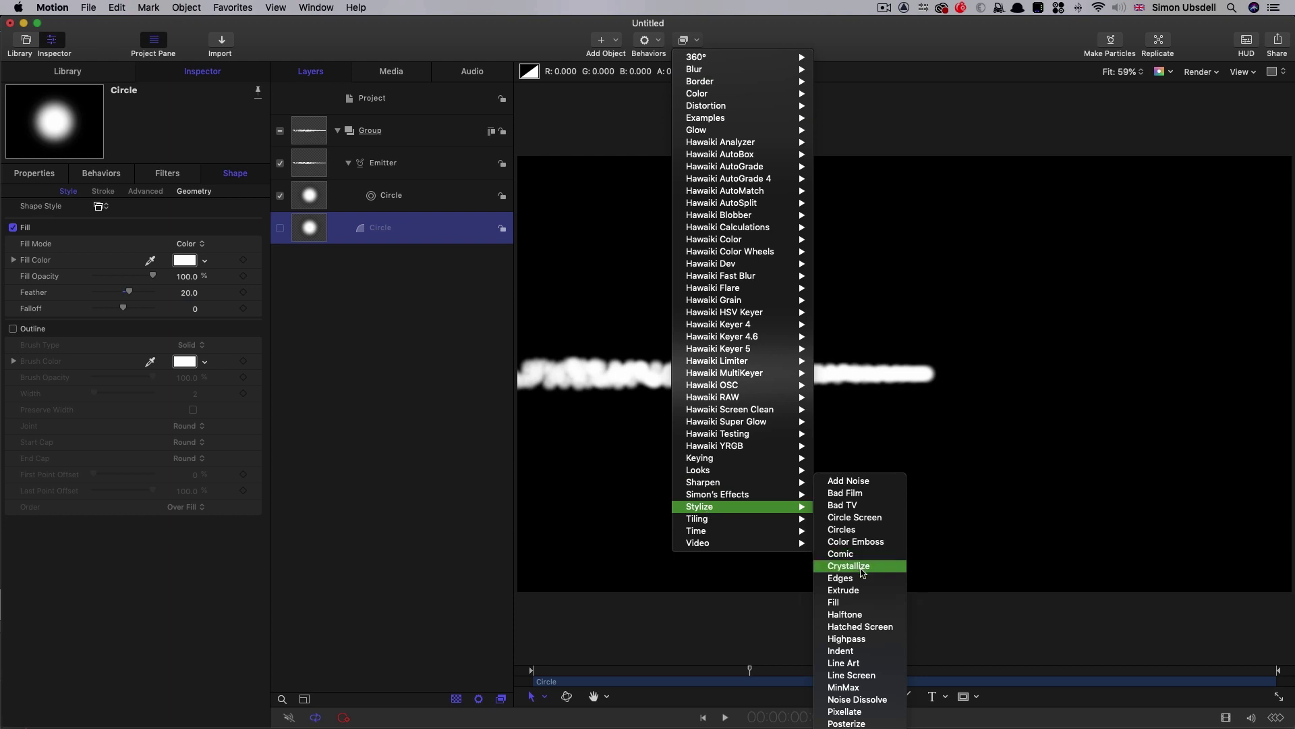
left_click(864, 569)
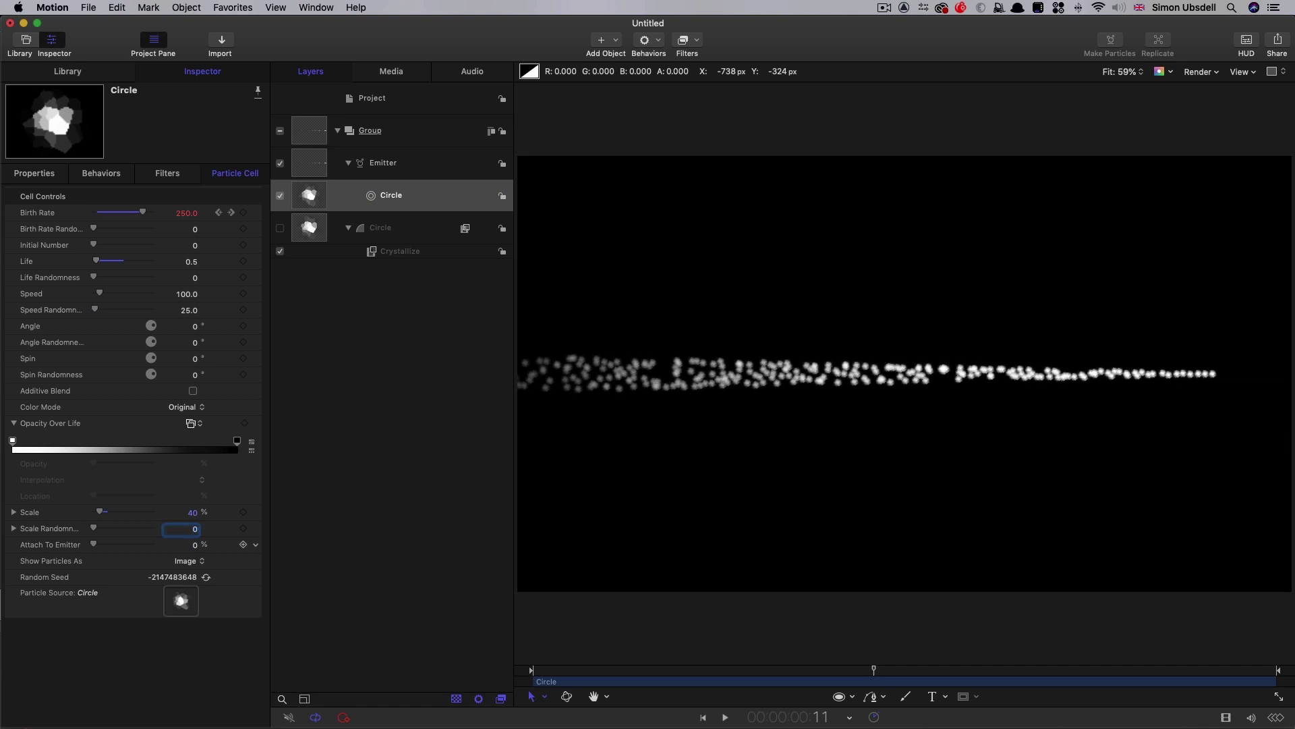
type("40")
Set particle Scale Randomness to 40 and preview the result
key("Return")
key("space")
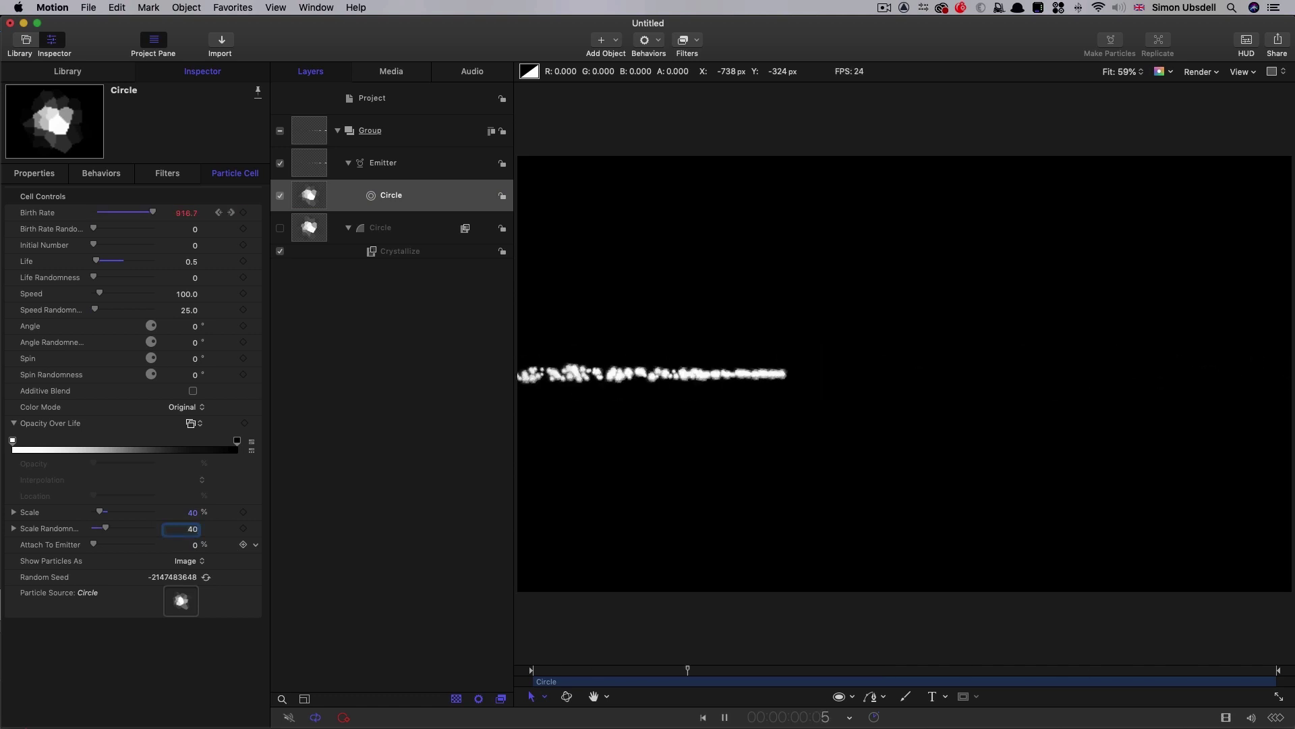
key("space")
Narrow the Emitter's Emission Range to 50° and play back to preview
left_click(312, 165)
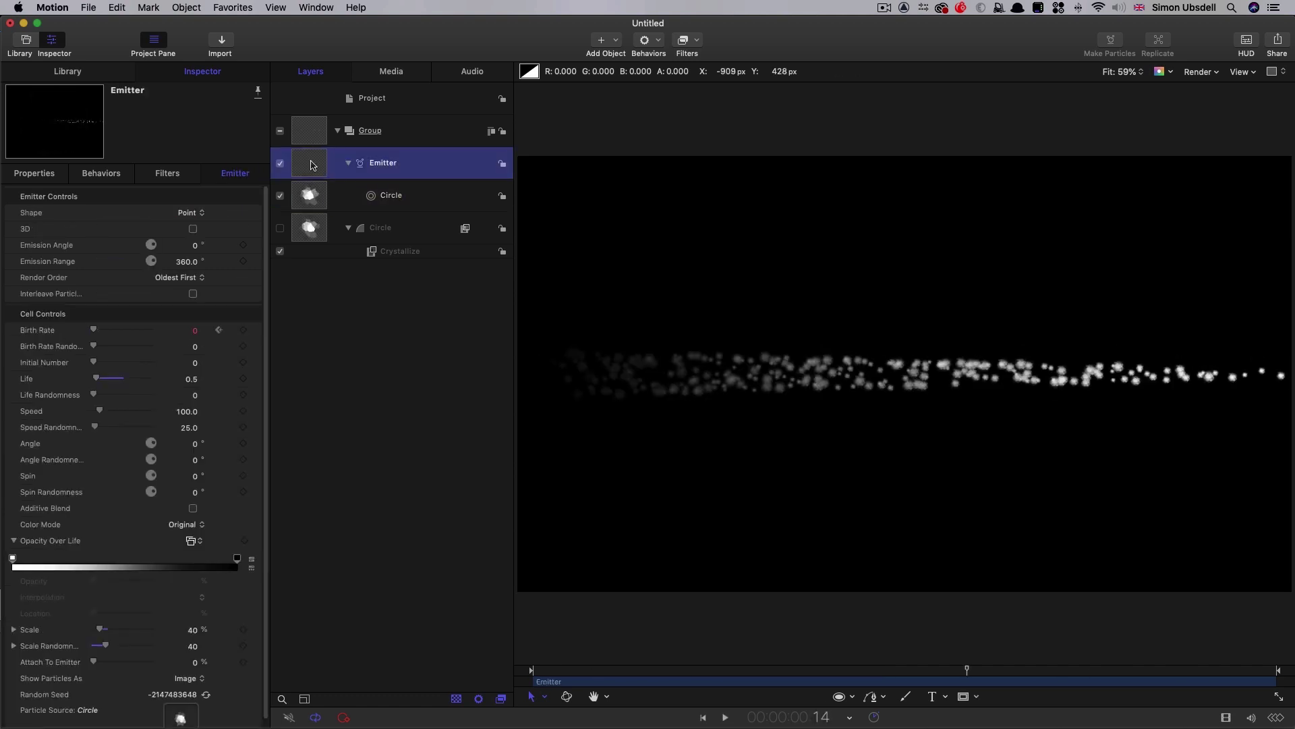
left_click(186, 262)
type("50")
key("Return")
left_click(661, 671)
key("space")
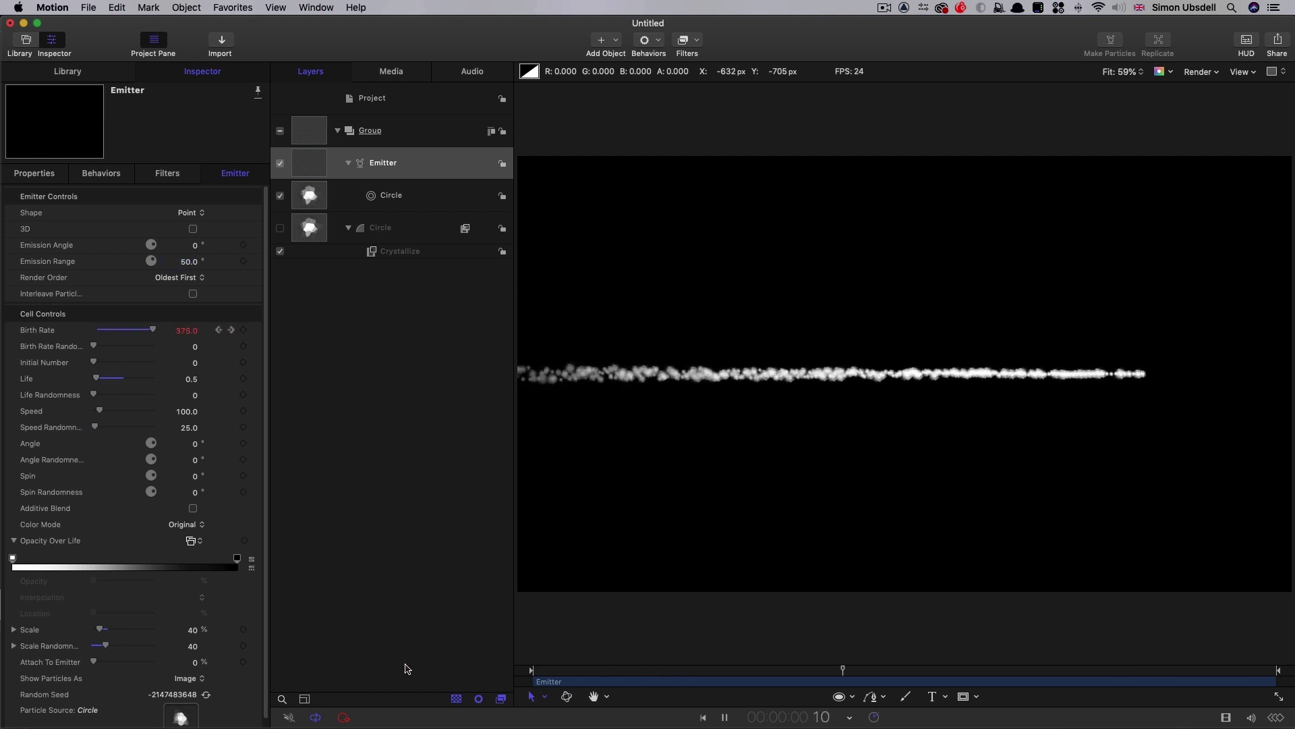
key("space")
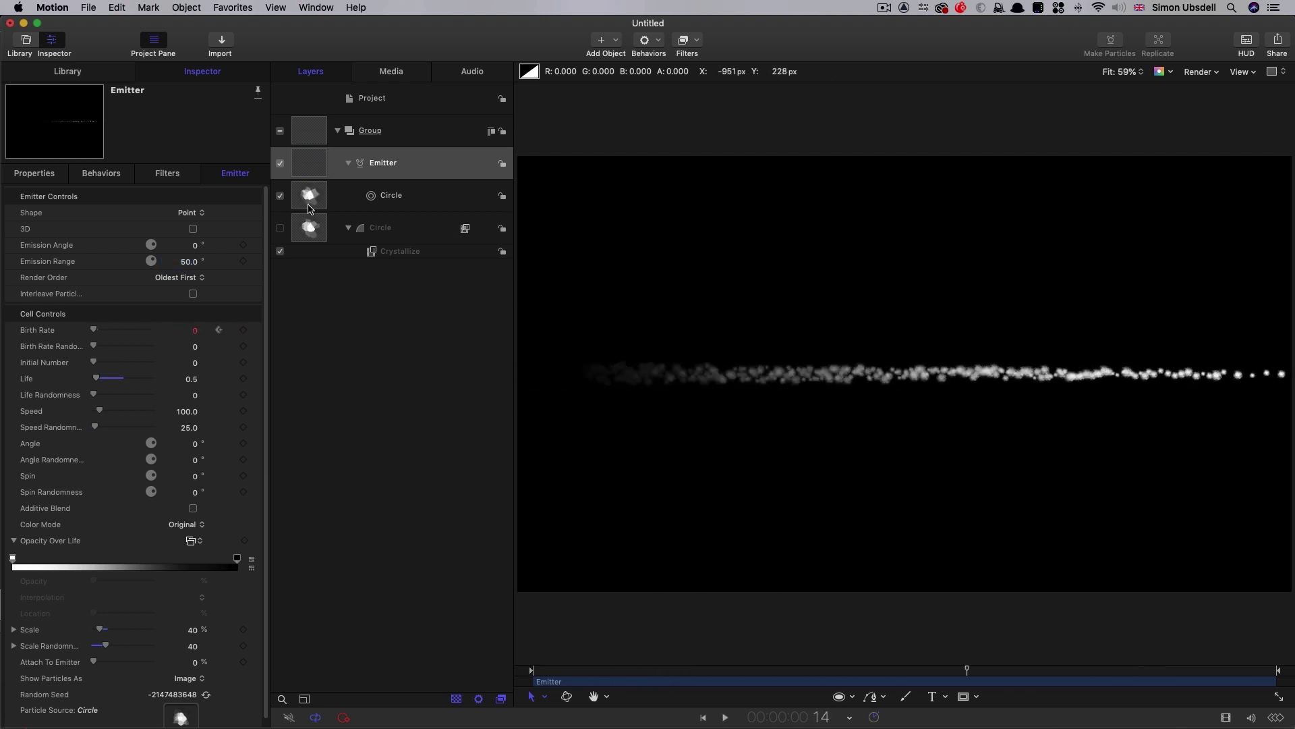
Duplicate the Circle particle cell with Cmd+D and name the copy 'Lines'
left_click(308, 195)
right_click(308, 195)
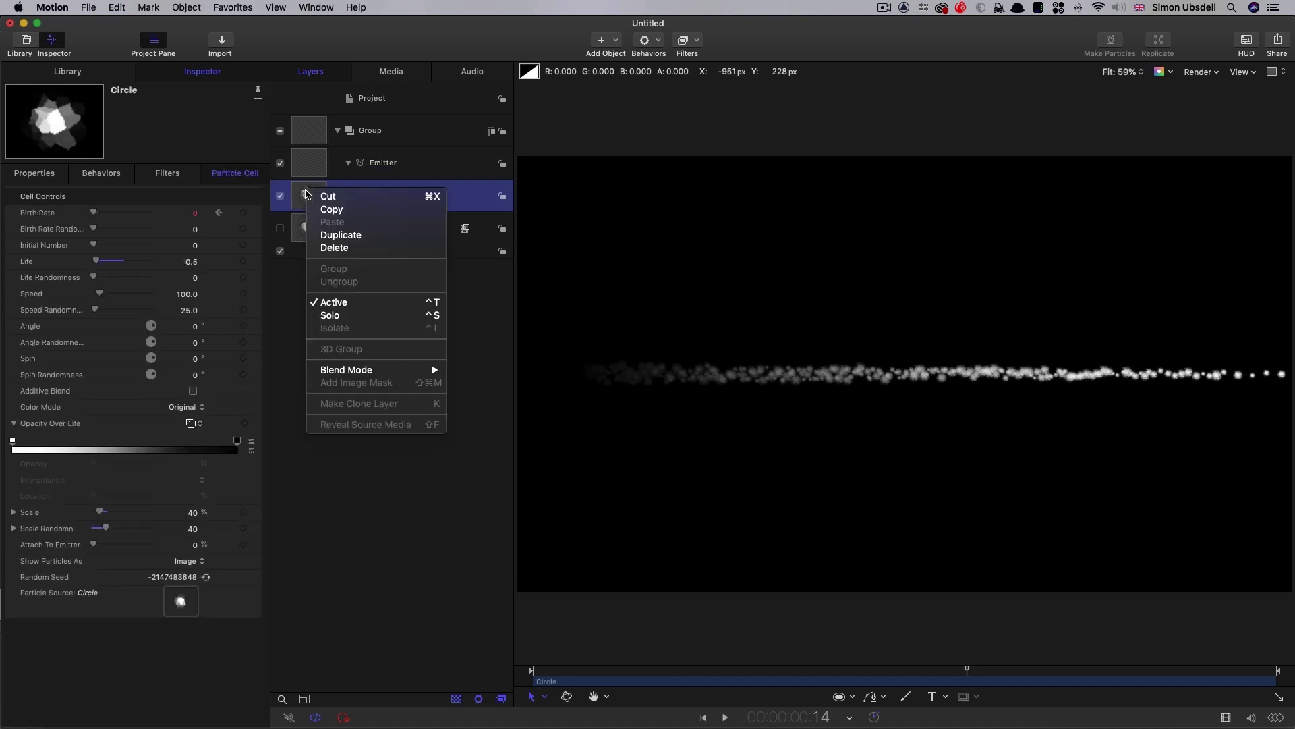
left_click(346, 162)
key("super+d")
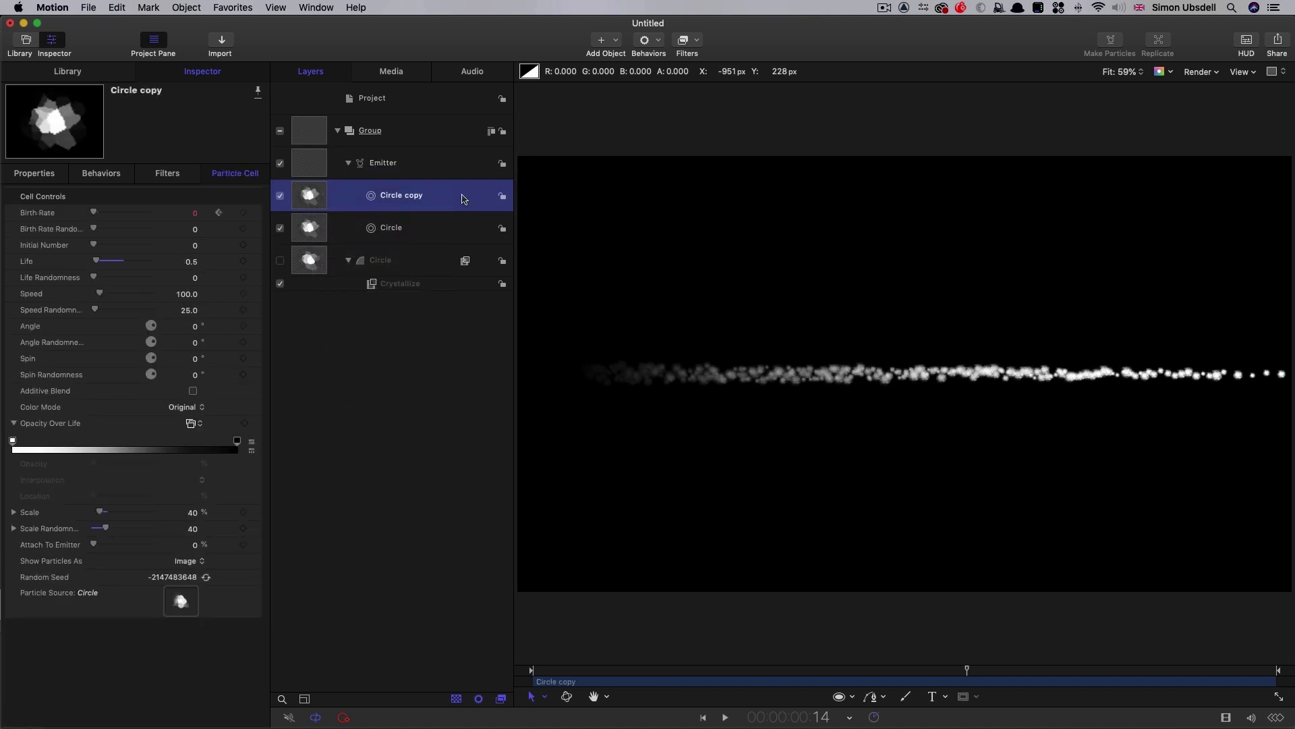
double_click(398, 196)
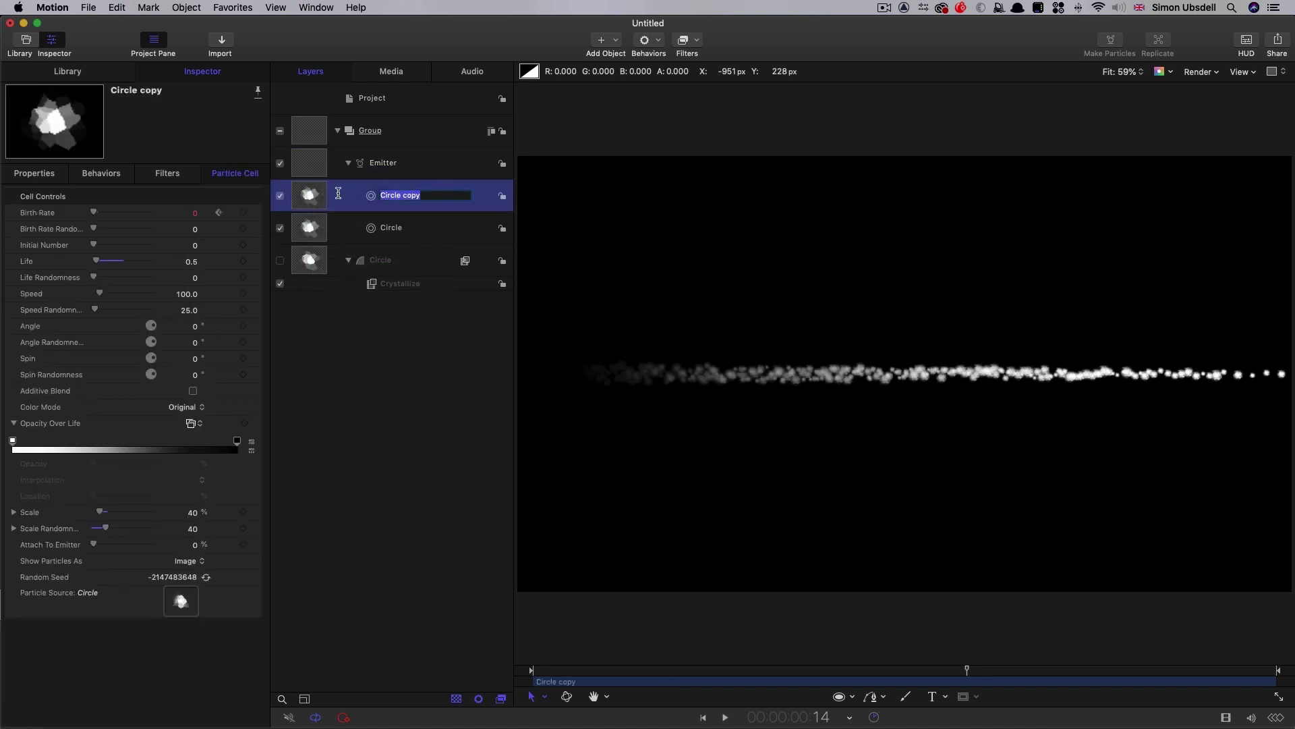
type("Lines")
key("Return")
Search Library > Content > Particle Images for 'light brush' and select Light Brush.mov
left_click(398, 102)
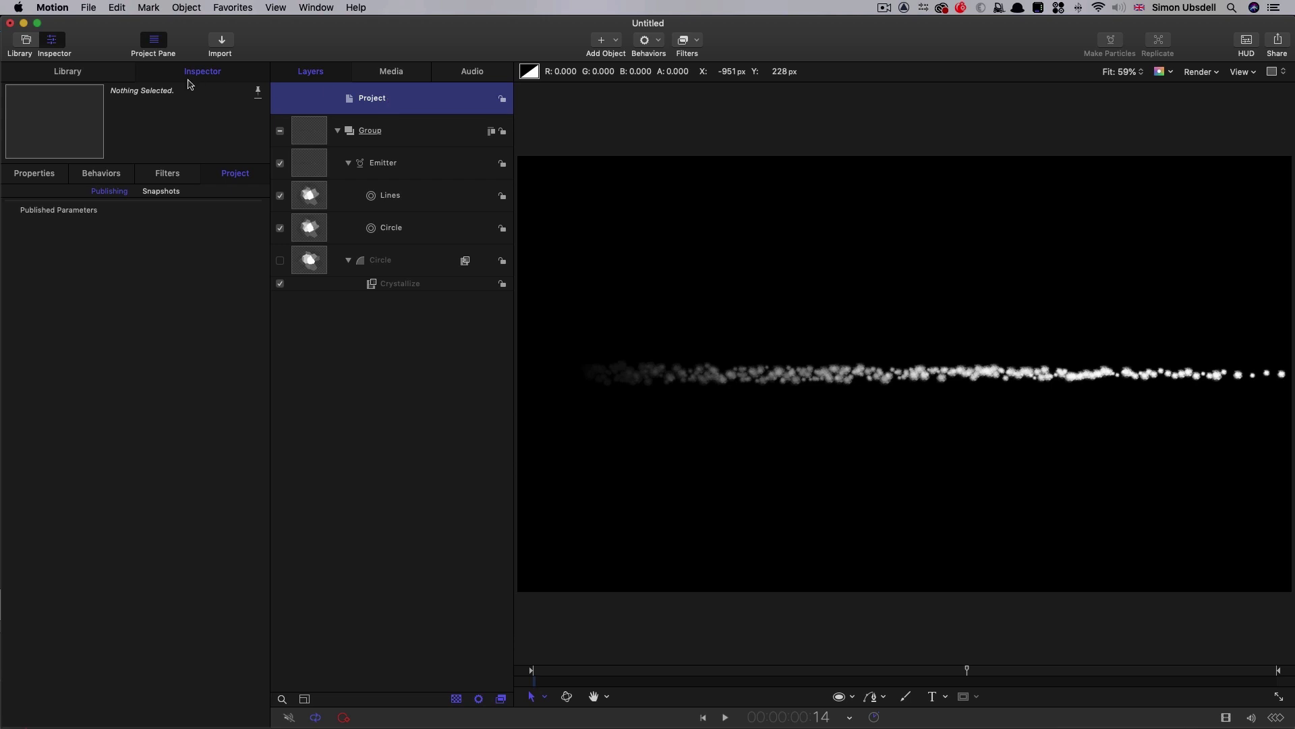
left_click(71, 75)
scroll(74, 309, "down", 1)
left_click(43, 330)
left_click(169, 333)
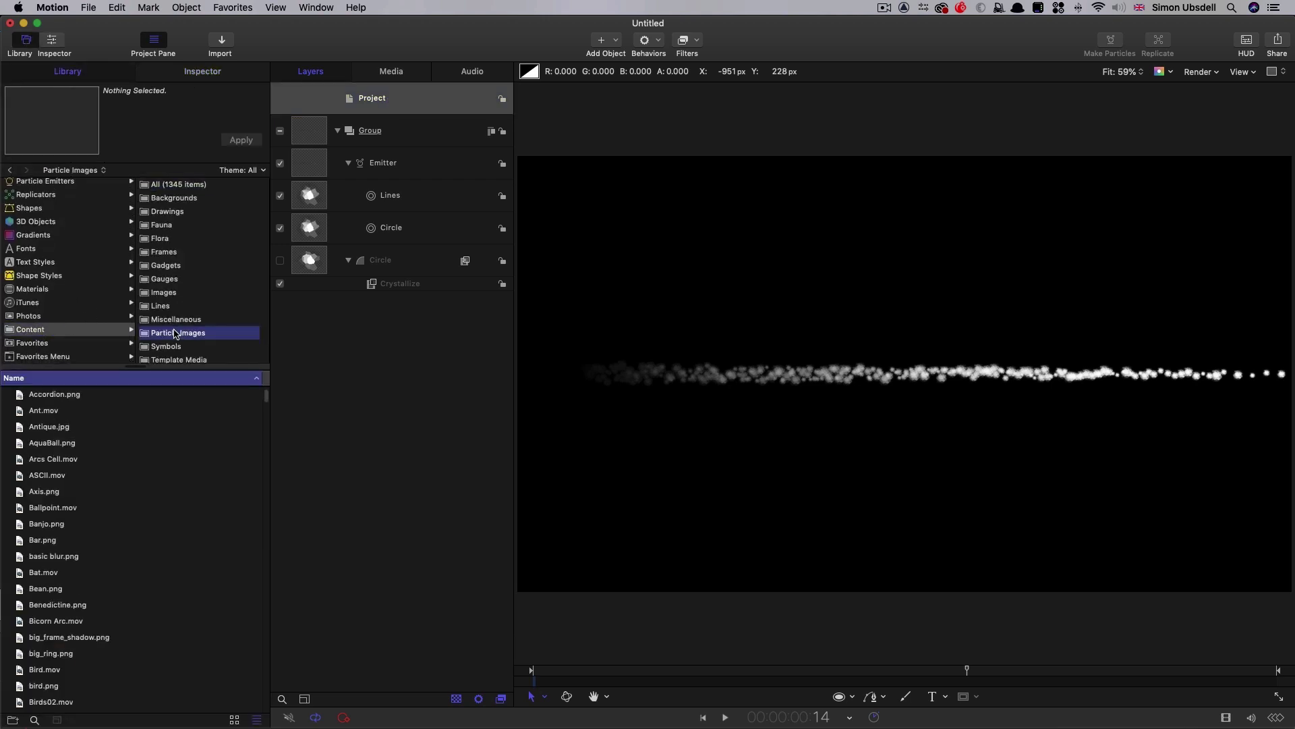
left_click(35, 720)
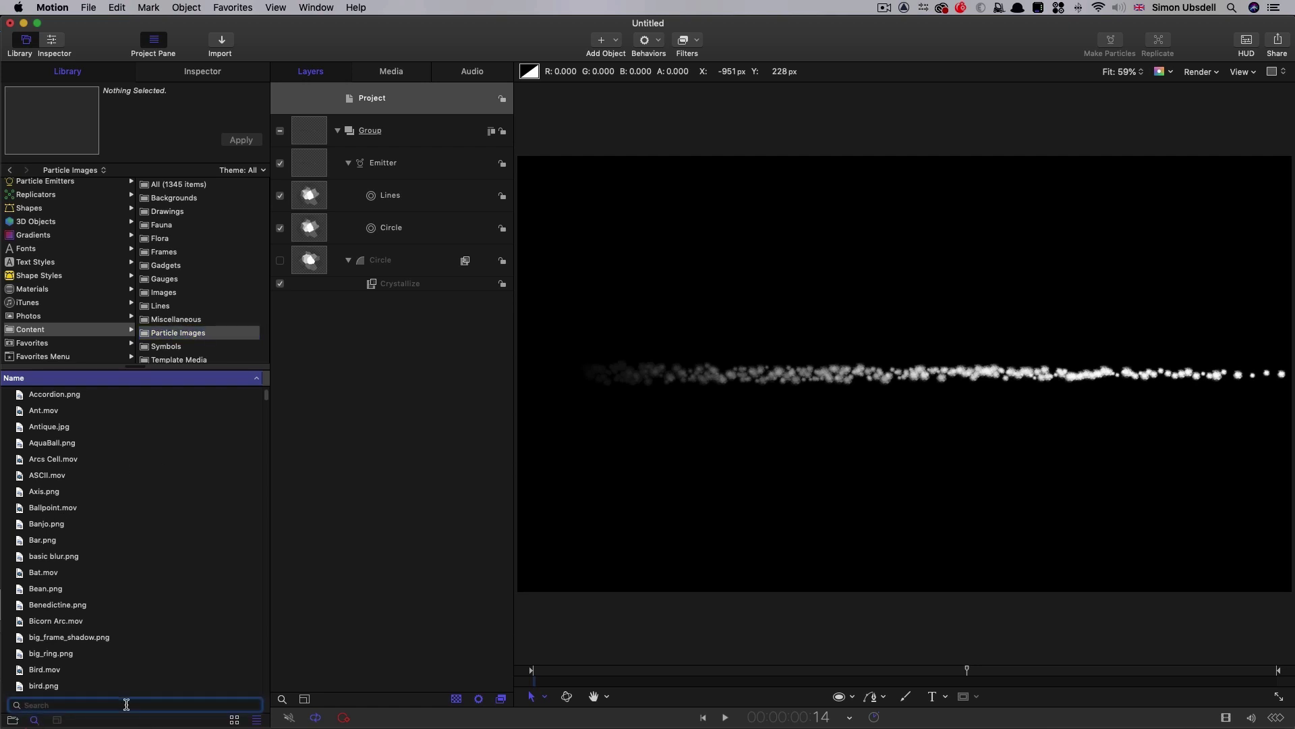
type("light")
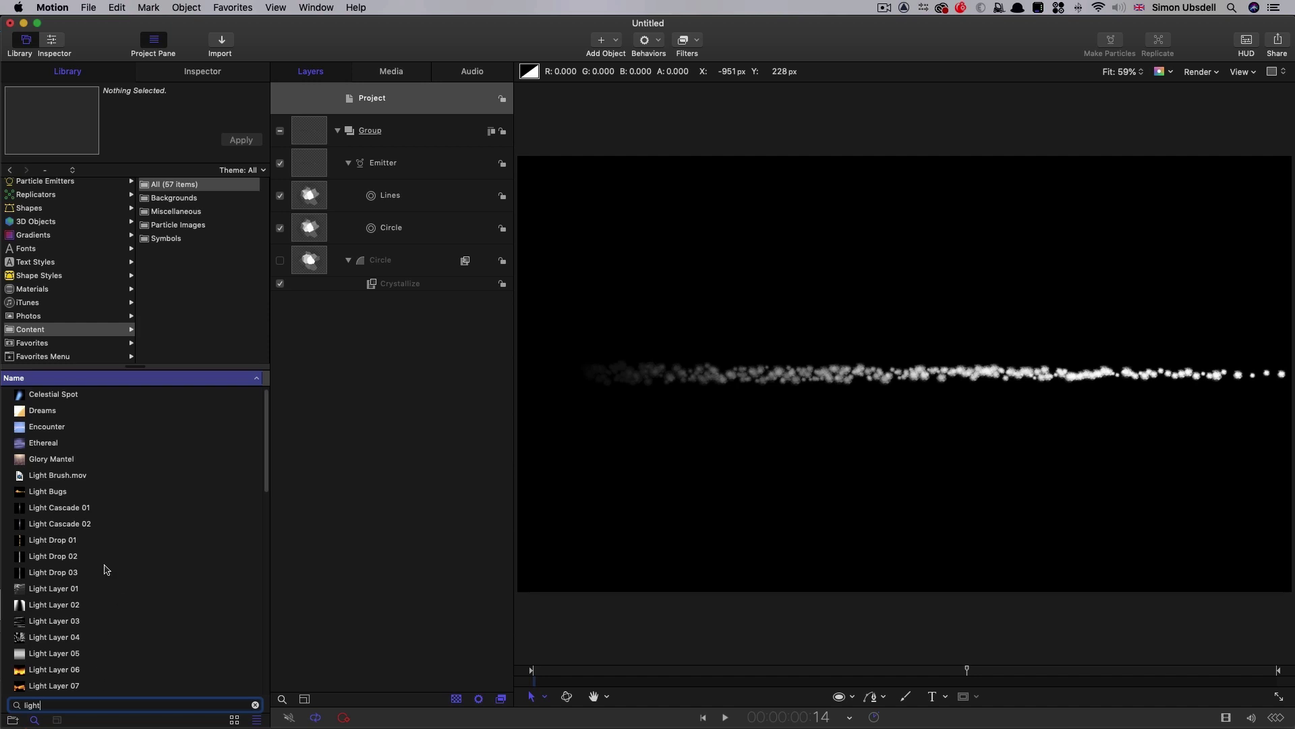
scroll(103, 567, "down", 3)
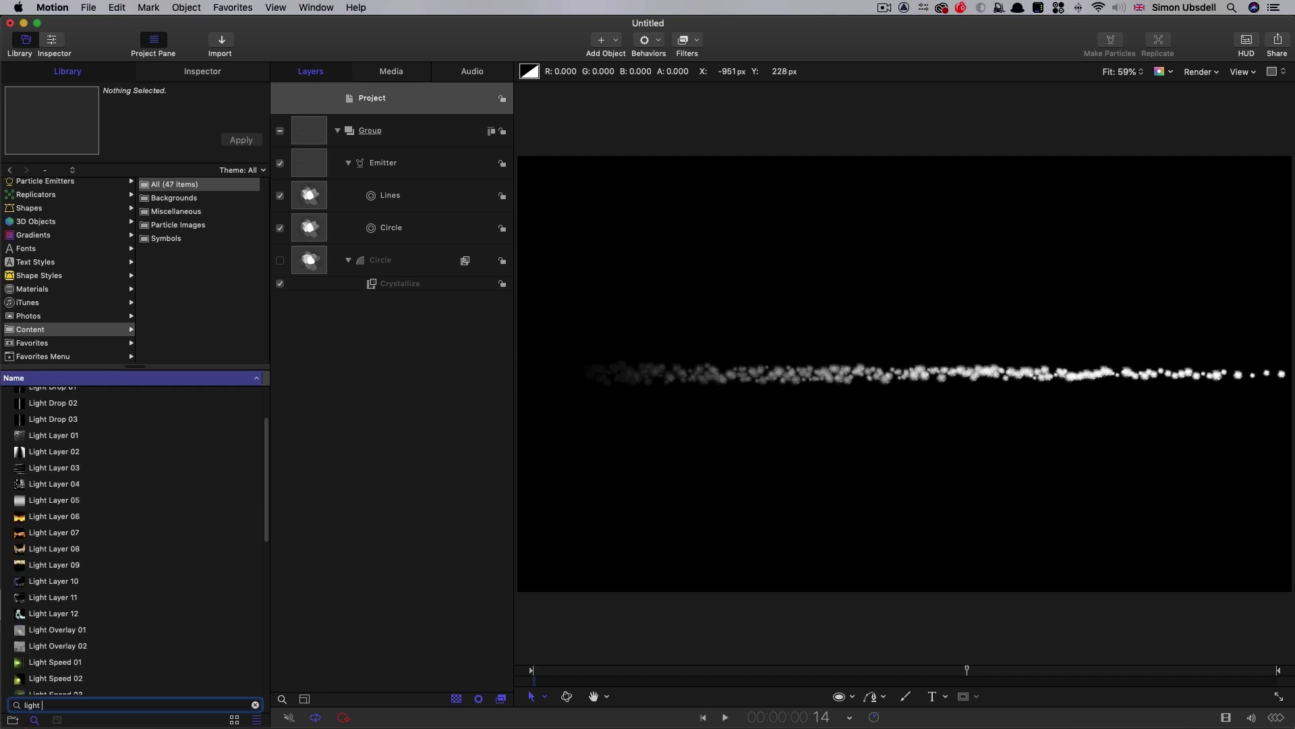
type("brush")
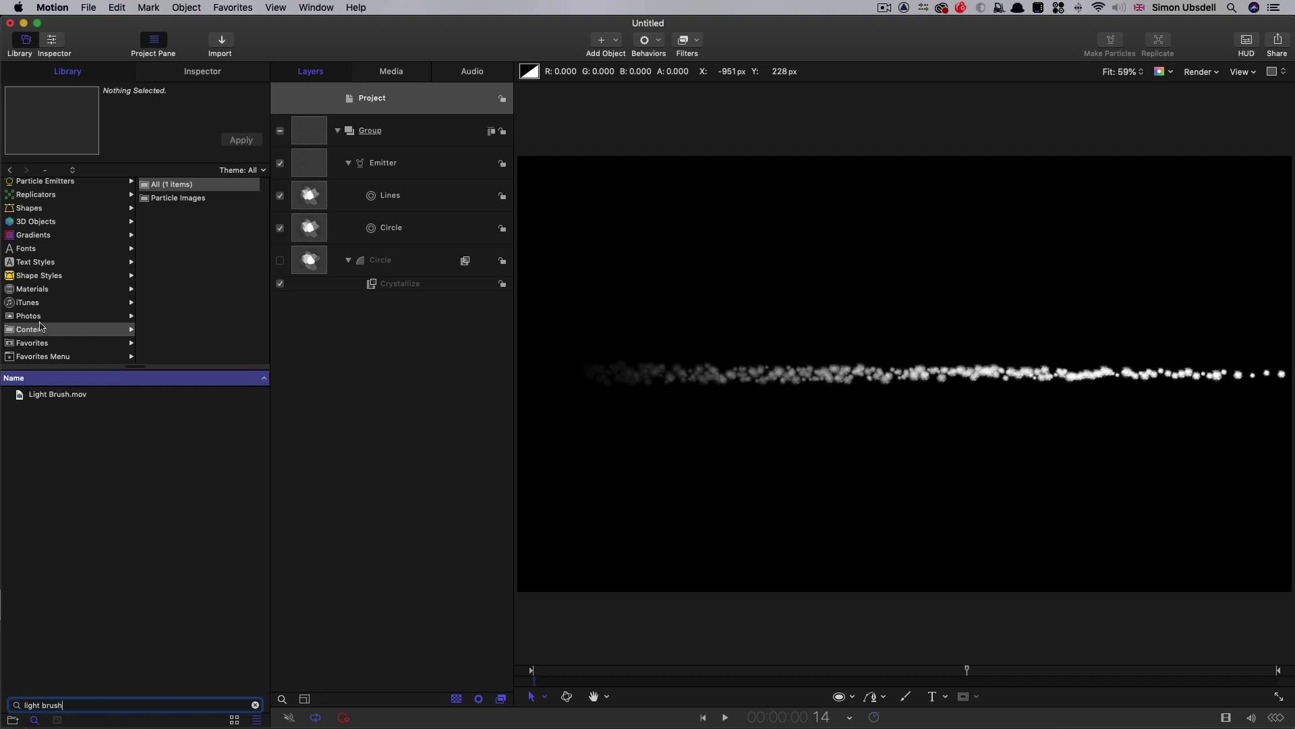
left_click(21, 399)
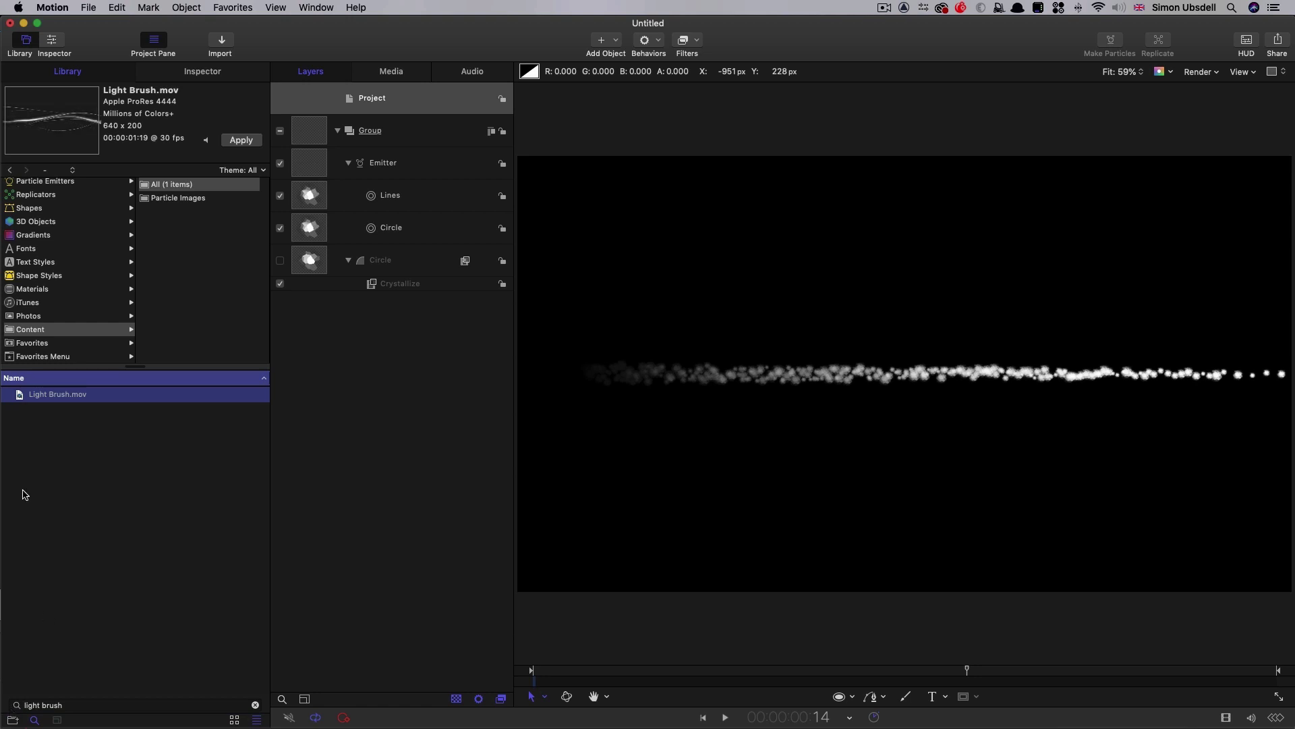
Add Light Brush.mov as a hidden layer and make it the Lines cell's particle source
mouse_move(21, 397)
left_mouse_down()
mouse_move(396, 165)
mouse_move(341, 95)
mouse_move(369, 132)
left_mouse_up()
left_click(280, 165)
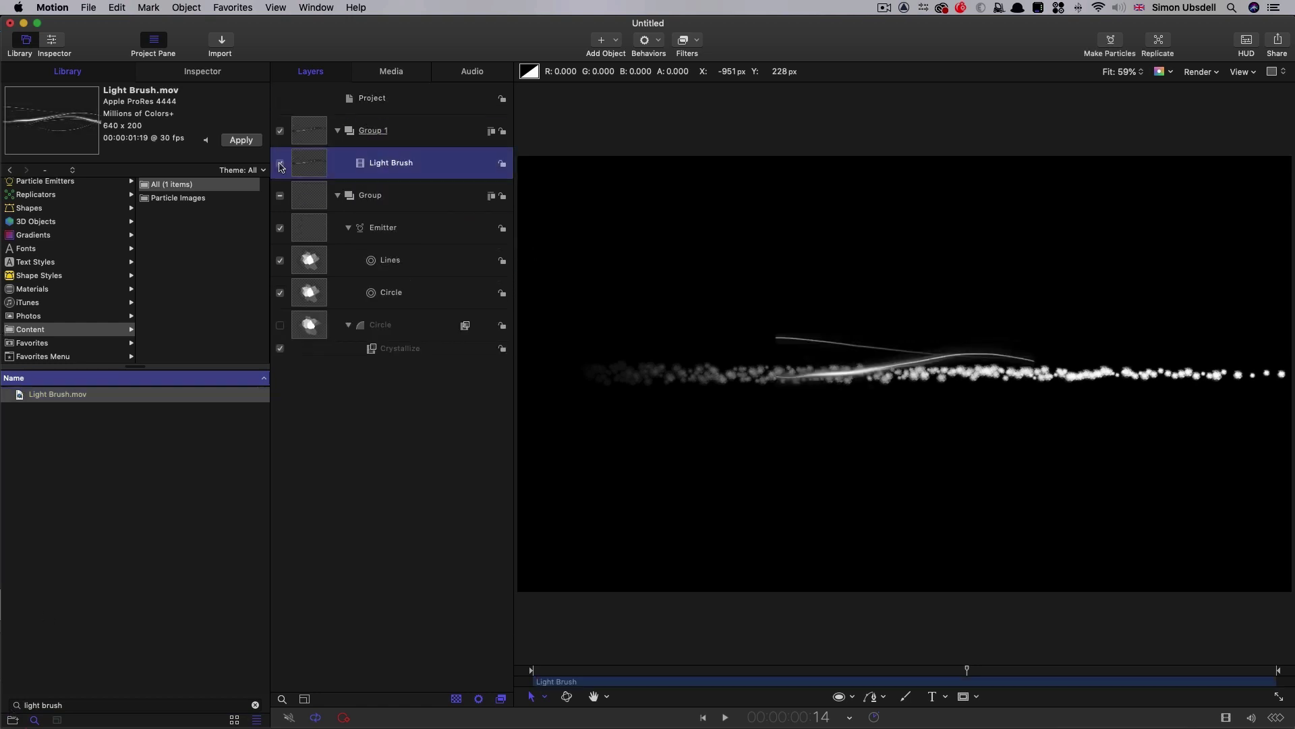
left_click(315, 264)
left_click(207, 76)
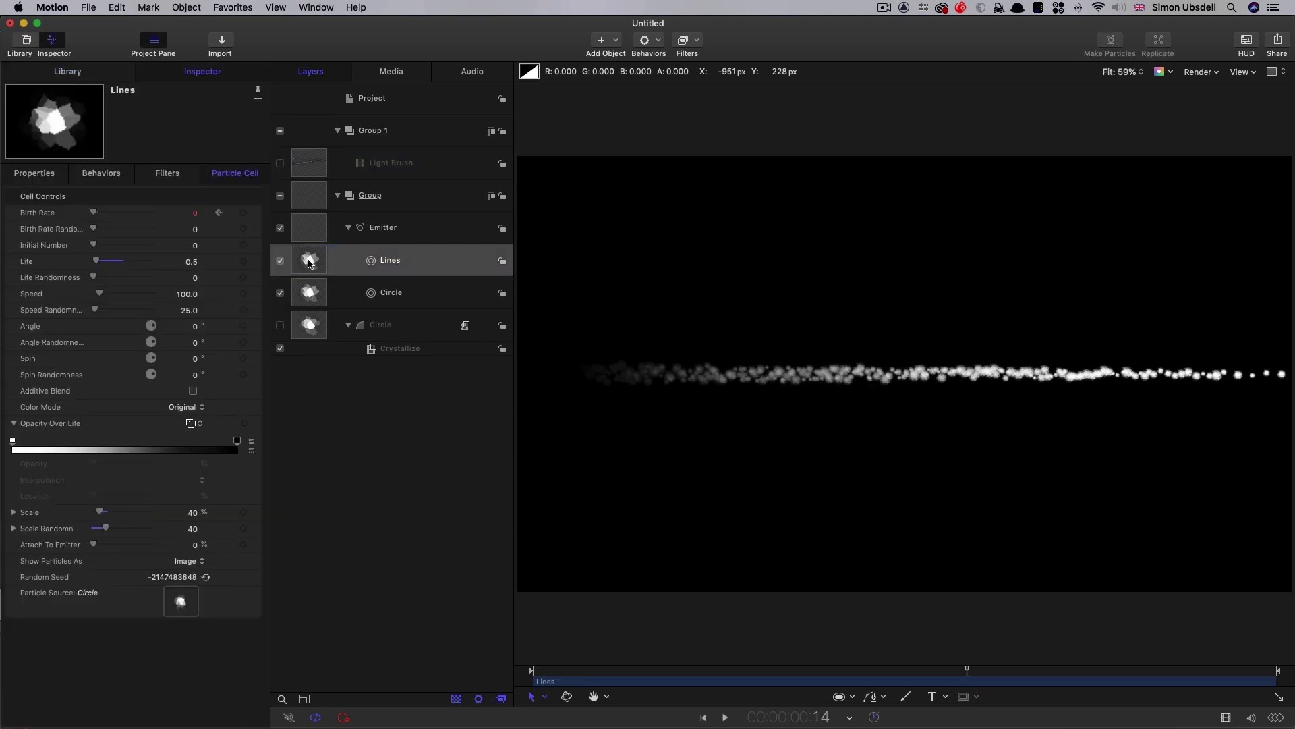
mouse_move(309, 162)
left_mouse_down()
mouse_move(223, 567)
mouse_move(180, 600)
left_mouse_up()
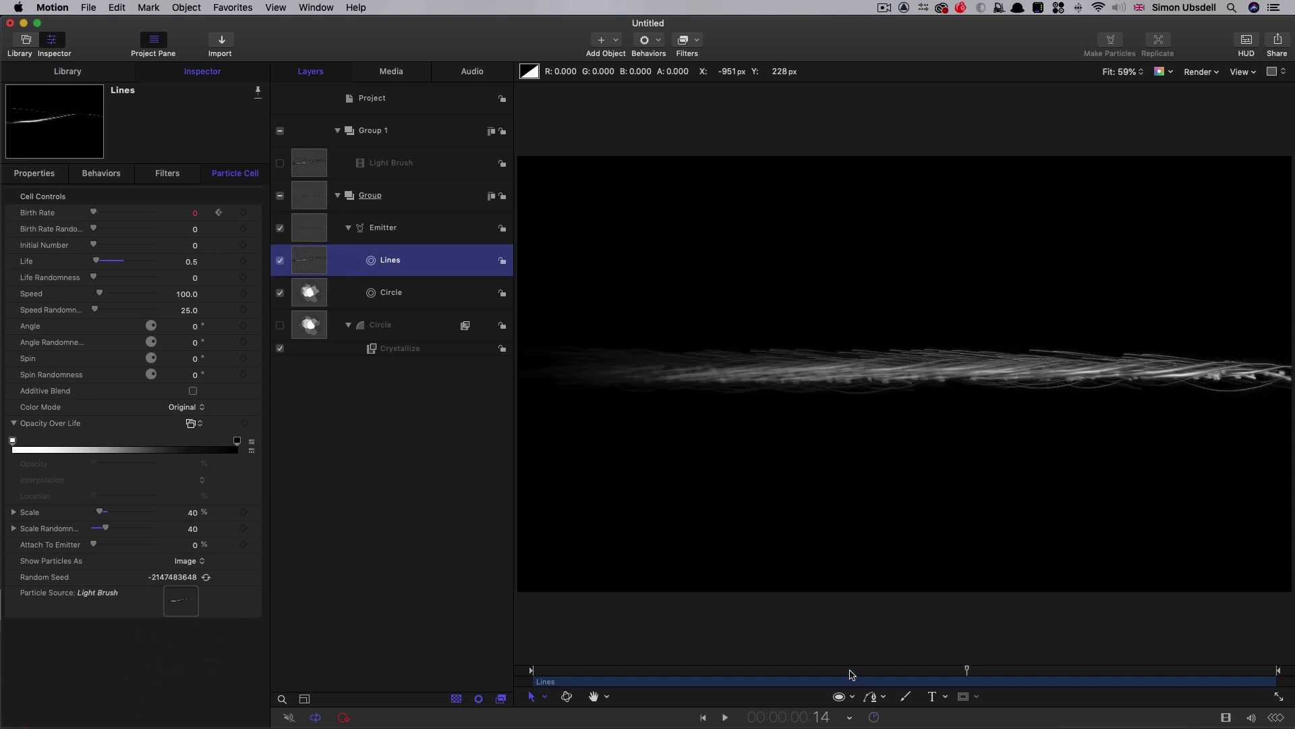
mouse_move(853, 671)
left_mouse_down()
mouse_move(740, 680)
mouse_move(903, 693)
left_mouse_up()
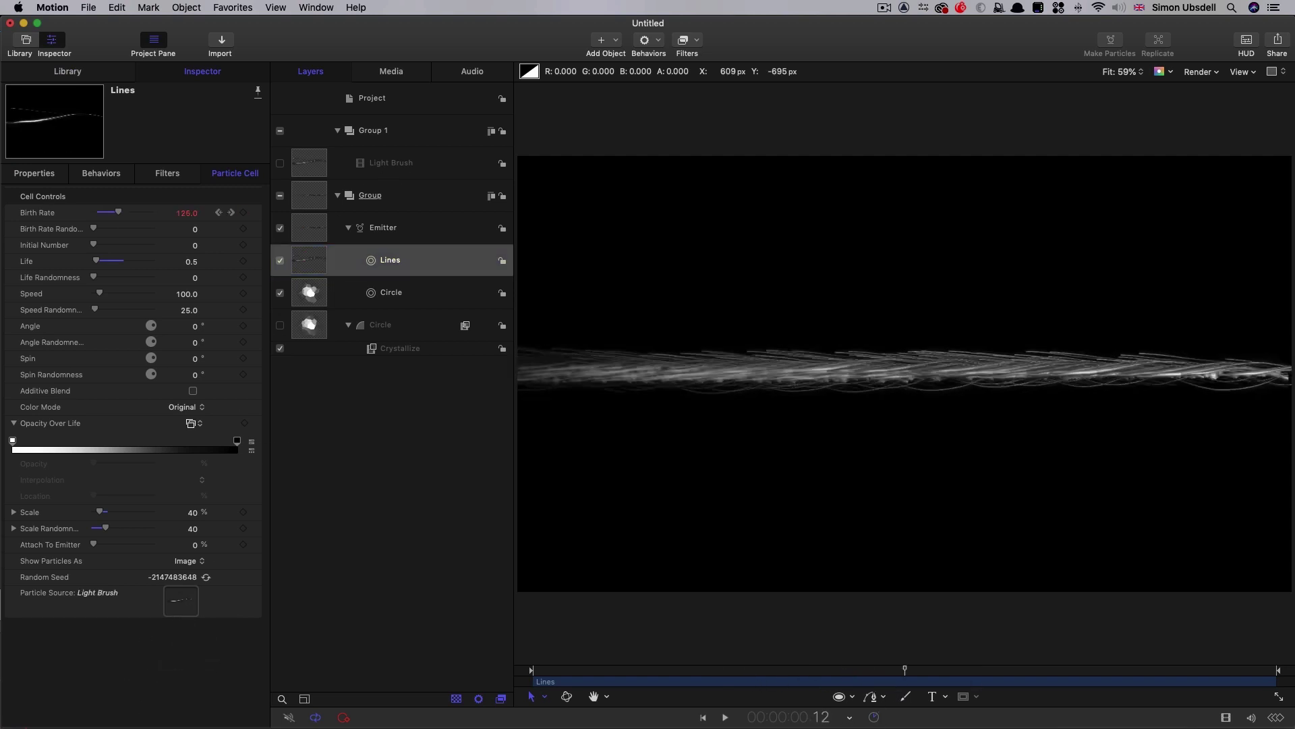
Set Lines Scale 10, Scale Randomness 5, Angle 100° and Angle Randomness 360°
double_click(192, 512)
type("10")
key("Tab")
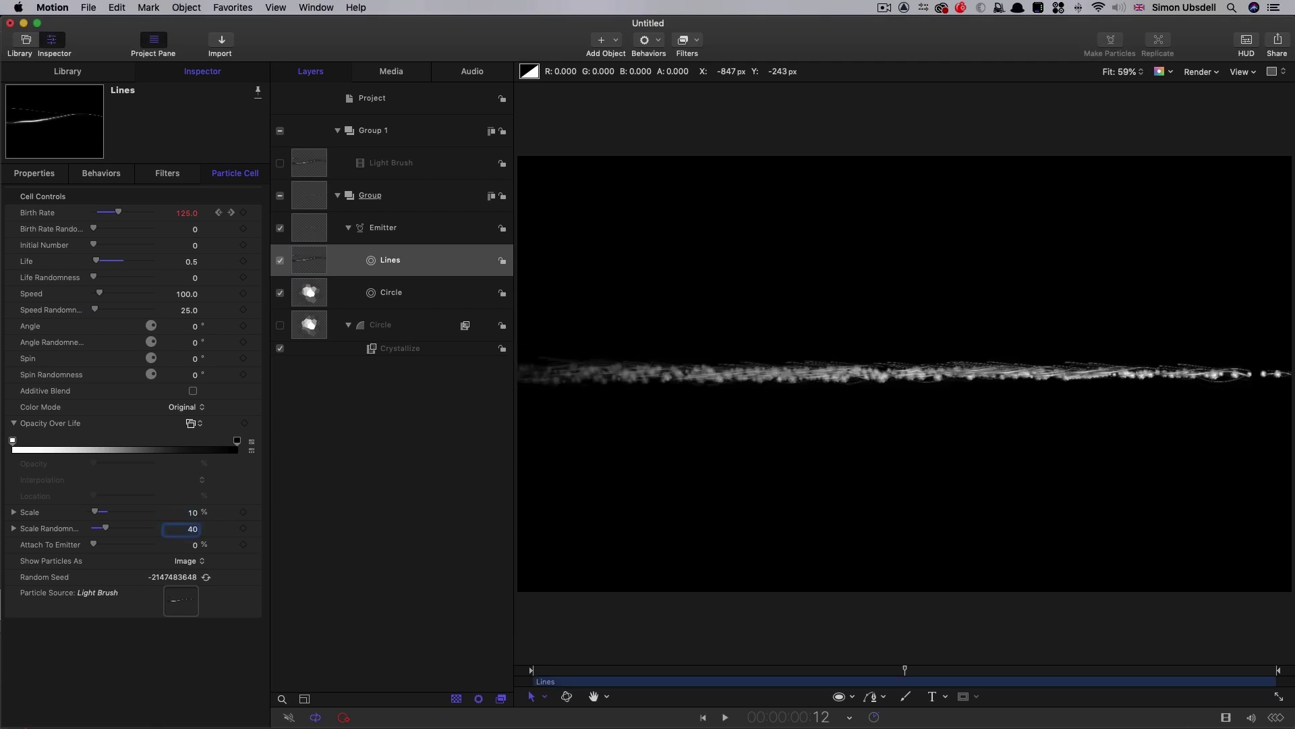
key("Return")
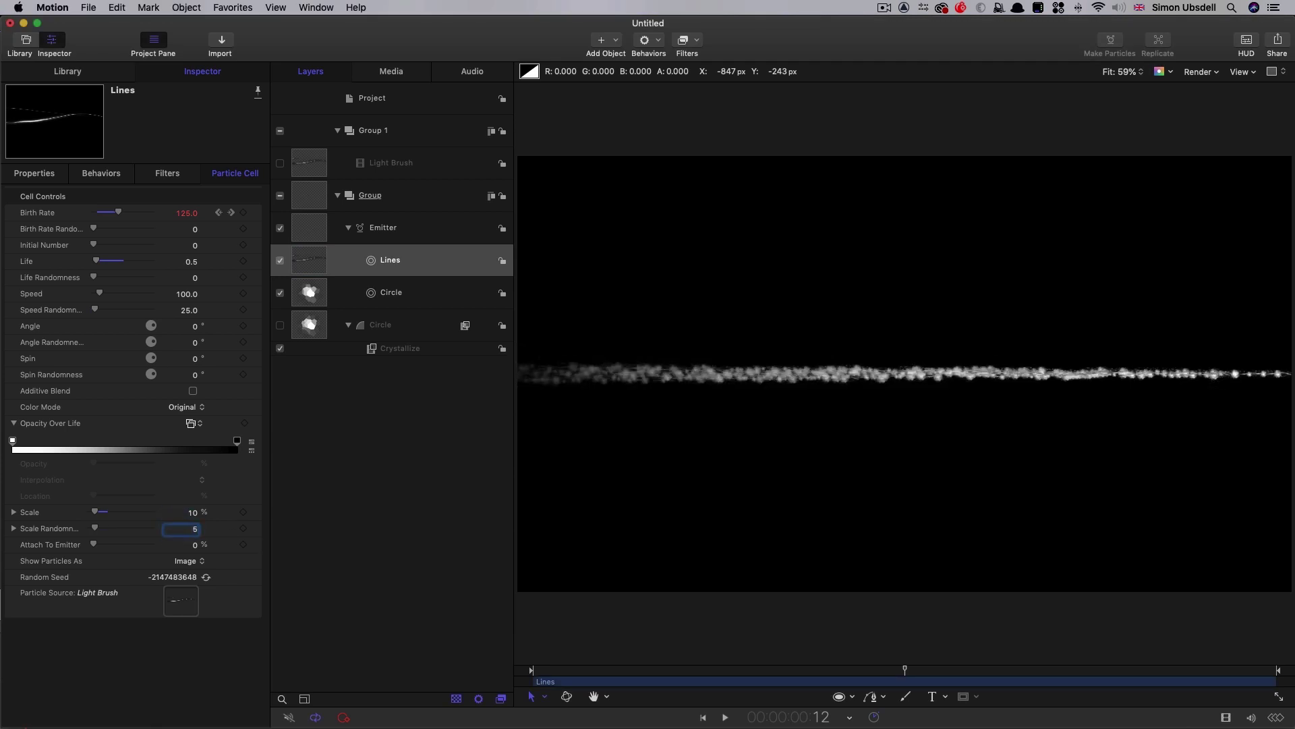
left_click(195, 327)
type("100")
key("Tab")
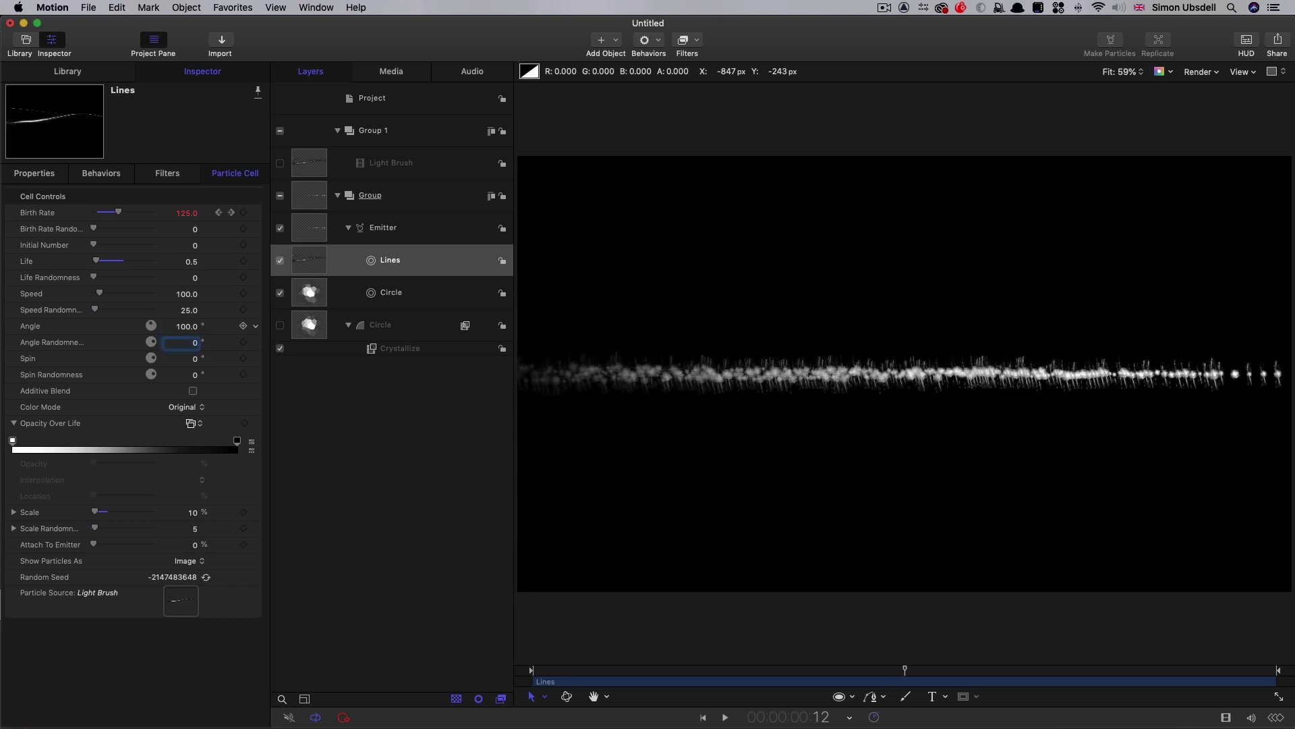
type("360")
key("Return")
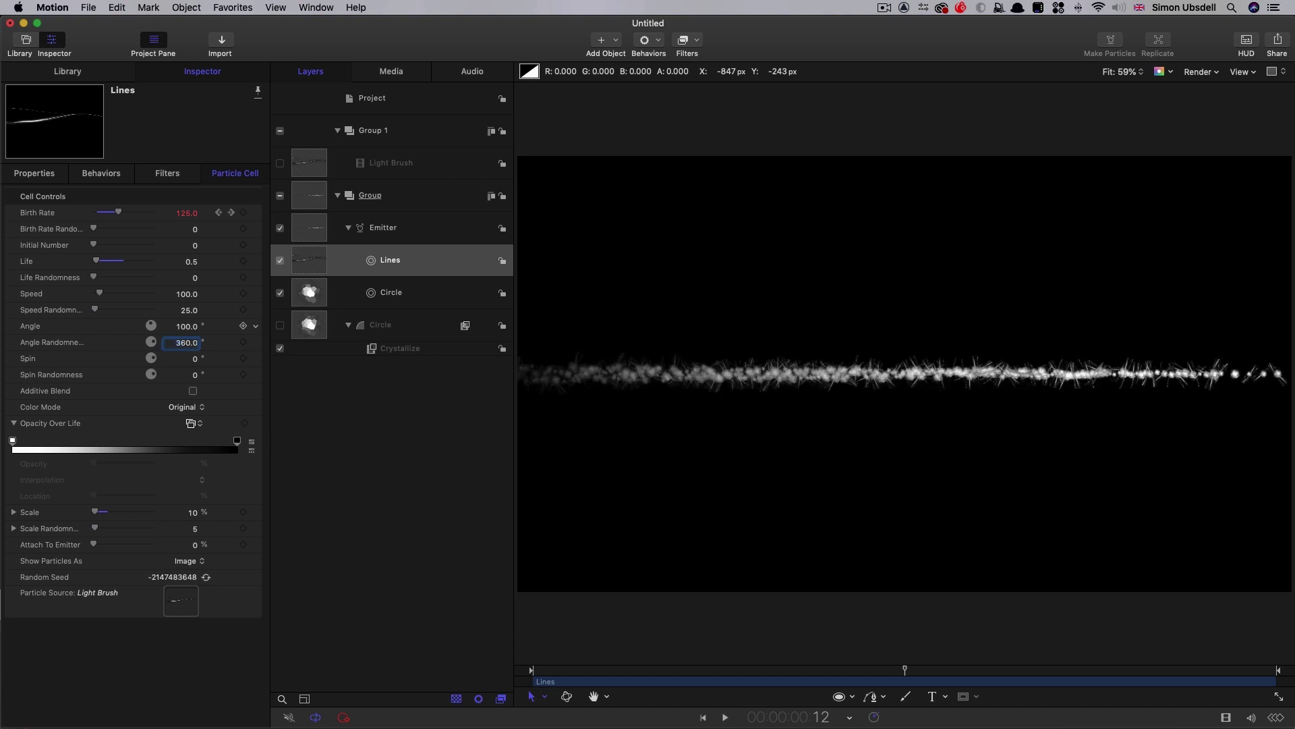
key("space")
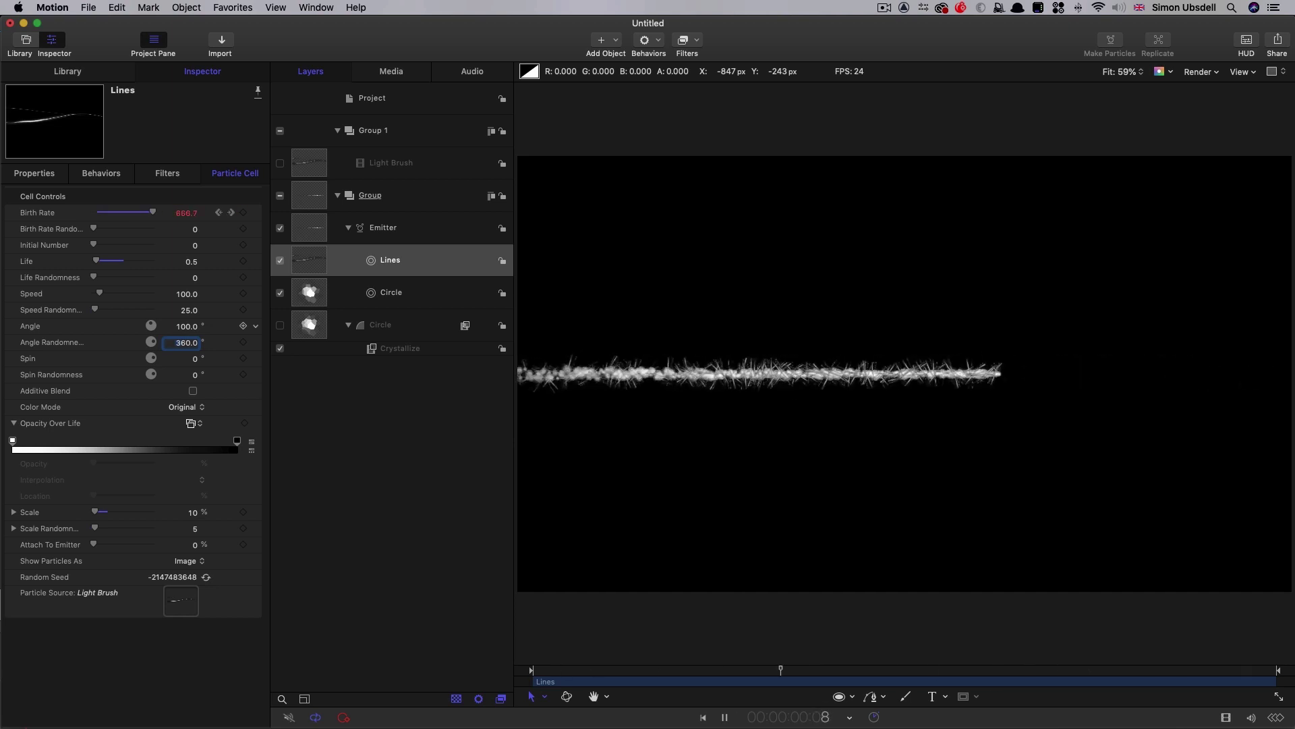
Add an OpenEXR Tone Map filter to the Group with Exposure 4
key("space")
left_click(370, 195)
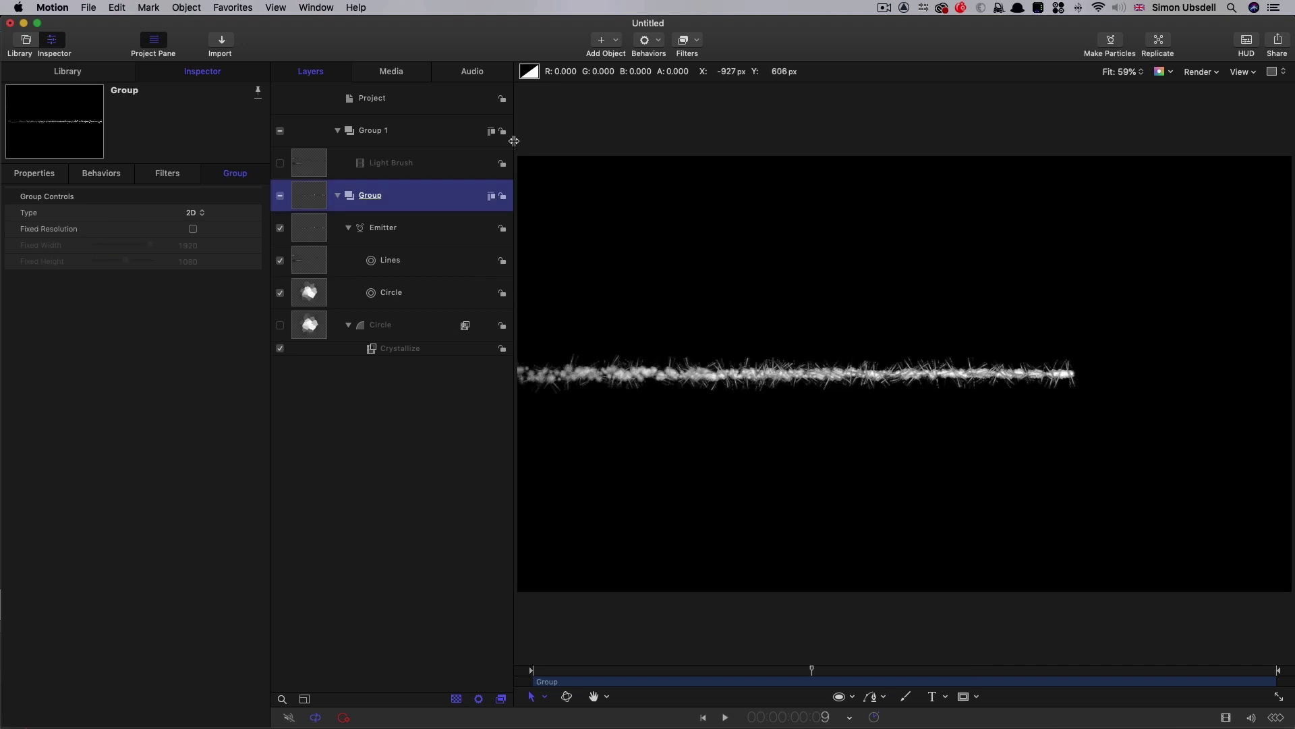
left_click(697, 40)
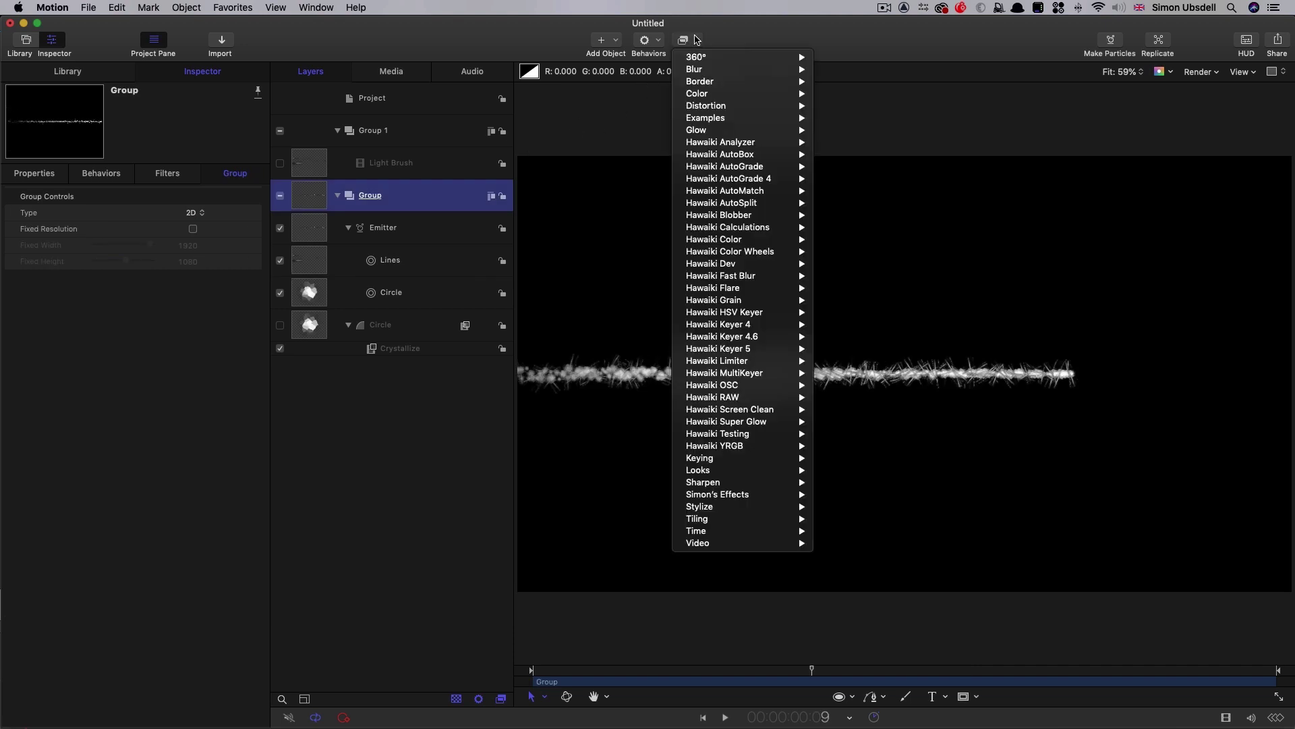
mouse_move(699, 95)
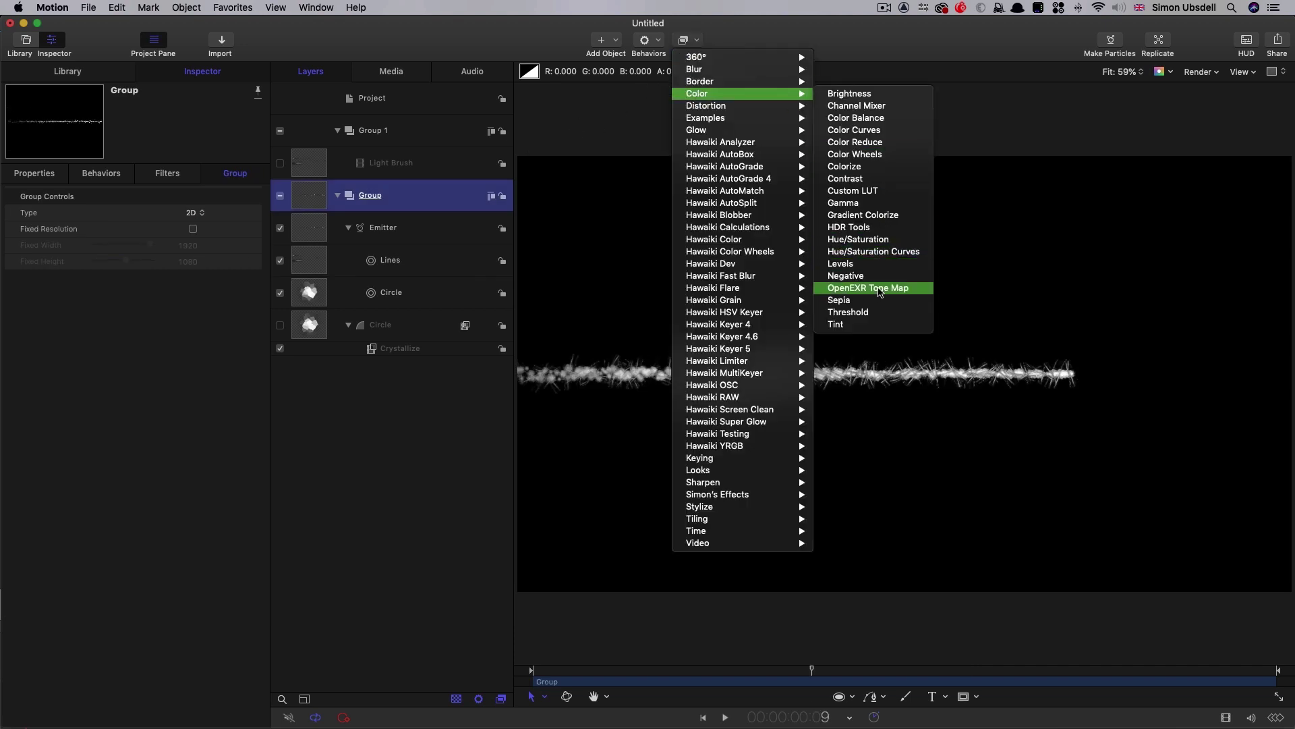
left_click(881, 289)
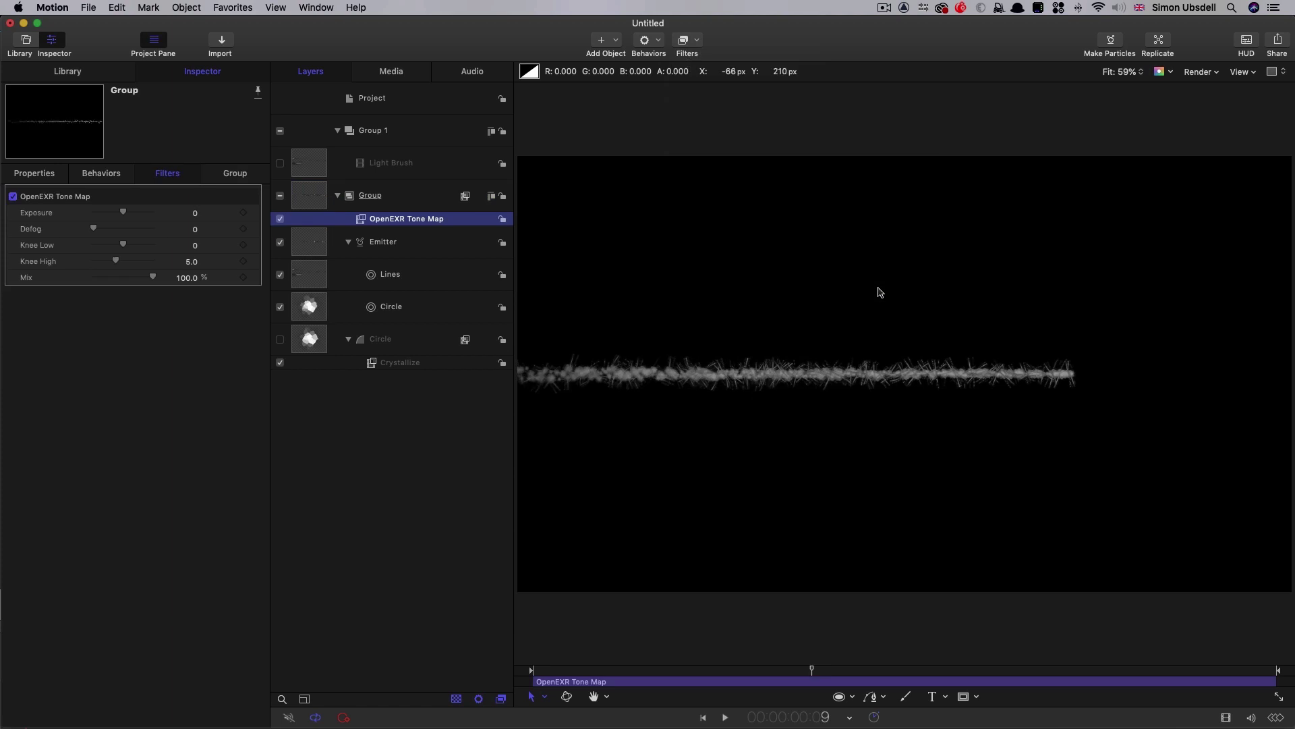
left_click(195, 213)
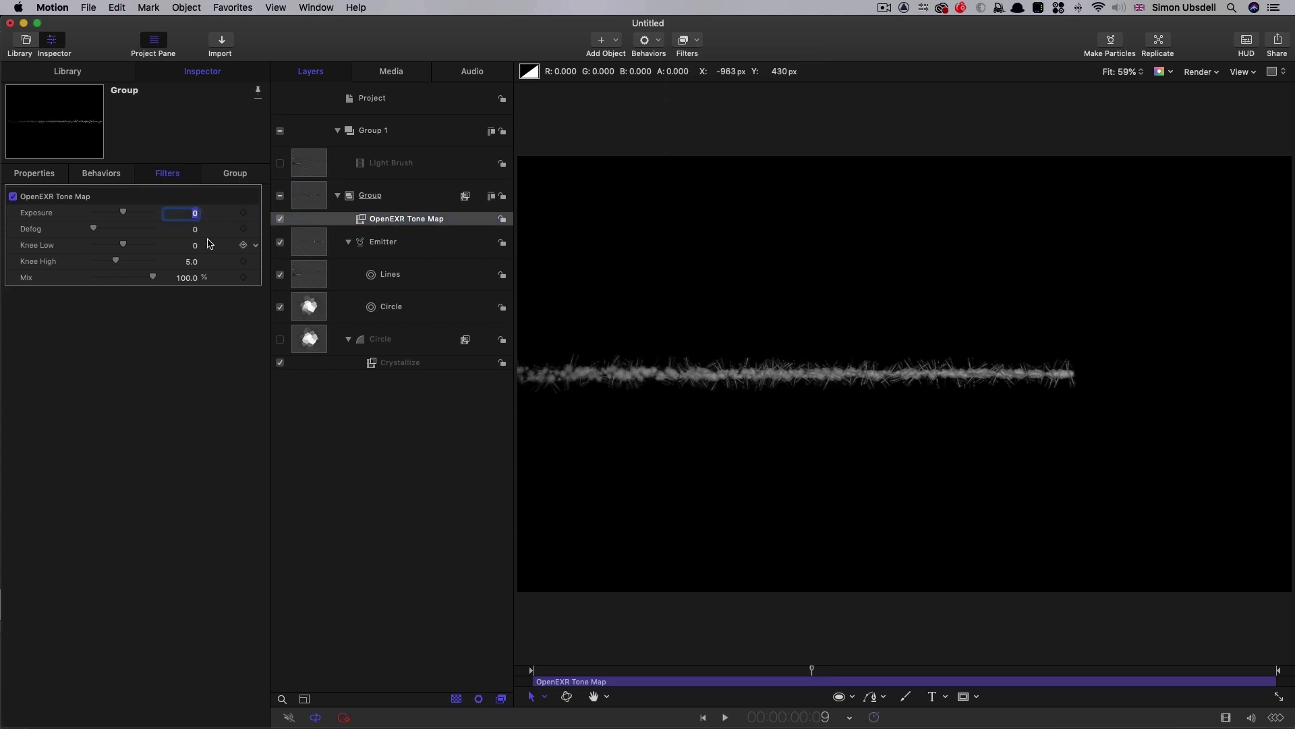
type("4")
key("Return")
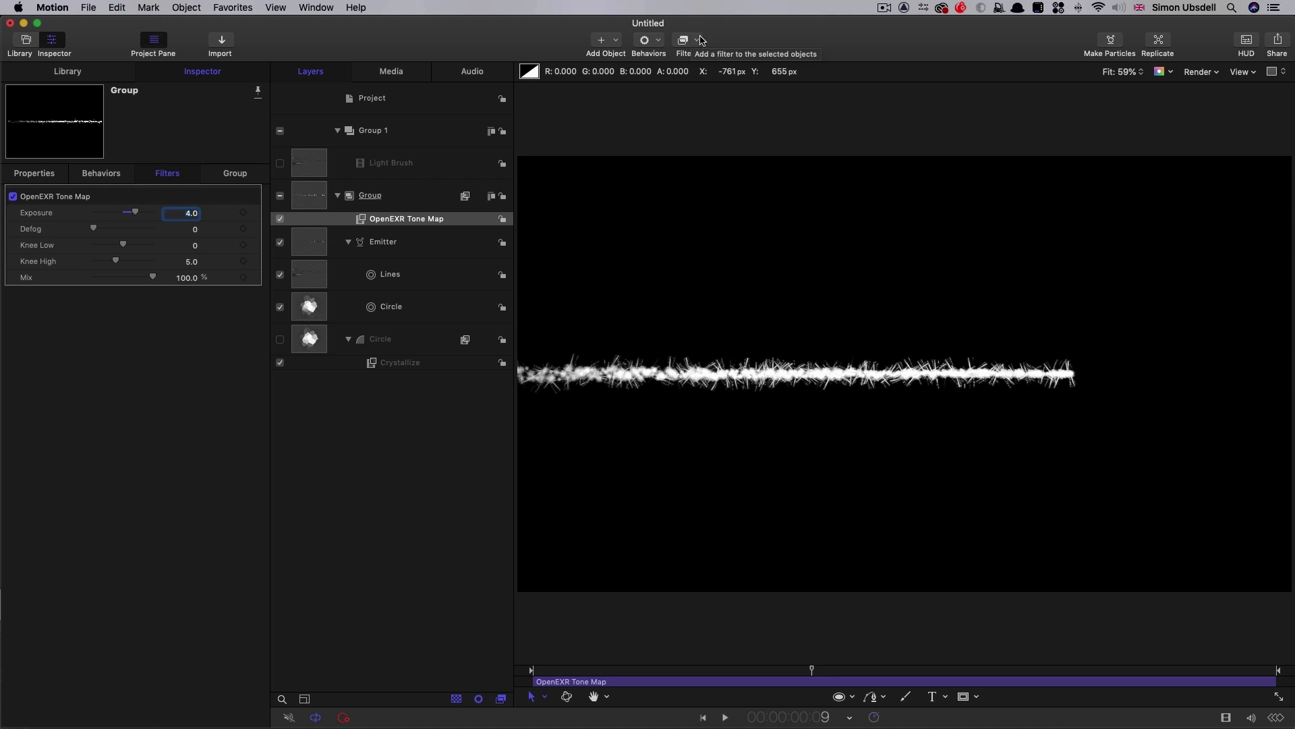
Add a Directional Blur with Amount 30 to the Group and preview it
left_click(699, 42)
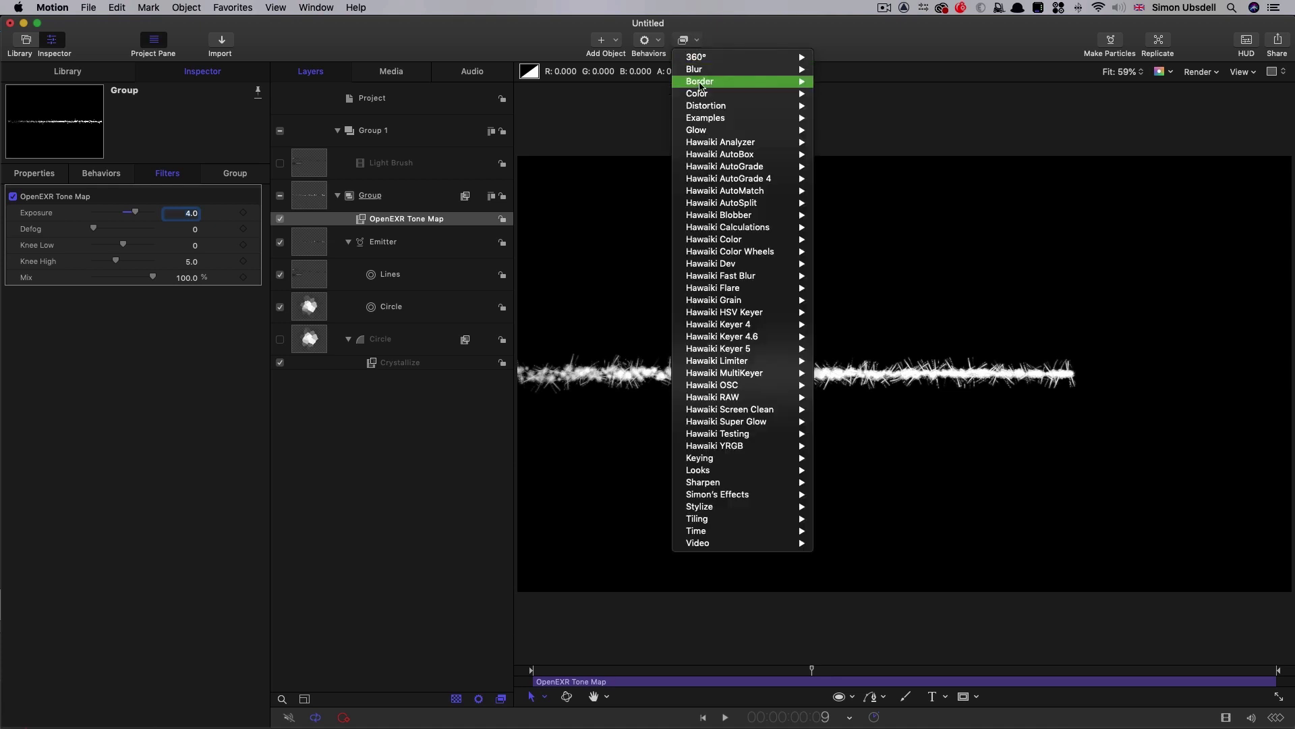
mouse_move(742, 69)
left_click(853, 119)
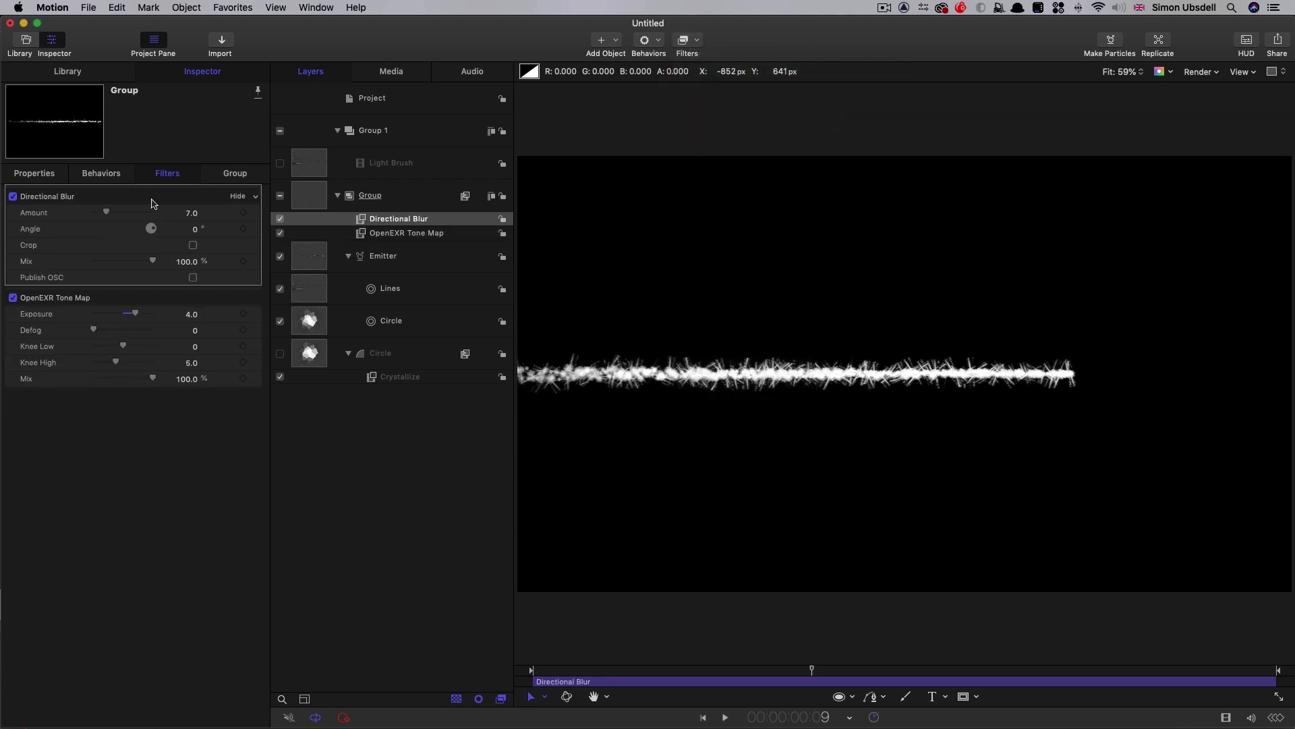
left_click(194, 213)
type("30")
key("Return")
key("space")
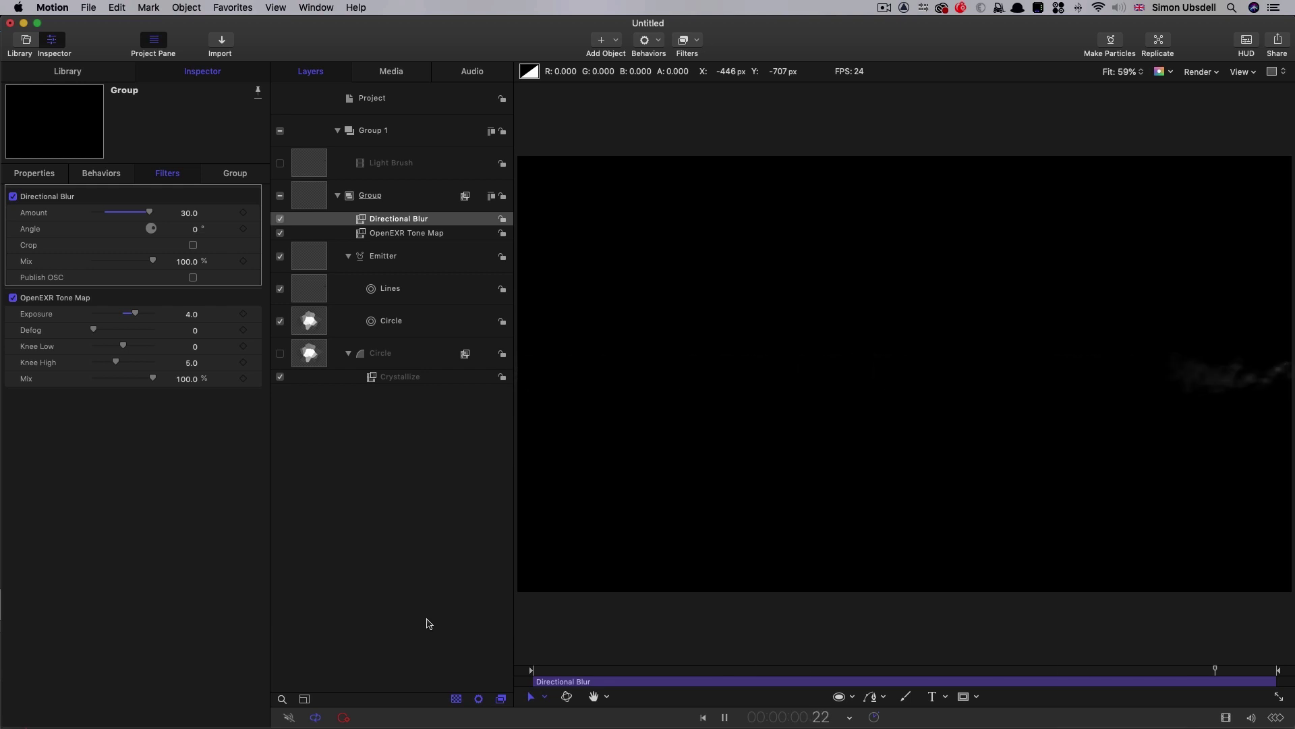
key("space")
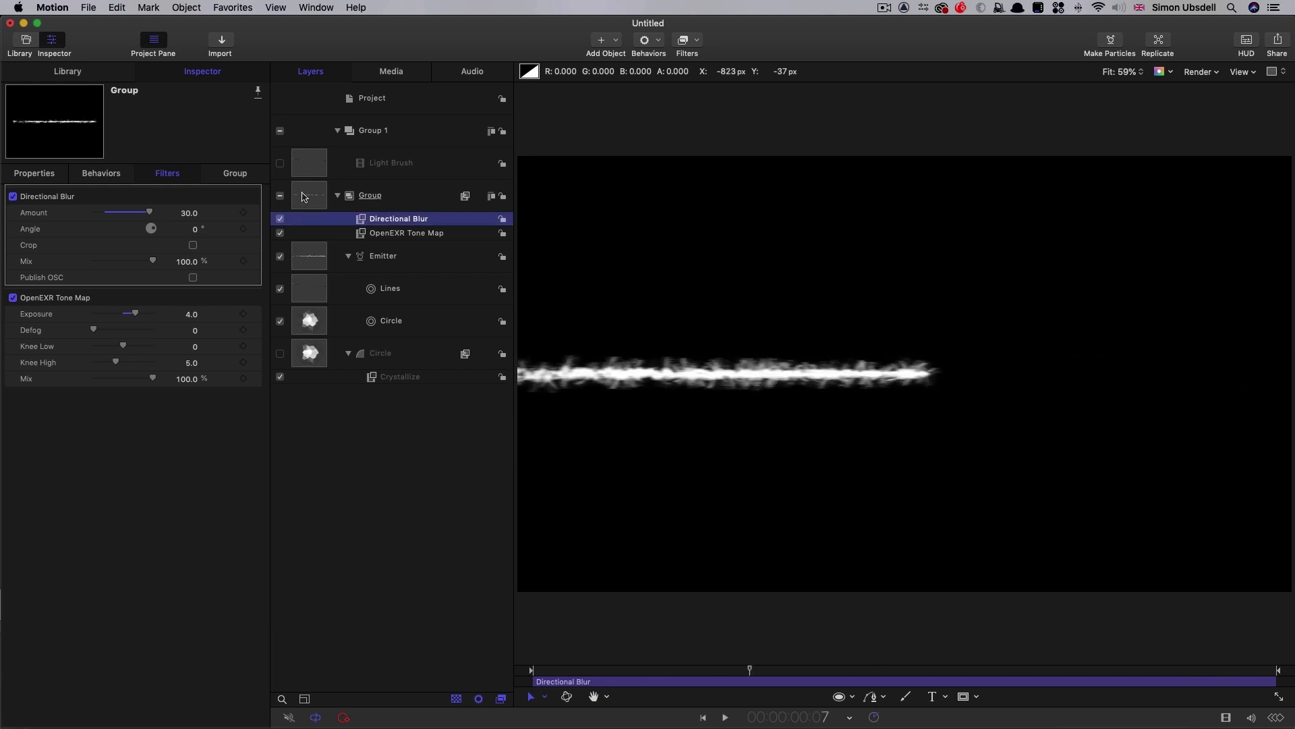
left_click(303, 197)
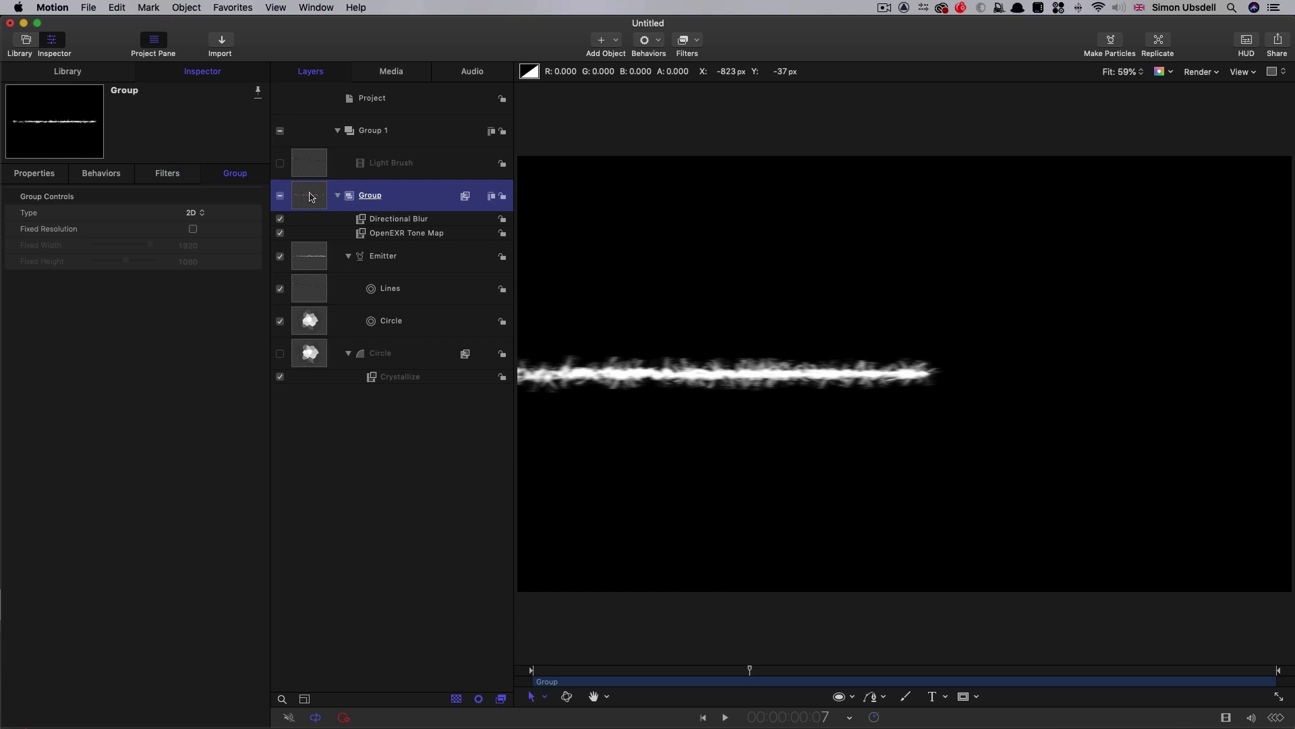
Make a Clone Layer of the Group and add duplicated Gaussian Blur filters to it
right_click(311, 196)
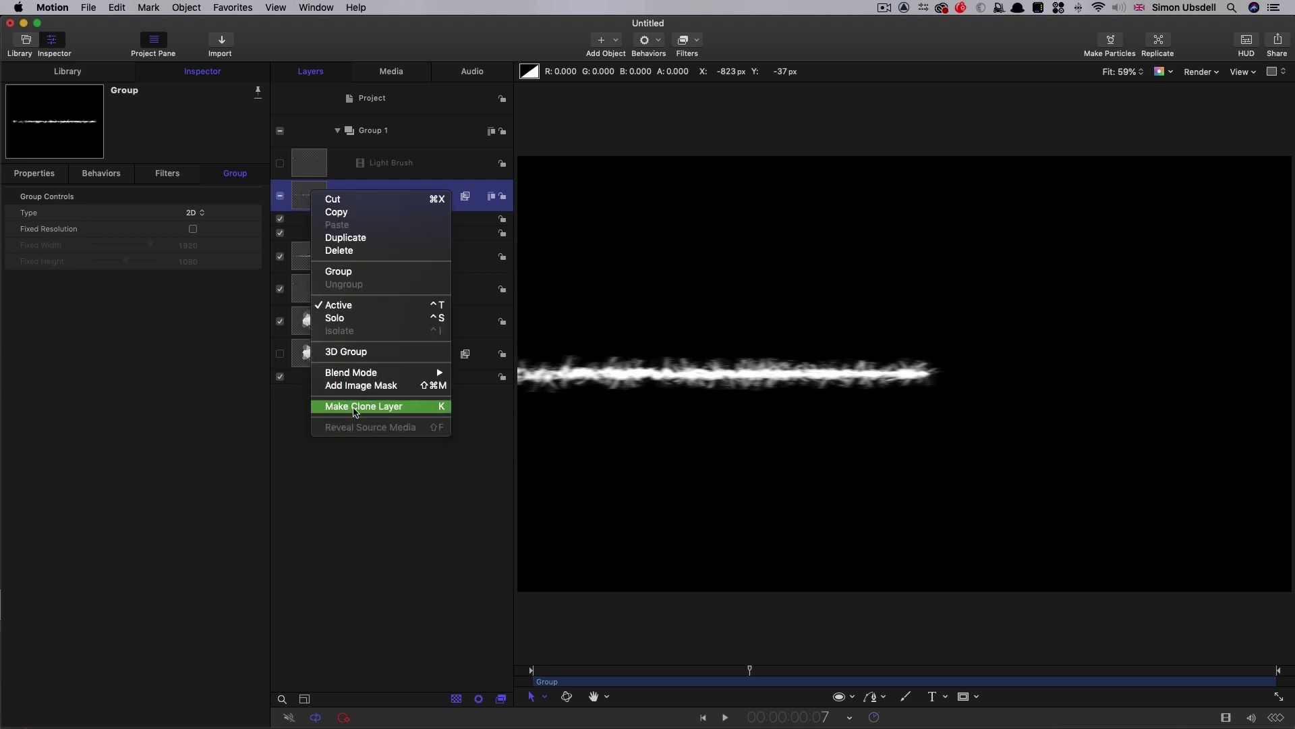
left_click(356, 408)
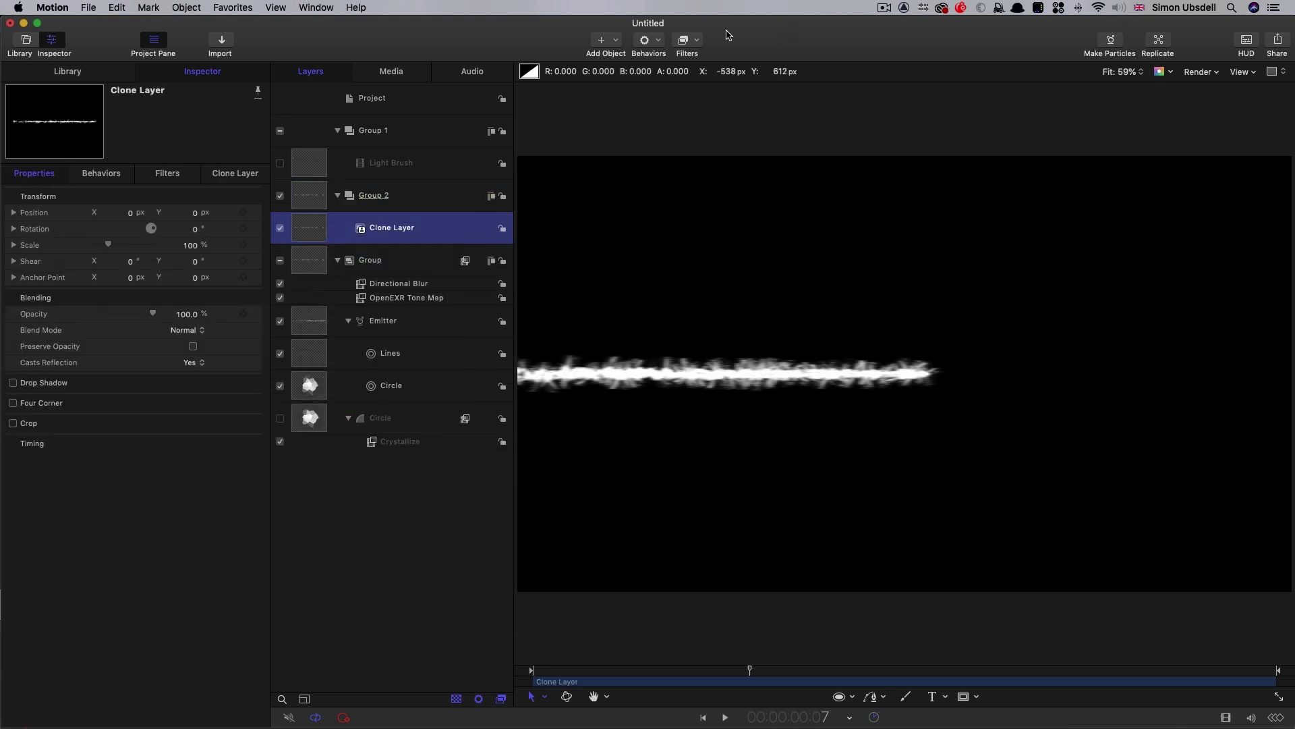
left_click(695, 42)
mouse_move(695, 71)
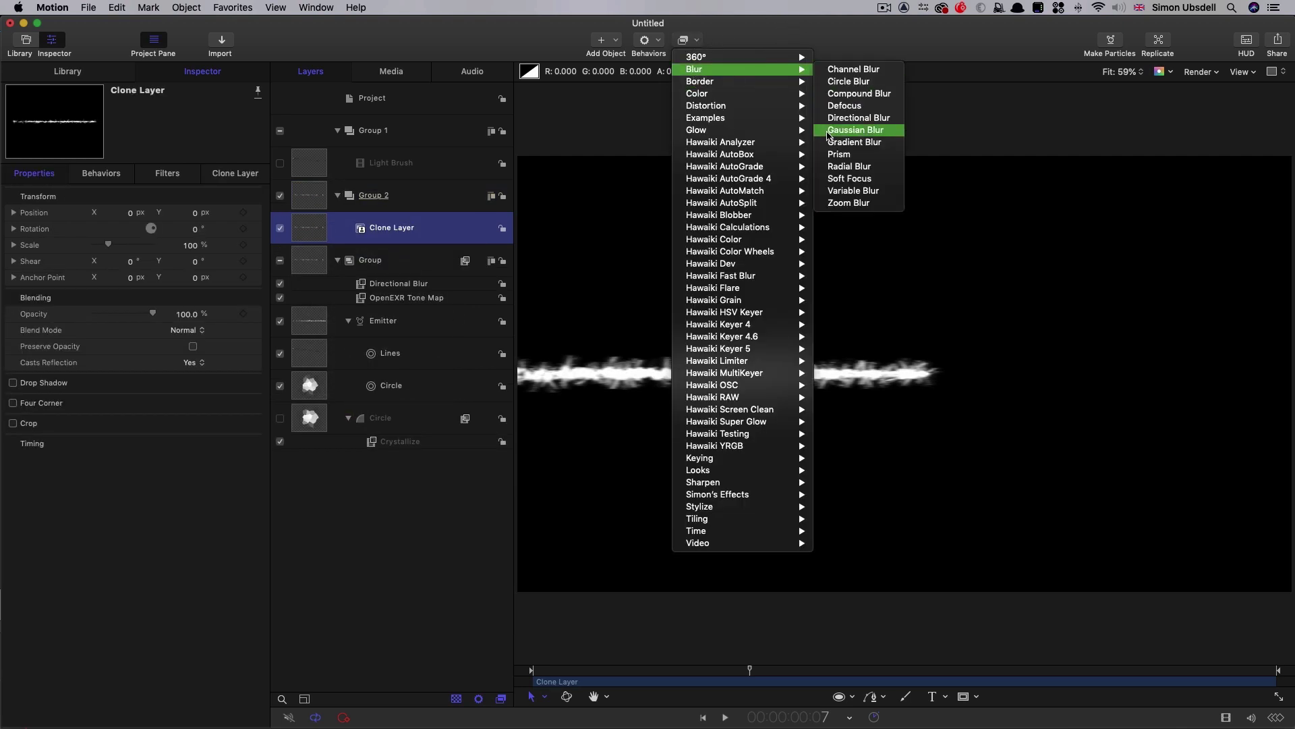
left_click(829, 133)
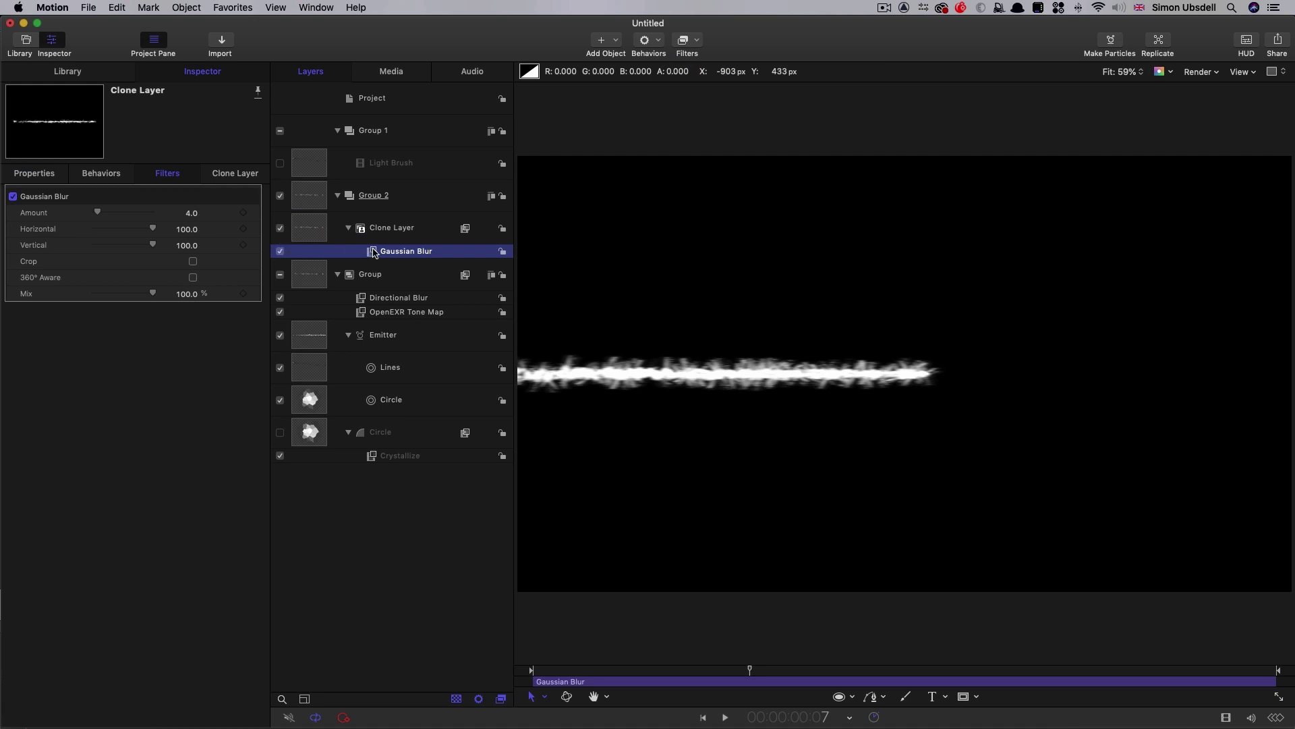
key("super+d")
key("super+d")
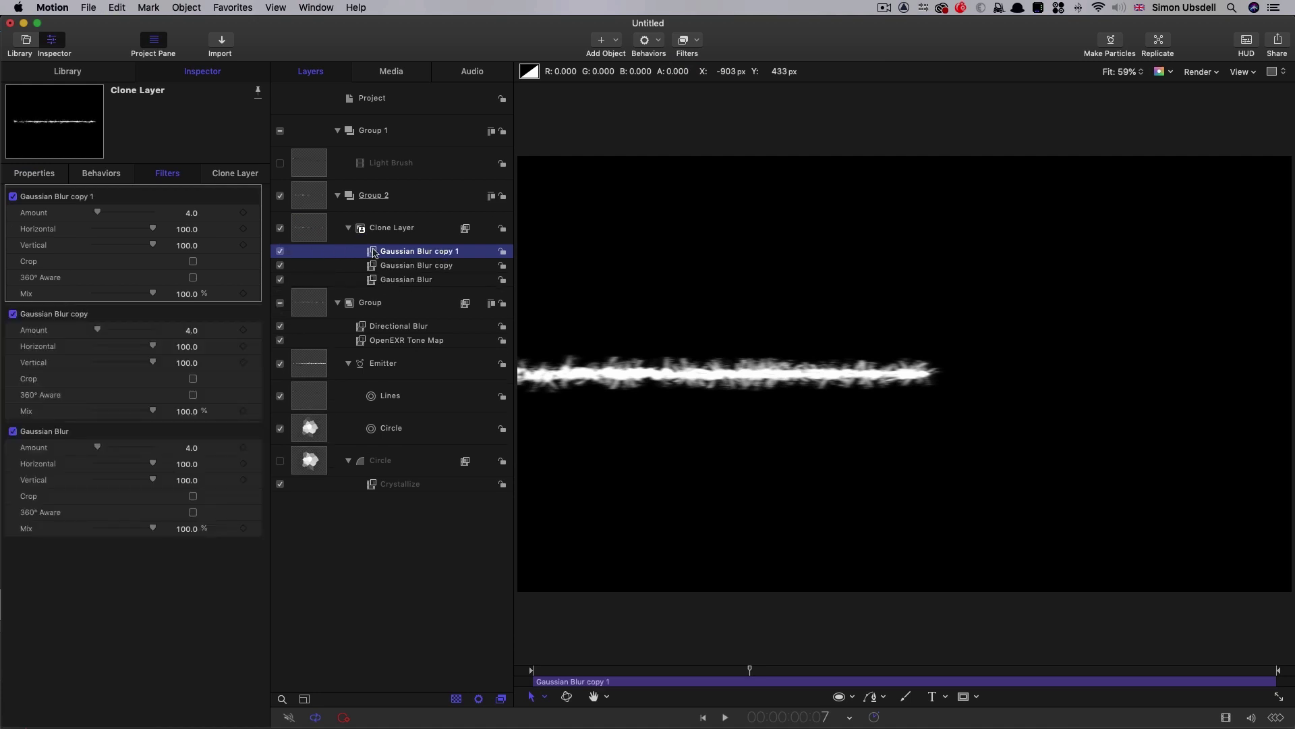
Set the Gaussian Blur amounts to 64, 128 (copy) and 512 (copy 1)
left_click(192, 448)
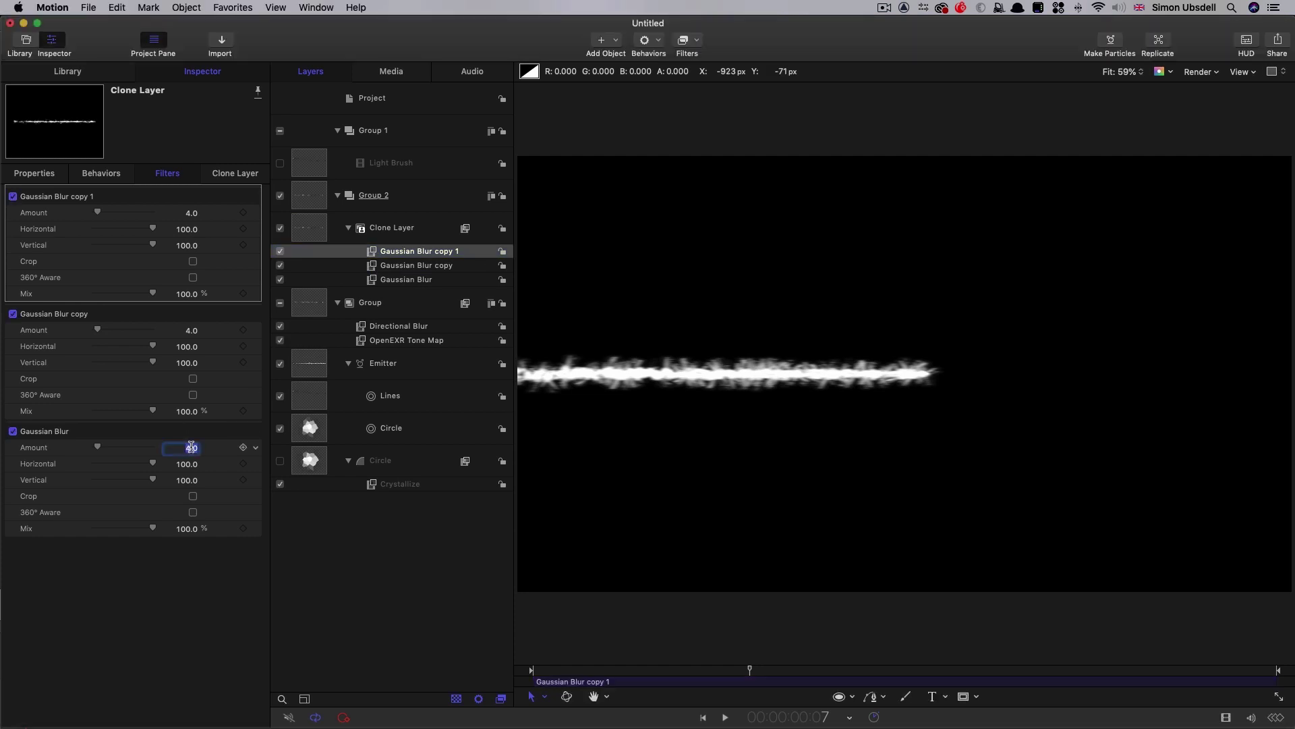
type("64")
key("Tab")
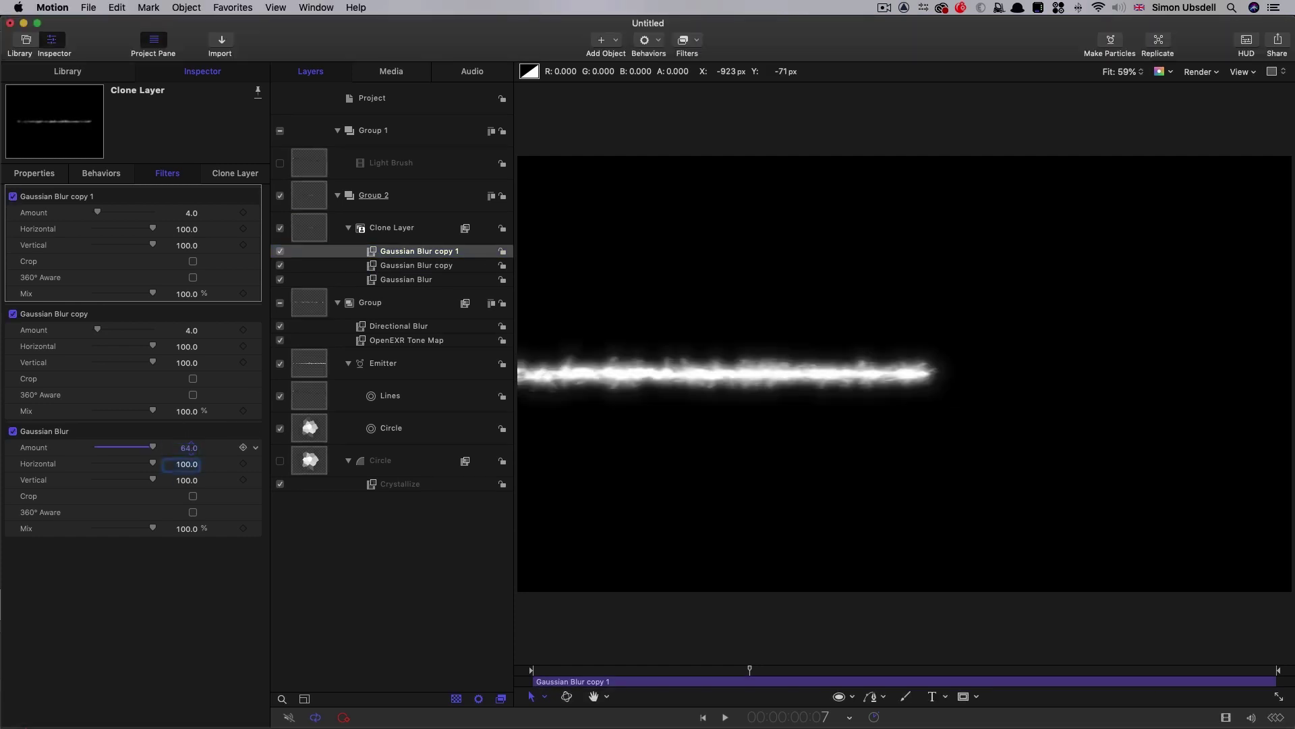
left_click(192, 331)
type("128")
key("Return")
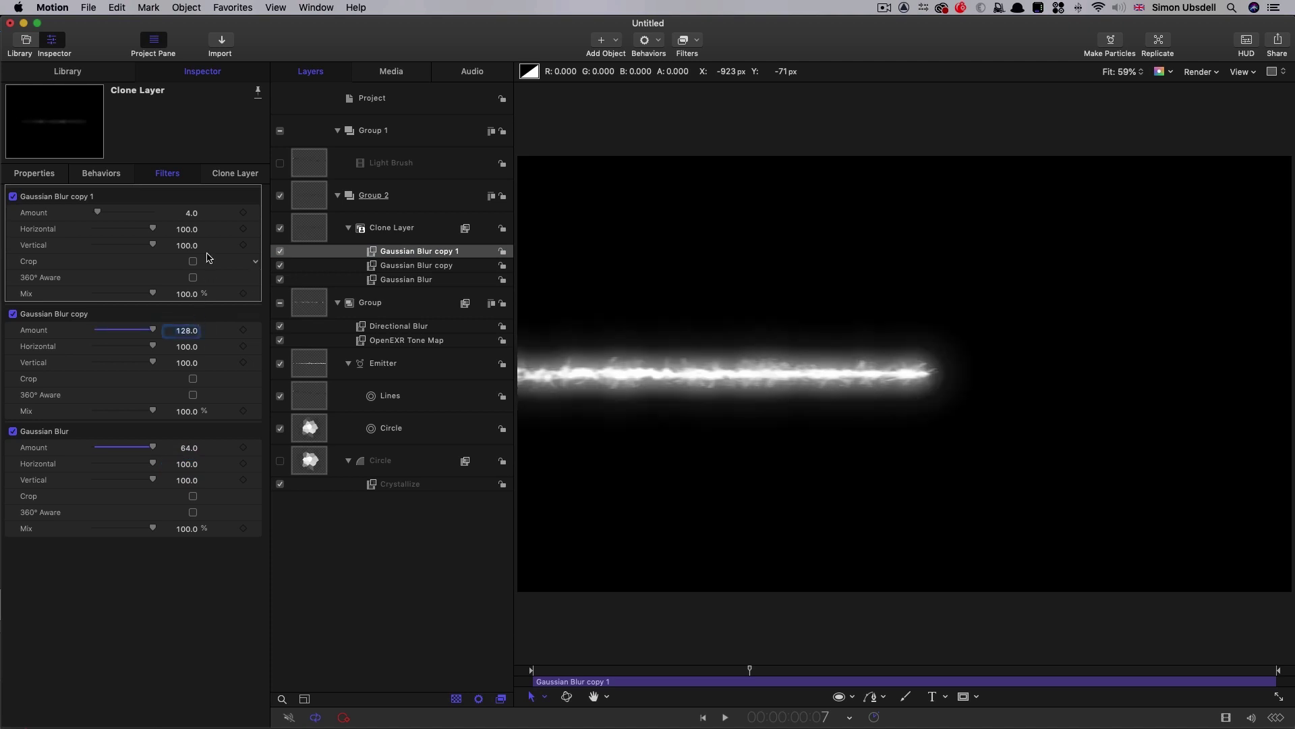
left_click(194, 213)
type("512")
key("Return")
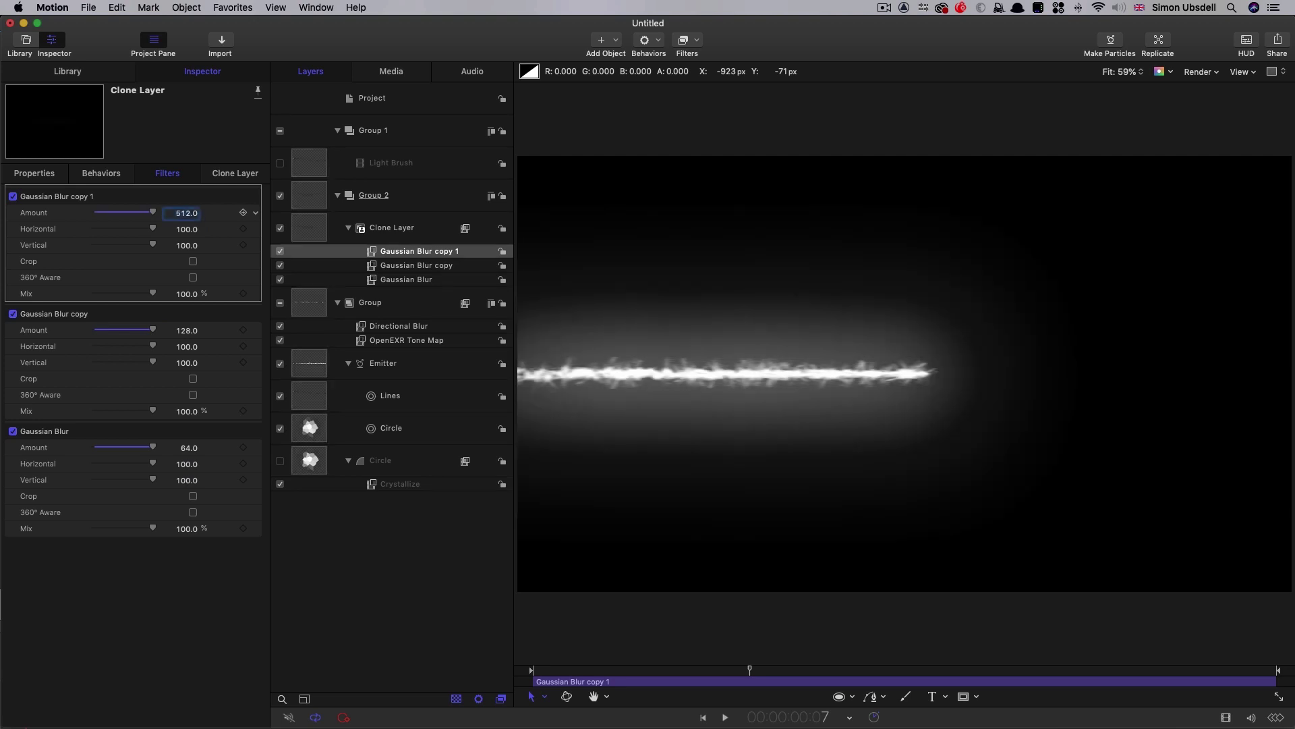
Mix Gaussian Blur copy 1 at 30% and copy at 60%, then preview the glow
left_click(187, 294)
type("30")
key("Return")
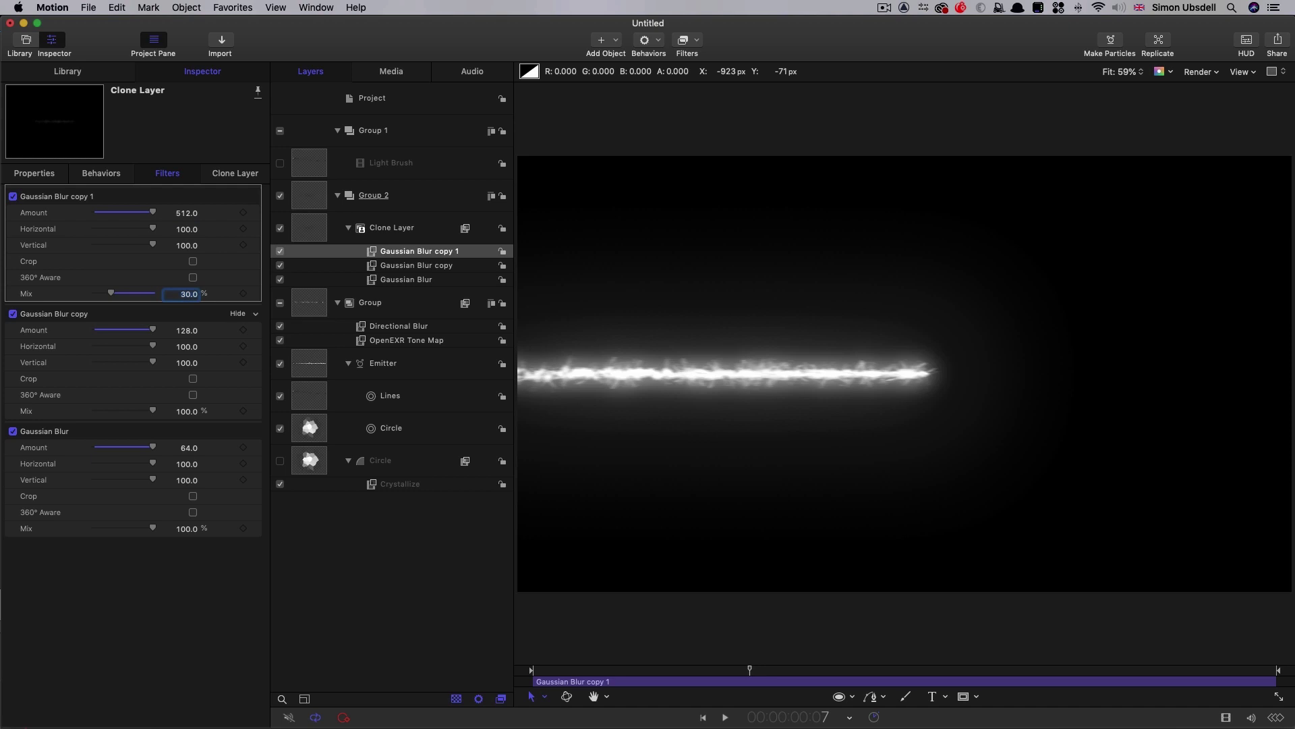
left_click(187, 411)
type("60")
key("Return")
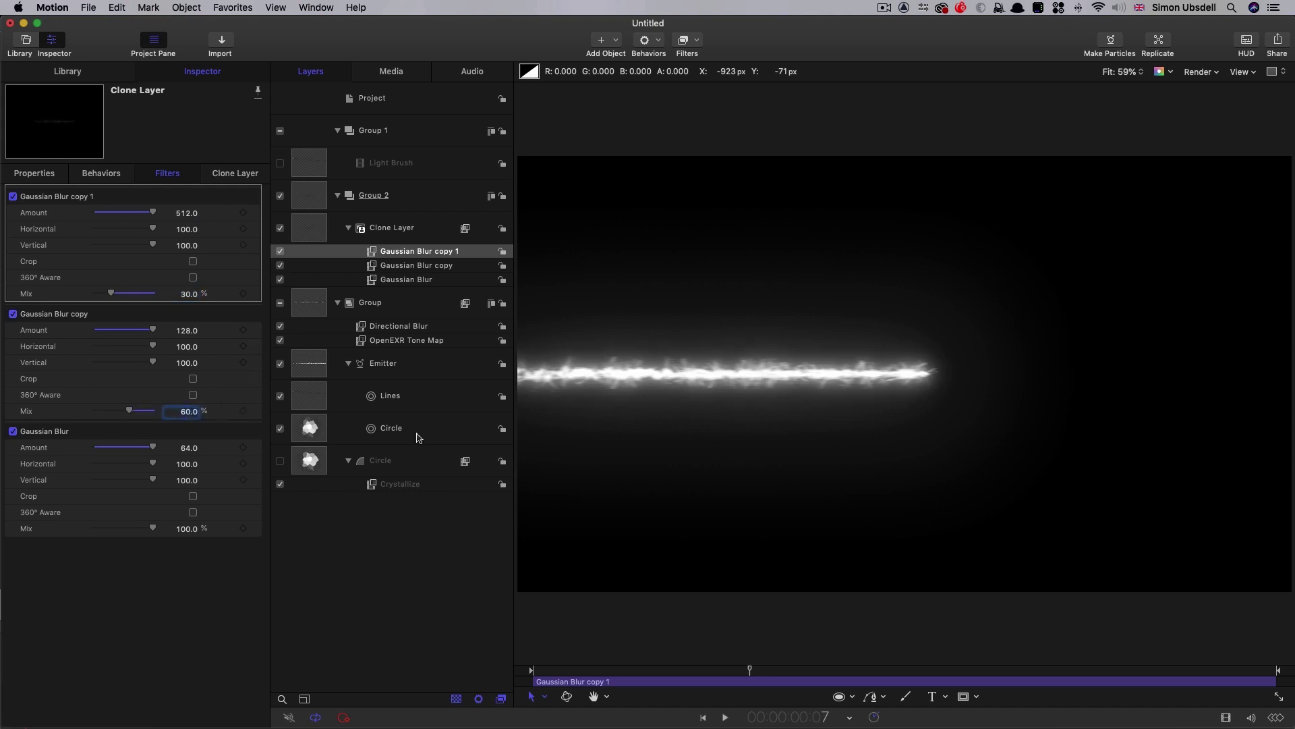
key("space")
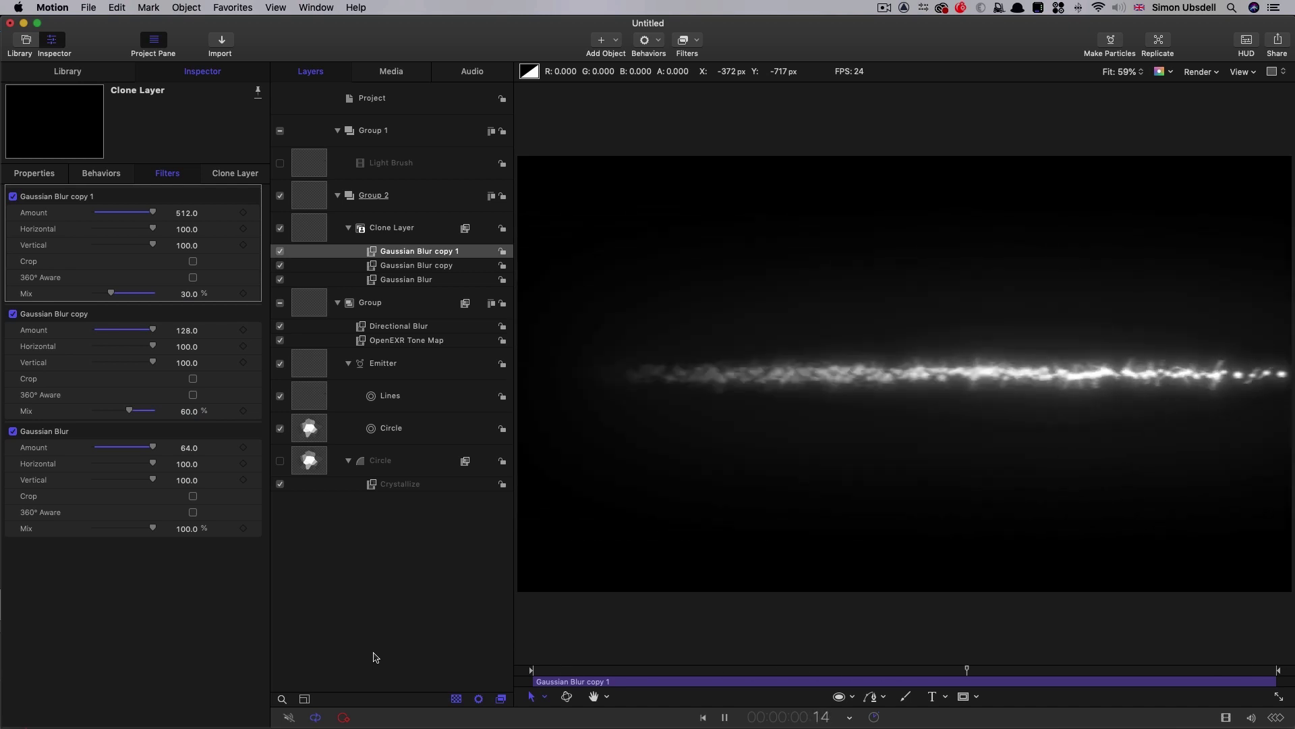
Export the project via Share > Export Movie as SlashFire_.mov
key("space")
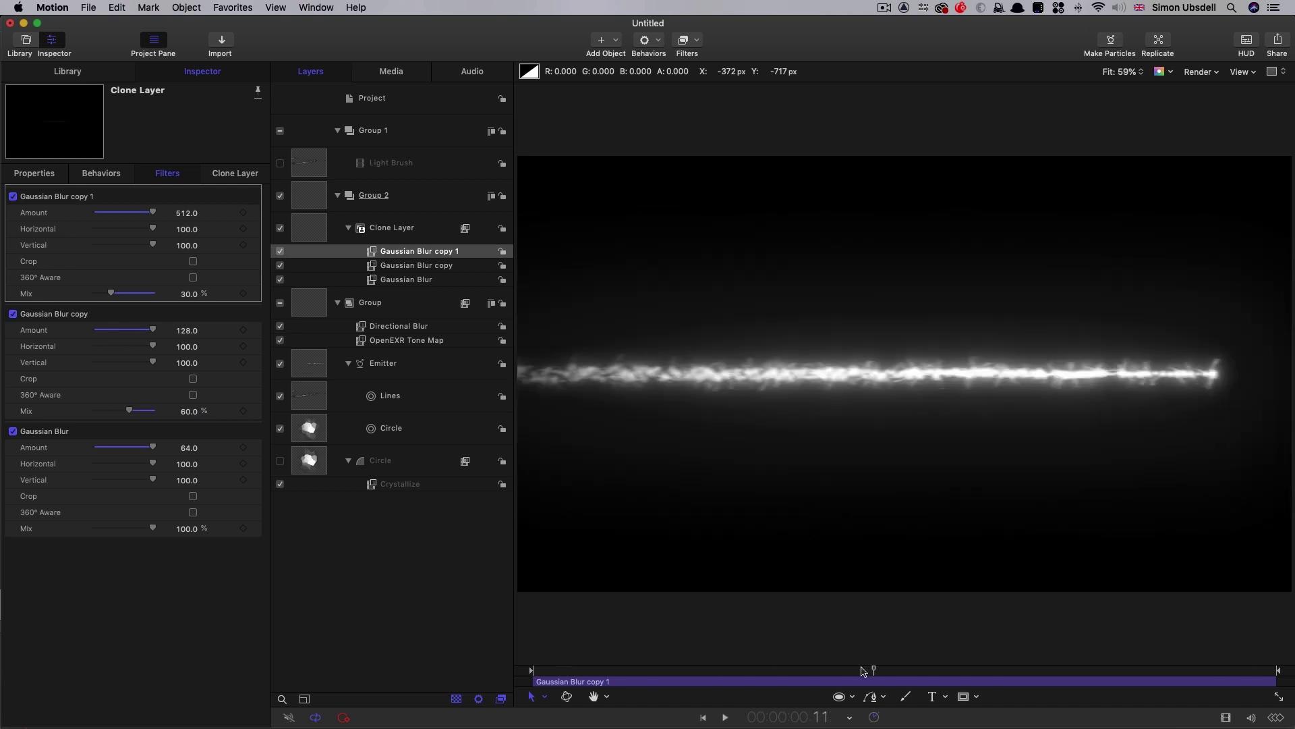
left_click(1277, 42)
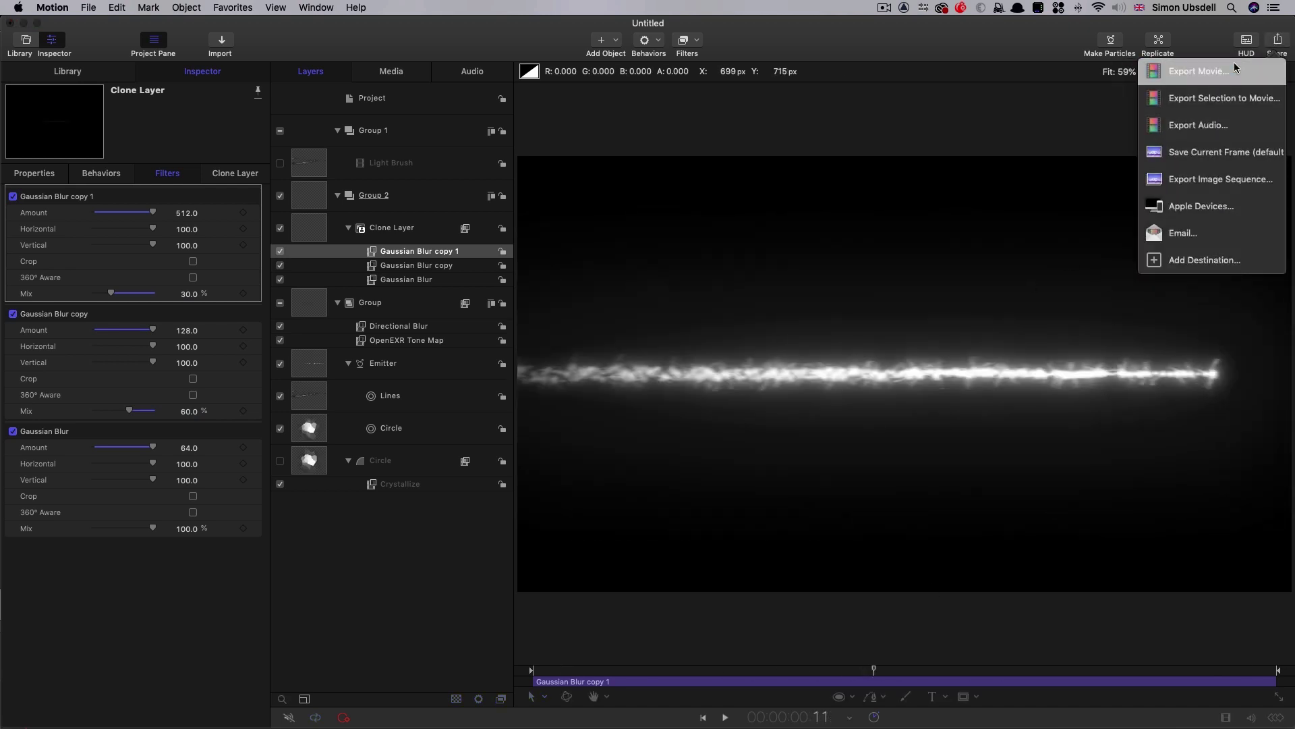
left_click(1199, 71)
left_click(641, 175)
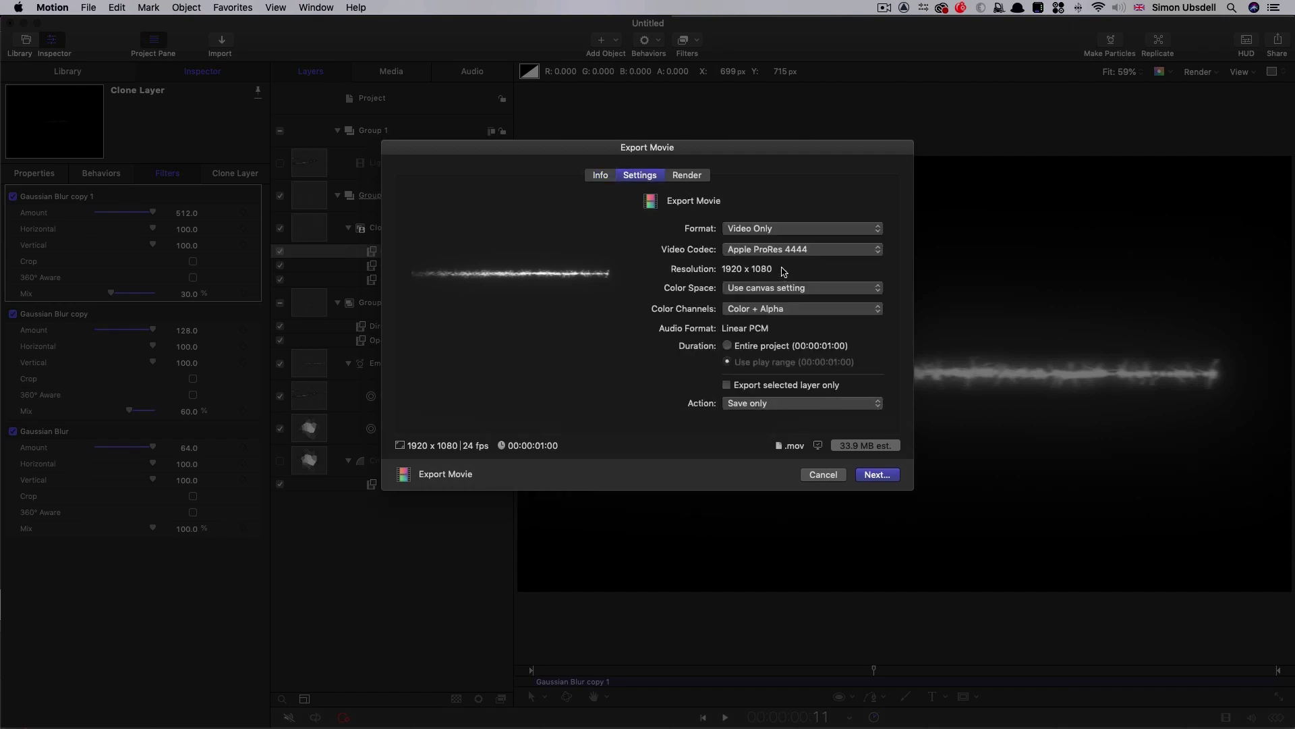
left_click(687, 177)
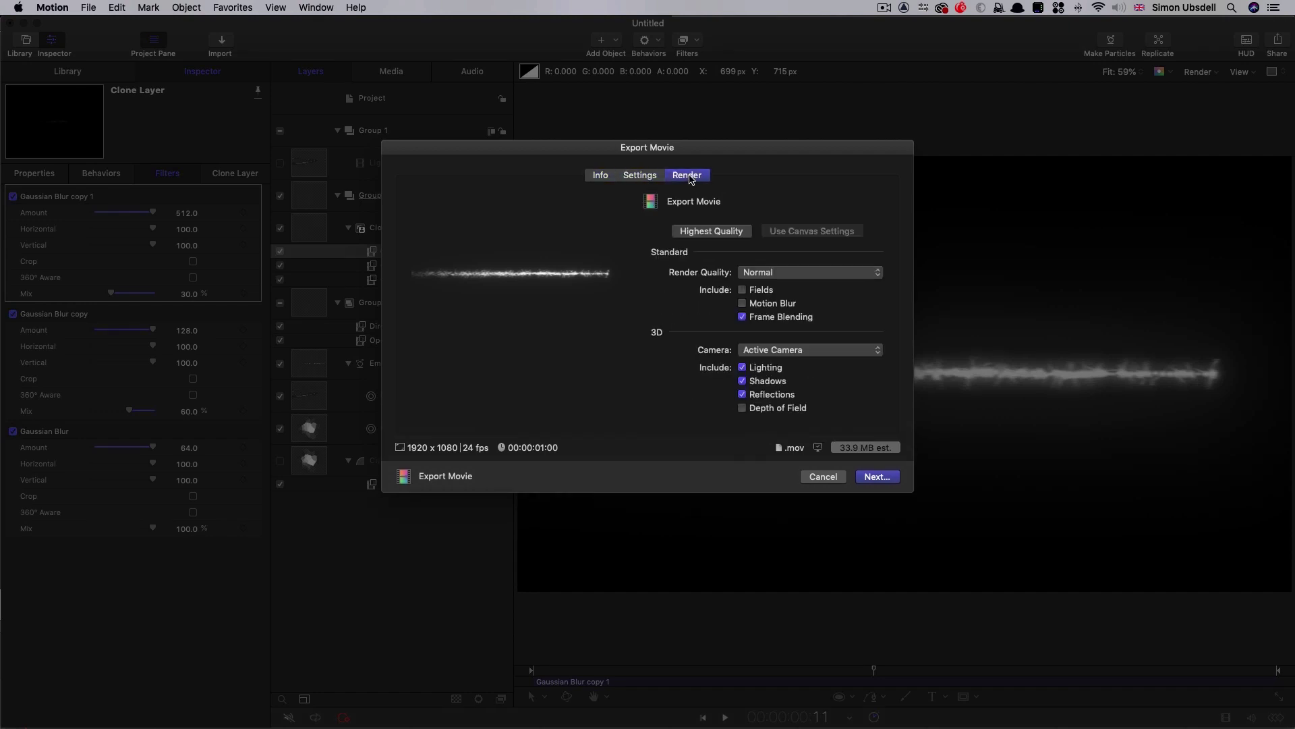
left_click(641, 176)
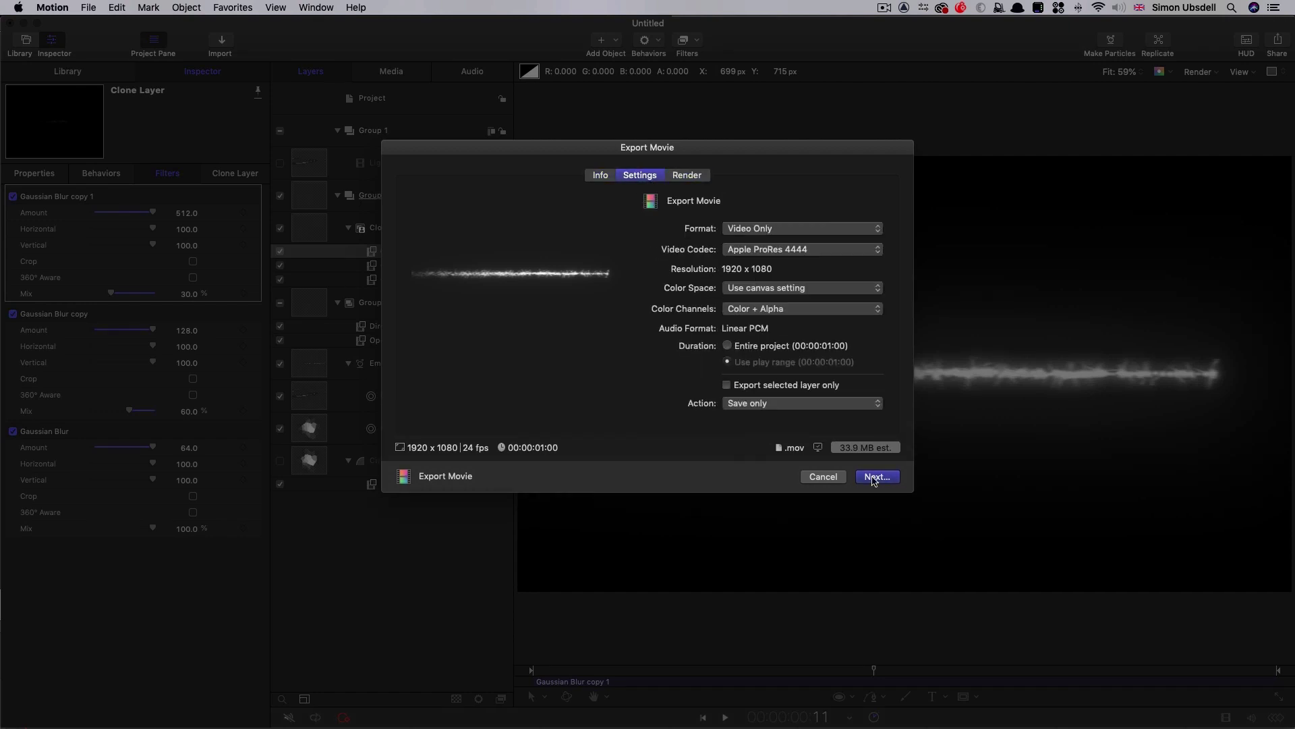
left_click(877, 477)
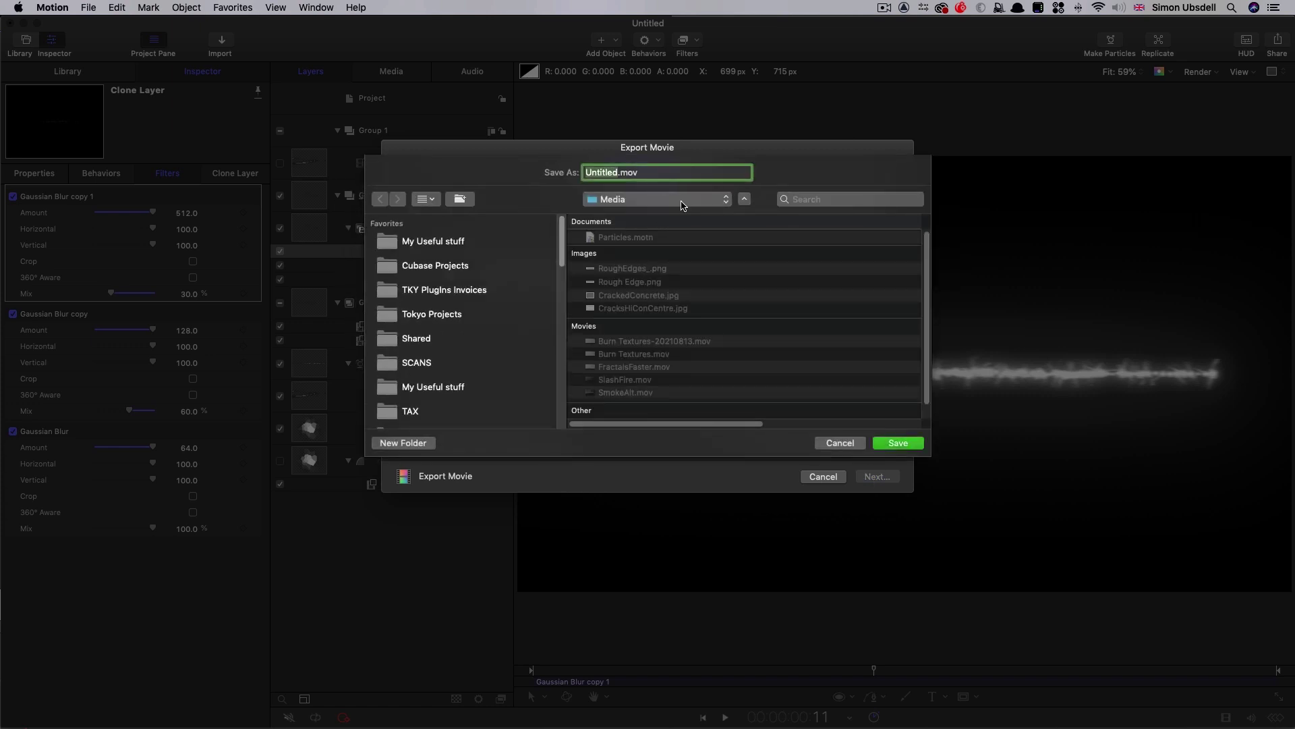
type("SlashFire_")
key("Return")
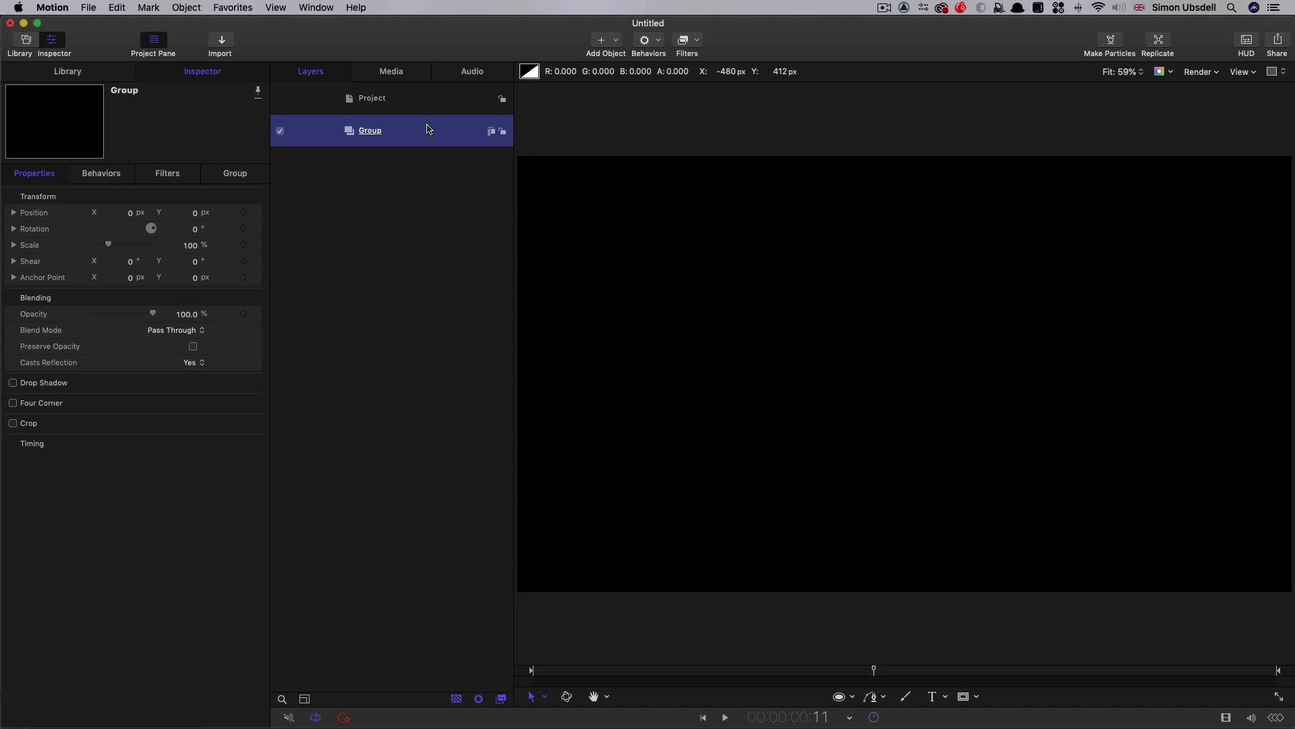
Set the project duration to 3 seconds
left_click(419, 100)
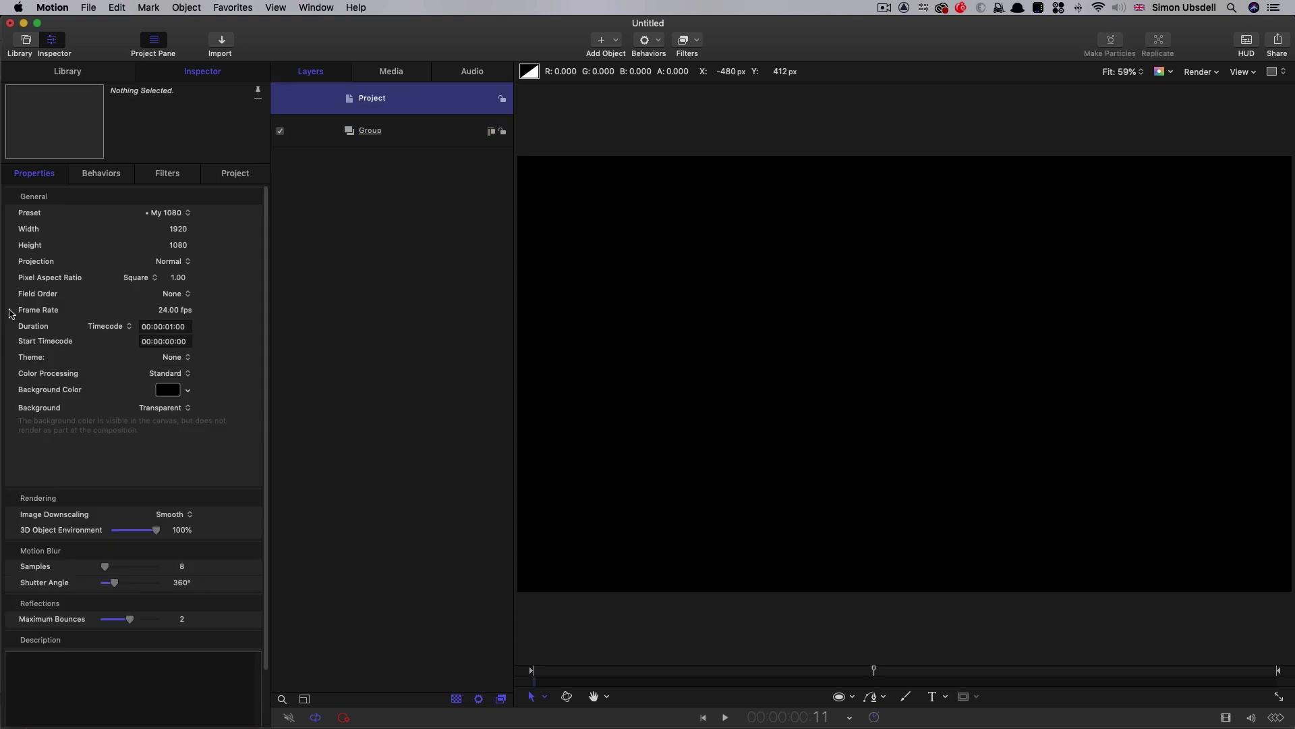
left_click(189, 327)
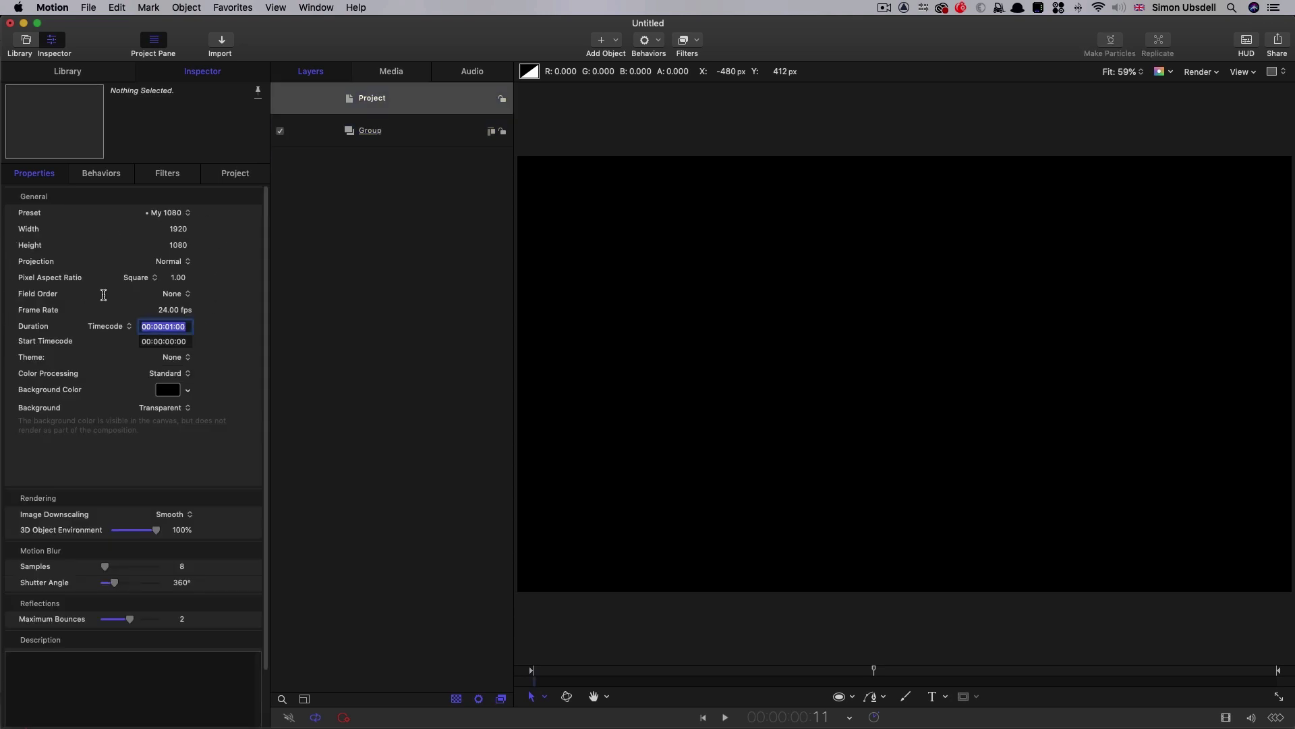
key("Tab")
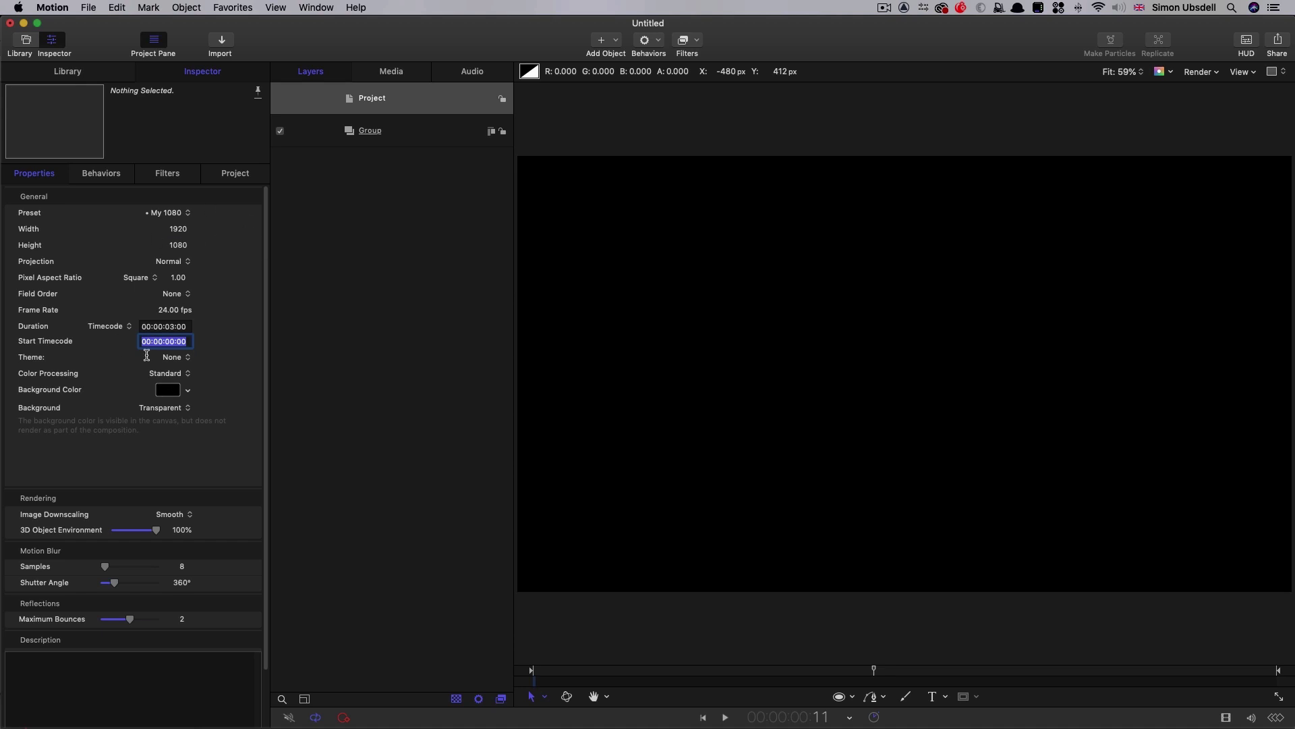
Add a Clouds generator from the Library's Generators into the Group
left_click(425, 131)
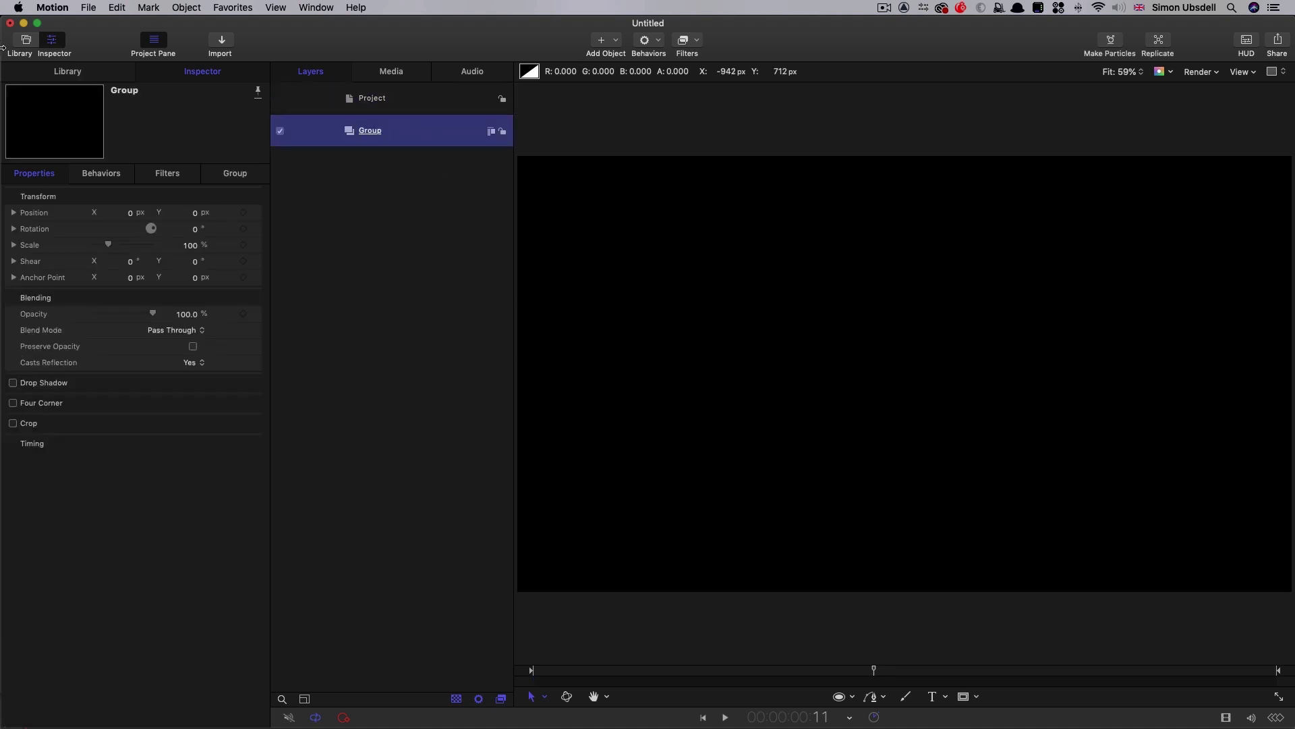
left_click(68, 71)
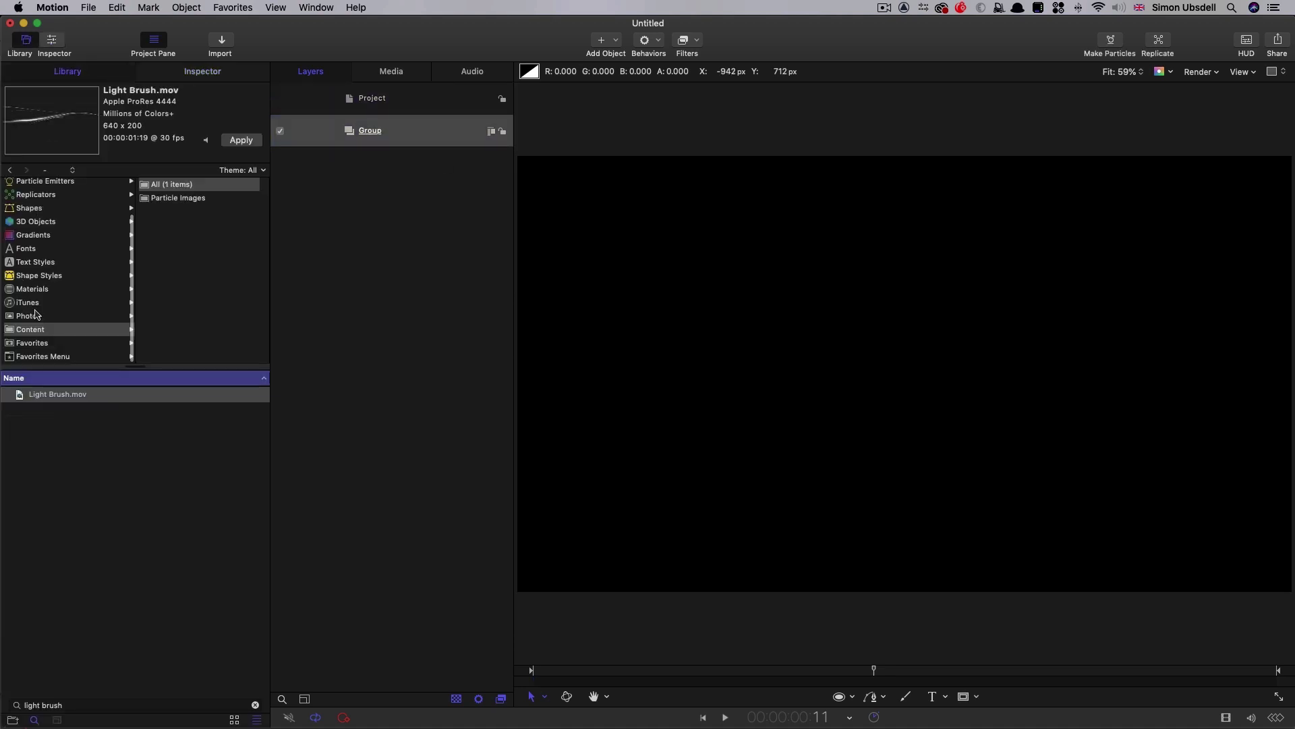
scroll(74, 222, "up", 3)
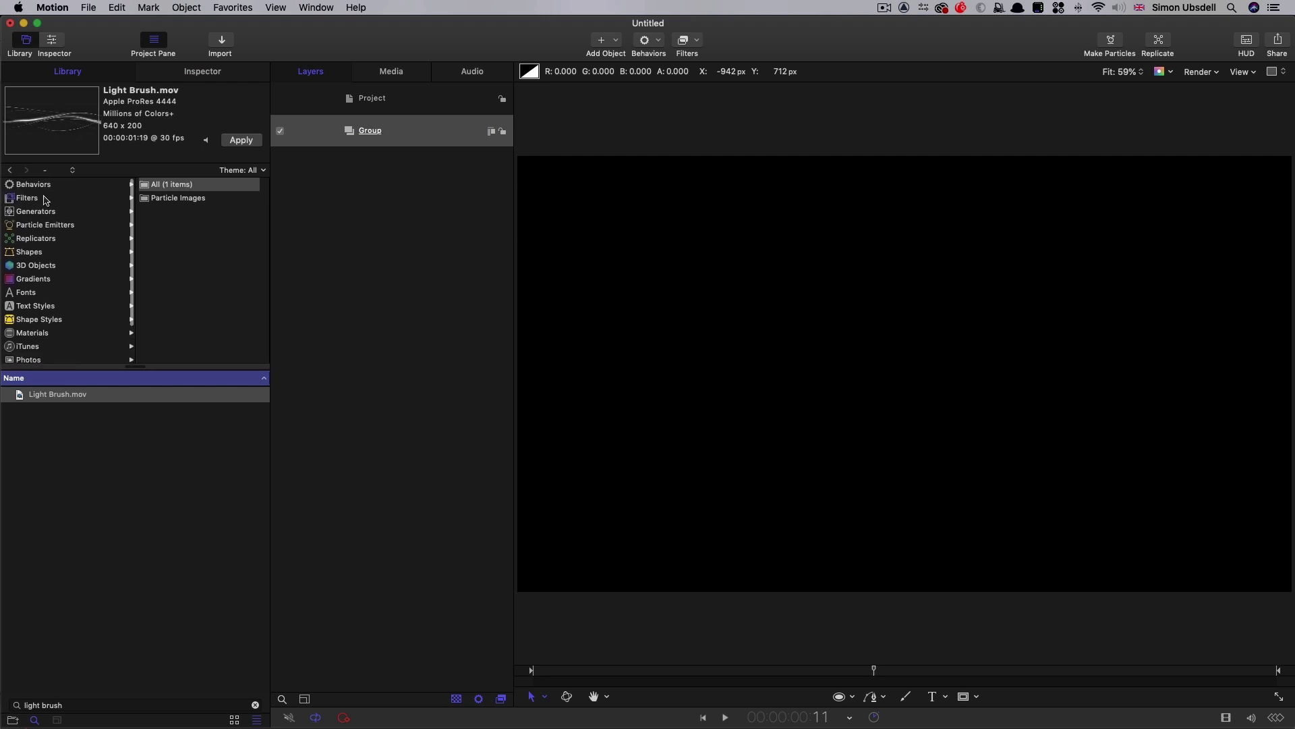
left_click(42, 213)
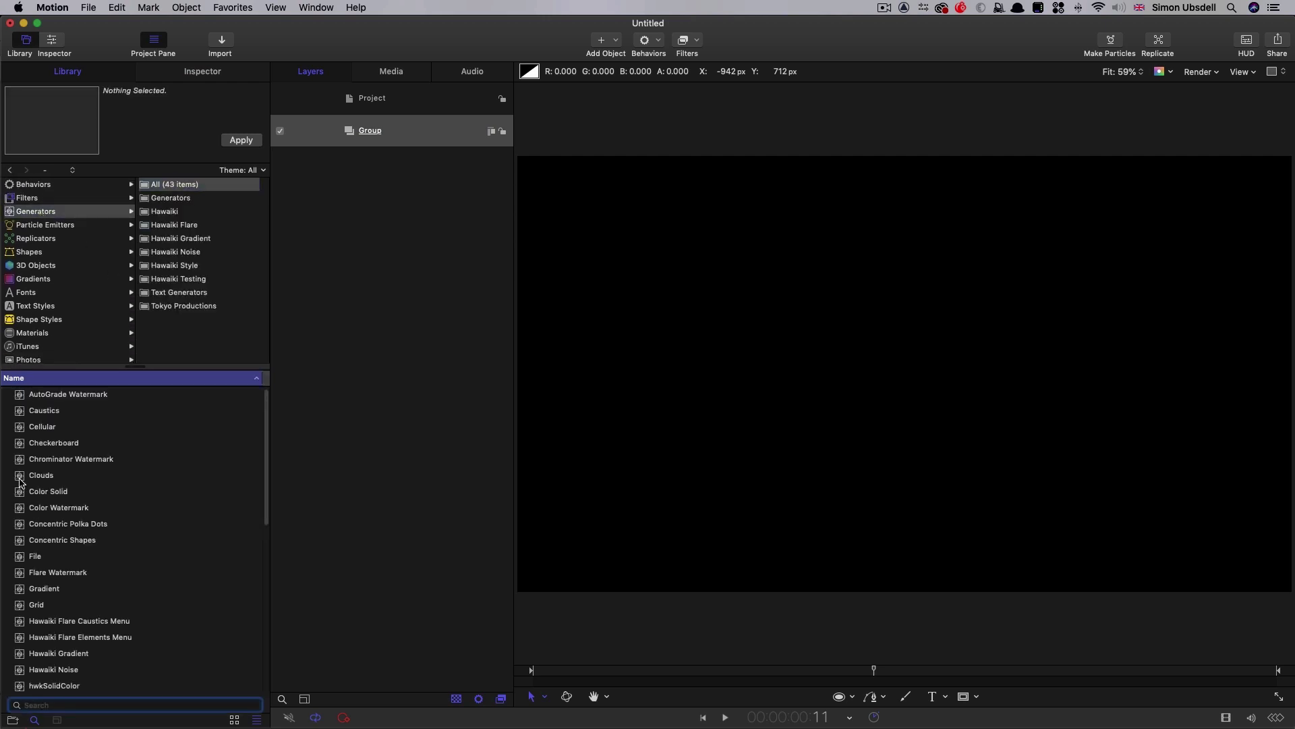
left_click_drag(22, 476, 376, 211)
Size the Clouds generator to 800 wide by 480 high
left_click(202, 71)
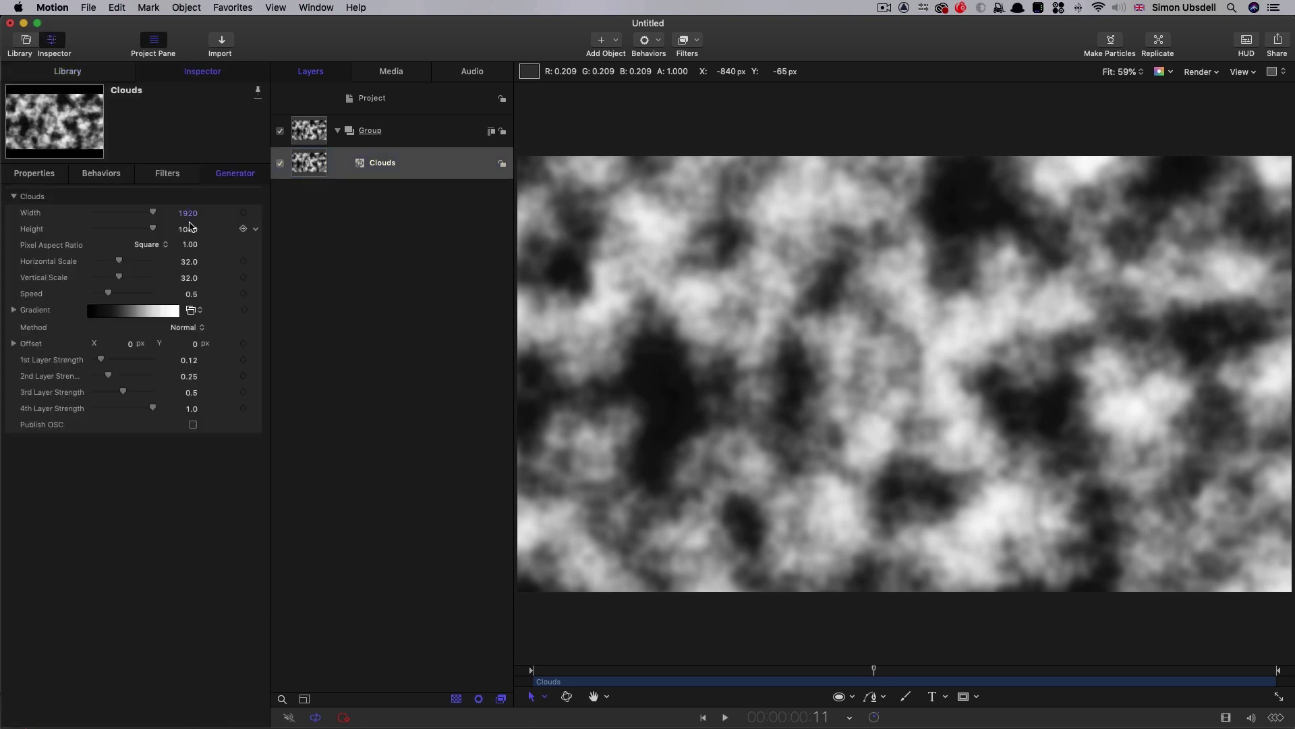
left_click(189, 213)
type("800")
key("Tab")
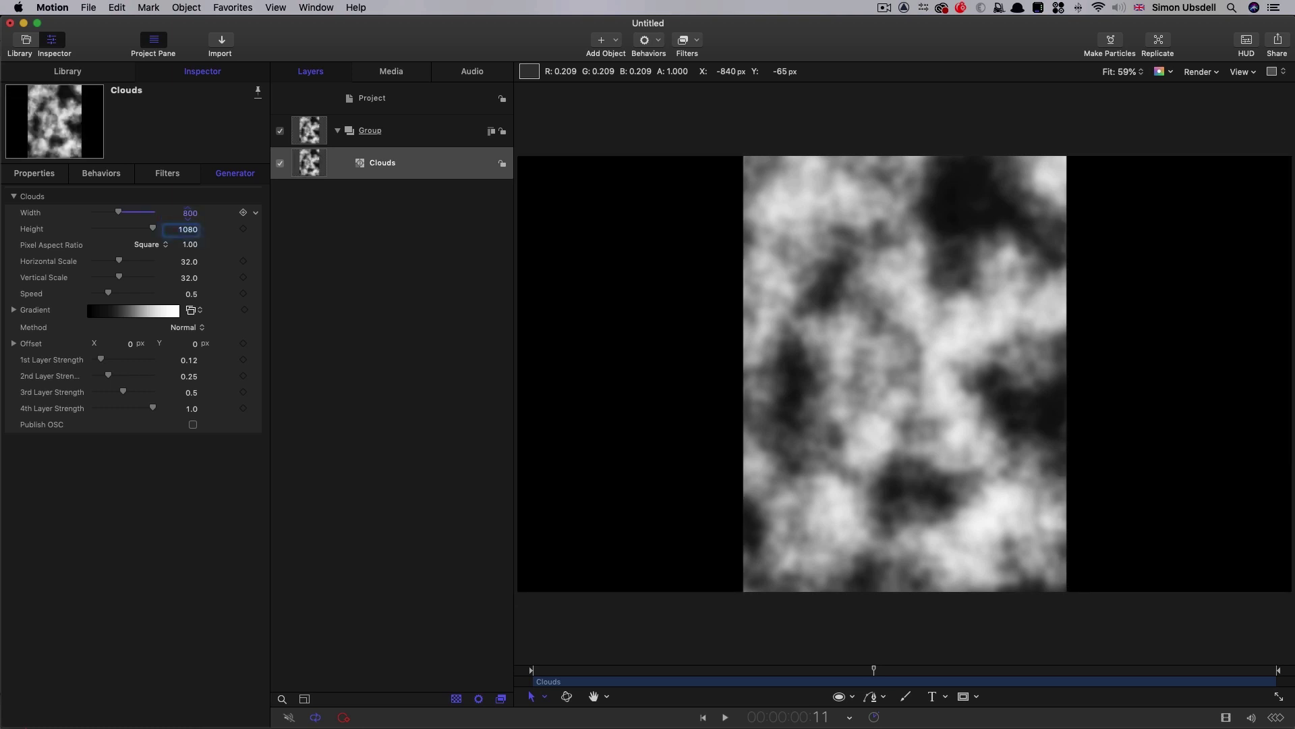
type("480")
key("Return")
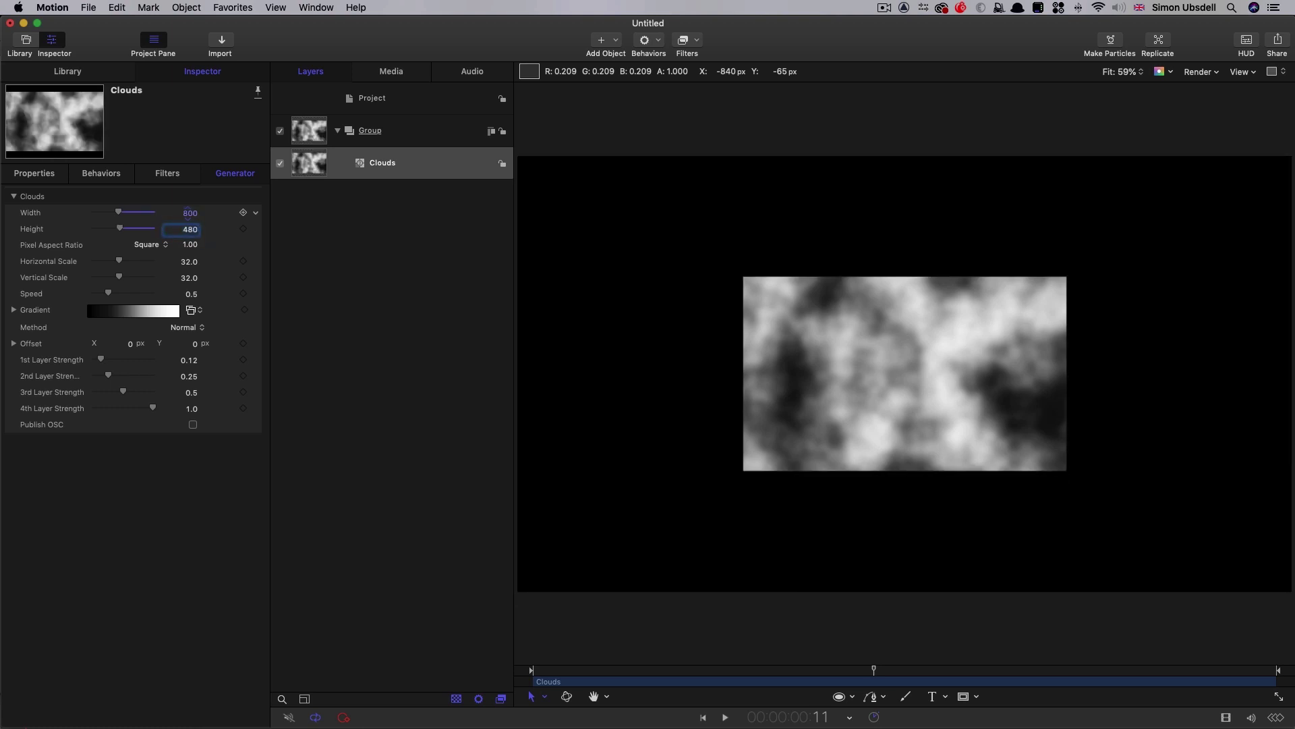
Set the Clouds horizontal and vertical scale to 8.0 and speed to 1.0
key("Tab")
key("Tab")
type("8")
key("Tab")
type("8")
key("Tab")
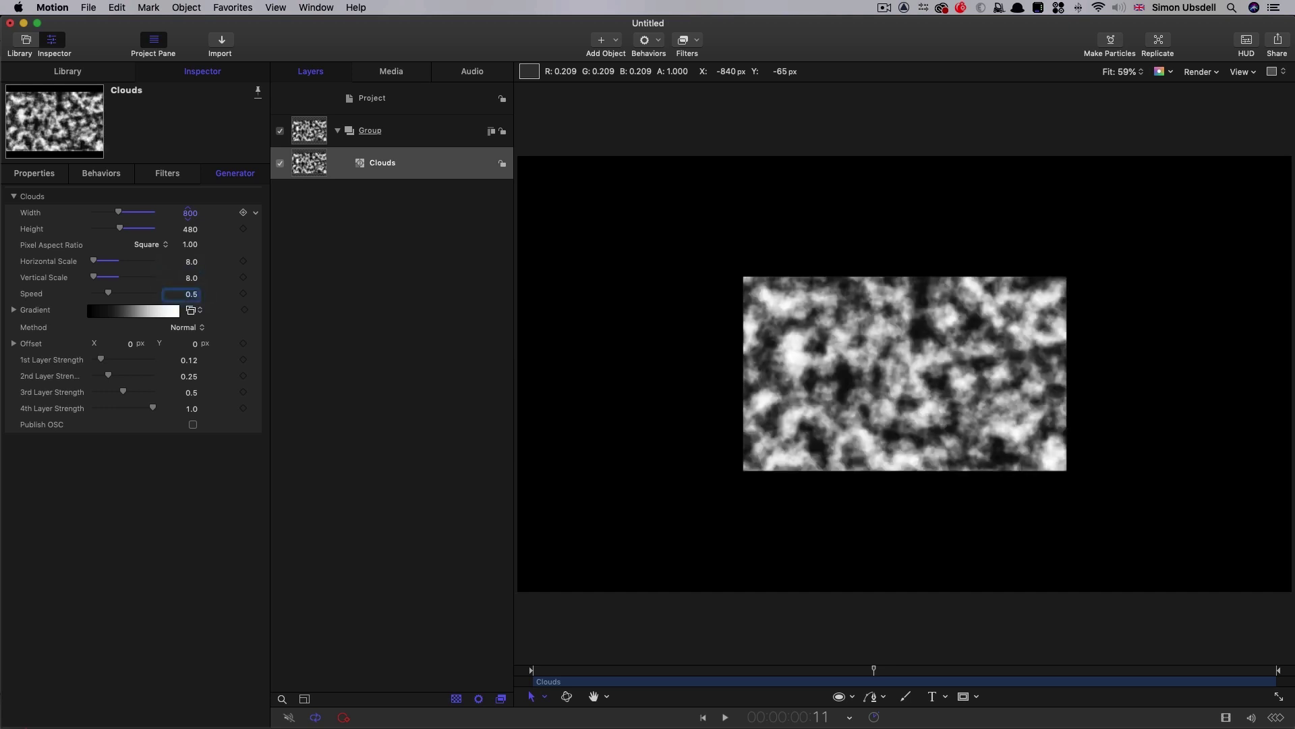
type("1")
key("Return")
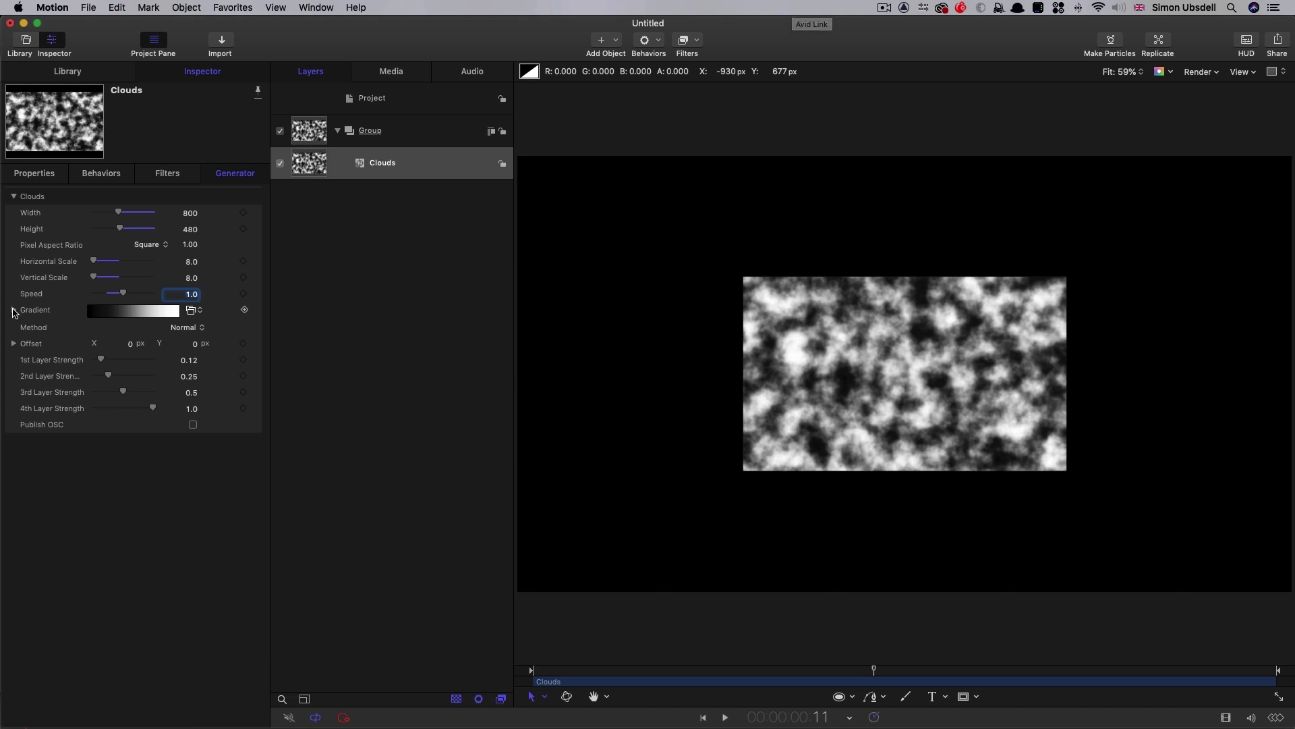
Lift the Clouds gradient's black stop to 10% brightness
left_click(14, 310)
left_click(12, 372)
left_click(189, 393)
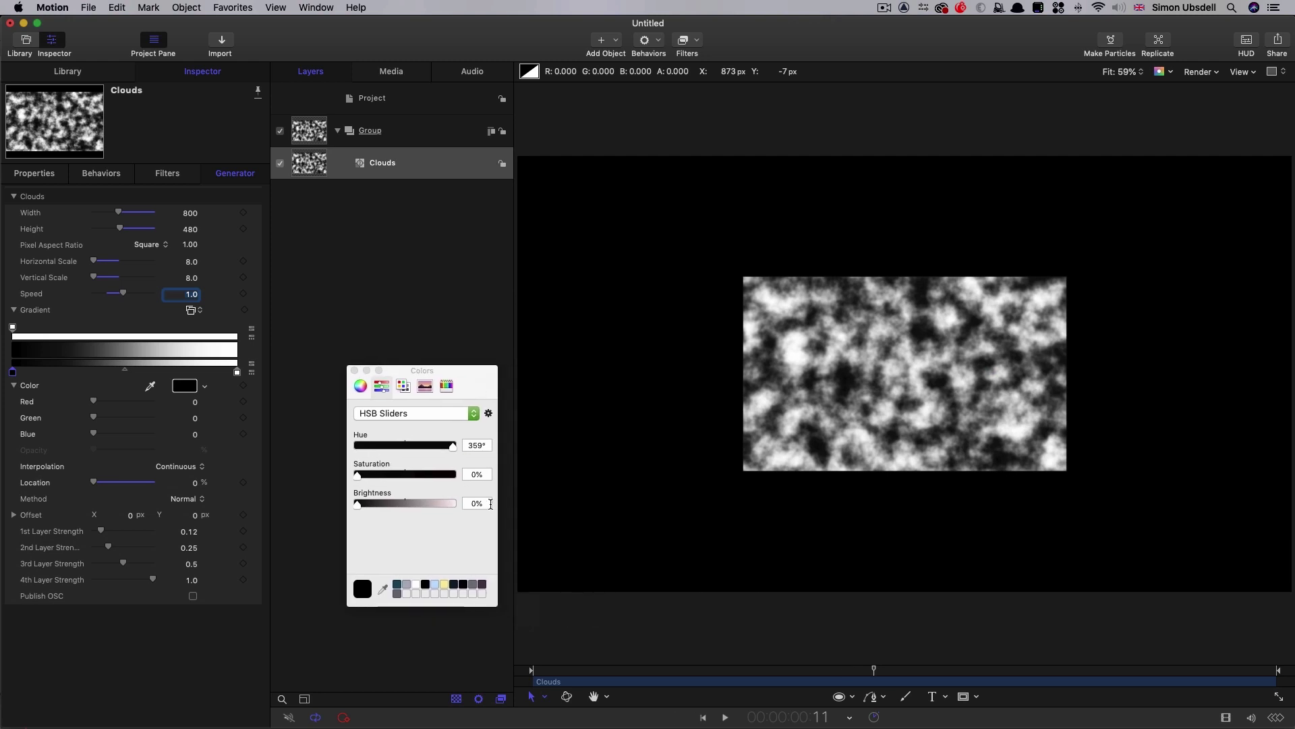
left_click(490, 504)
type("10")
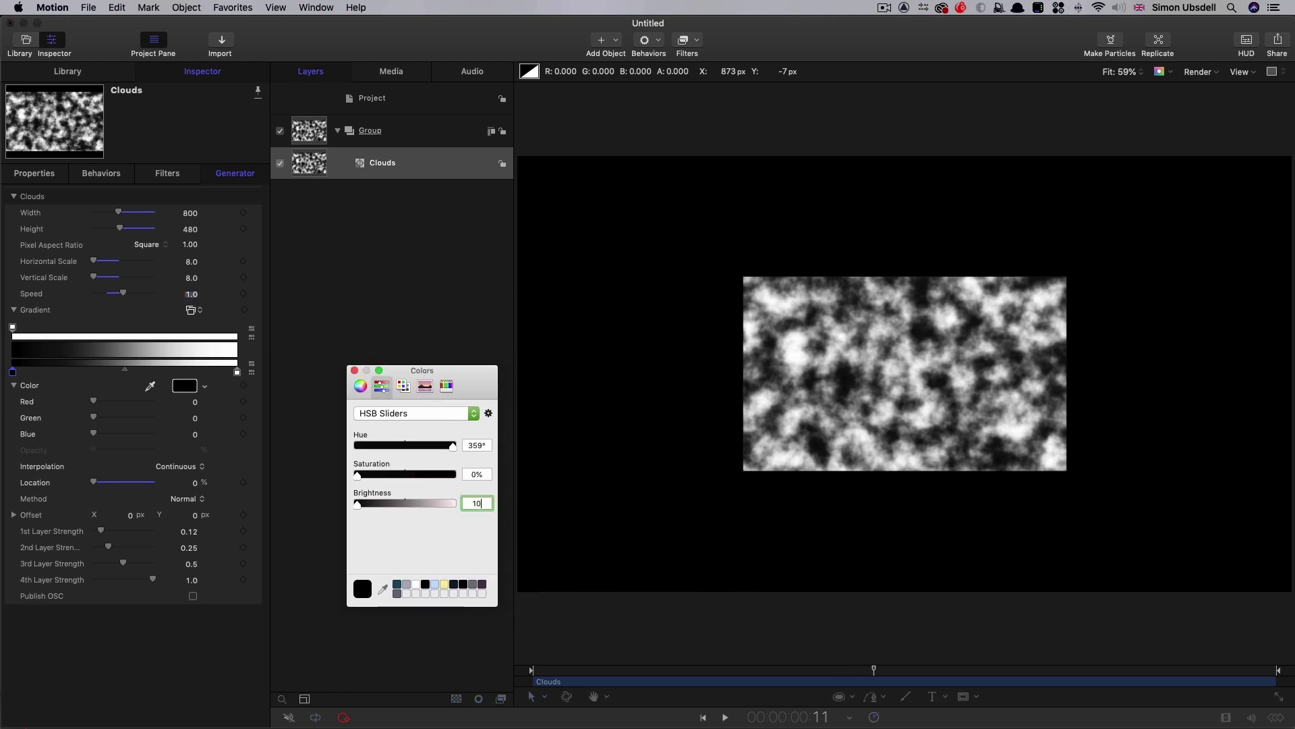
key("Return")
left_click(354, 370)
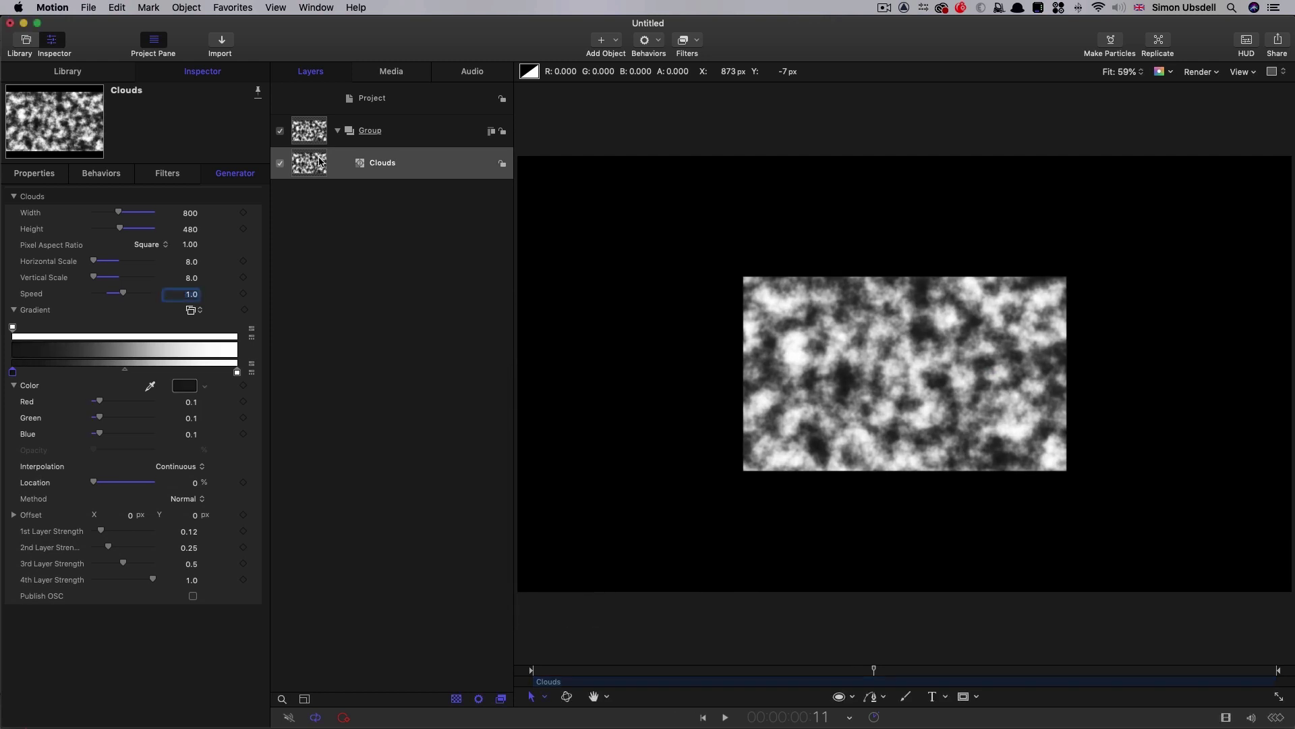
Apply a Twirl distortion filter to the Clouds
left_click(687, 40)
mouse_move(694, 99)
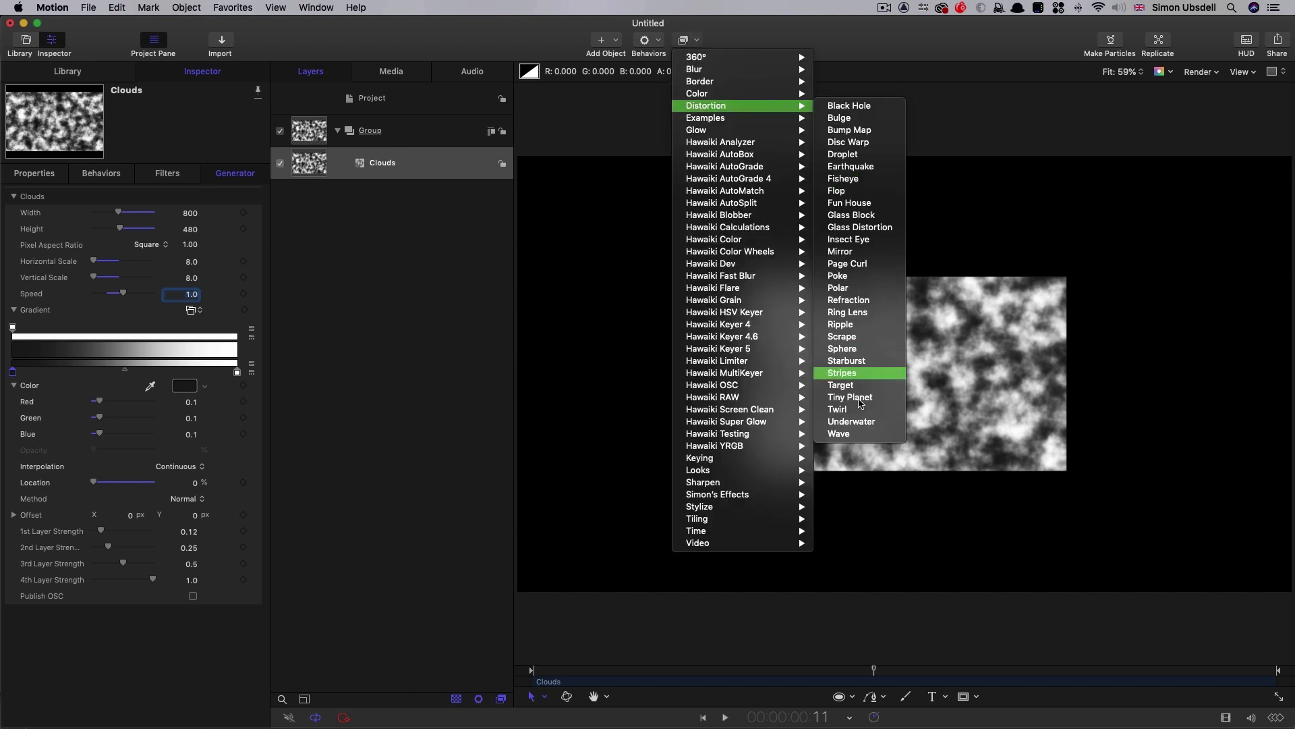
left_click(854, 411)
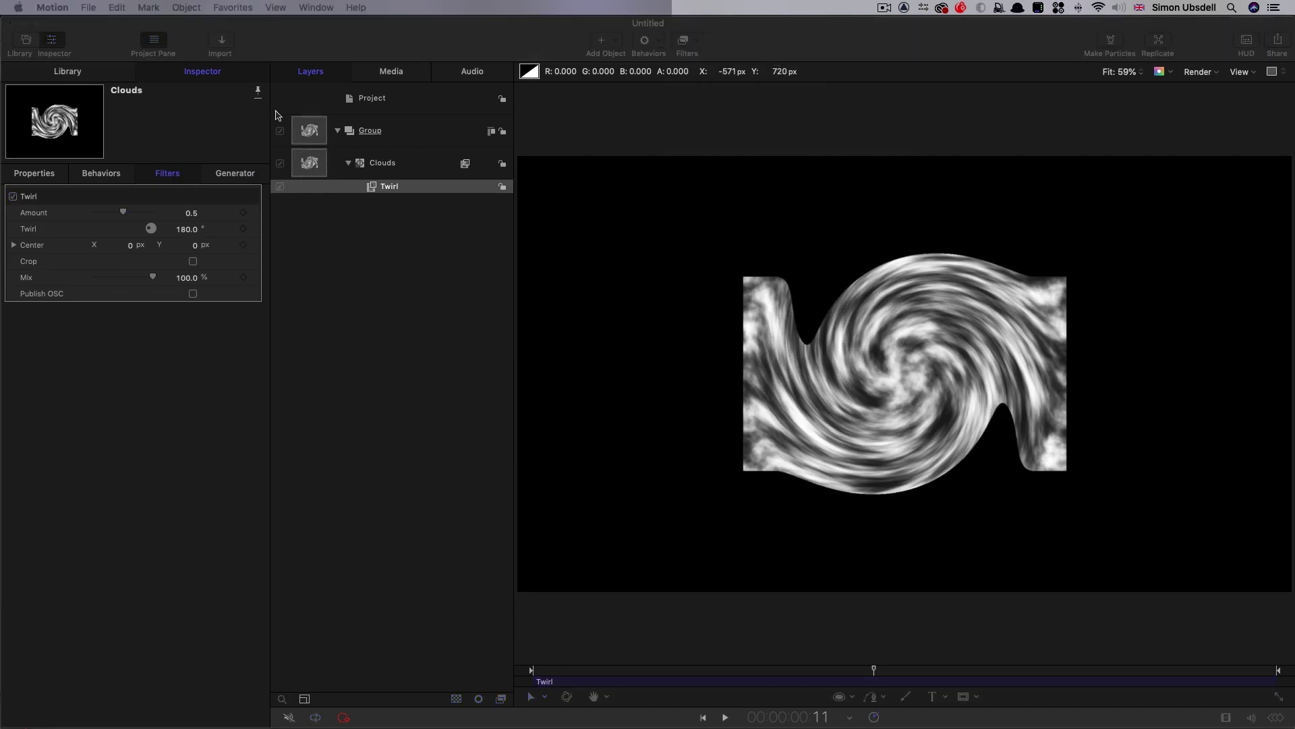
Add a Random Tile filter to the Group (radius 120, feathering 0.65) and fix it at 1920×1080
left_click(313, 132)
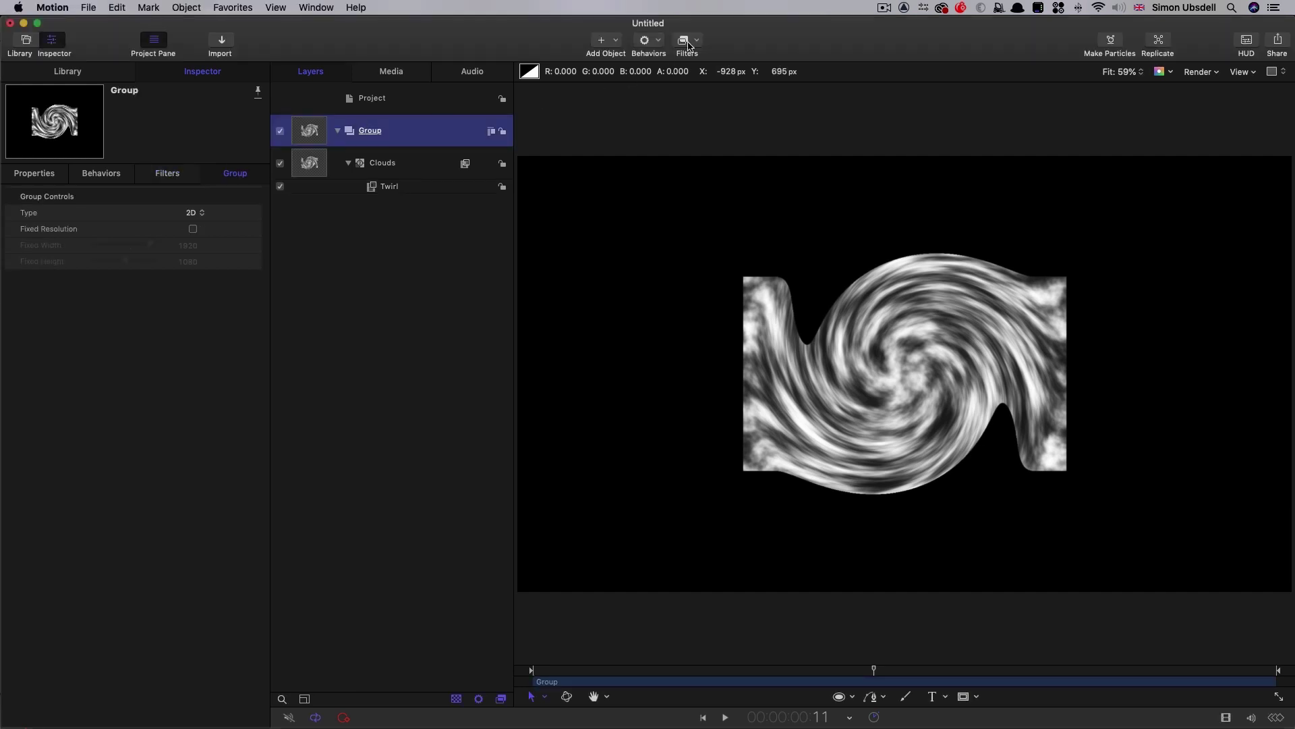
left_click(699, 40)
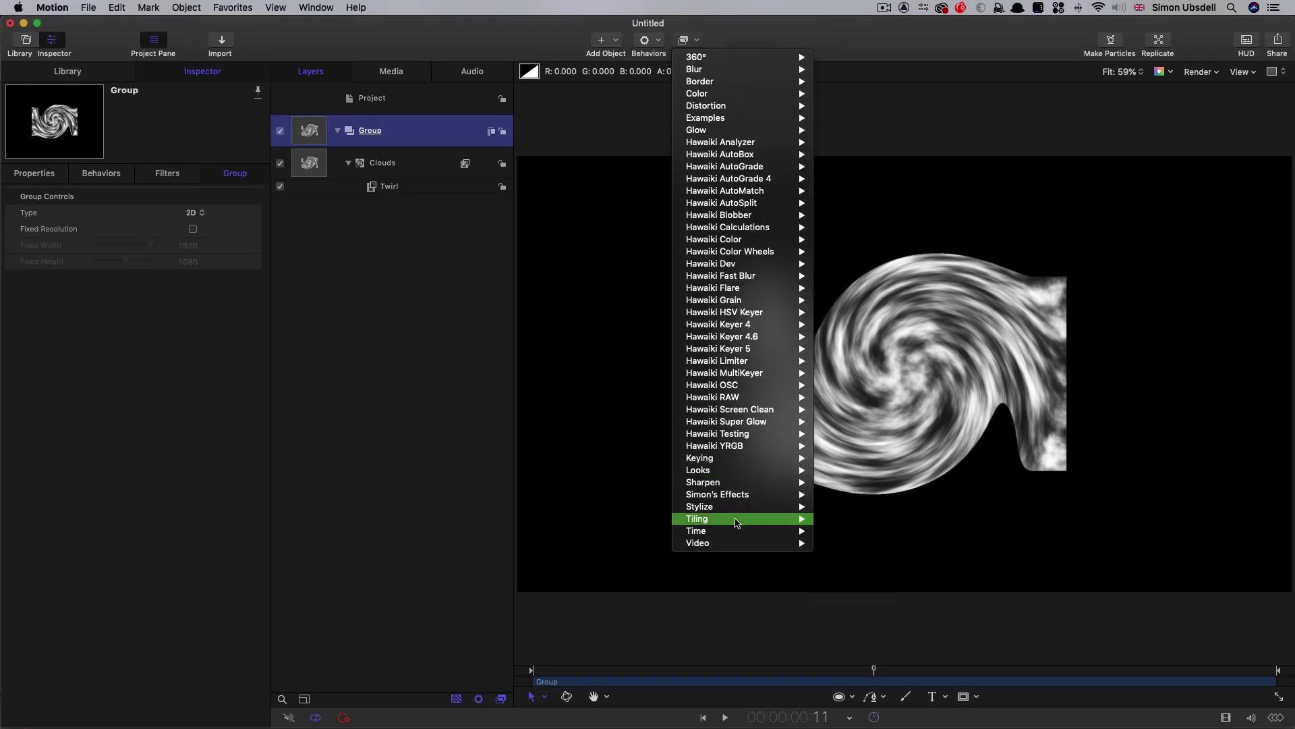
mouse_move(742, 518)
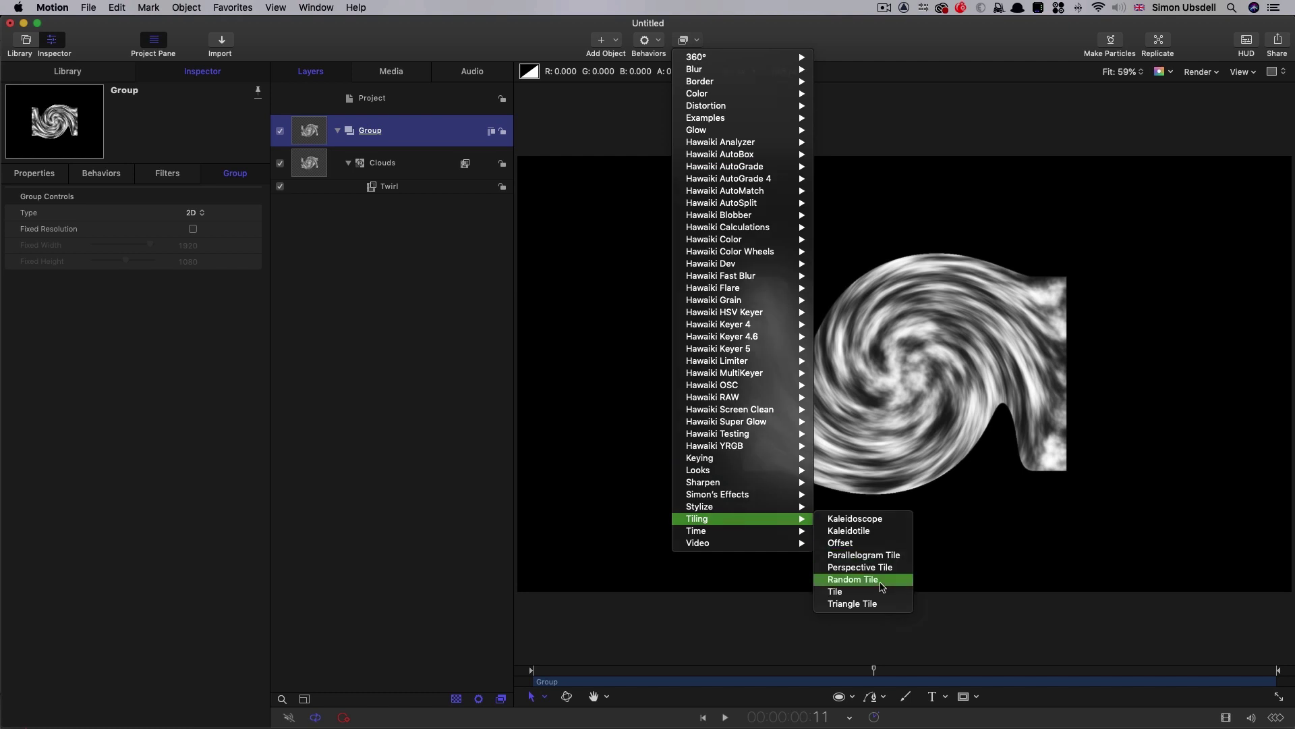
left_click(871, 579)
left_click(185, 229)
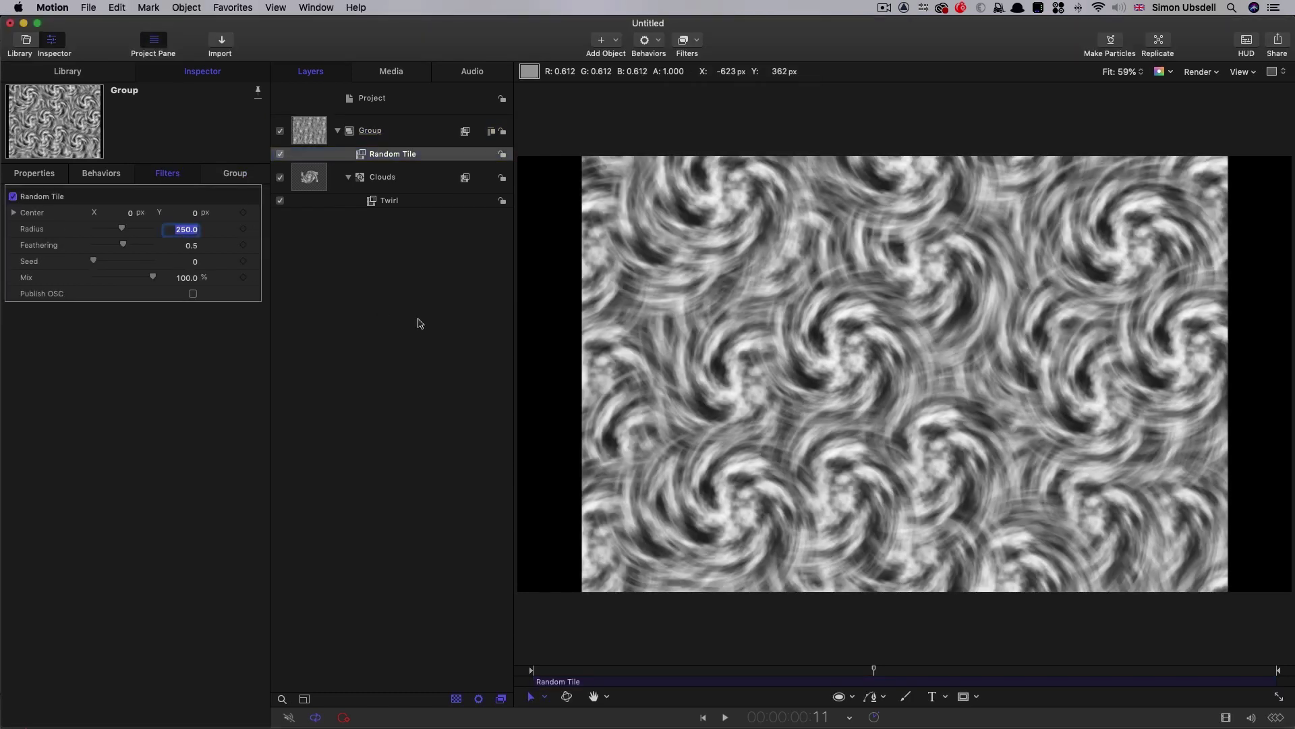
type("120")
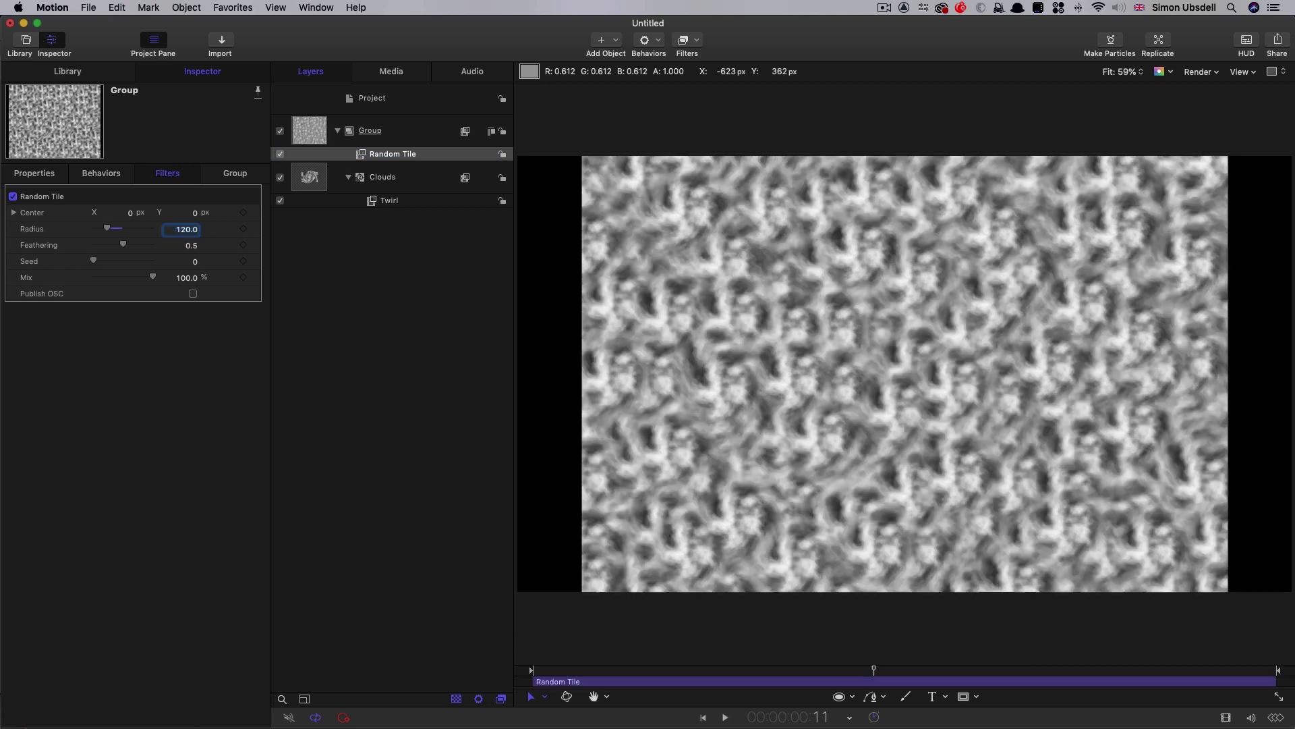
key("Tab")
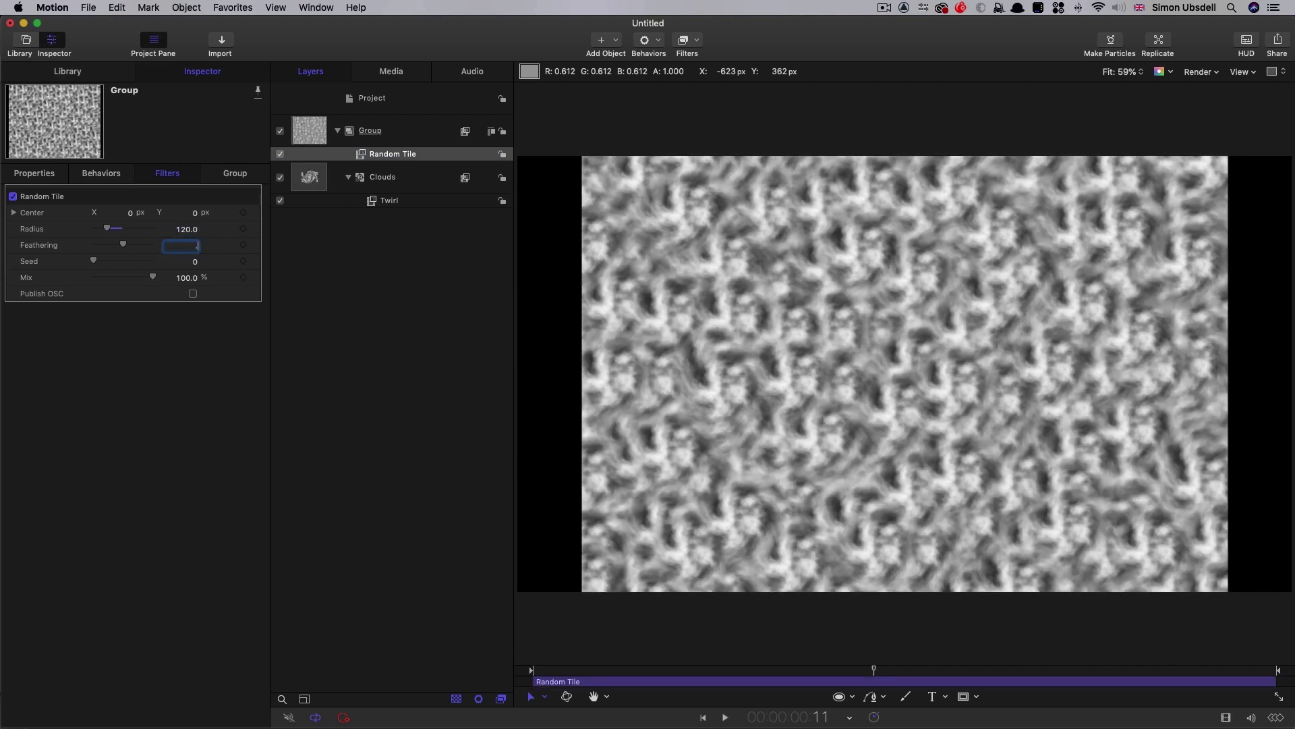
key("Return")
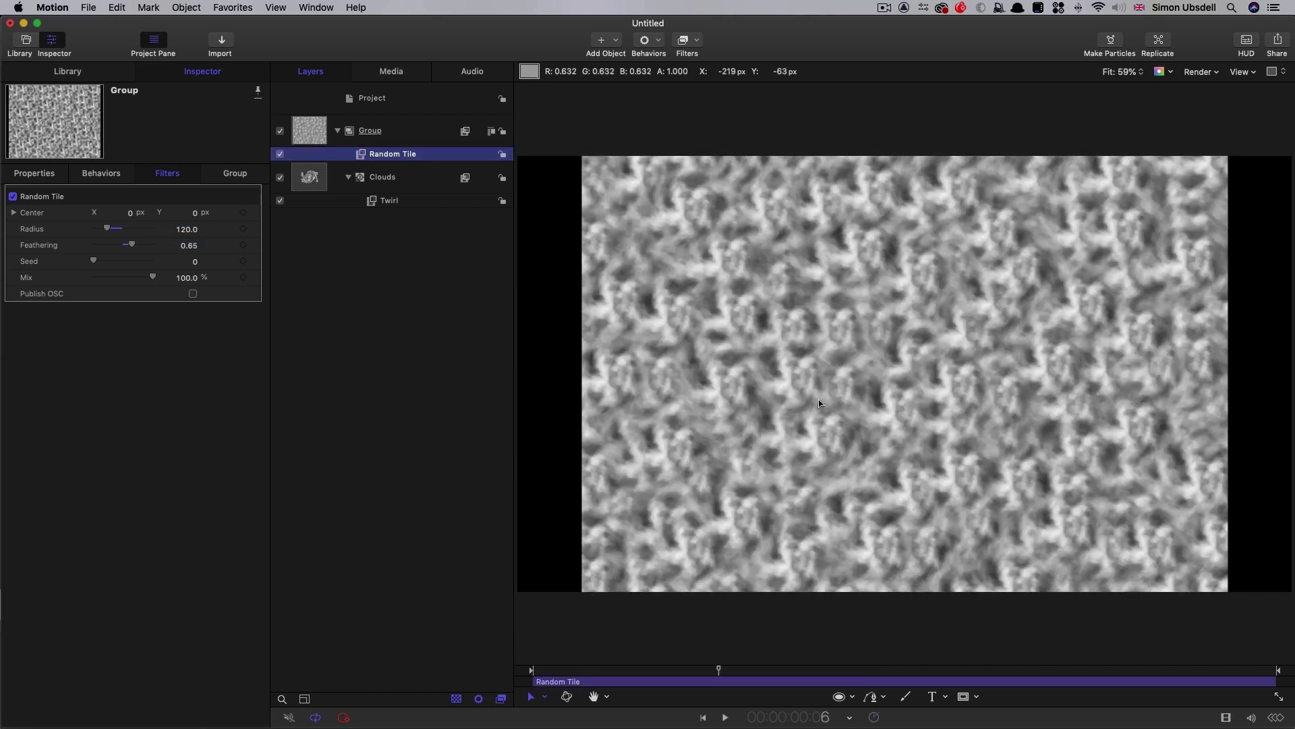
left_click(312, 132)
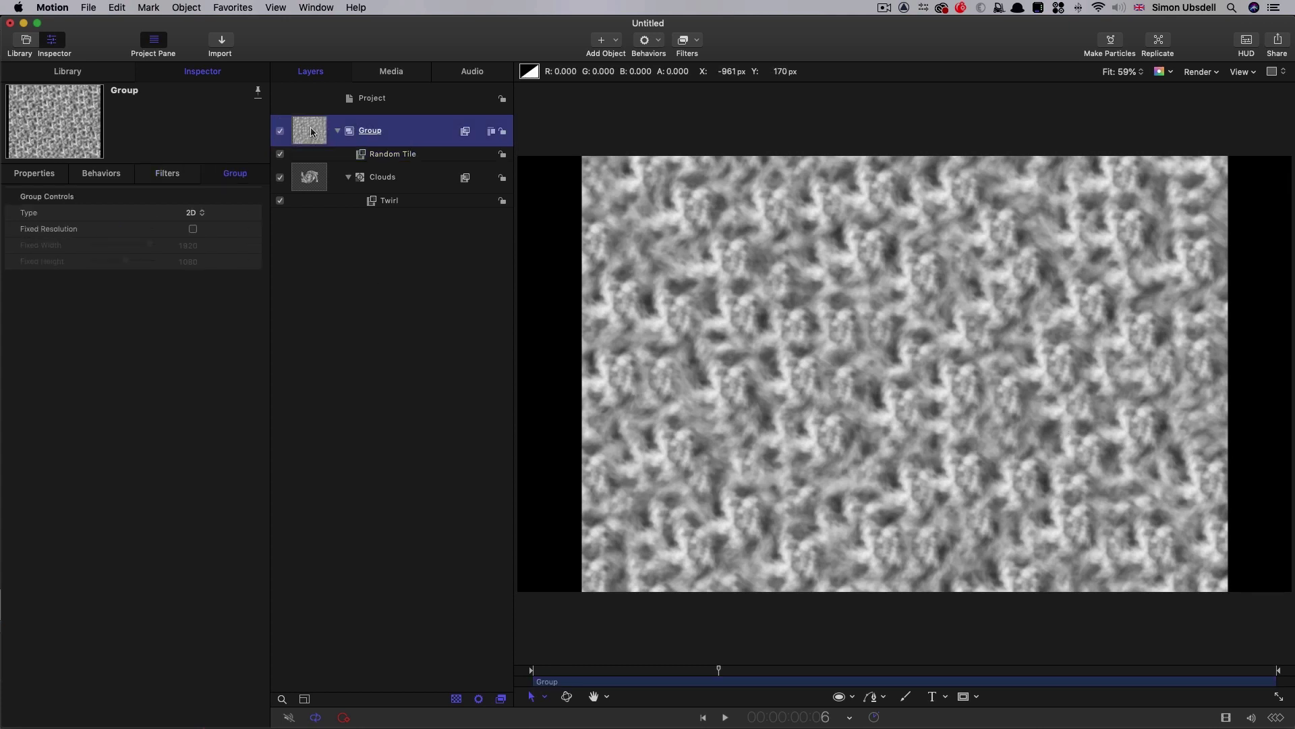
left_click(193, 230)
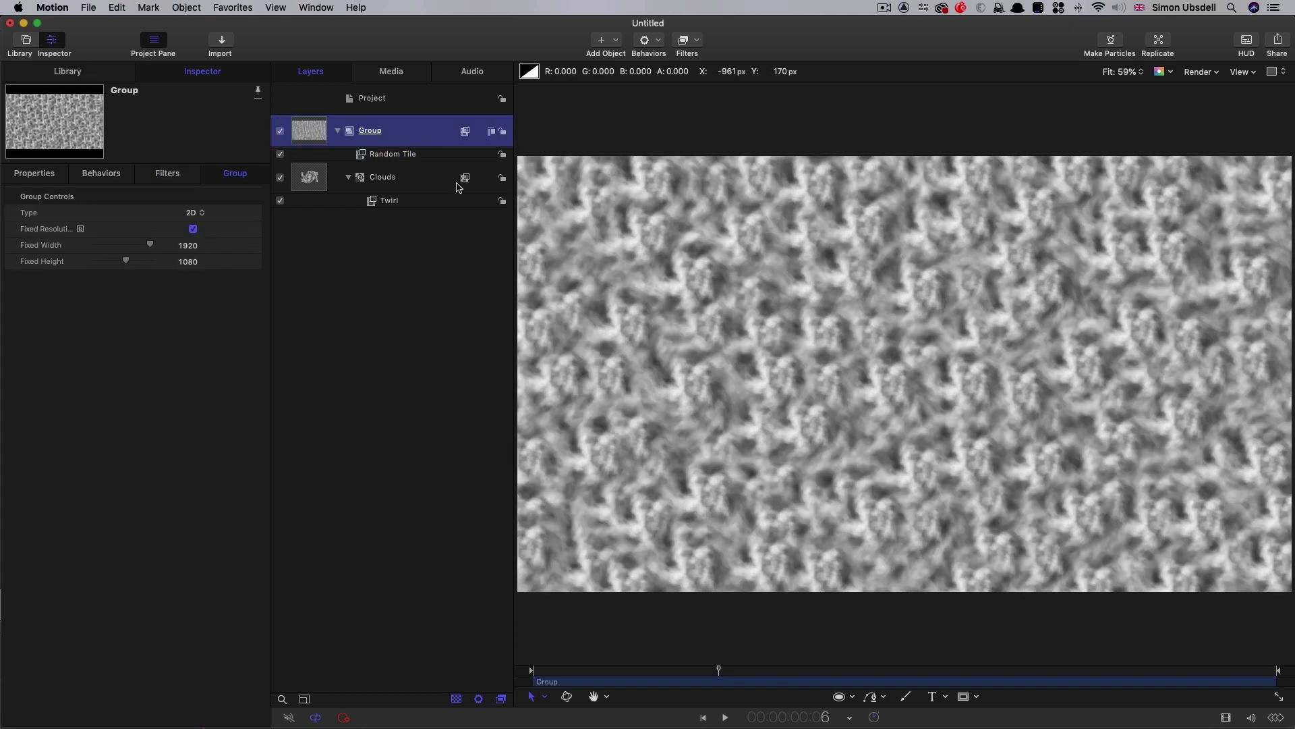
Add a Rate parameter behavior driving all axes of the Clouds Offset
left_click(305, 179)
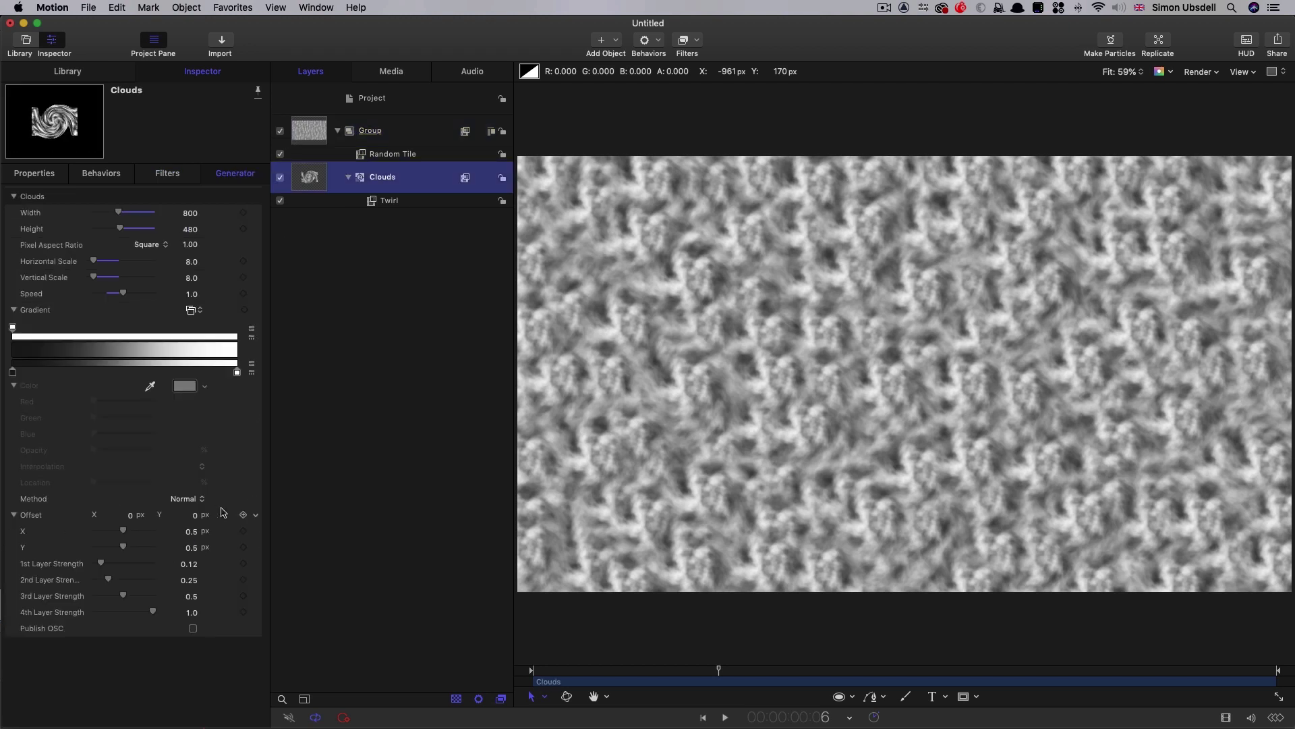
left_click(257, 517)
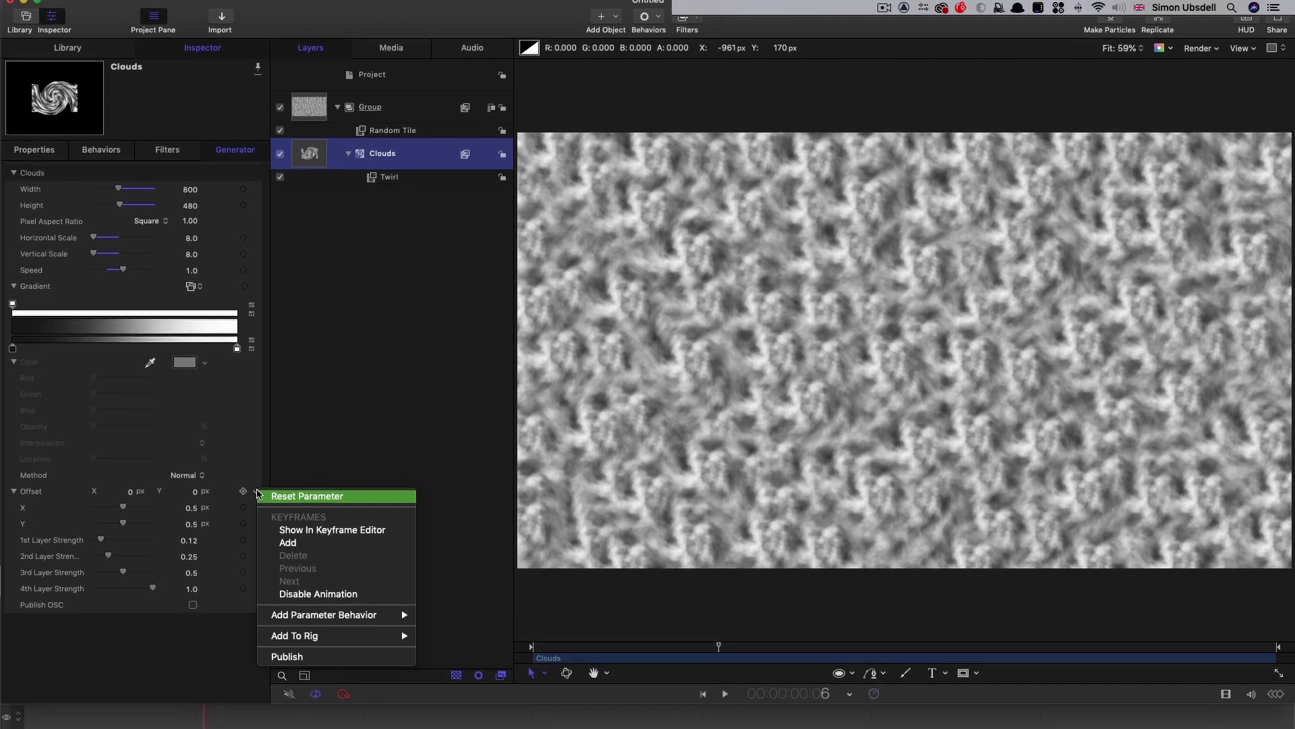
mouse_move(308, 643)
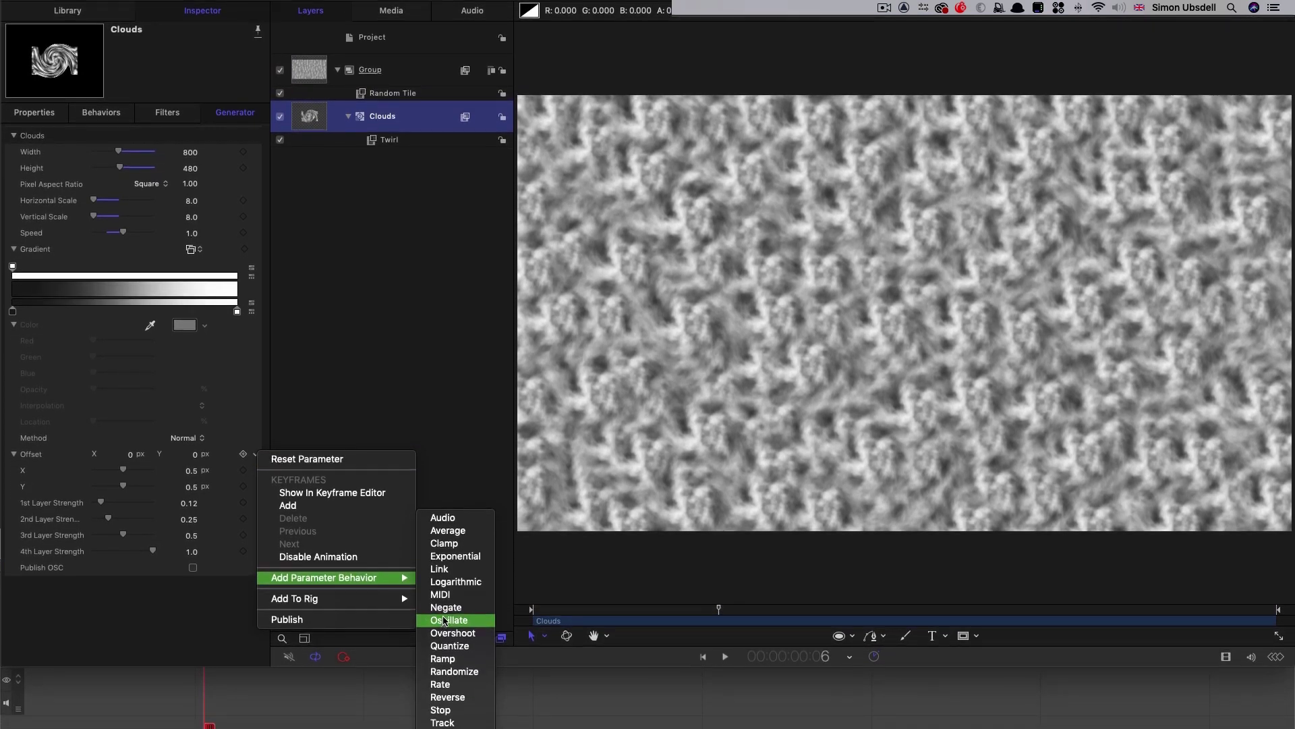
left_click(442, 684)
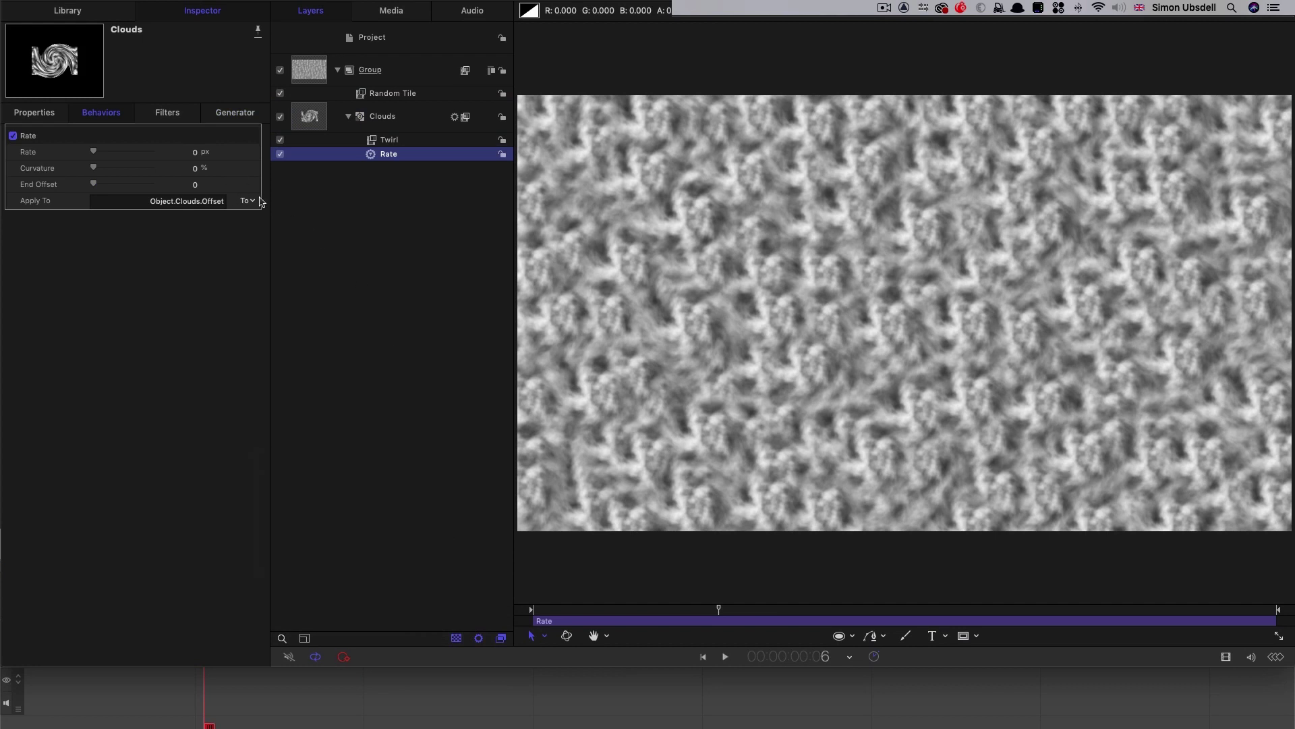
left_click(256, 201)
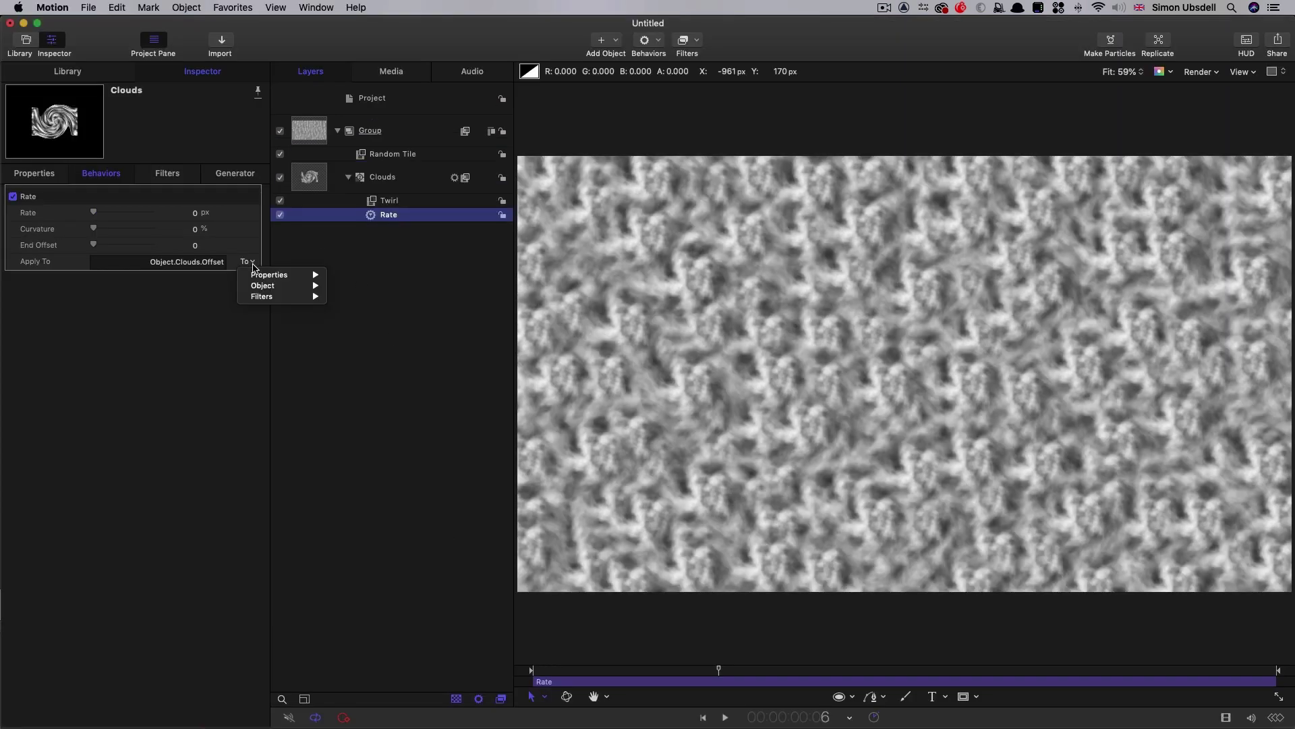
mouse_move(278, 288)
mouse_move(355, 293)
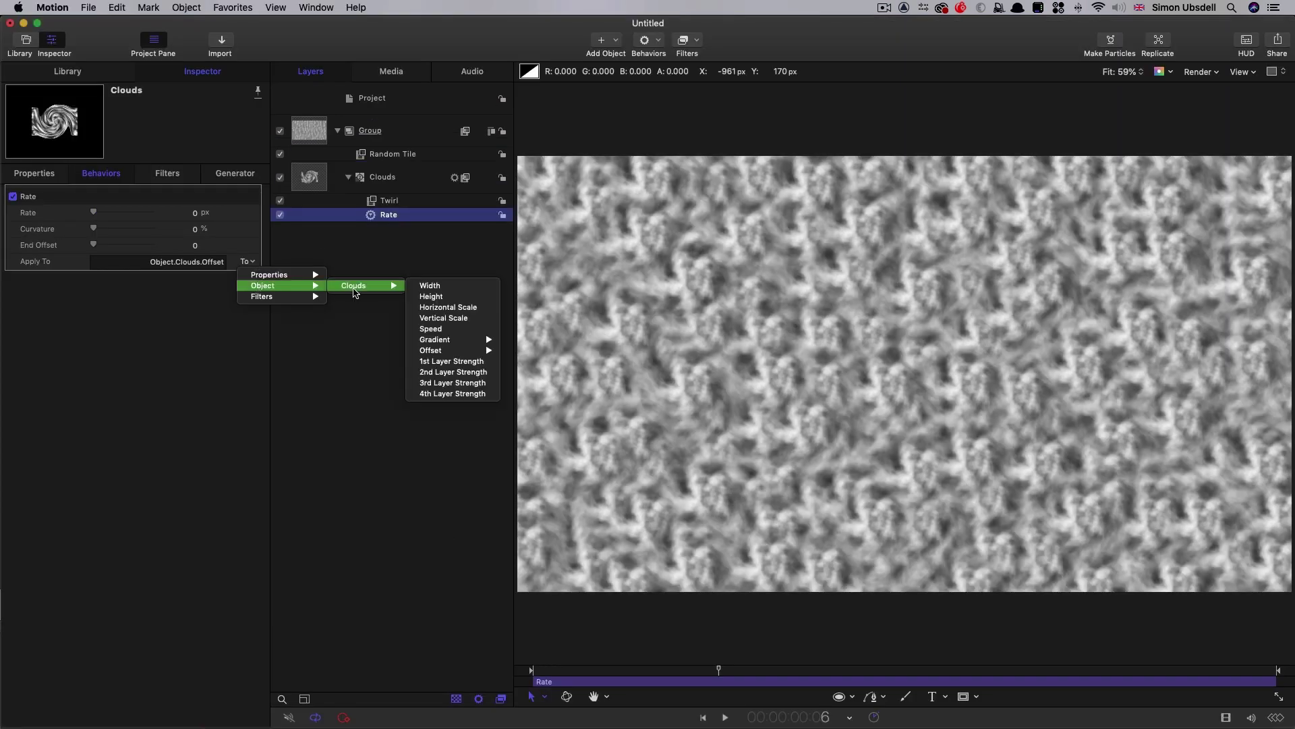
mouse_move(465, 351)
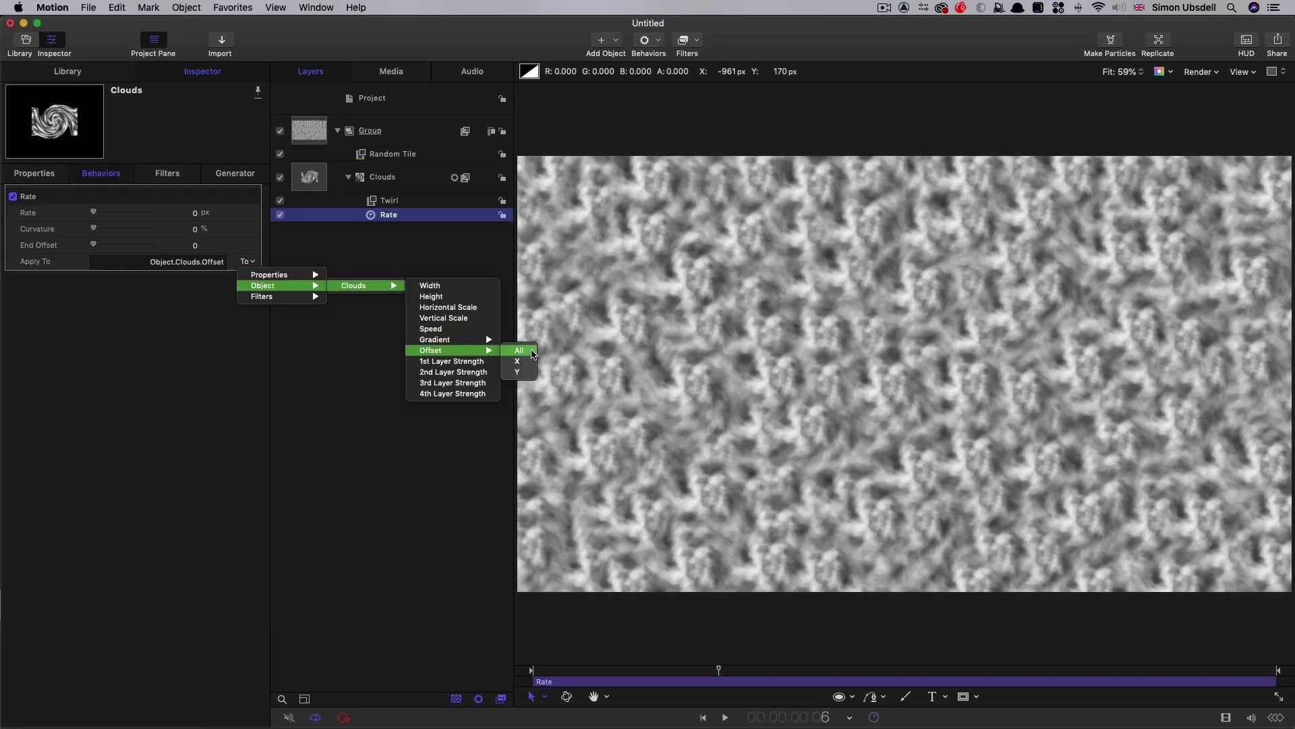
left_click(518, 351)
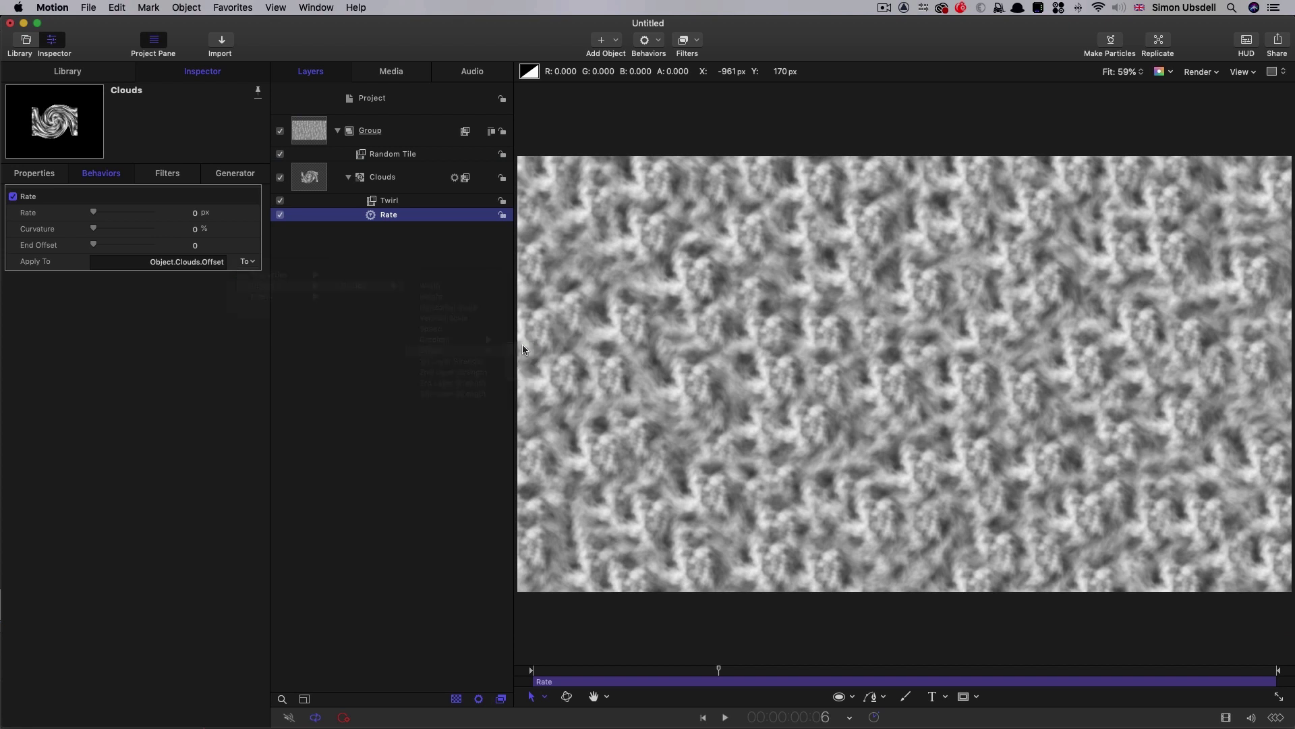
Set the Rate to -0.1 px and preview the drifting texture
left_click(195, 214)
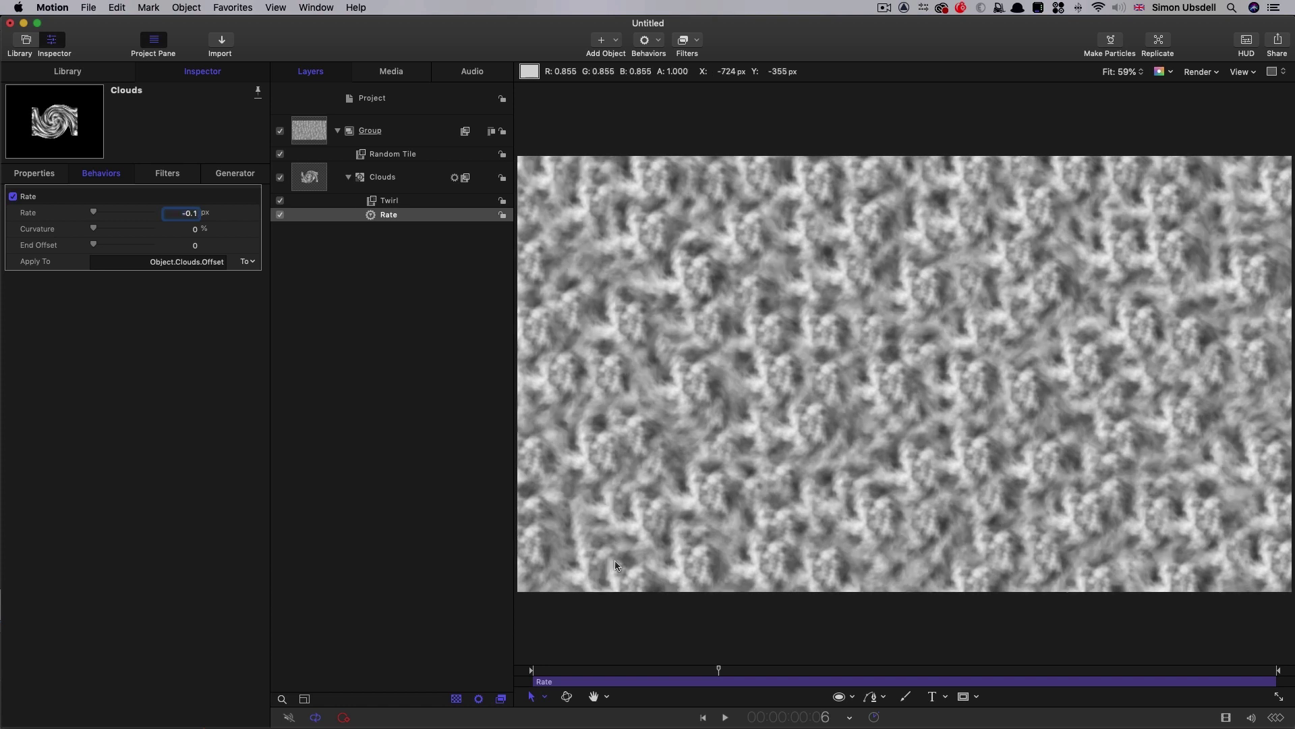
left_click_drag(719, 670, 530, 675)
key("space")
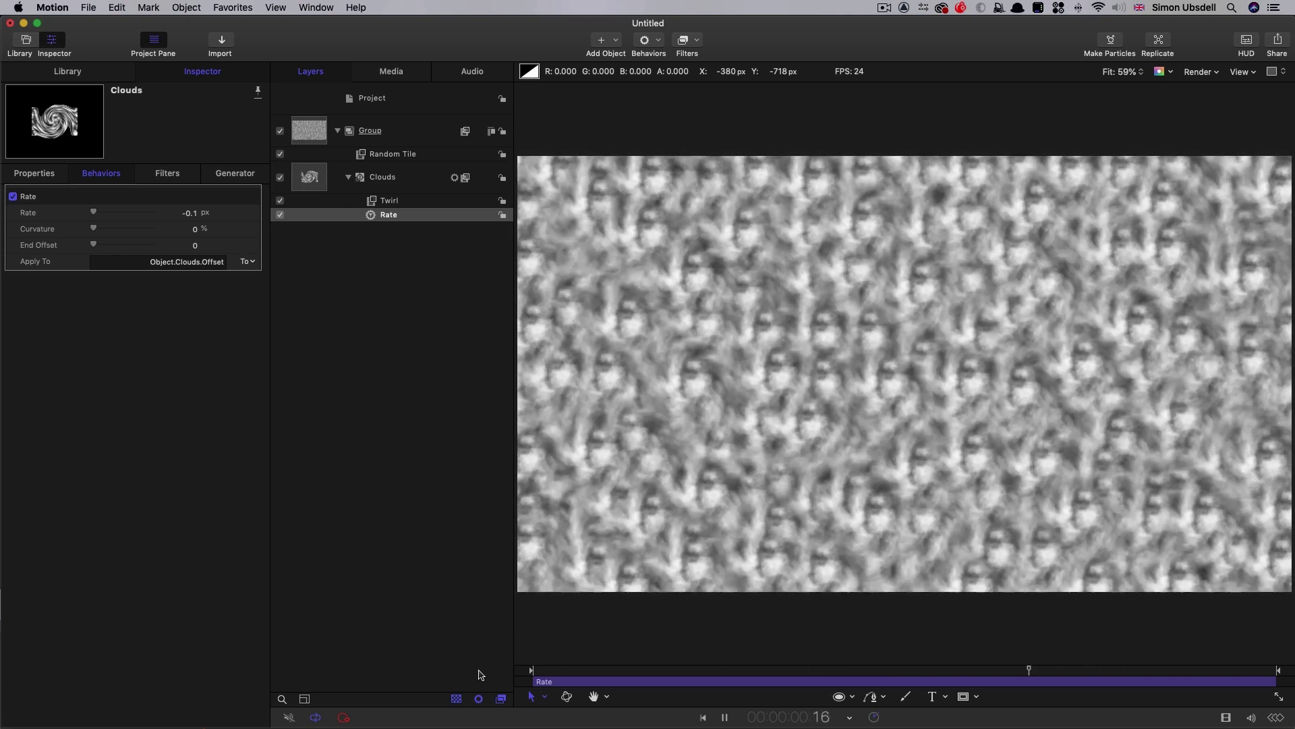
key("space")
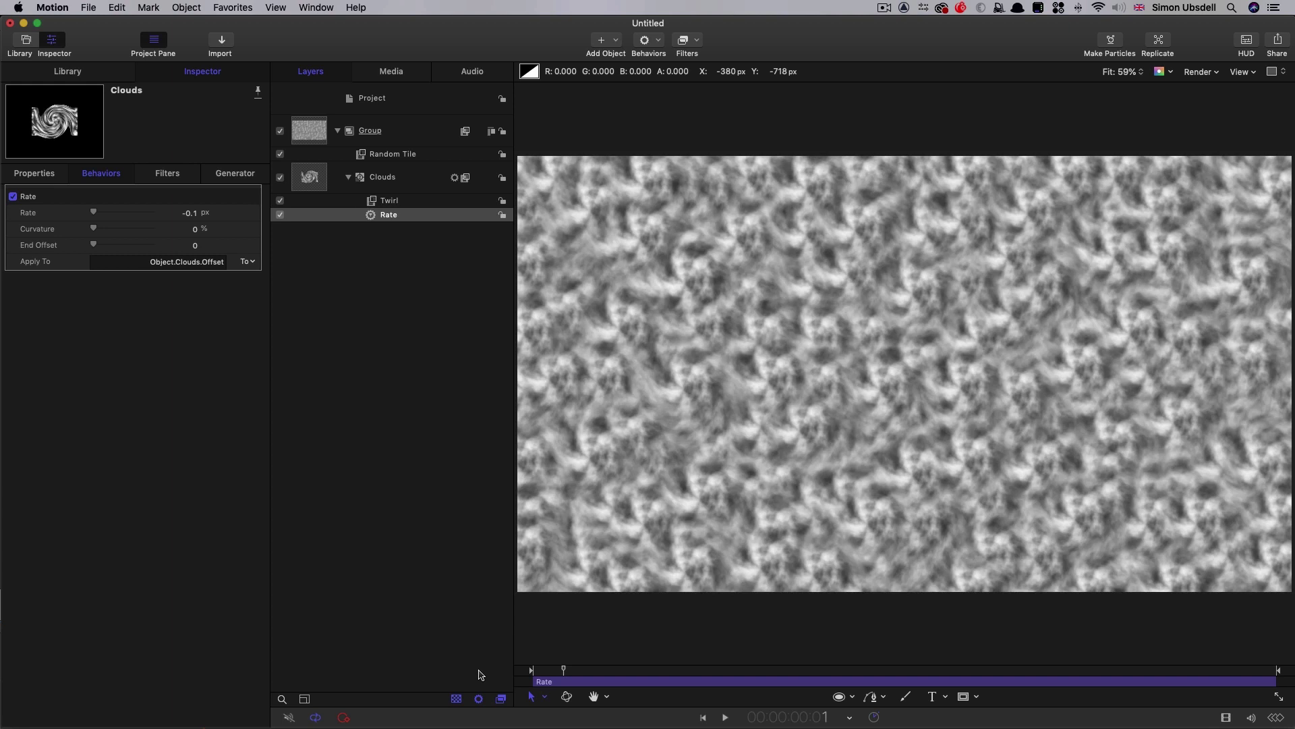
Export the project as an Apple ProRes 422 Proxy movie titled BurnTexture_ into the Media folder
left_click(1278, 43)
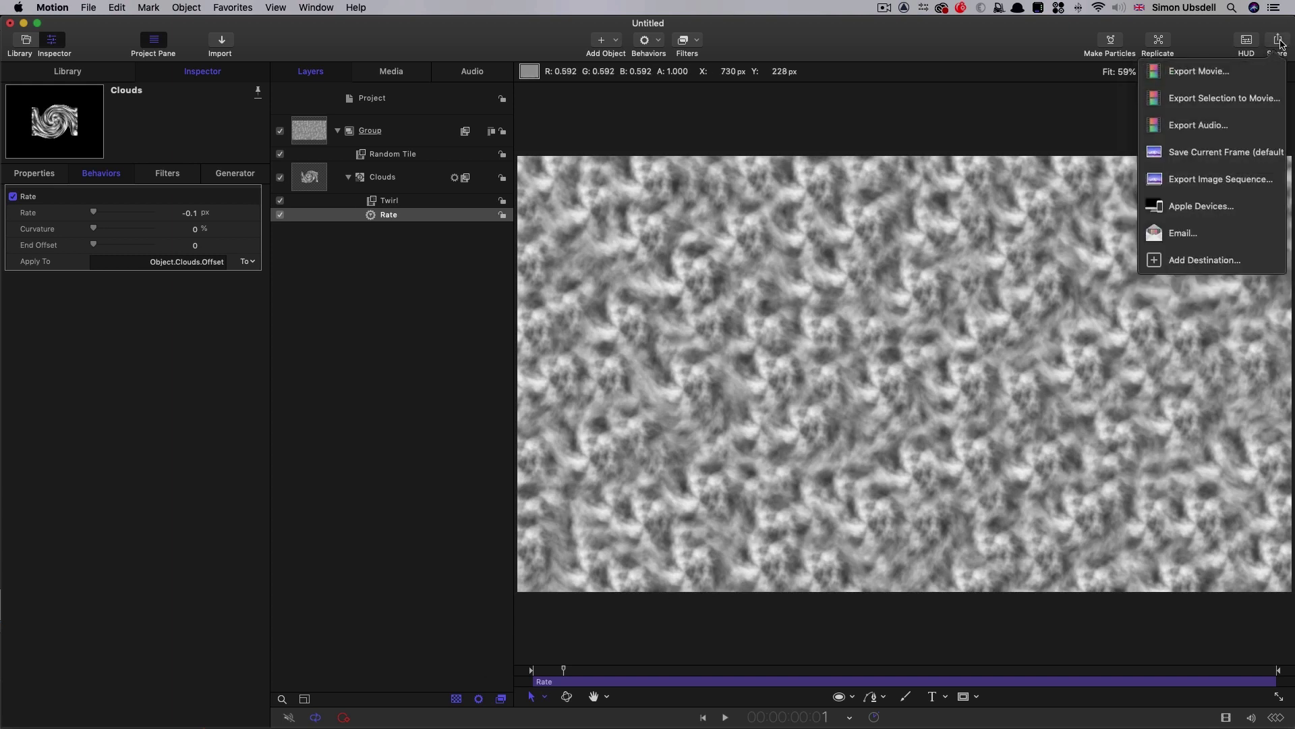
left_click(1242, 77)
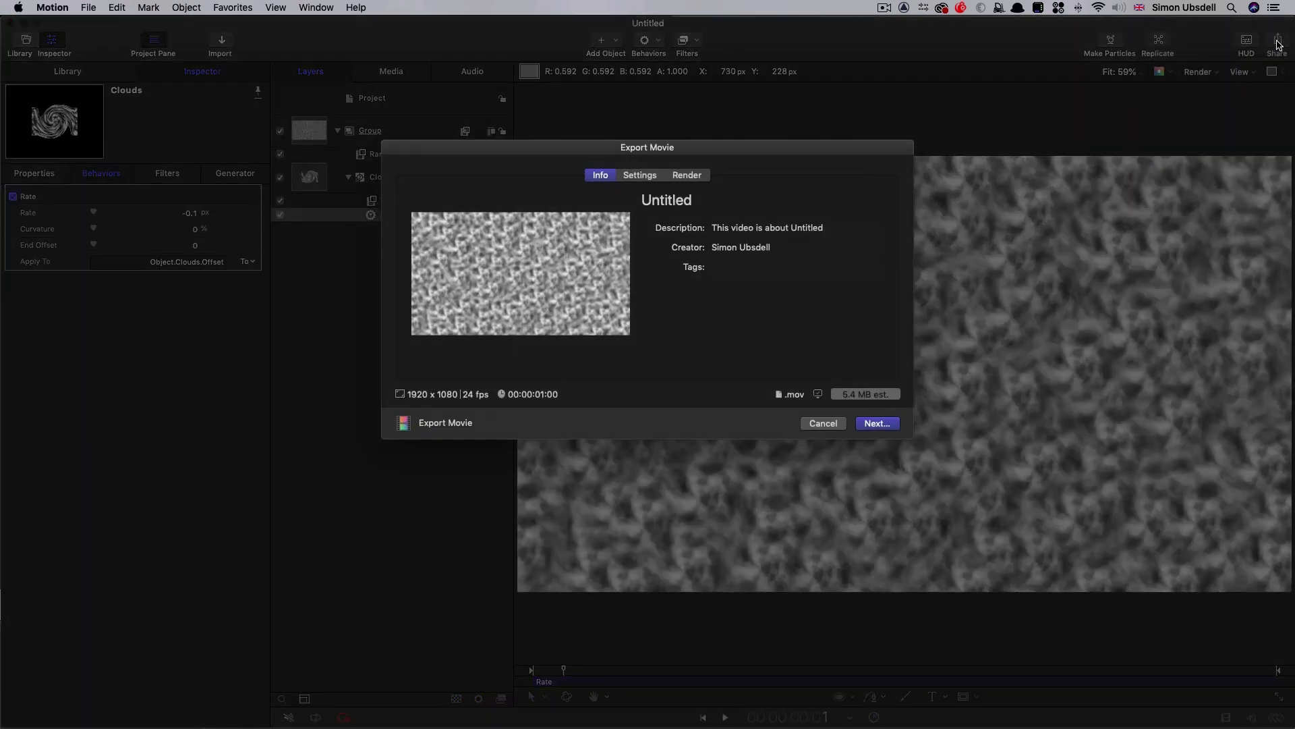
left_click(695, 203)
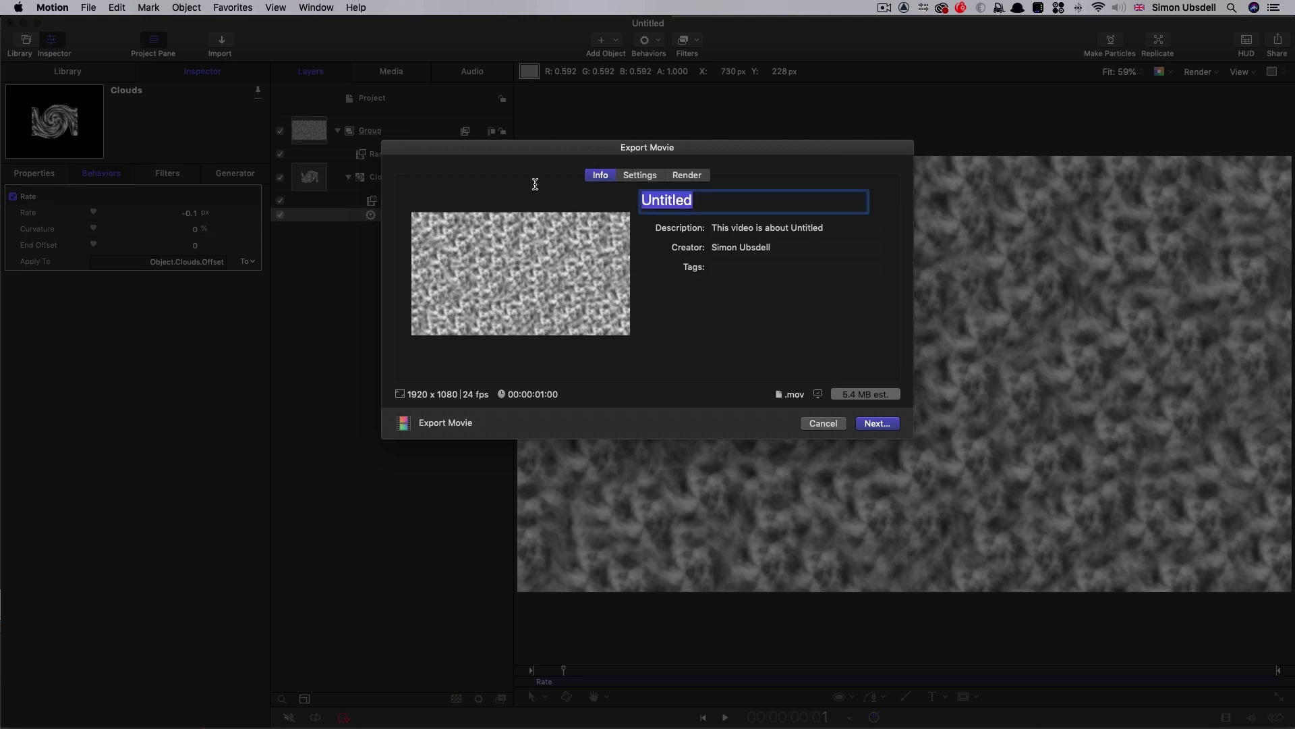
type("BurnTexture")
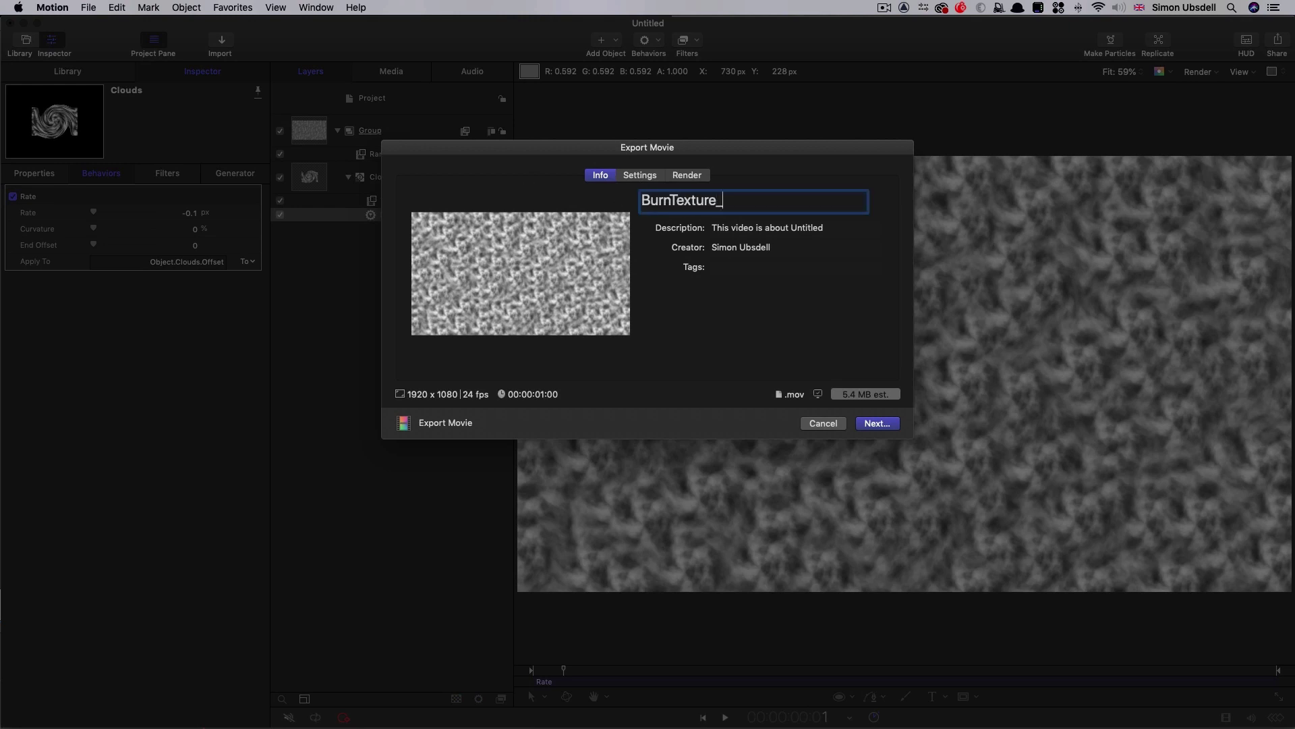
type("_")
left_click(633, 176)
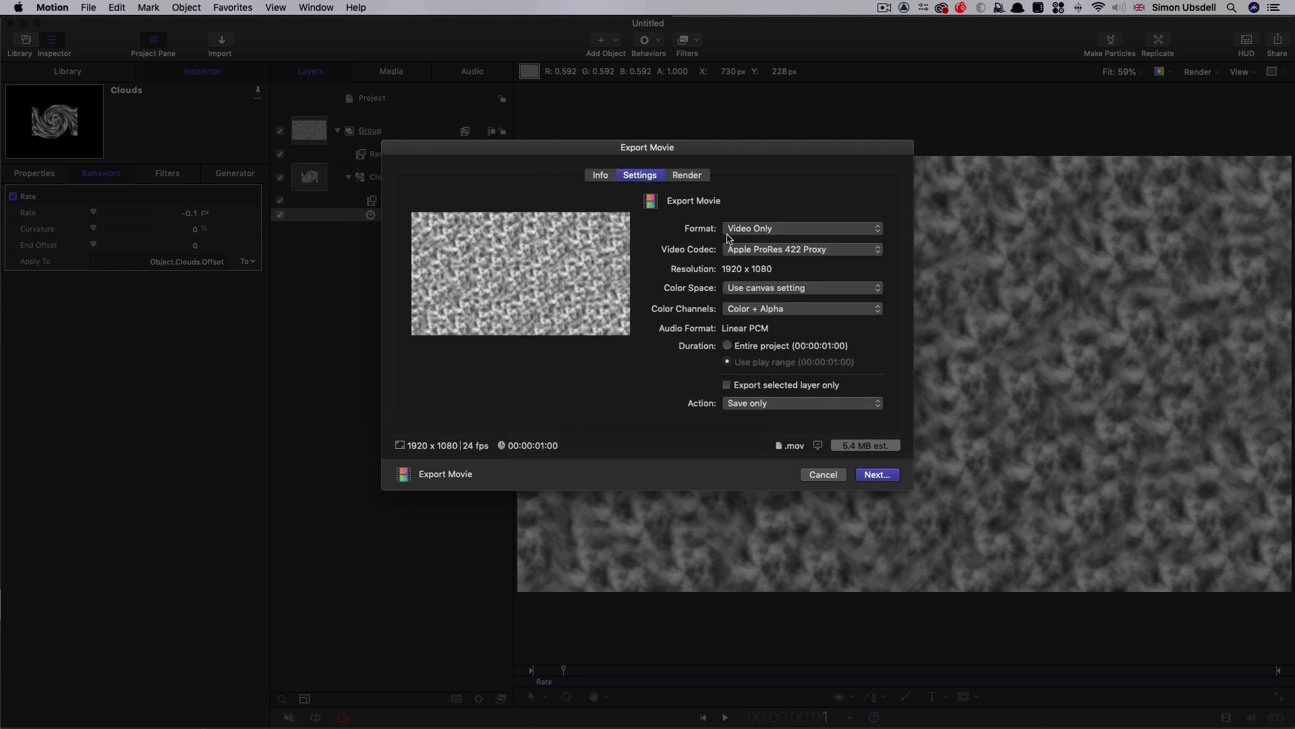
left_click(789, 255)
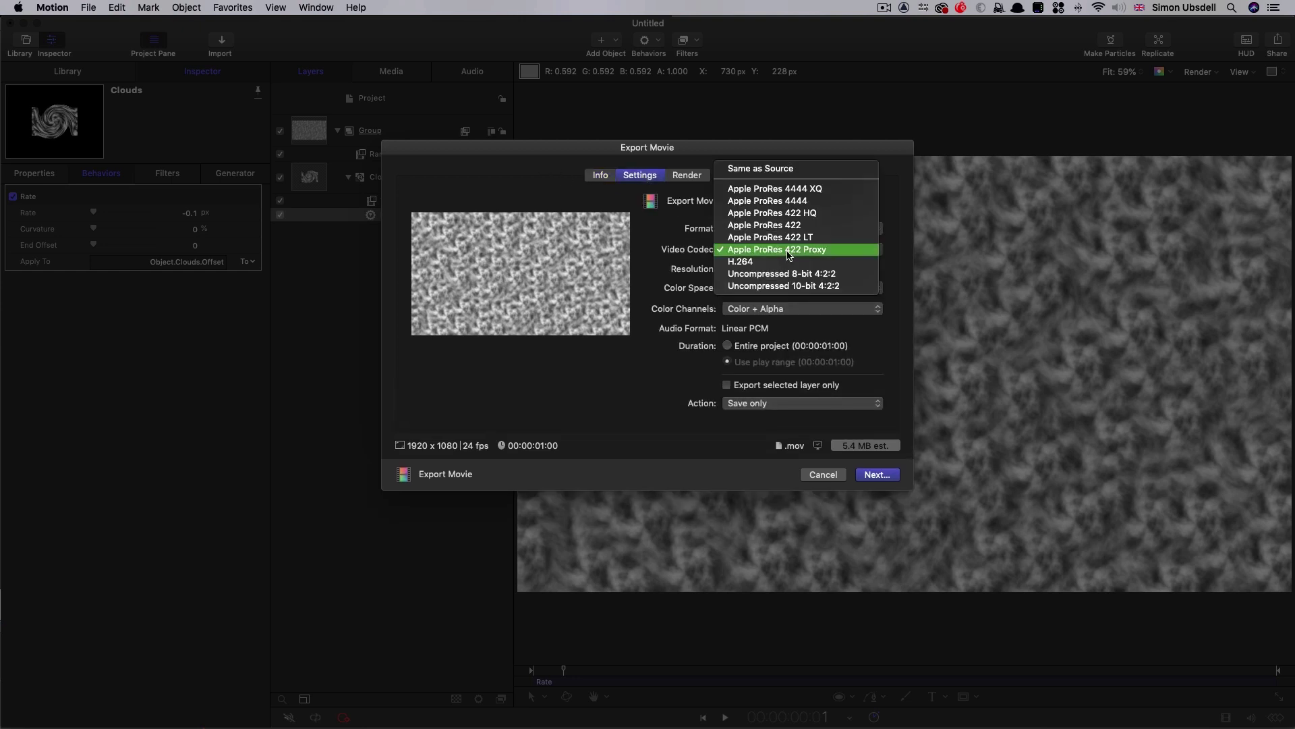
left_click(789, 251)
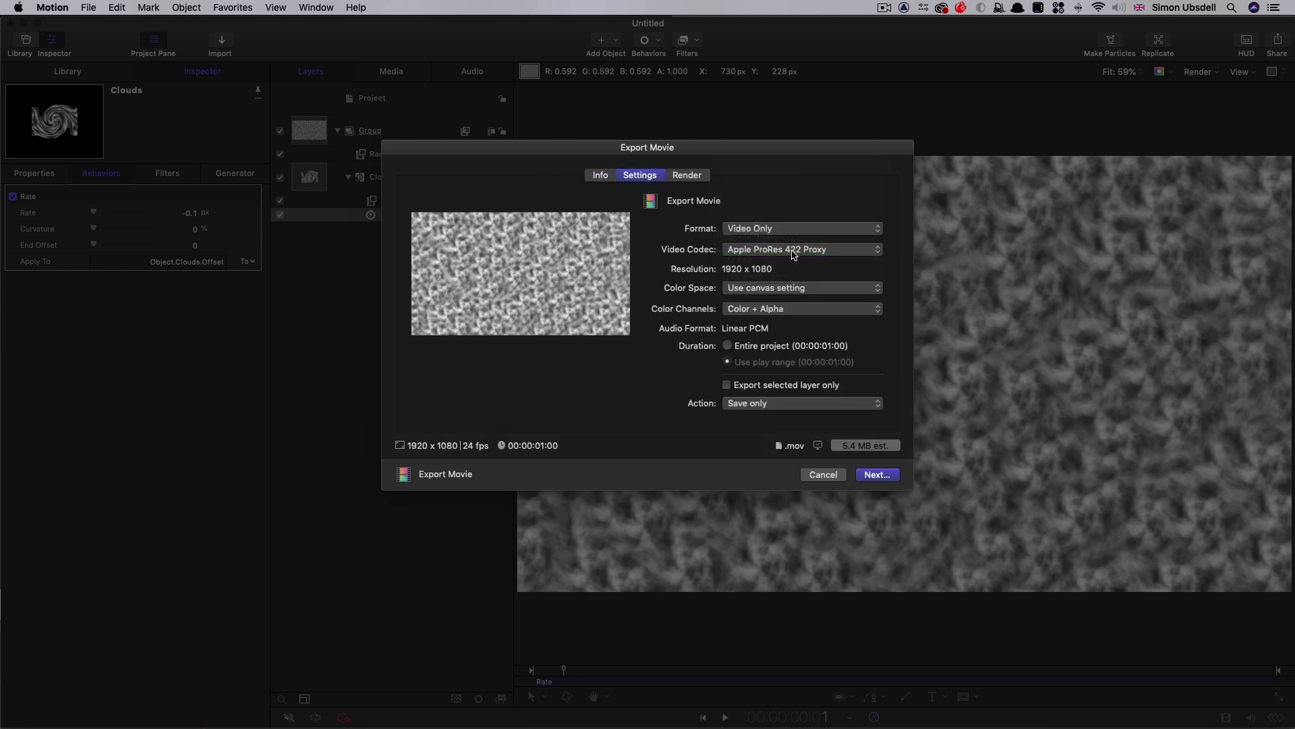
left_click(877, 474)
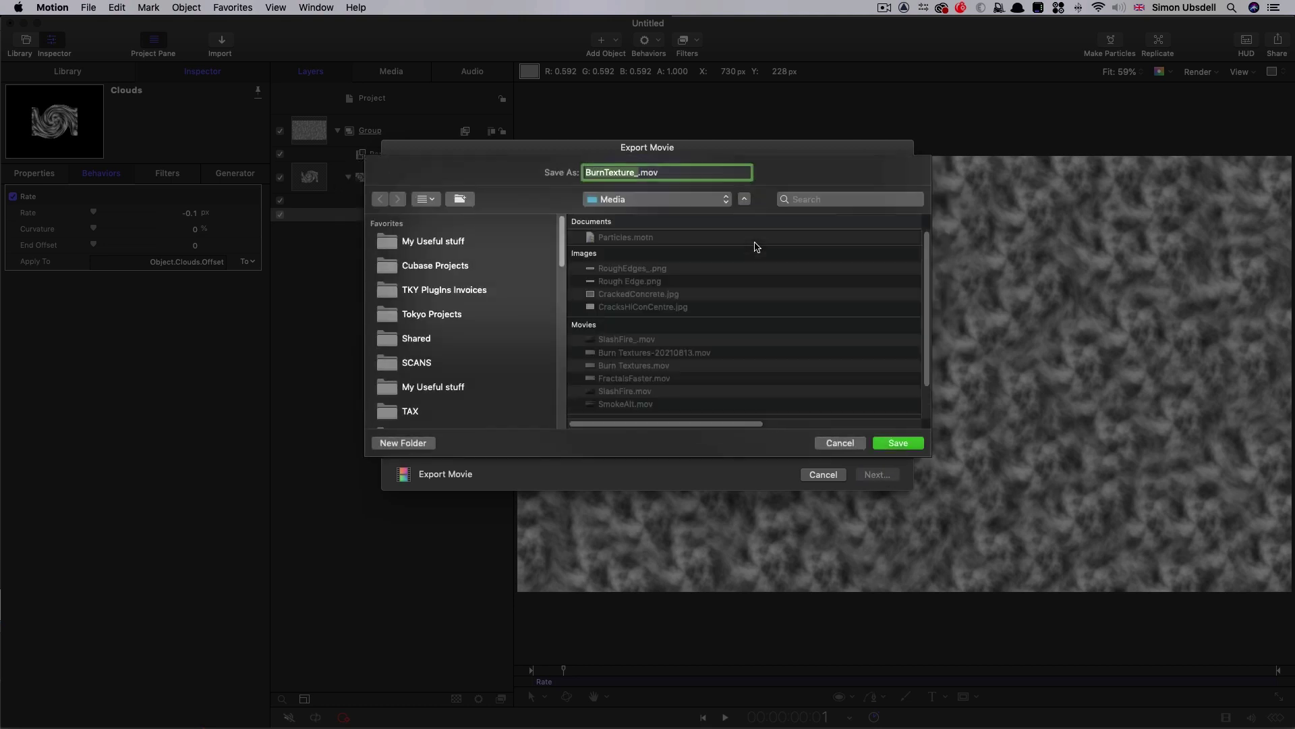
left_click(899, 443)
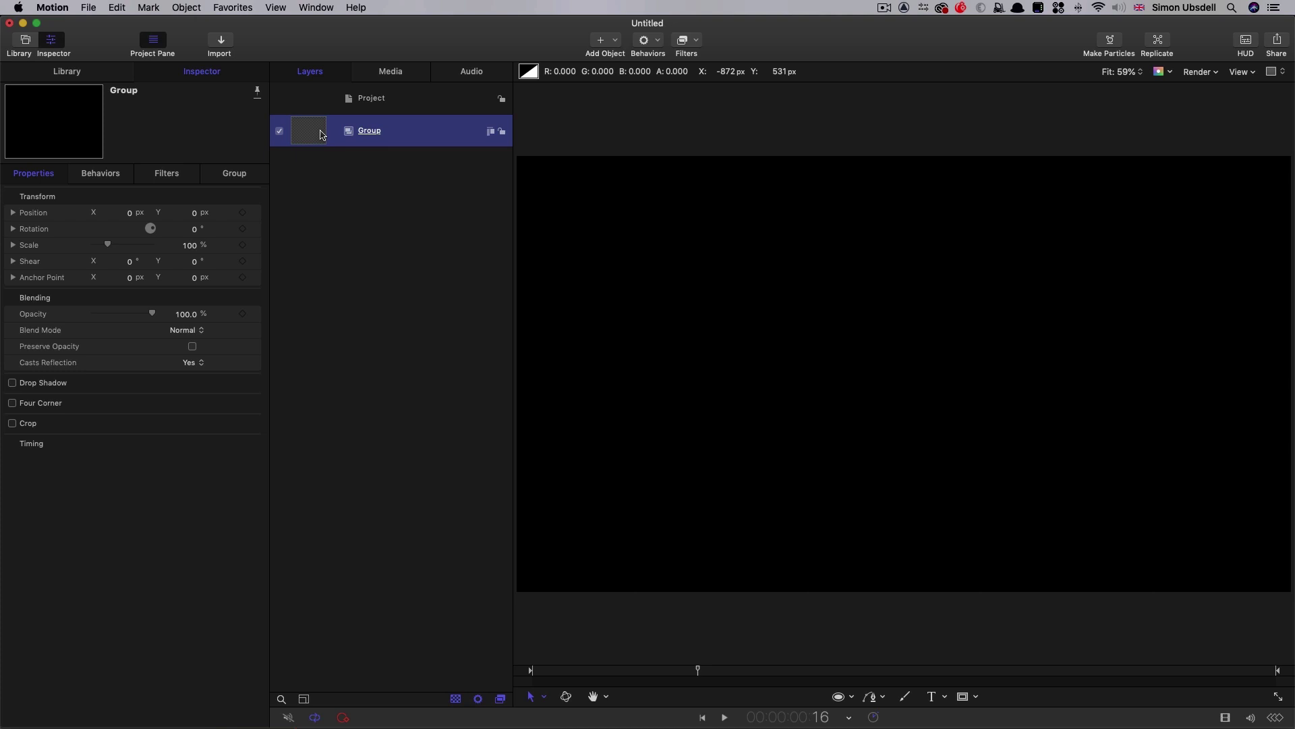
Deselect all, select the Group, and show the Library's Smoke particle emitter presets
key("shift+super+a")
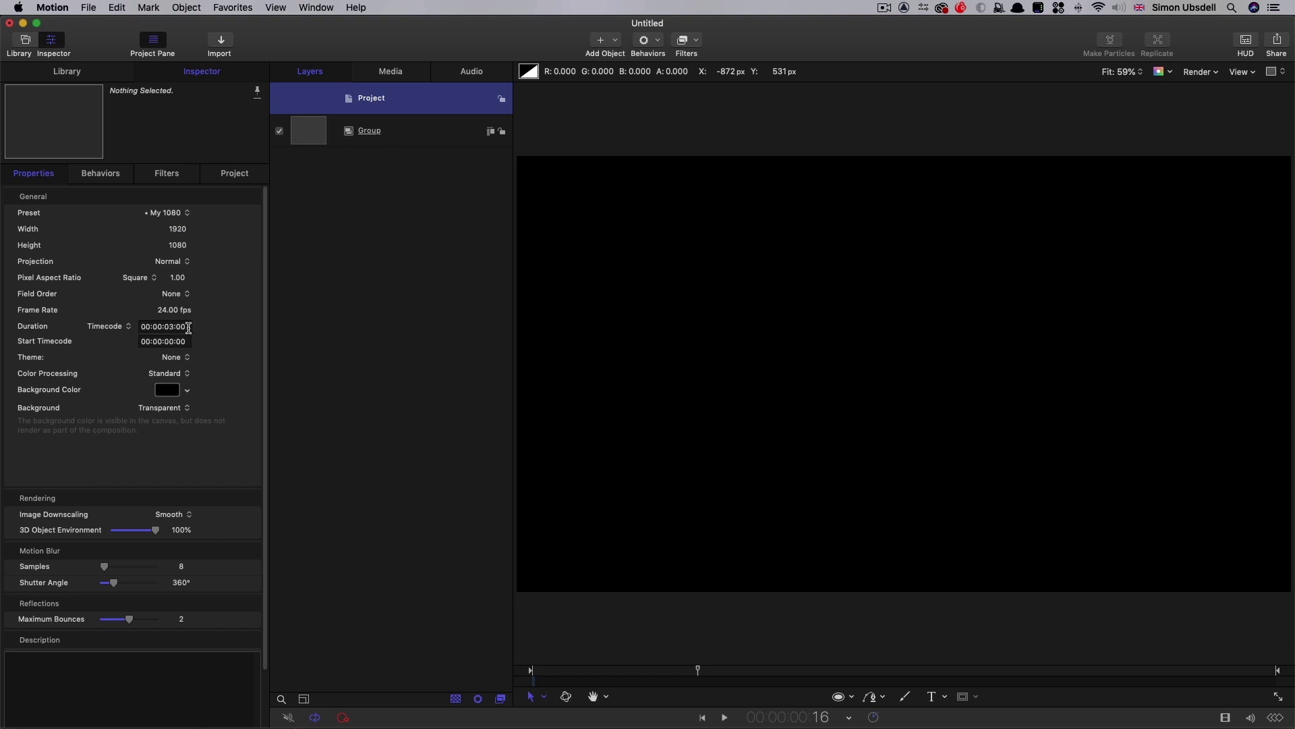
left_click(321, 129)
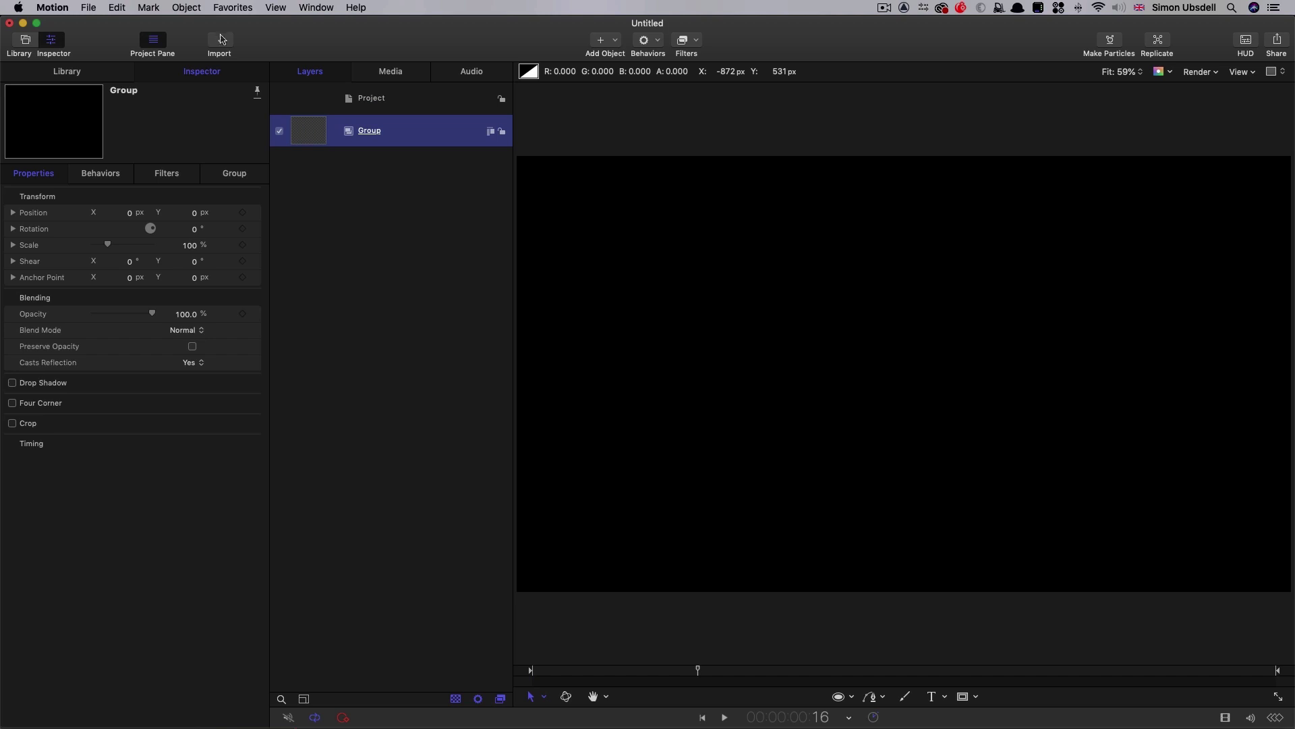
left_click(77, 71)
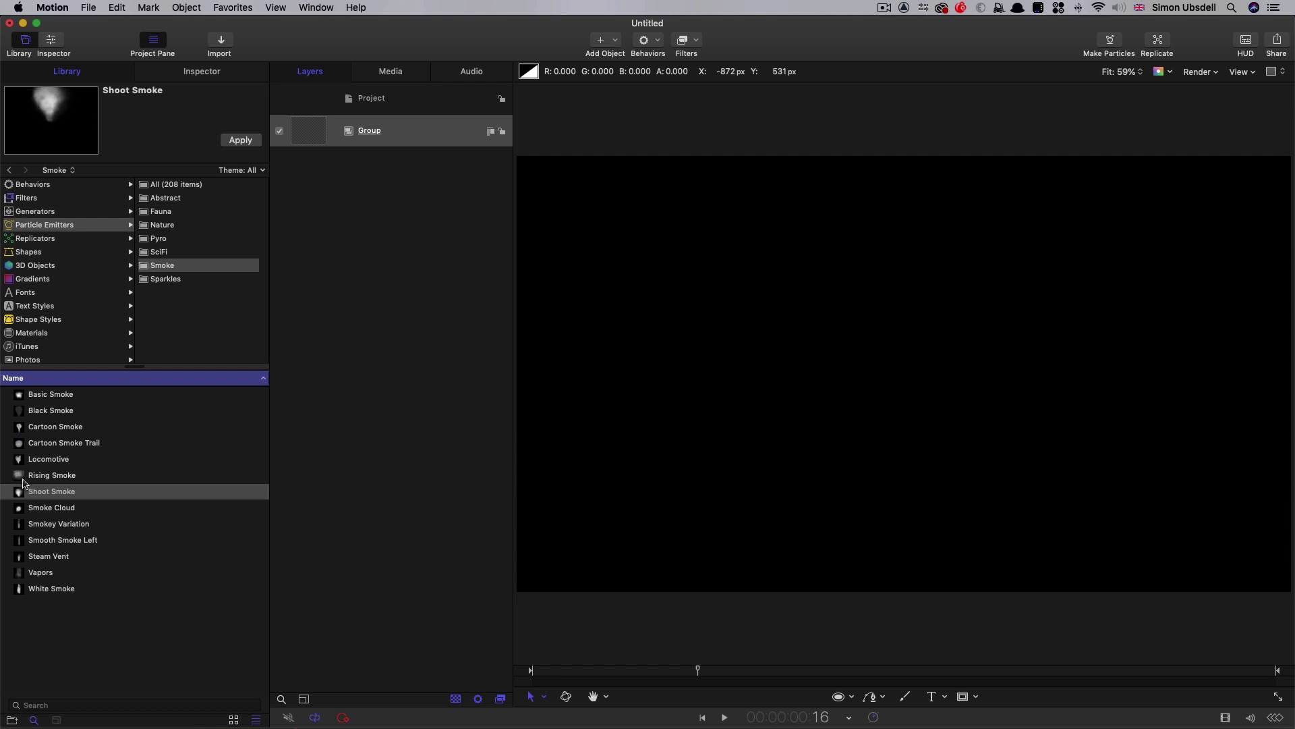
Add the Shoot Smoke emitter to the Group, scrub to watch it, then rewind to the start
left_click(240, 140)
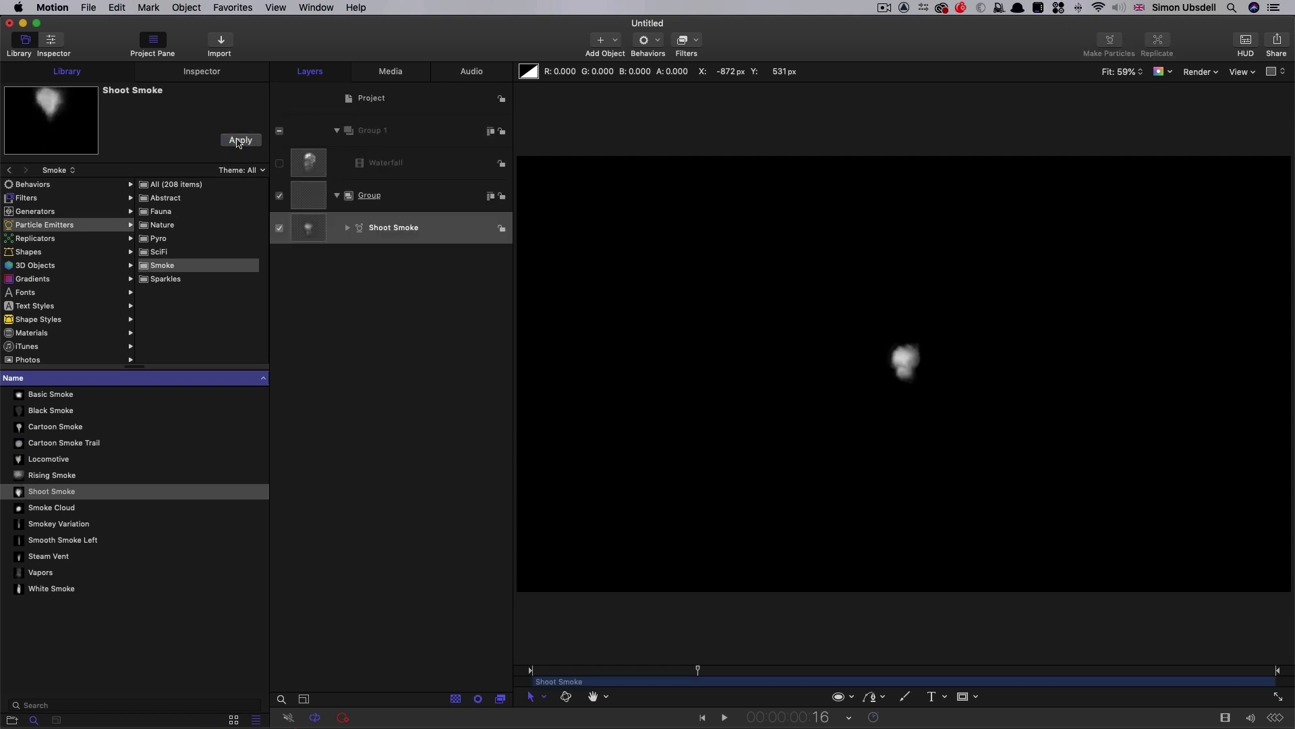
left_click(189, 70)
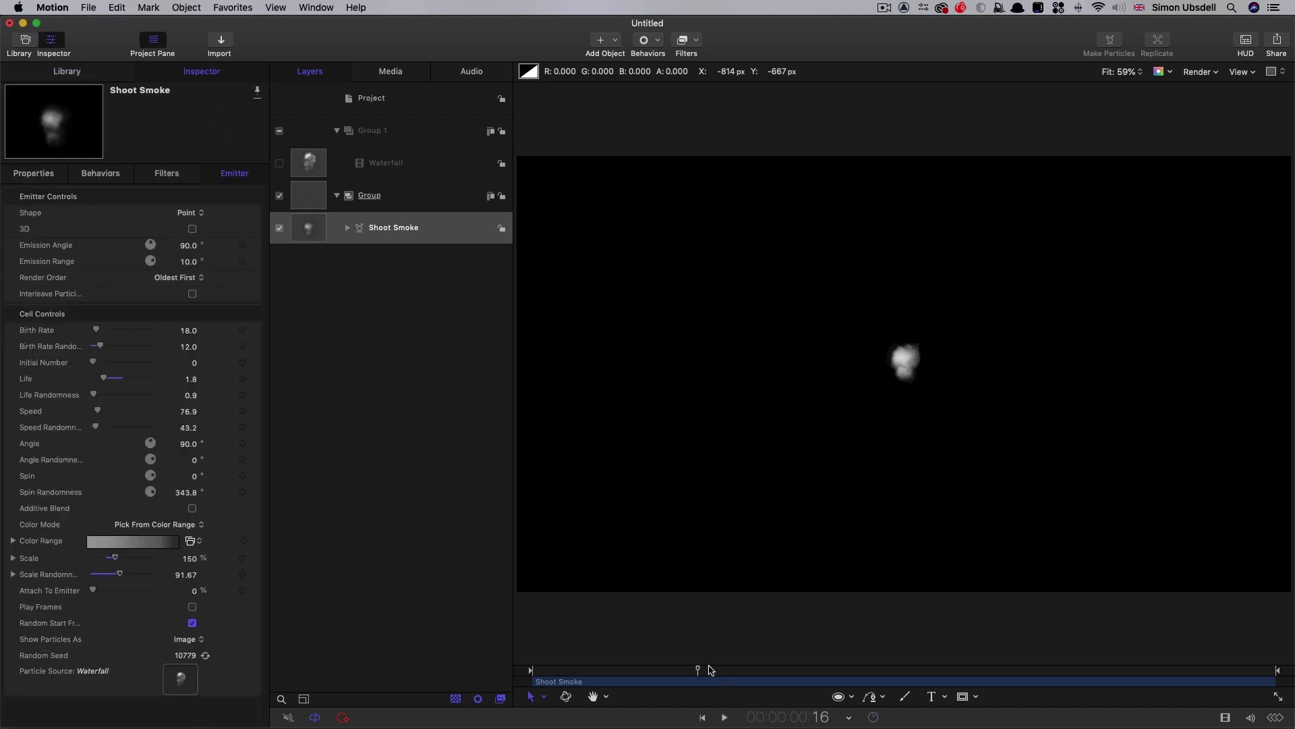
left_click(592, 671)
left_click_drag(592, 671, 956, 671)
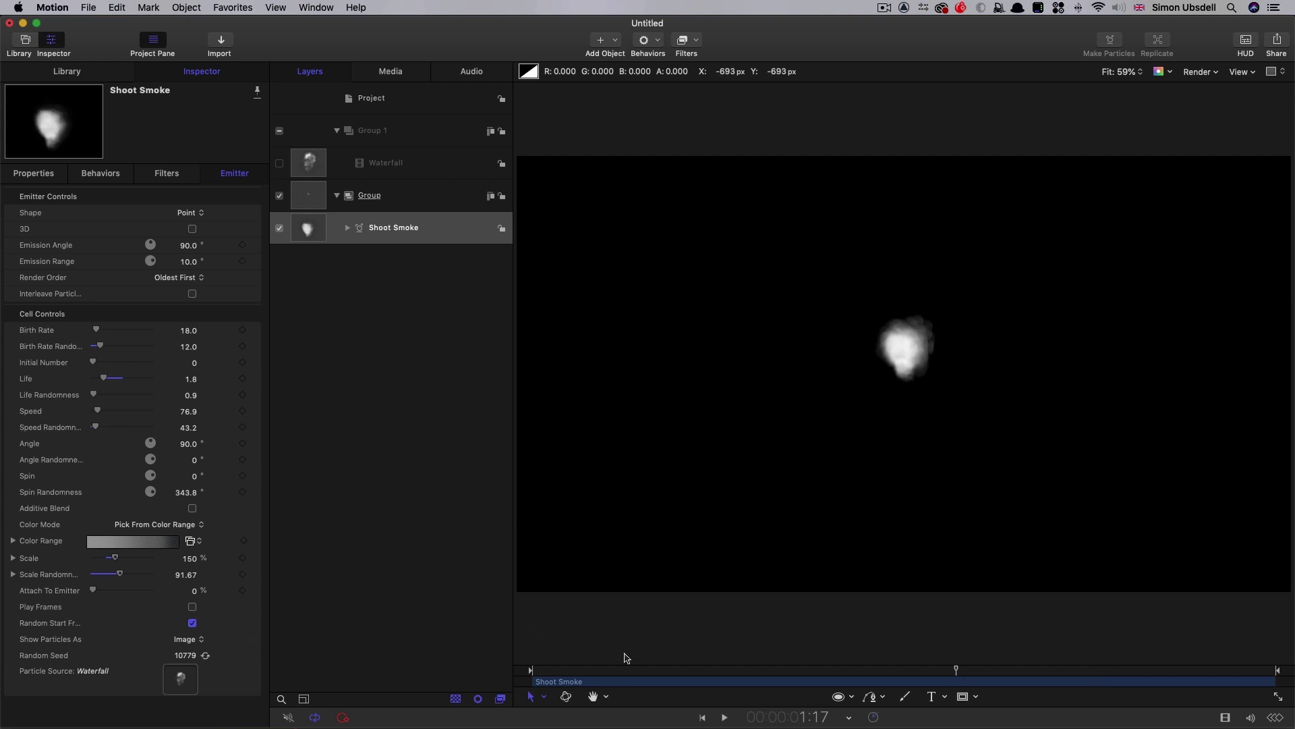
left_click_drag(635, 673, 481, 673)
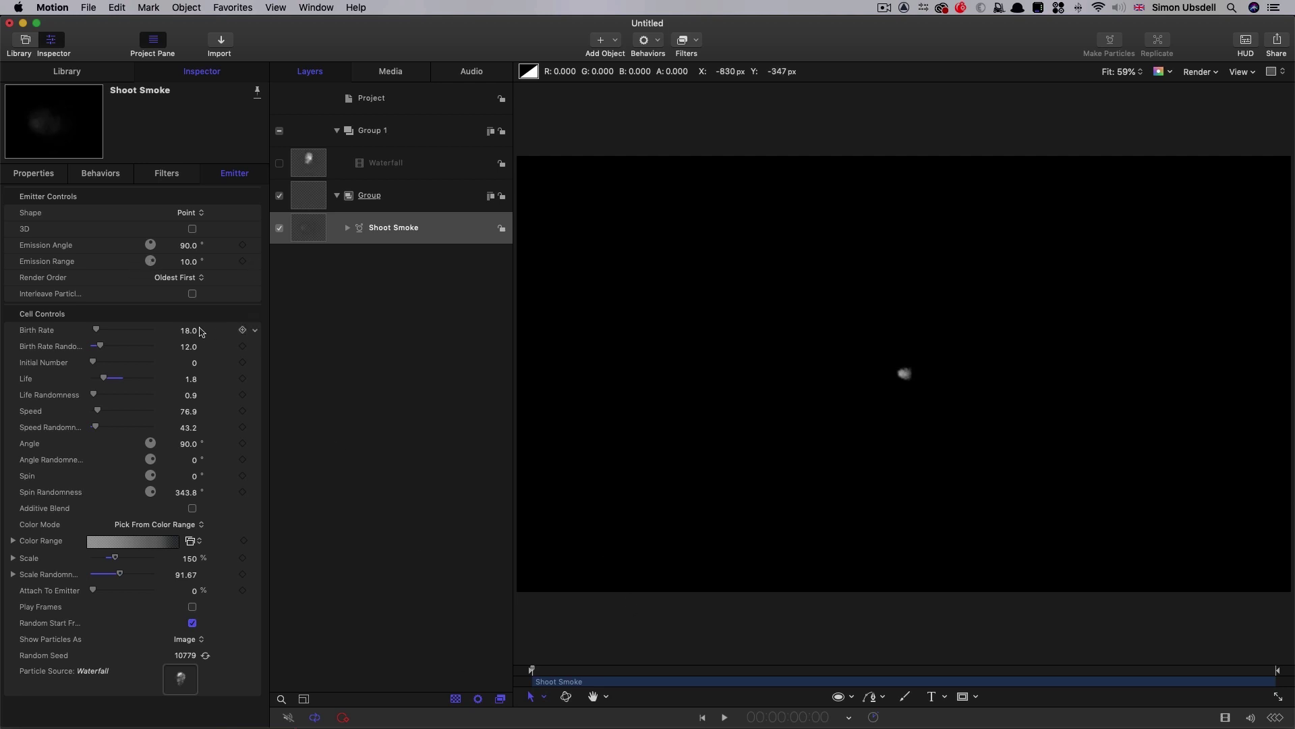
Set the emitter's Position X to -990 at the start of the timeline
left_click(33, 172)
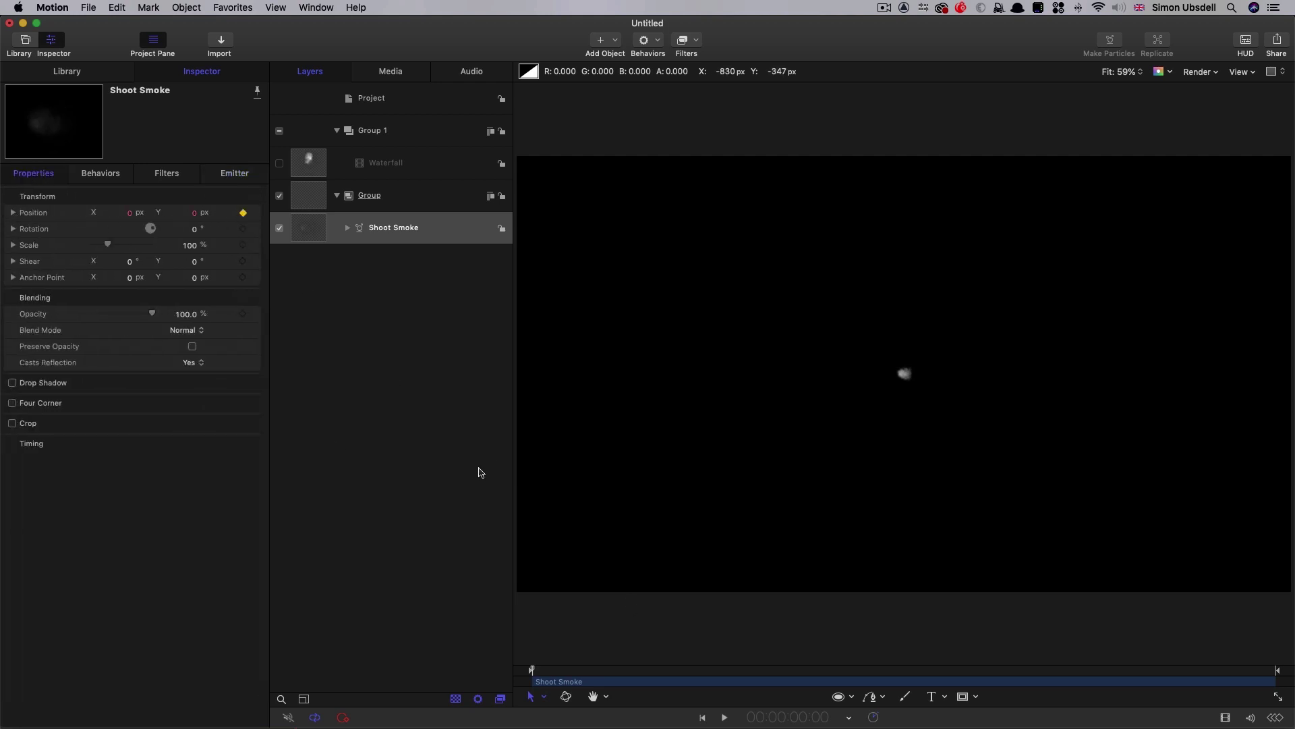
left_click(130, 214)
key("Return")
At about one second, set Position X to 990 and preview the travelling smoke
left_click_drag(756, 678, 866, 684)
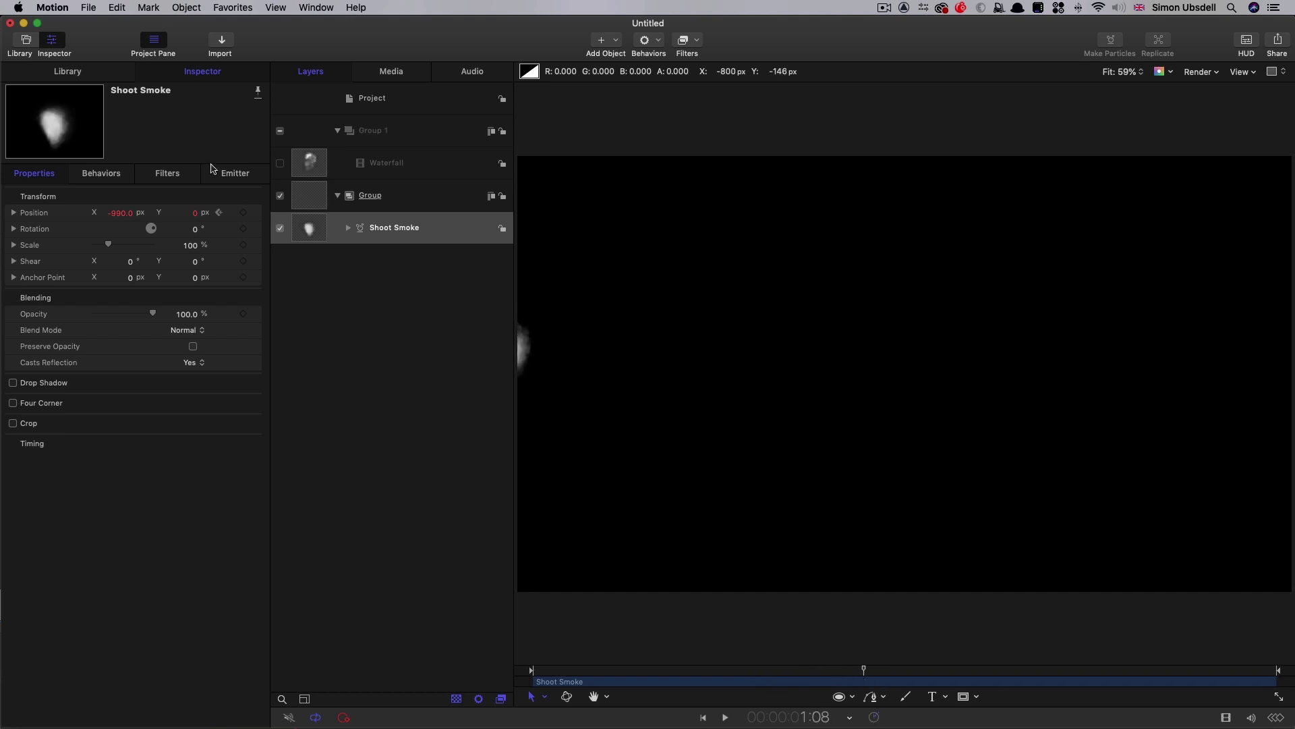
left_click(120, 213)
type("9")
key("Return")
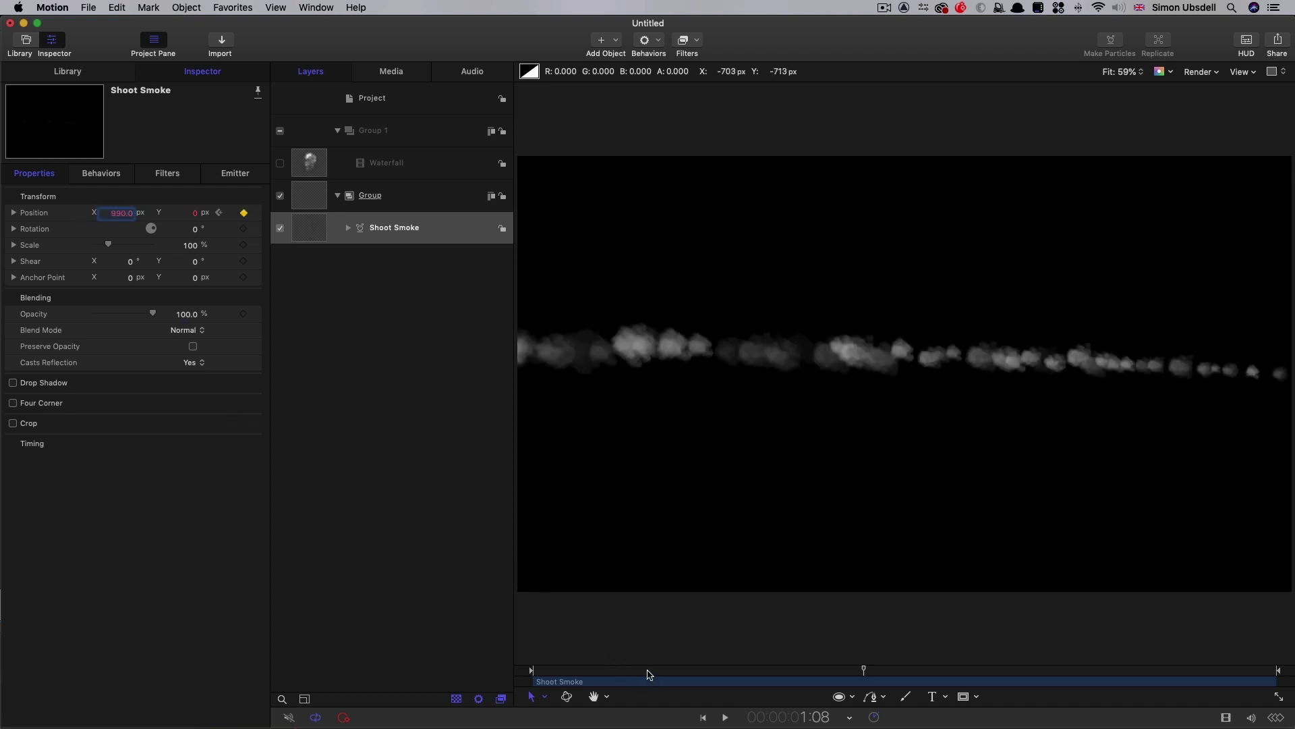
key("space")
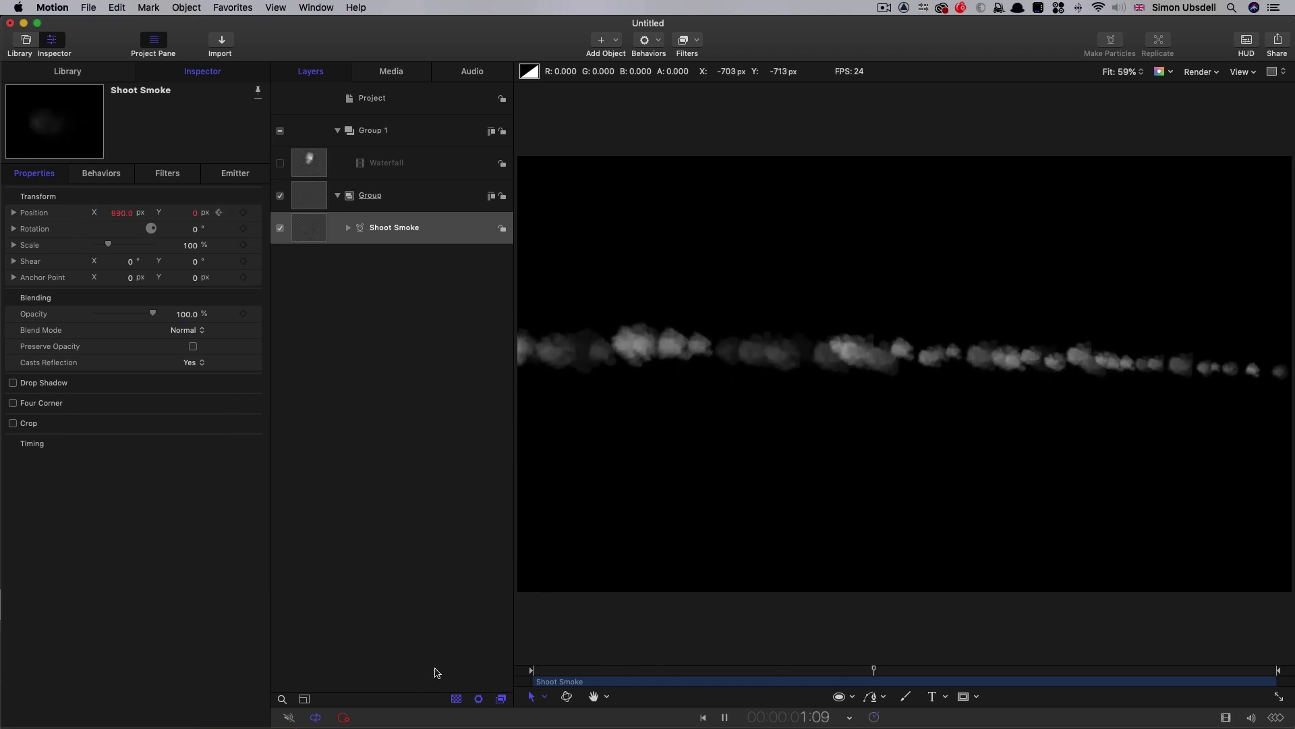
key("space")
Set the Shoot Smoke Drag behavior amount to 1.1
left_click(359, 231)
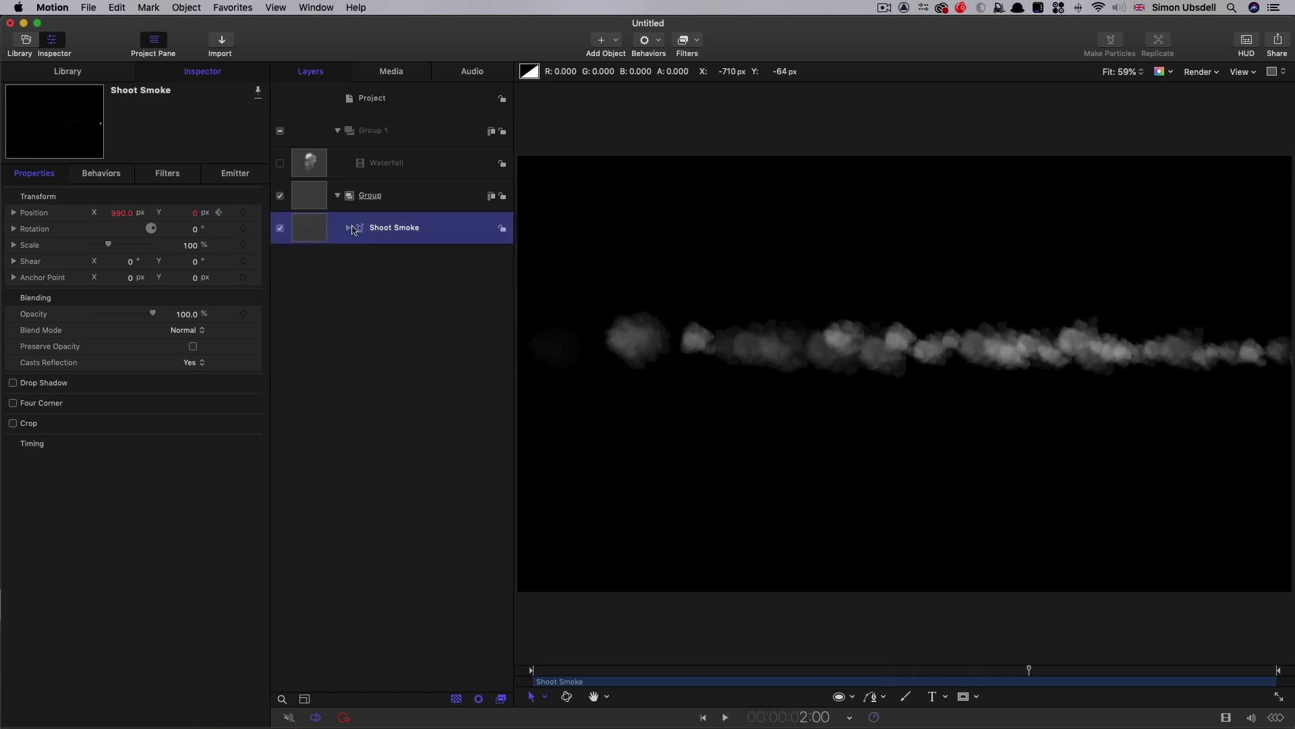
left_click(349, 228)
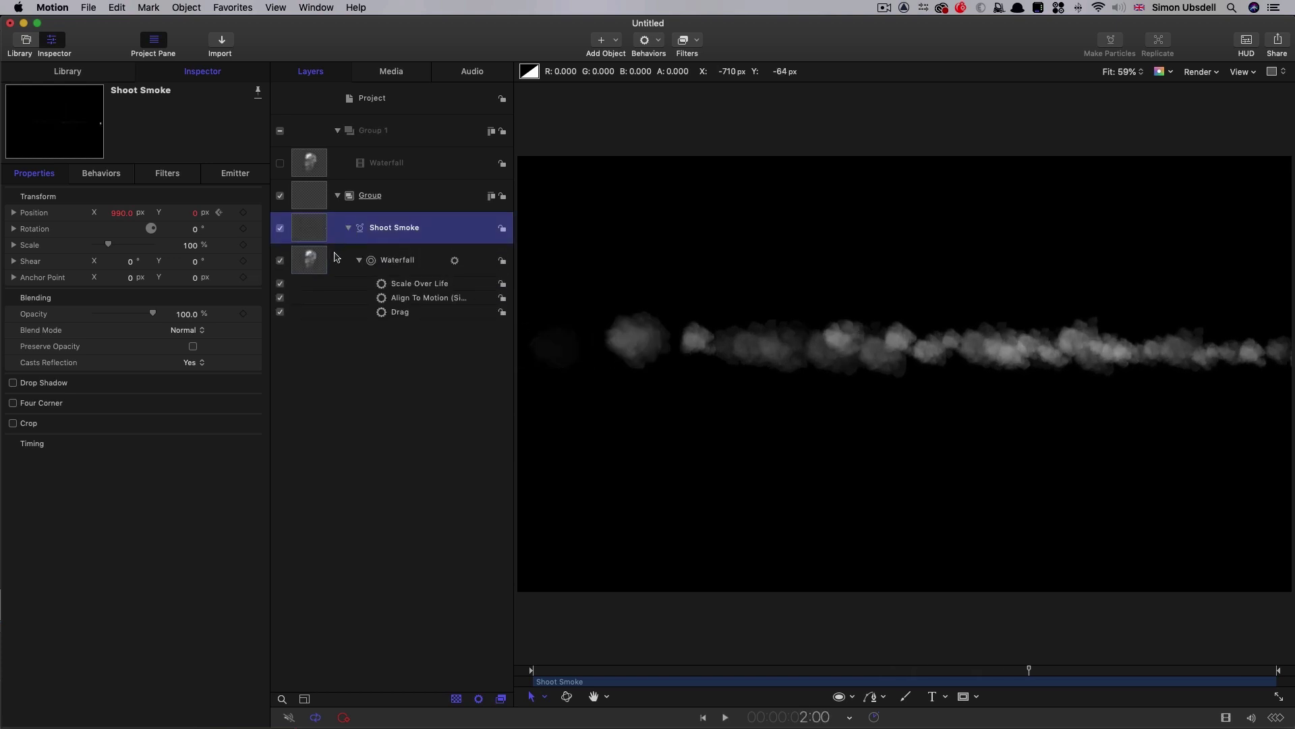
left_click(395, 313)
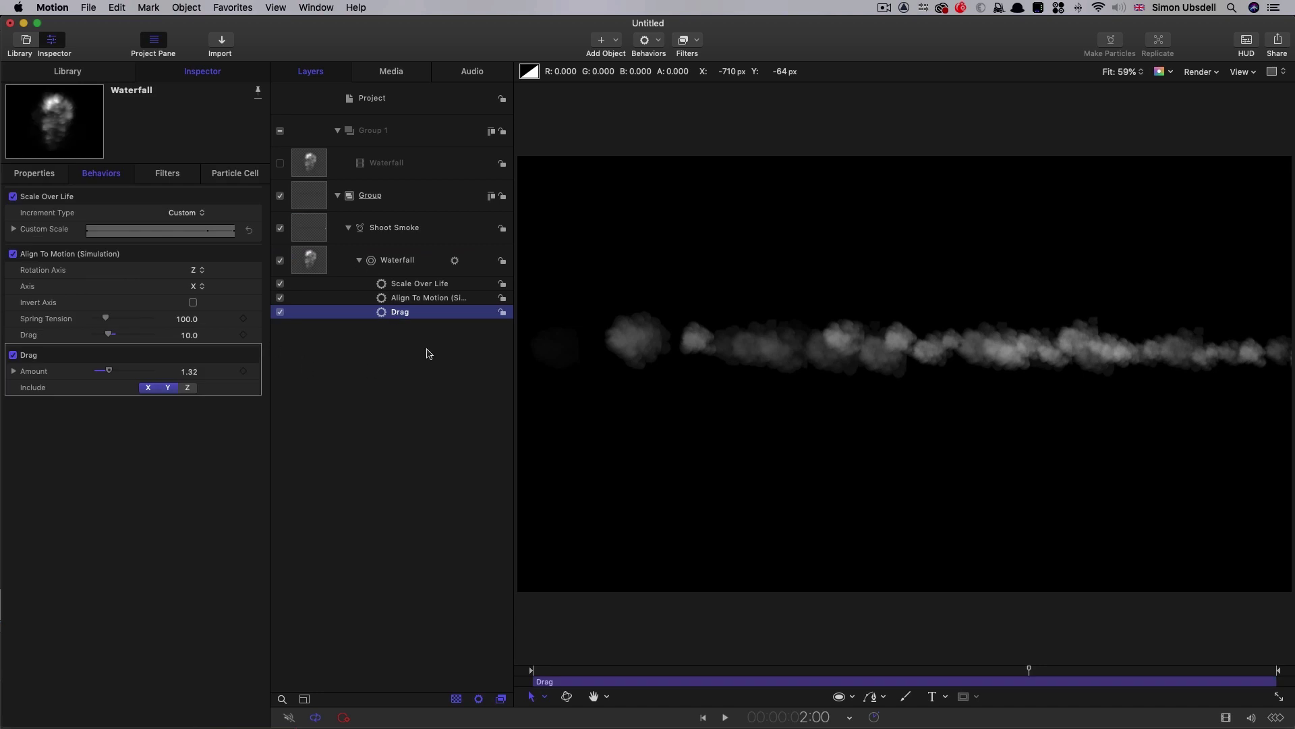
left_click(190, 372)
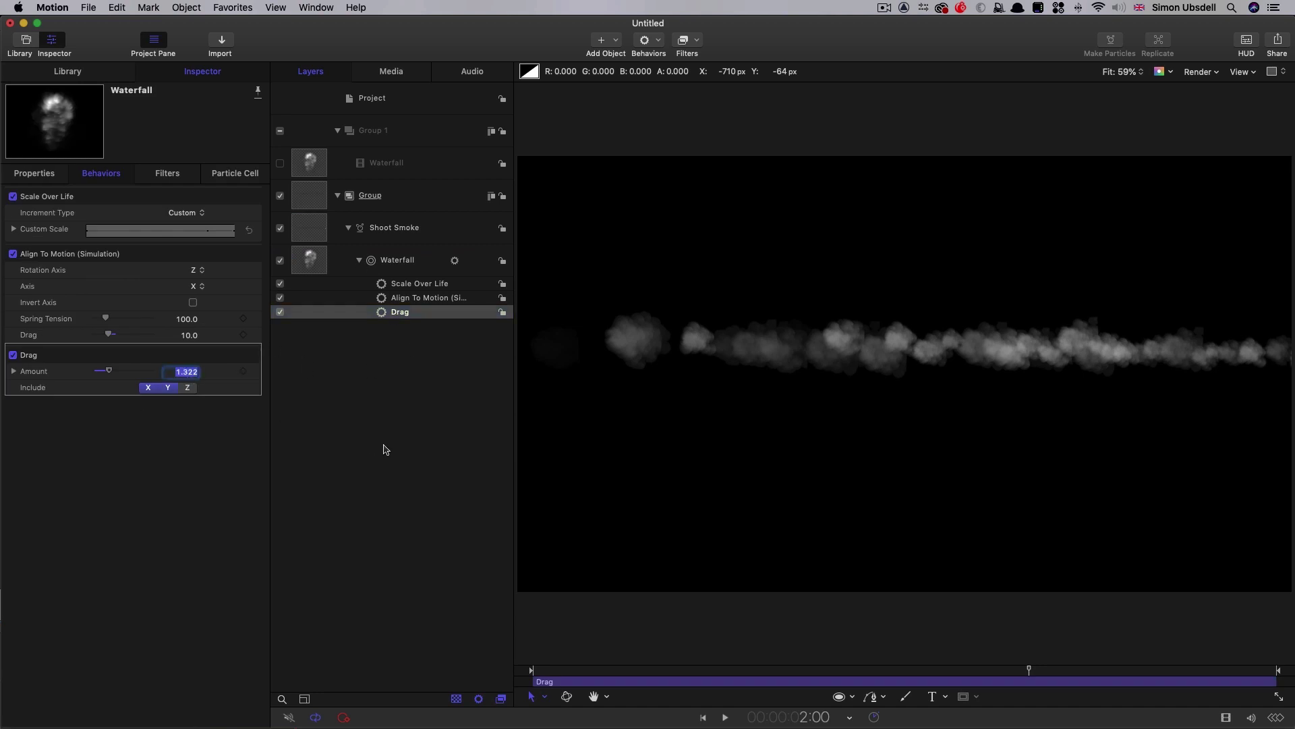
type("1.1")
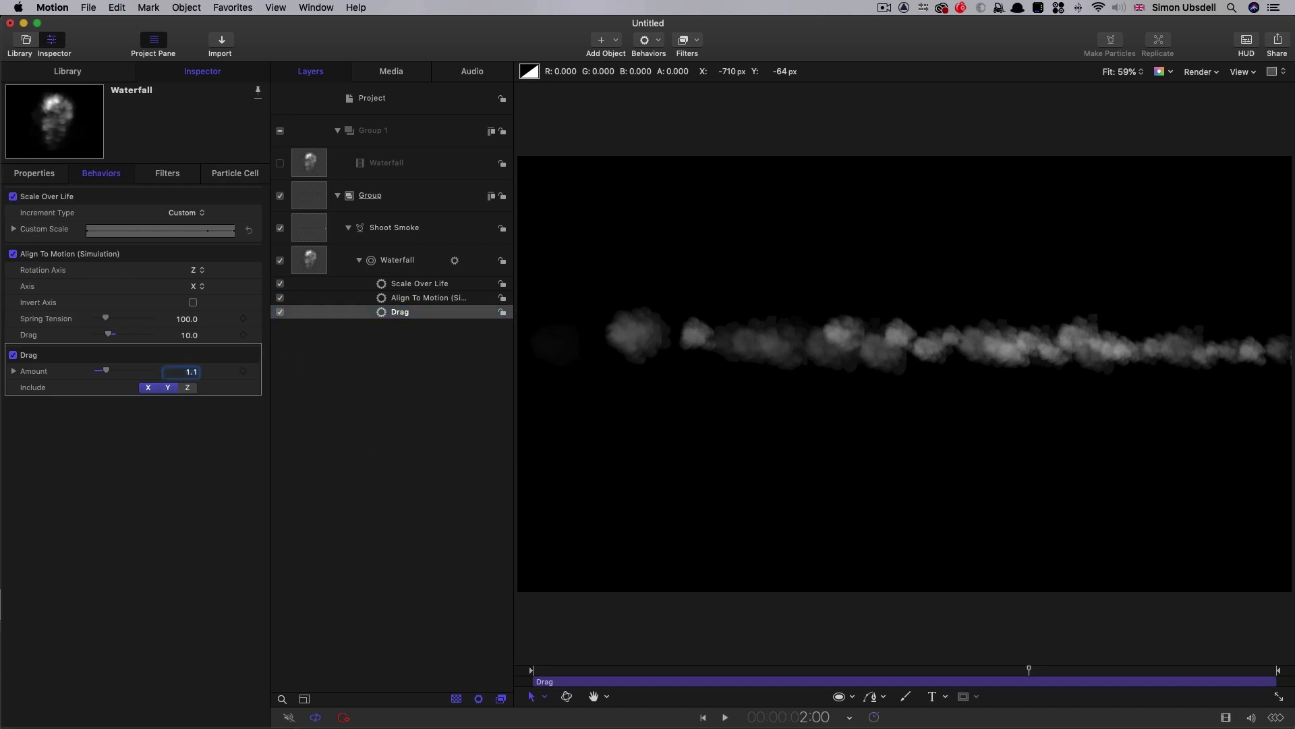
left_click(278, 172)
Give the Waterfall particle cell Life 1.5 and Life Randomness 1
left_click(322, 268)
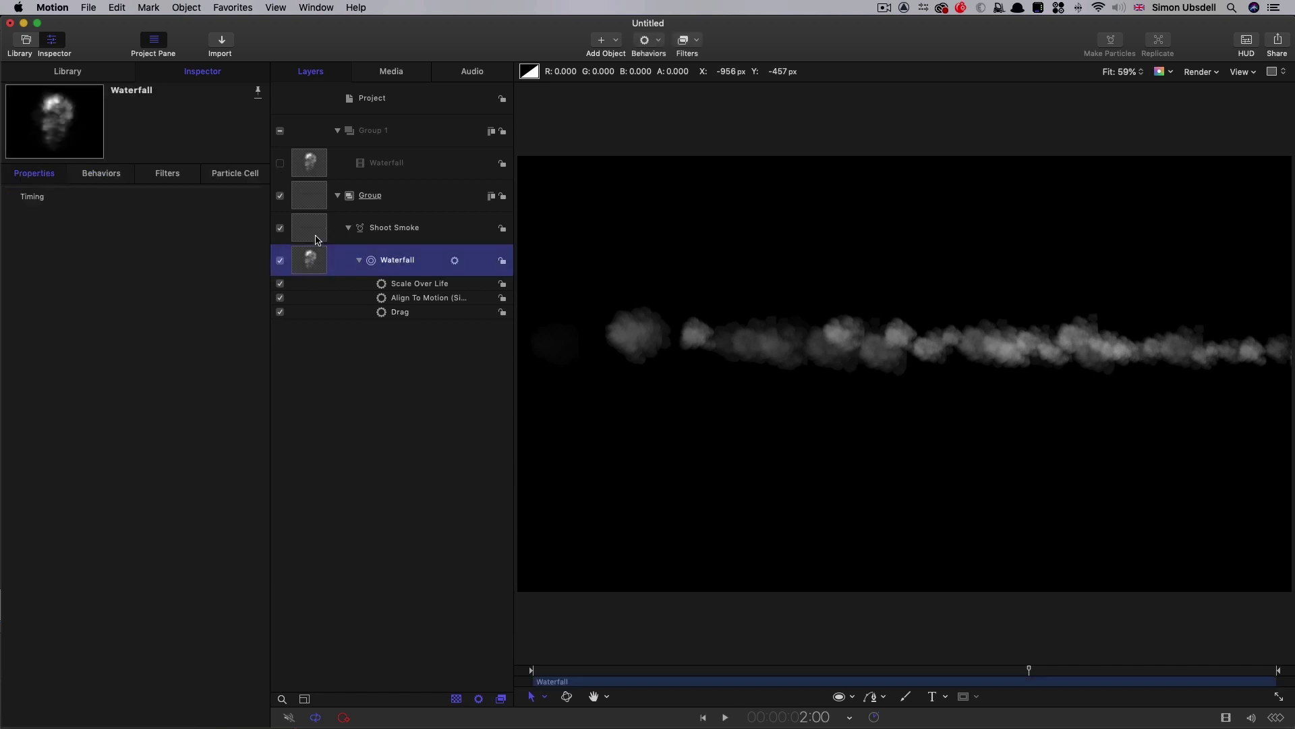
left_click(234, 173)
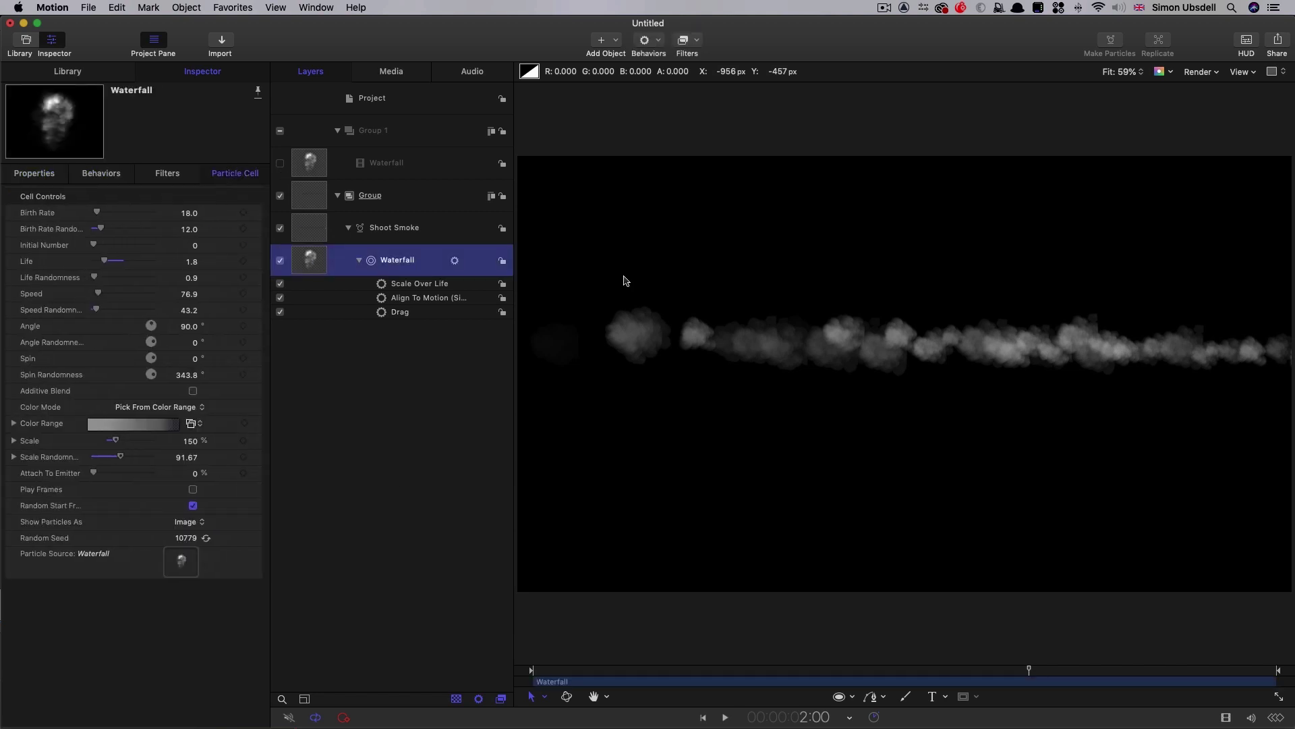
left_click(194, 260)
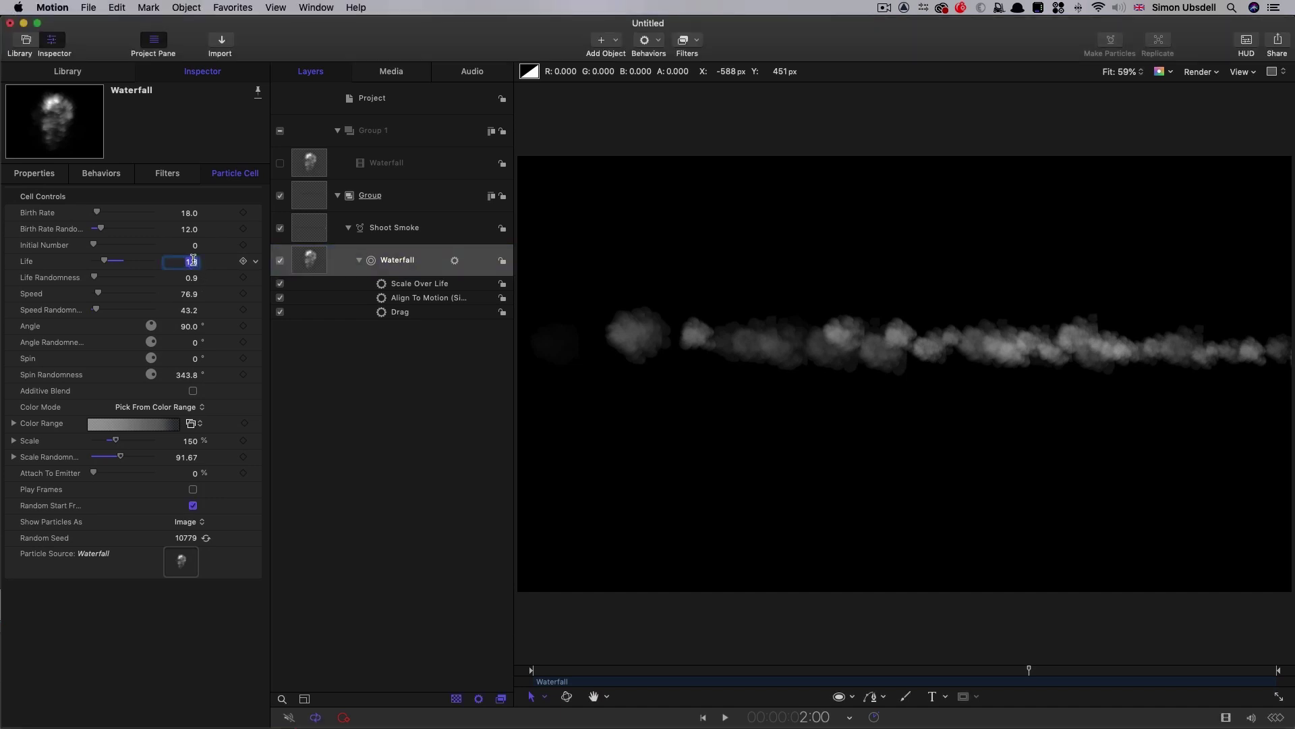
type("1.5")
key("Tab")
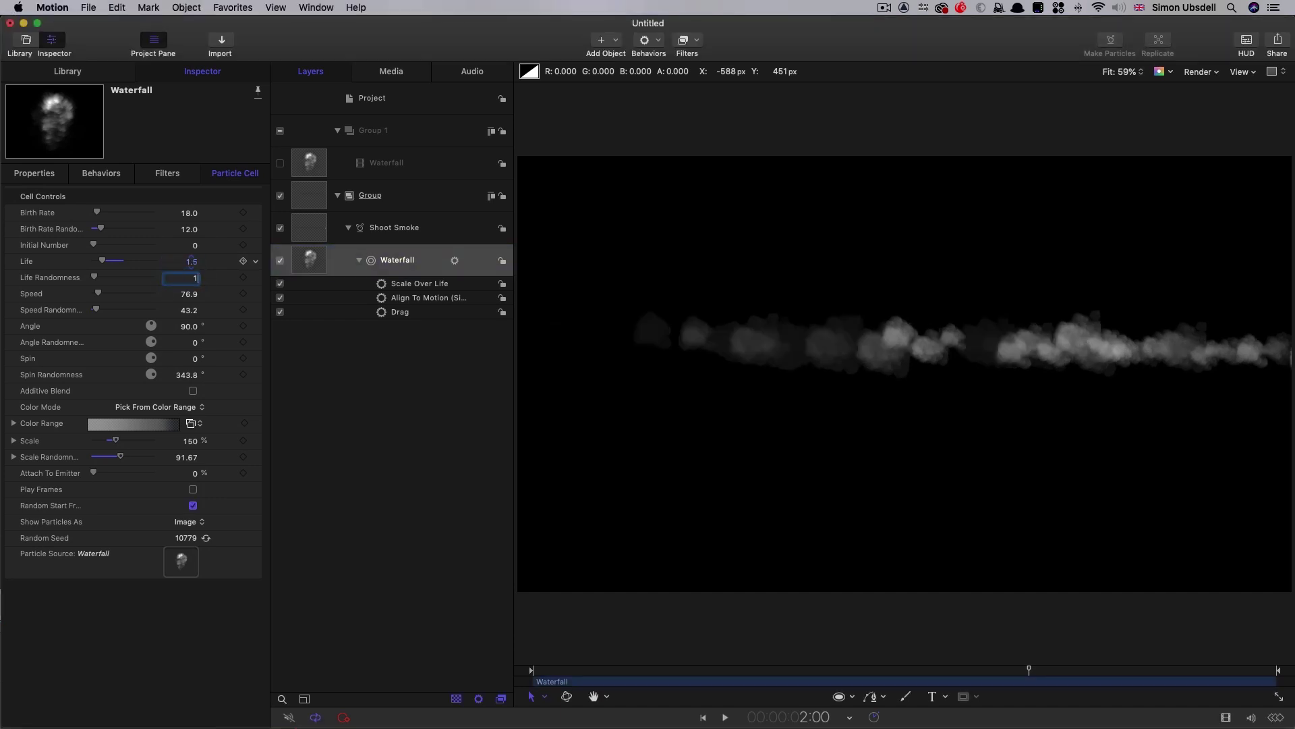
type("1")
key("Return")
Set the Waterfall cell's Speed and Speed Randomness to 100, then return to the start
key("Tab")
type("1")
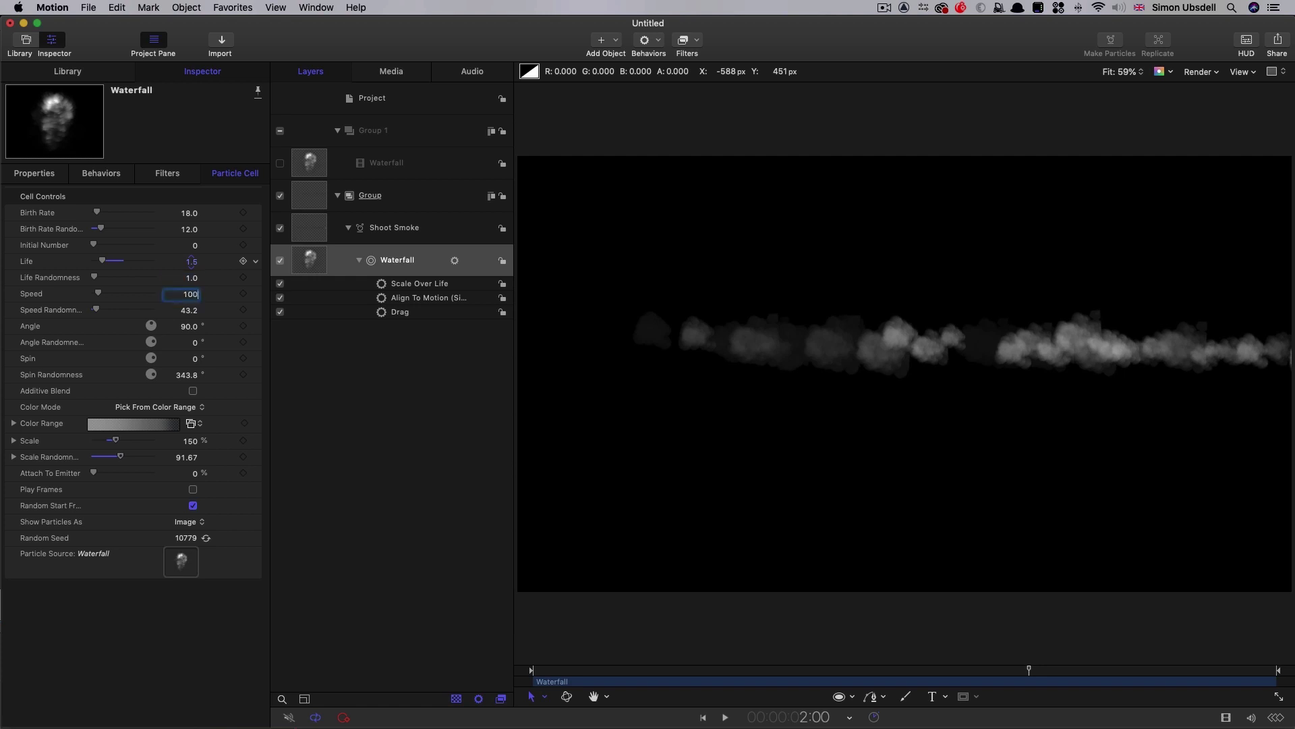
type("00")
key("Tab")
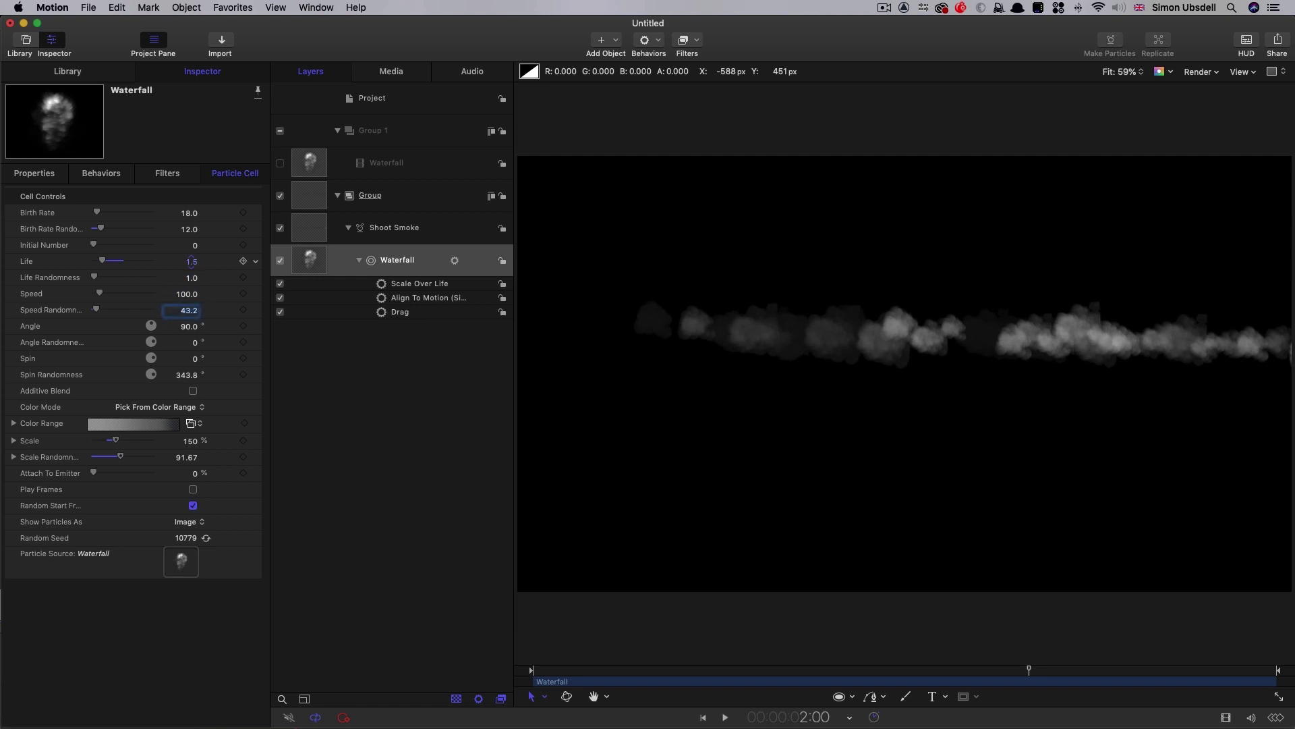
type("100")
key("Tab")
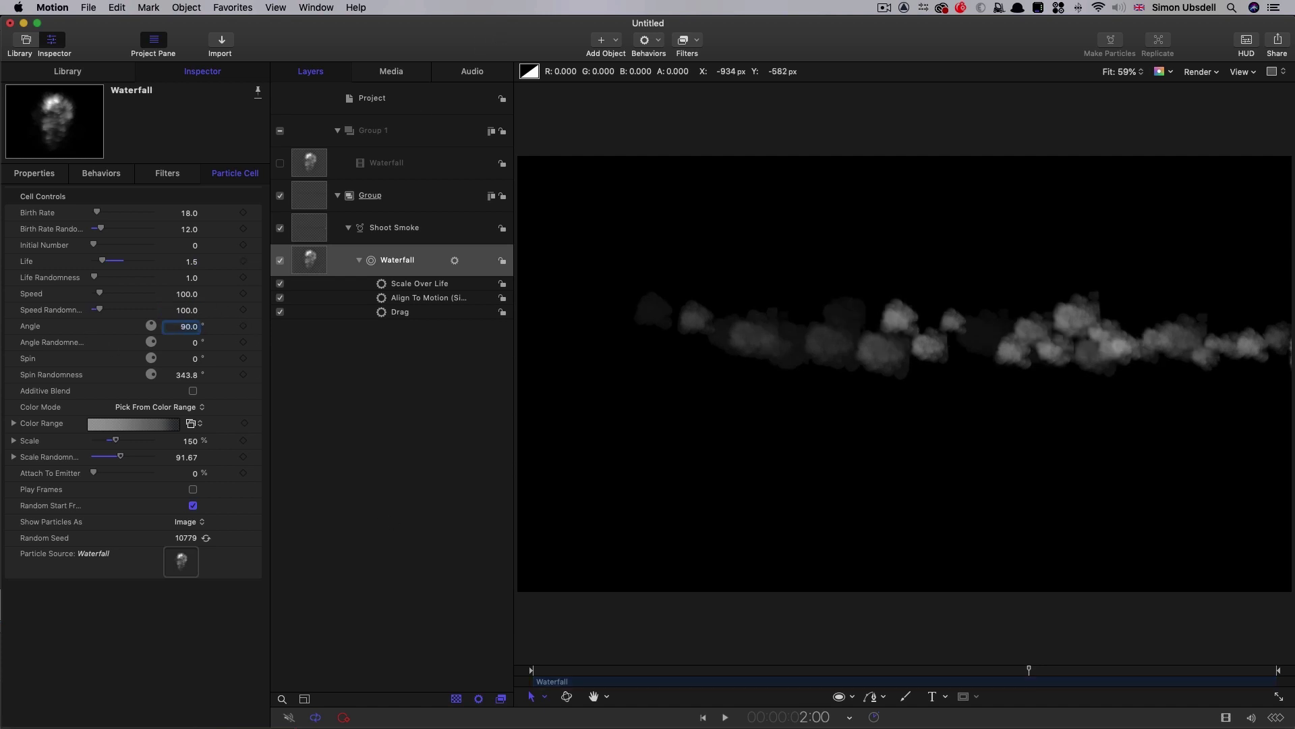
key("Home")
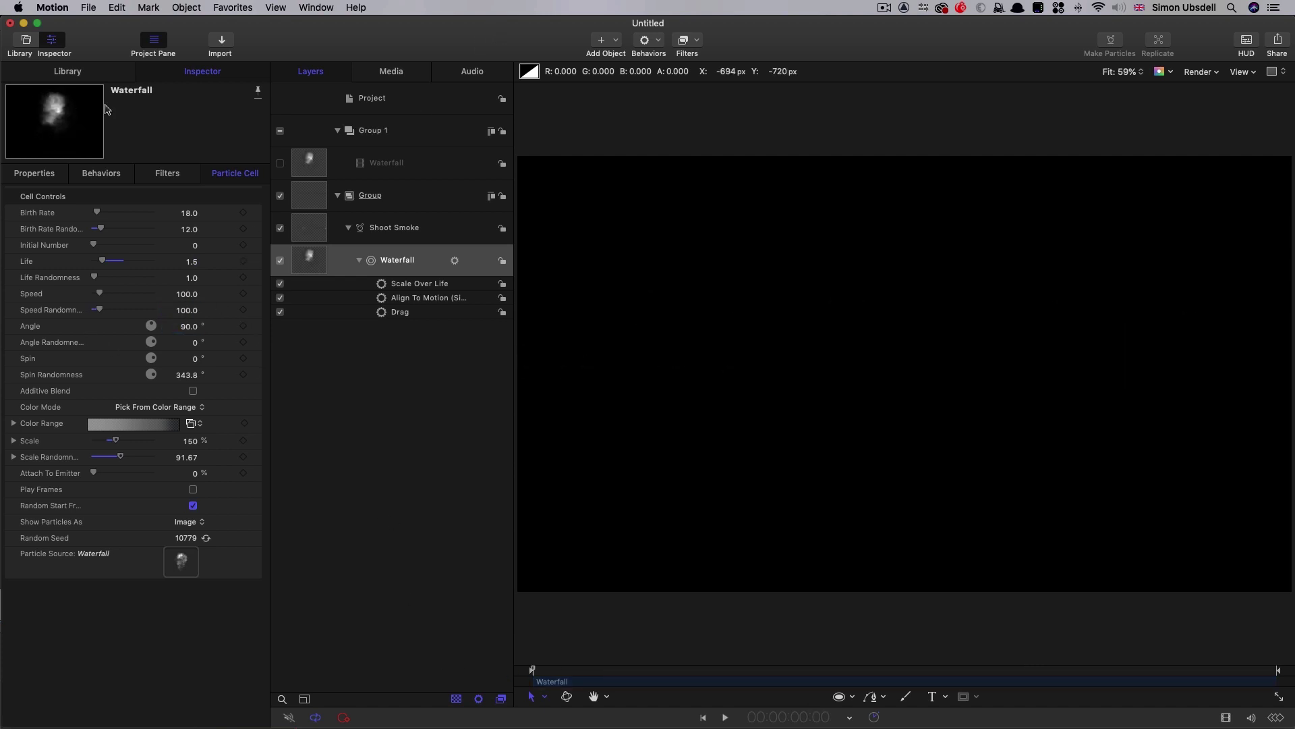
Keyframe Birth Rate 850 and Birth Rate Randomness 36 at frame 0
left_click(243, 213)
left_click(243, 230)
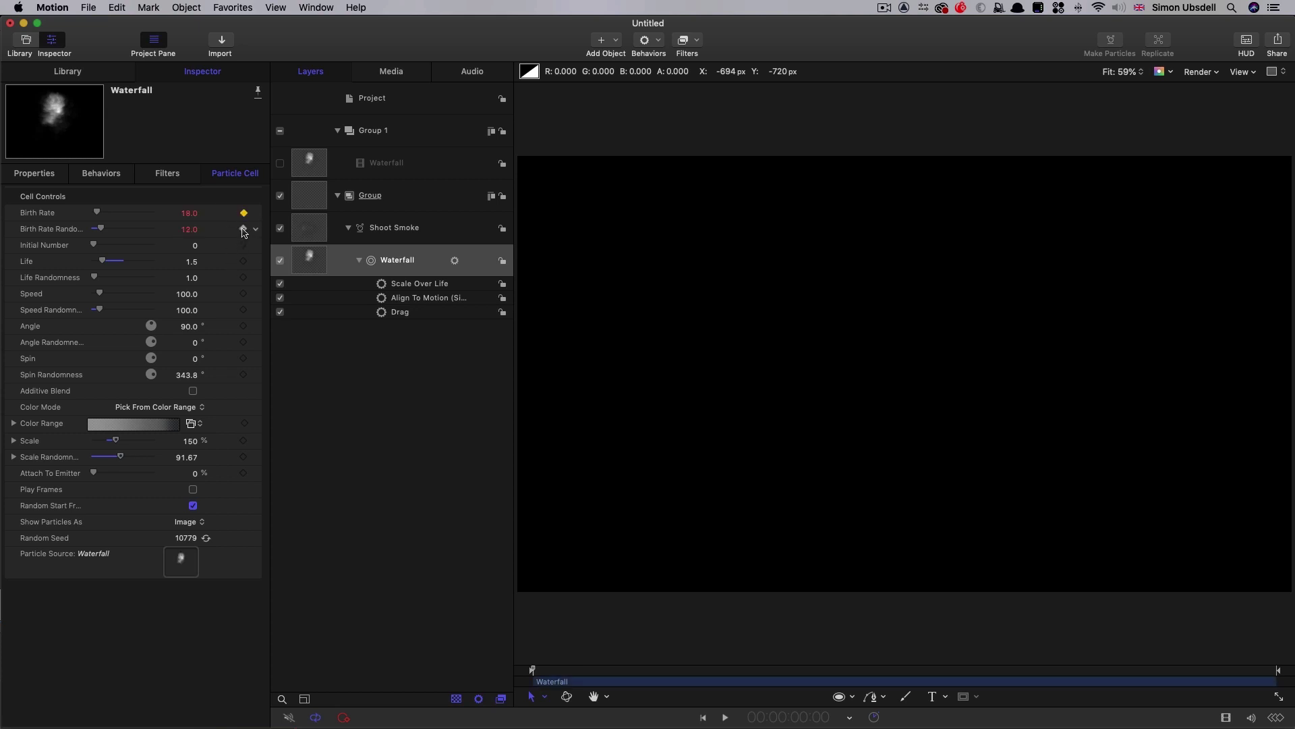
left_click(188, 213)
type("85")
key("Tab")
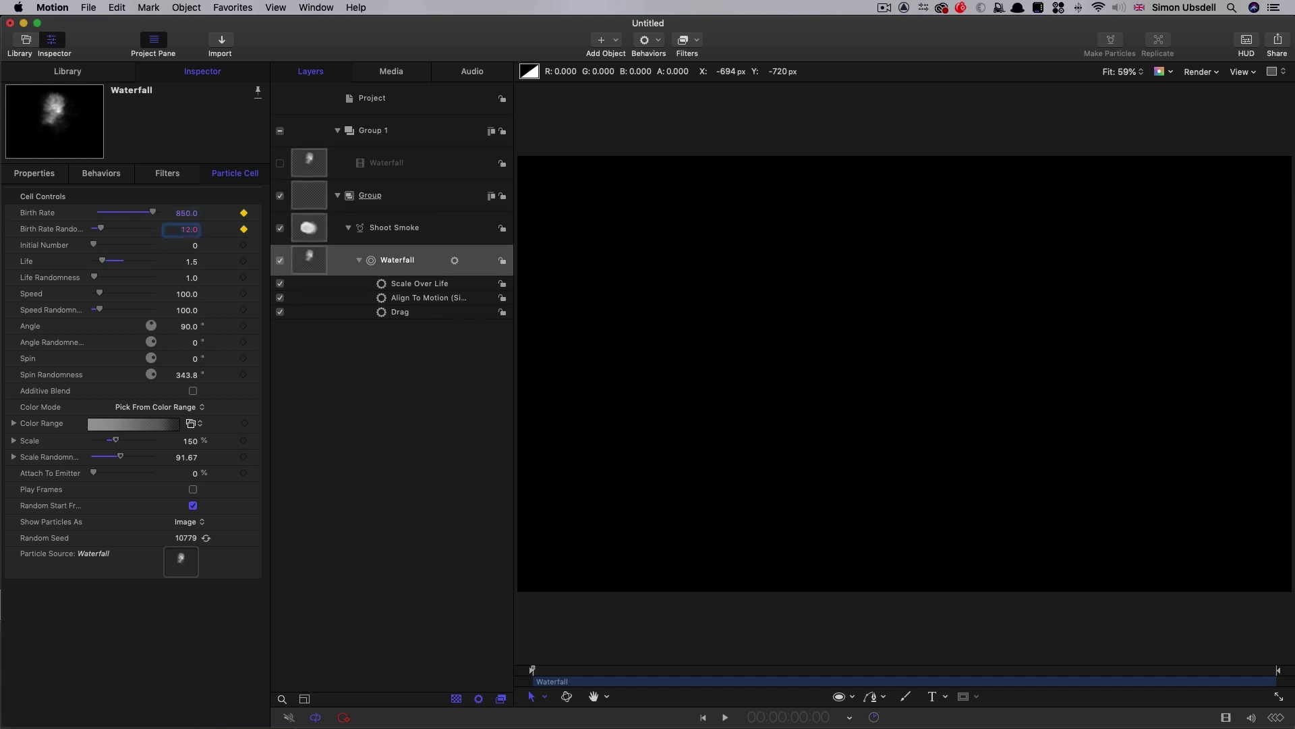
type("36")
key("Return")
Keyframe Birth Rate at 1000 on frame 12 and back to 850 on frame 19
left_click(807, 716)
type("12")
key("Return")
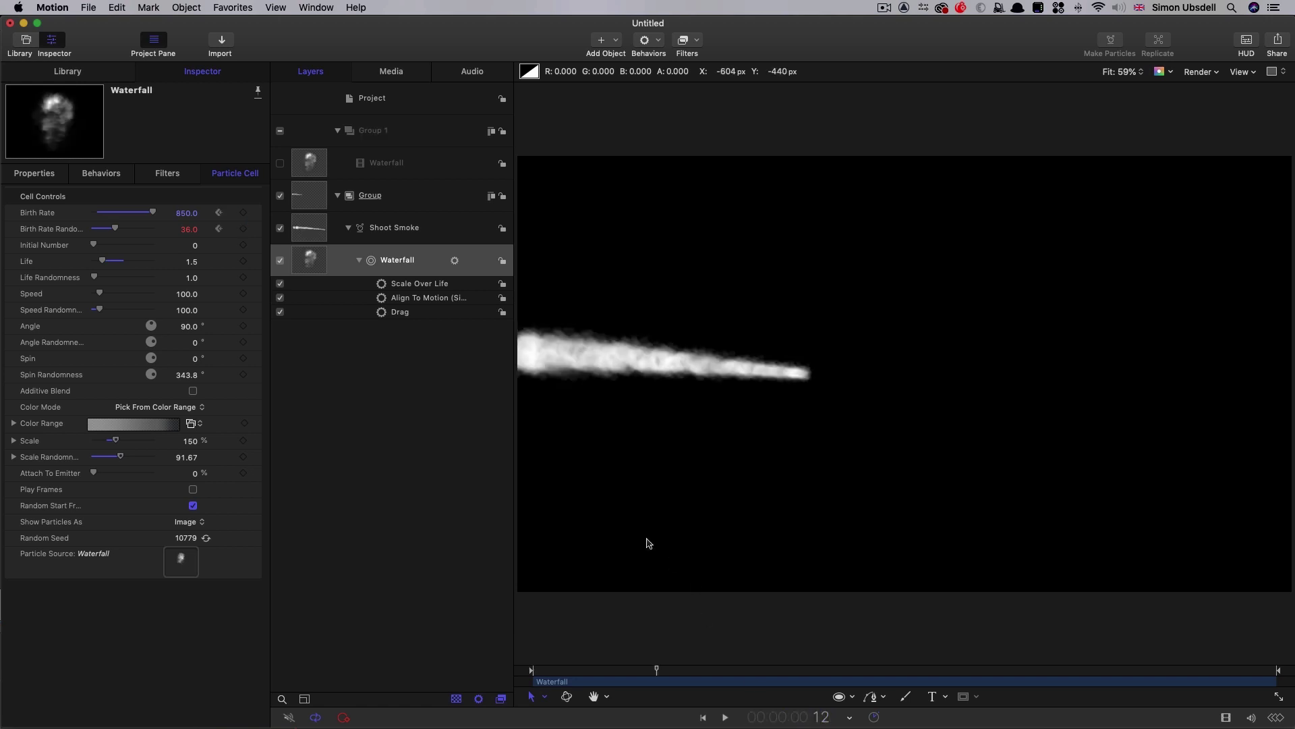
left_click(184, 213)
type("100")
key("Return")
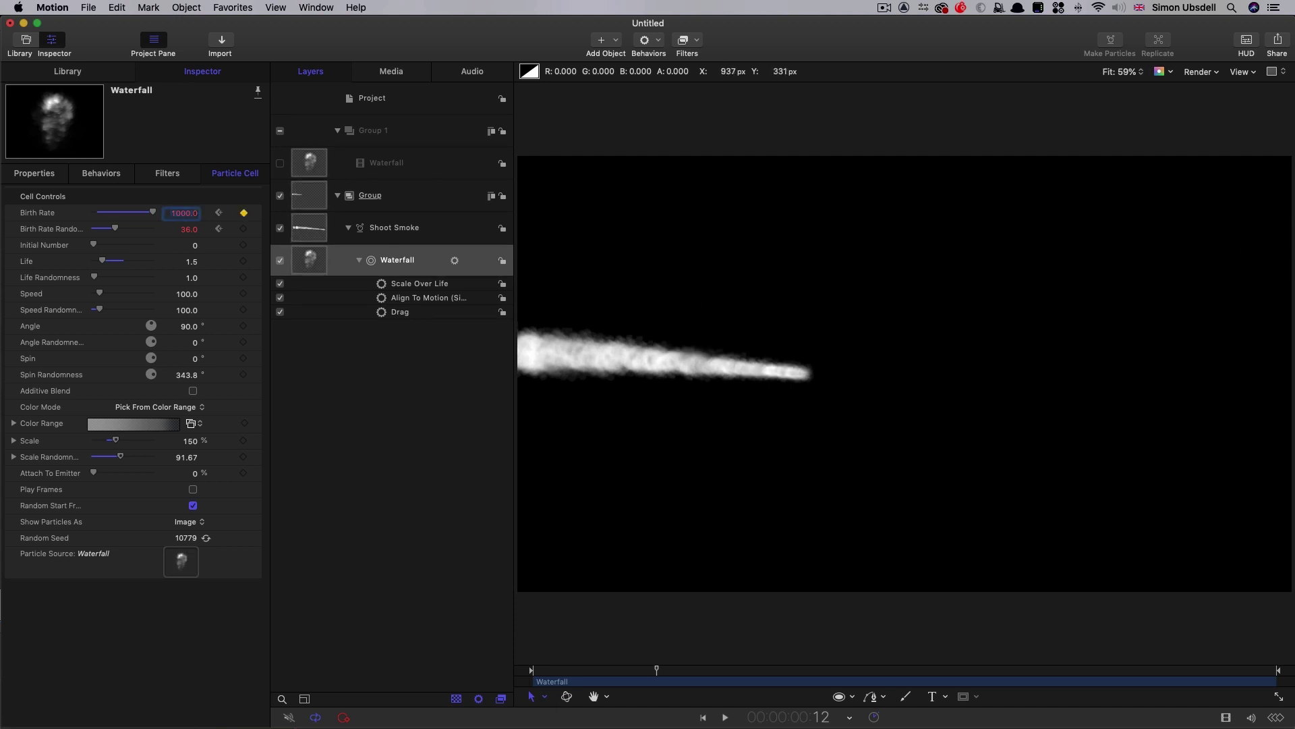
left_click(826, 717)
type("19")
key("Return")
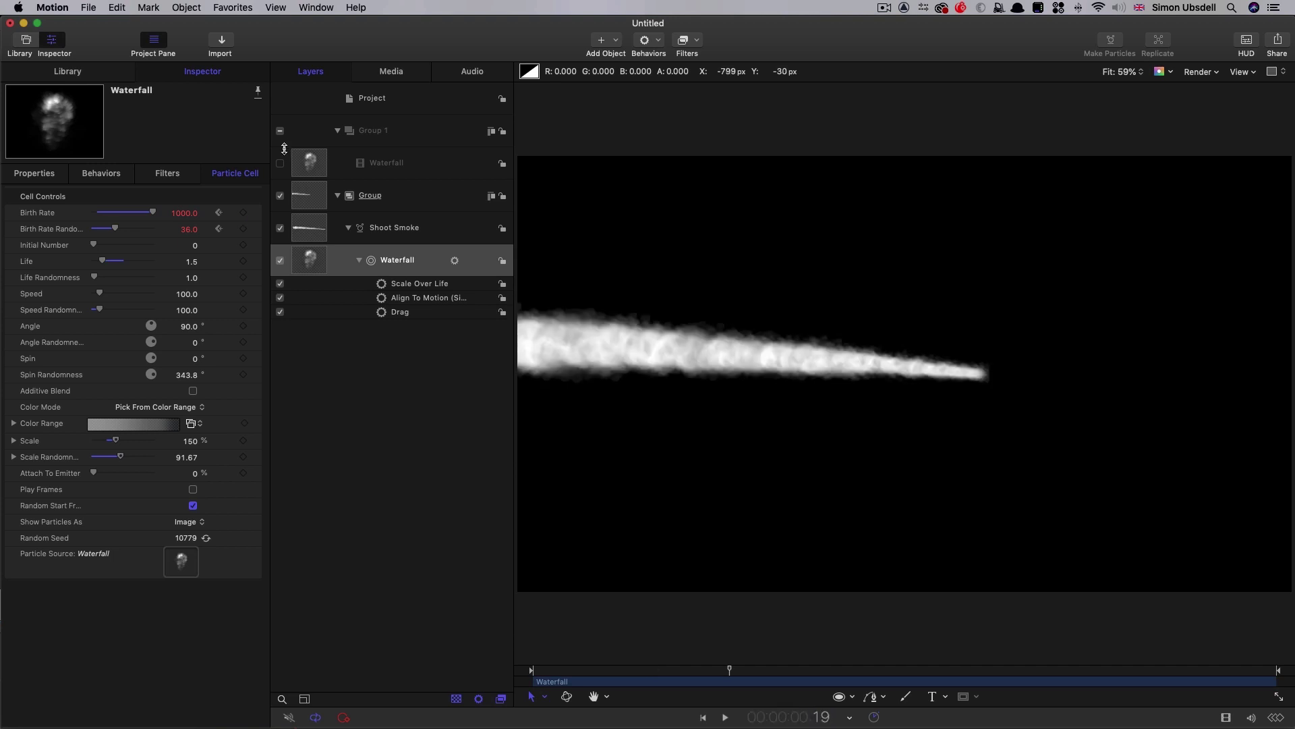
left_click(180, 214)
type("850")
key("Return")
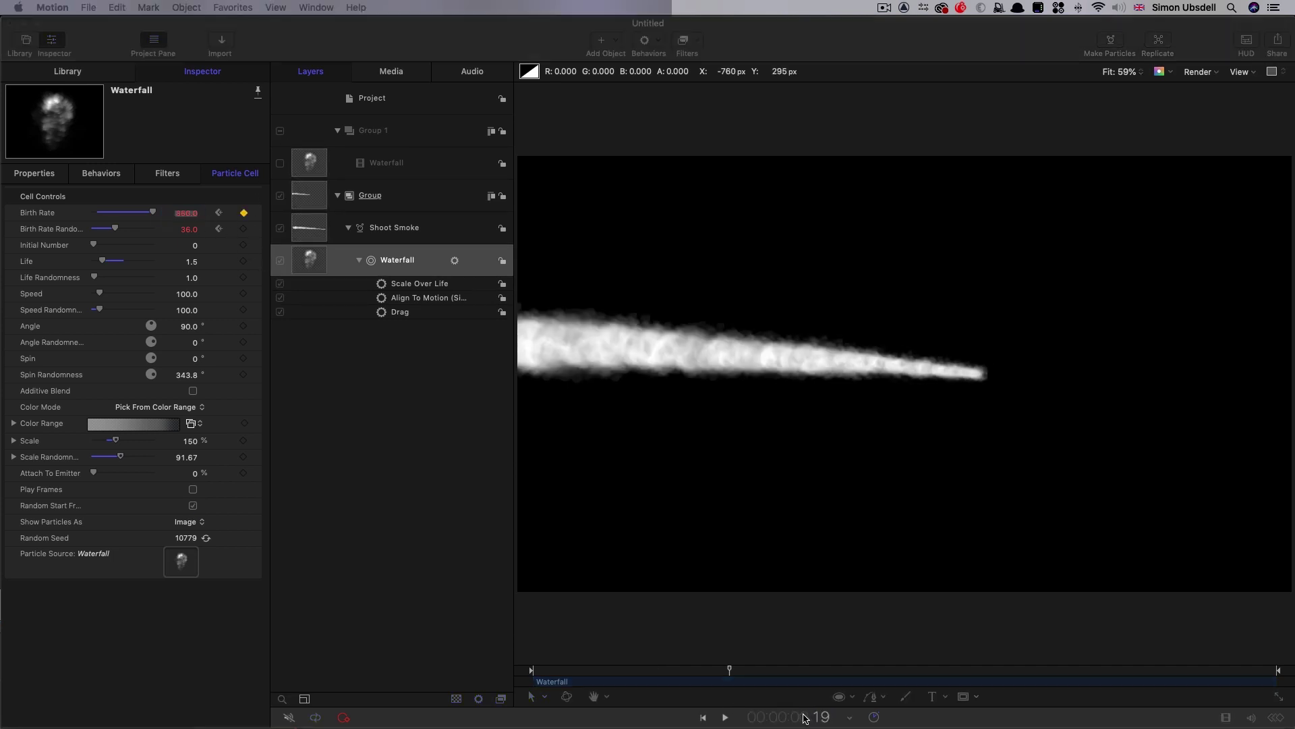
At 1:07 drop Birth Rate and its randomness to 0, then play from the start
left_click(804, 717)
type("107")
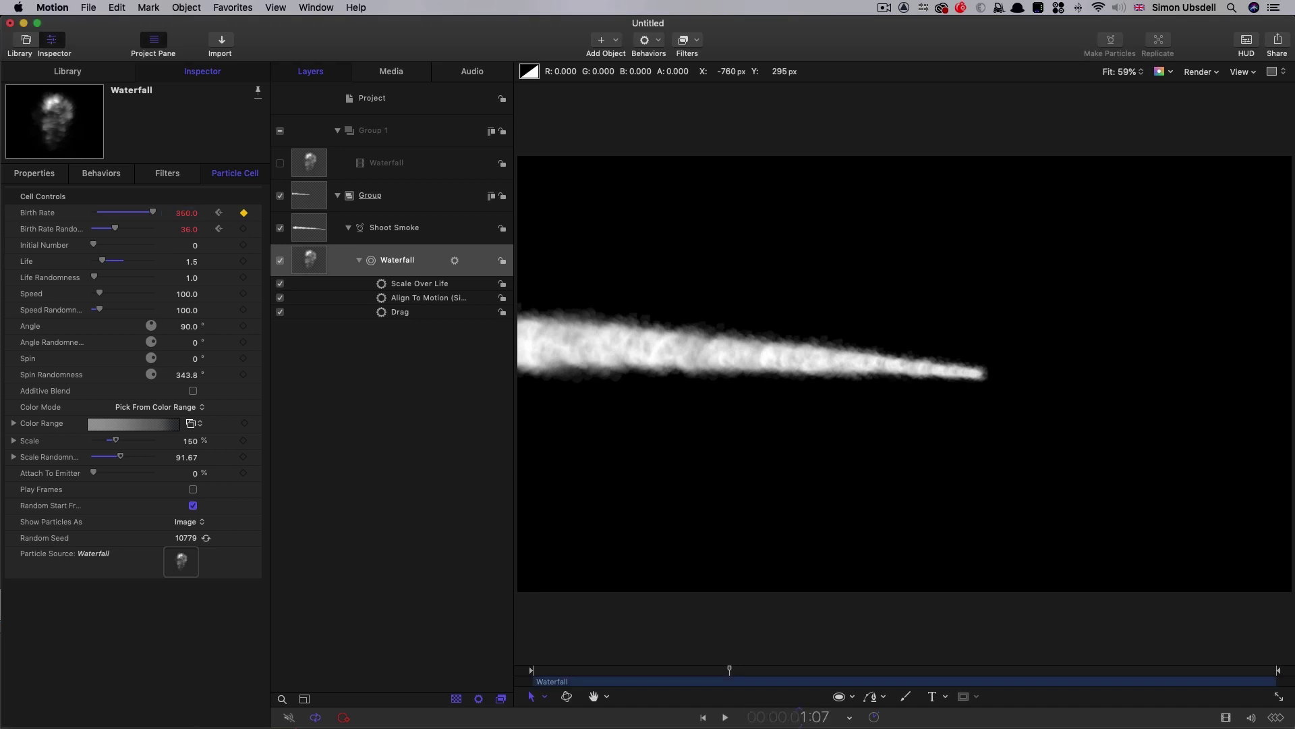
key("Return")
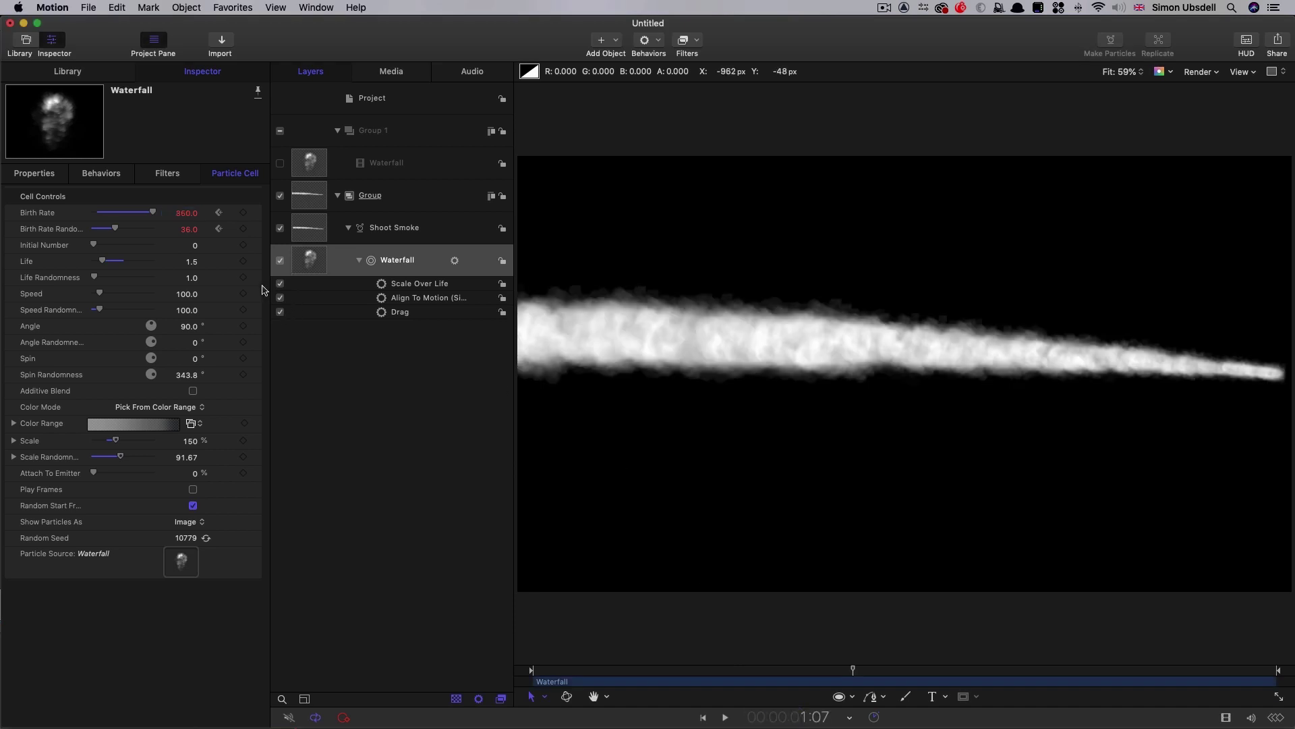
left_click_drag(150, 213, 4, 229)
key("Home")
key("space")
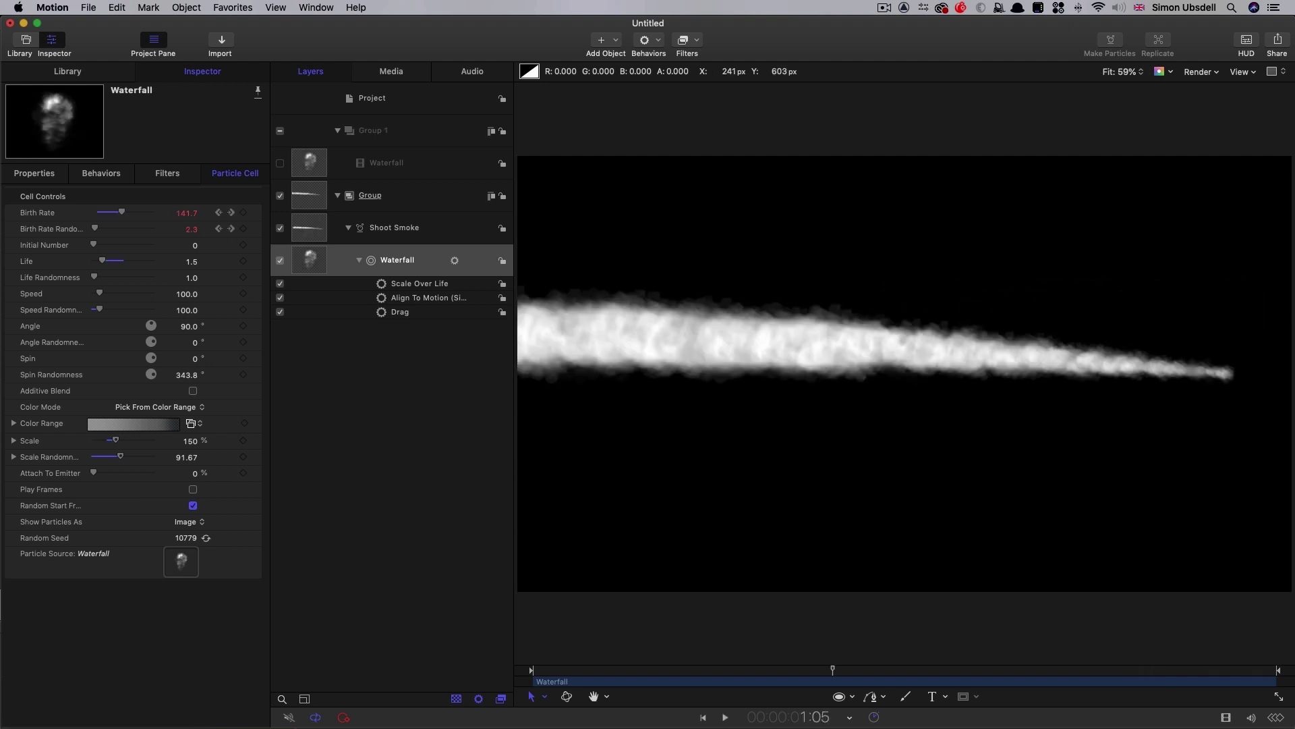
Export the smoke trail with Share > Export Movie, Apple ProRes 4444 codec, file named Particles
left_click(1278, 41)
left_click(1220, 80)
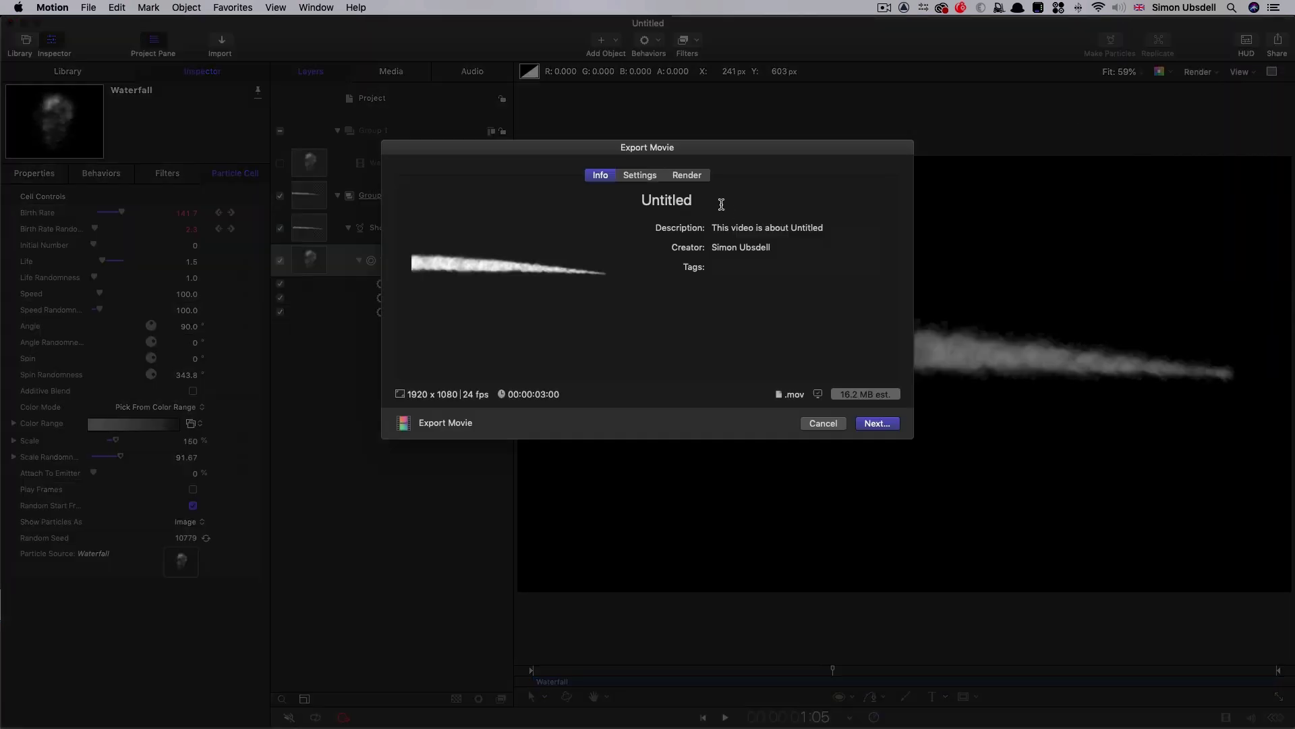
left_click(647, 177)
left_click(790, 250)
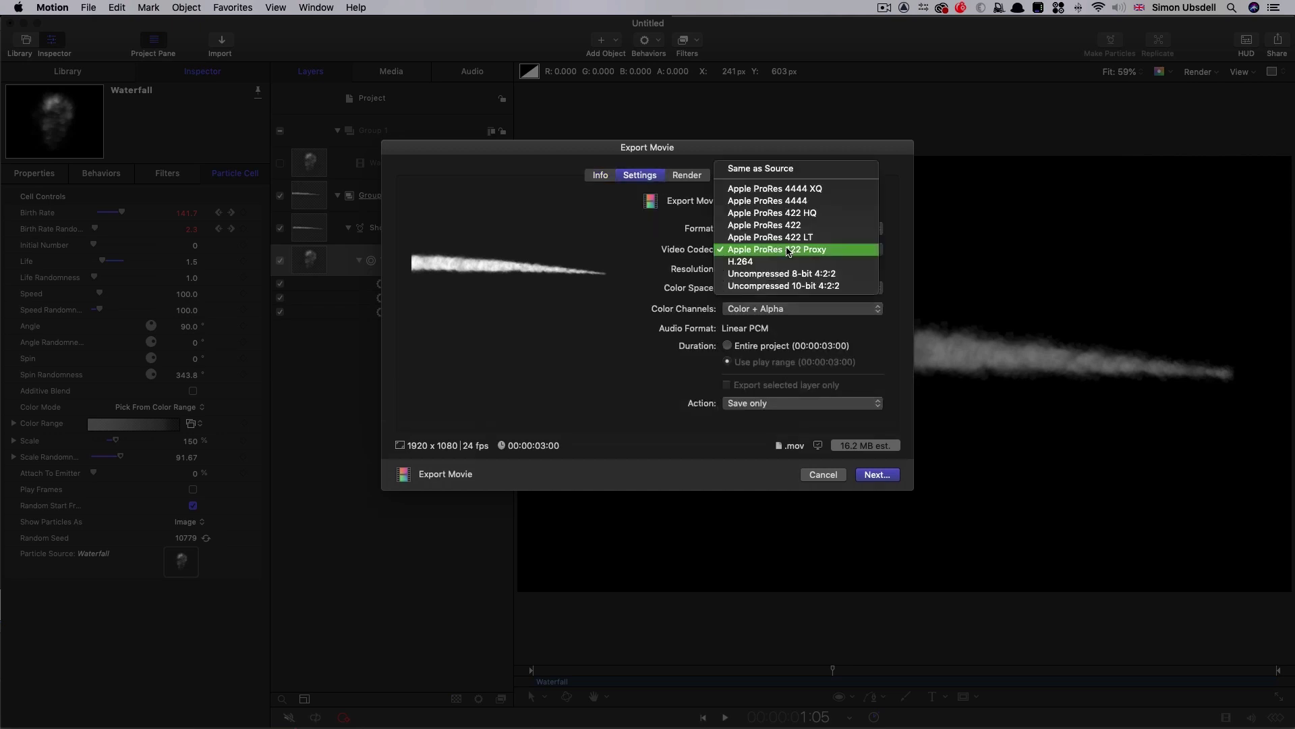
left_click(794, 202)
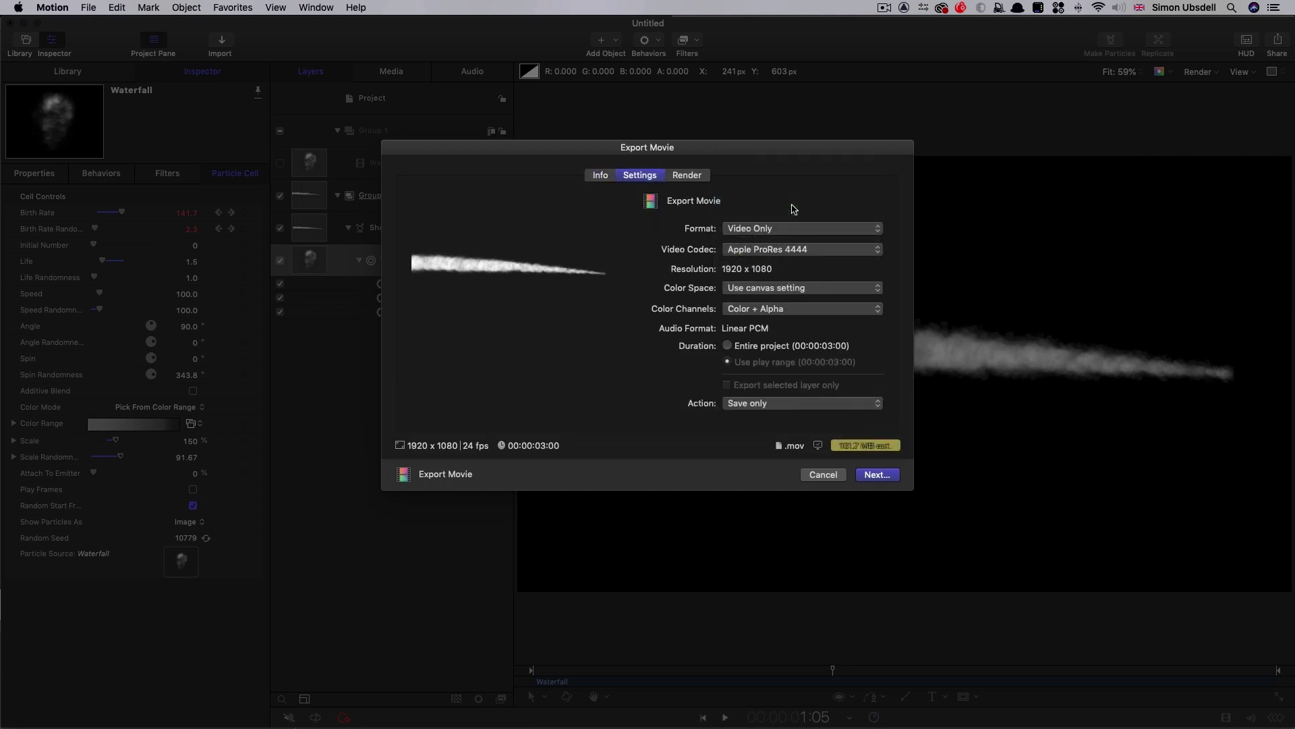
left_click(878, 474)
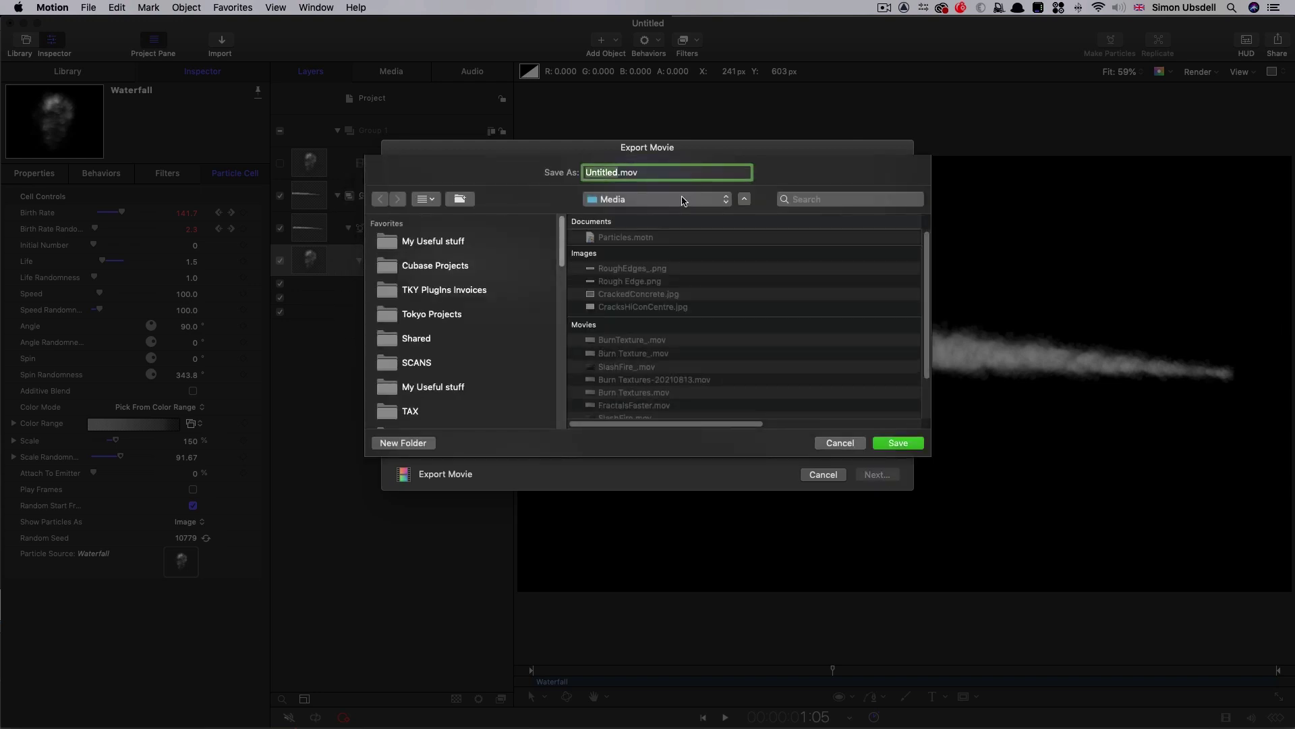
type("Particles")
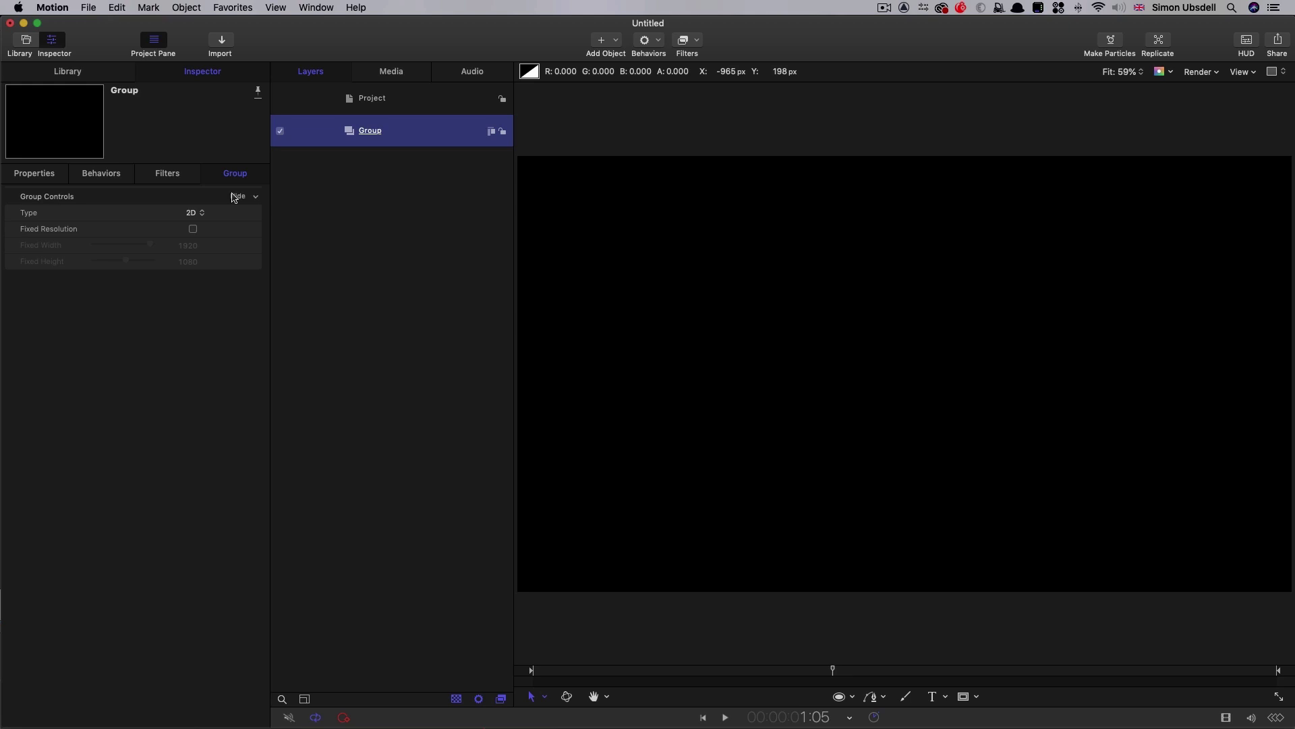
Inside the Group, draw a closed four-point Bezier chip shape on the canvas
key("super+shift+a")
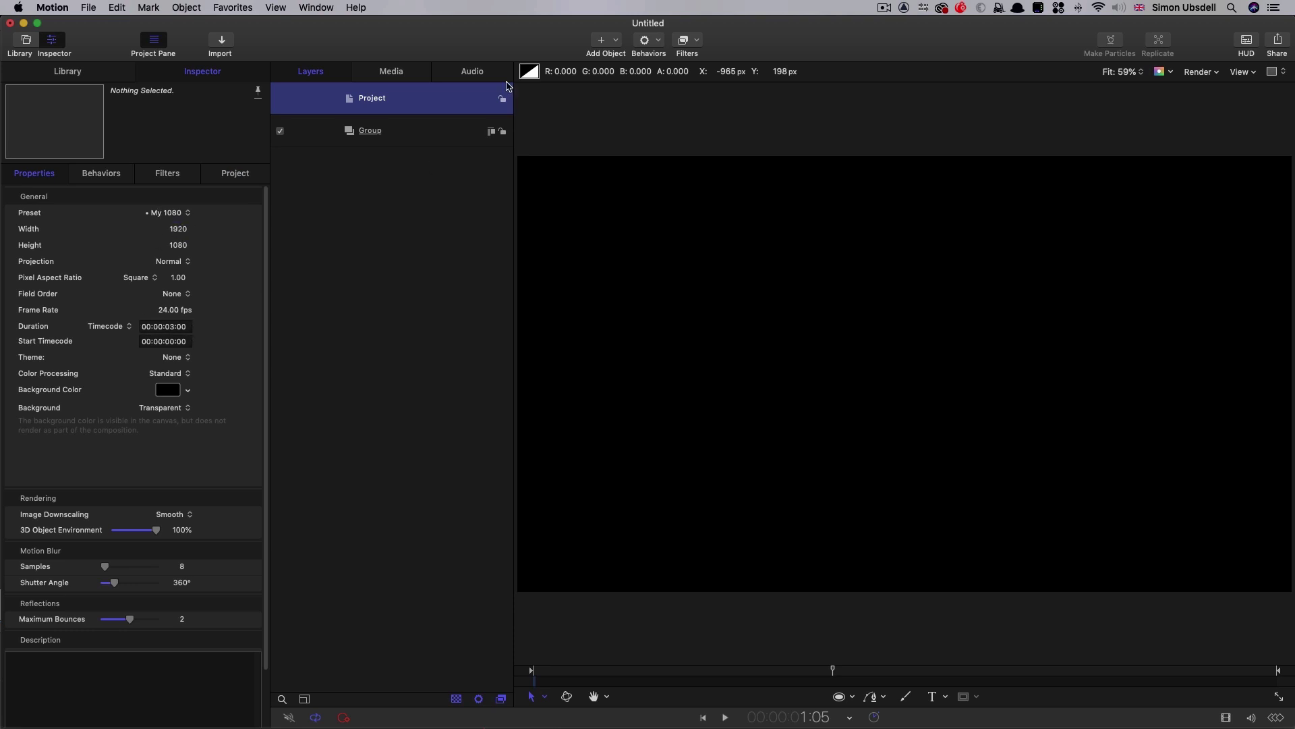
left_click(427, 131)
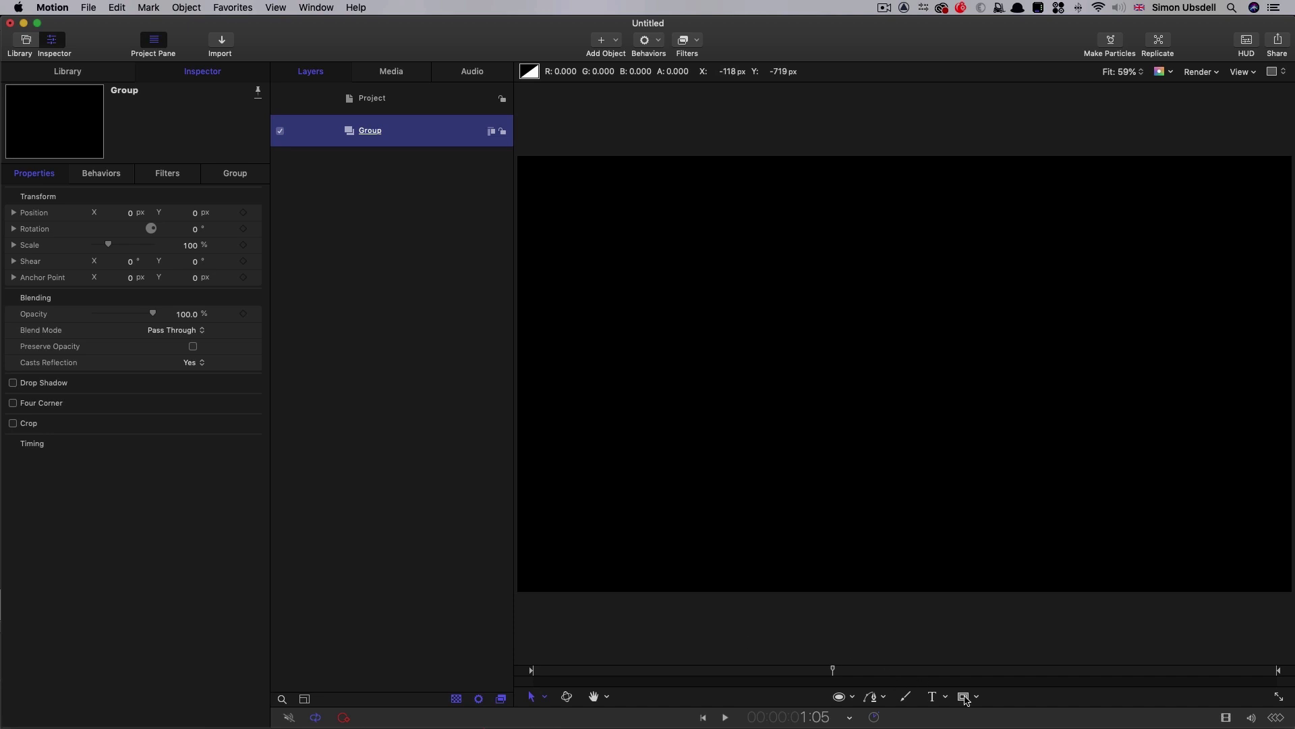
left_click(877, 697)
left_click(890, 717)
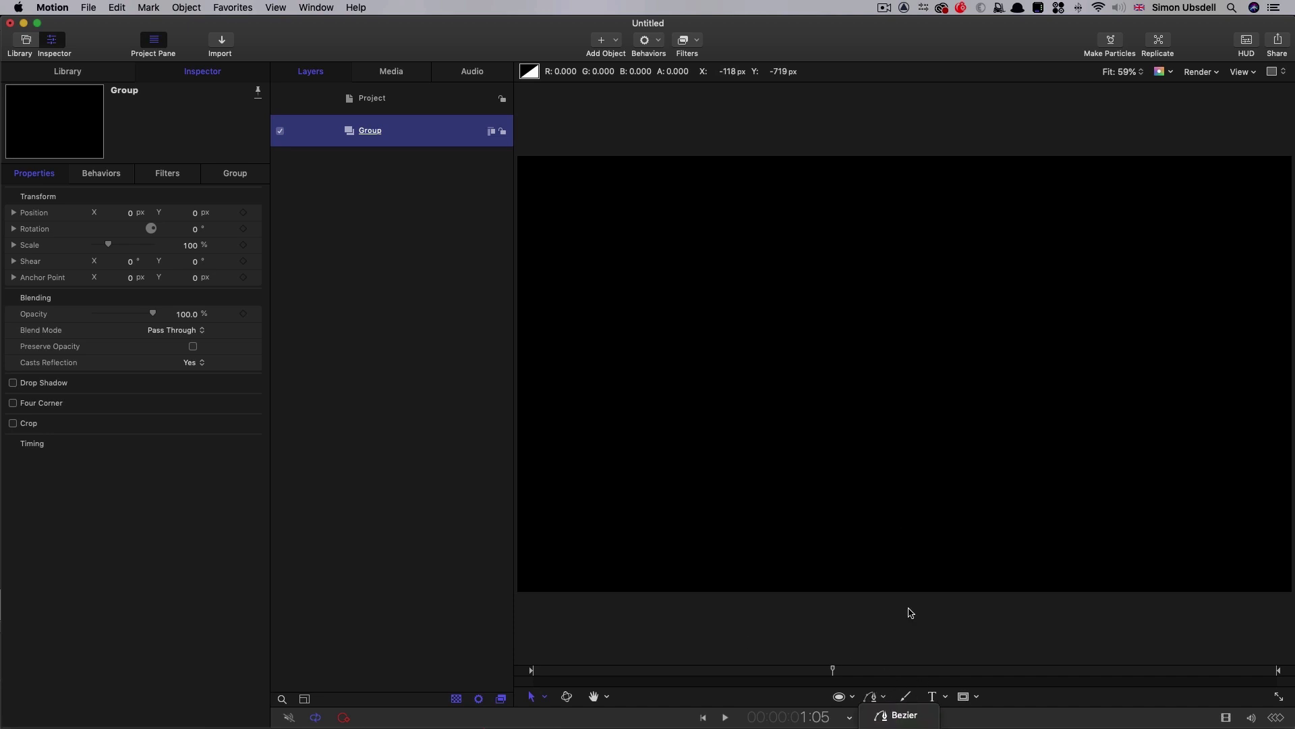
left_click(741, 319)
left_click(726, 423)
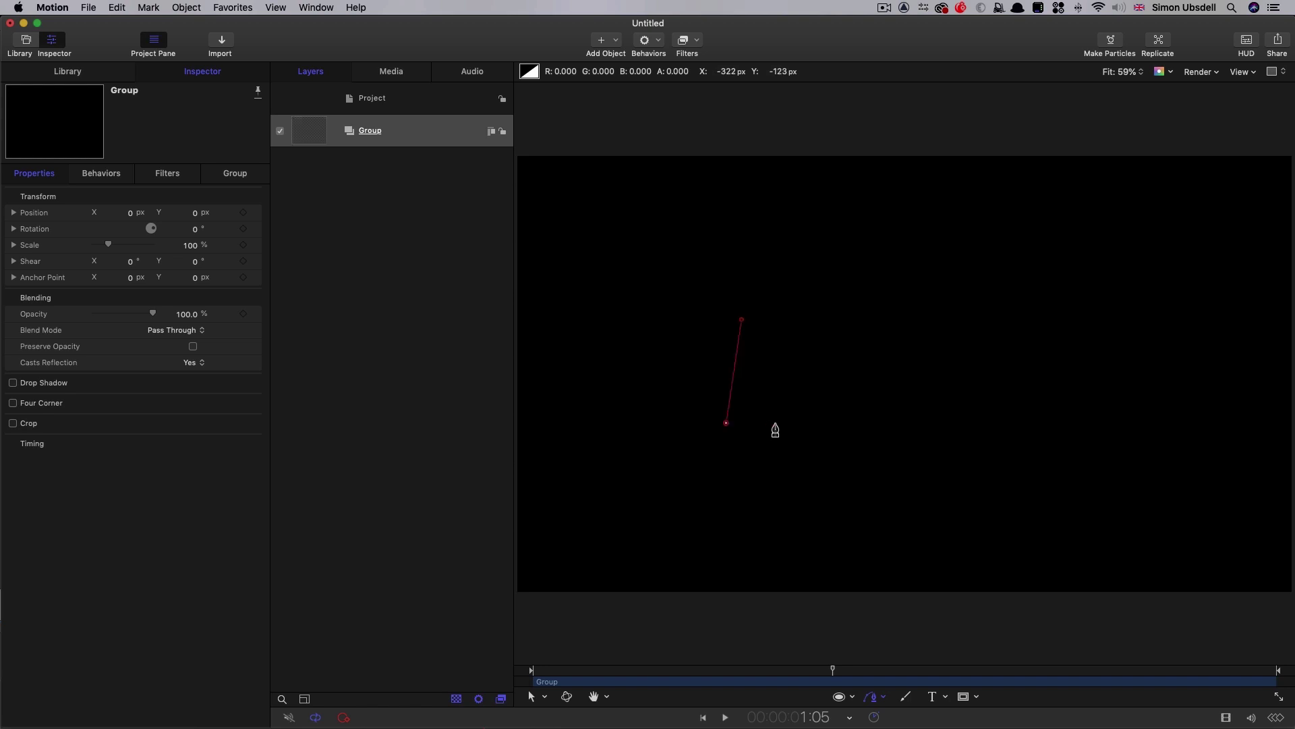
left_click(775, 423)
left_click(775, 334)
left_click(741, 319)
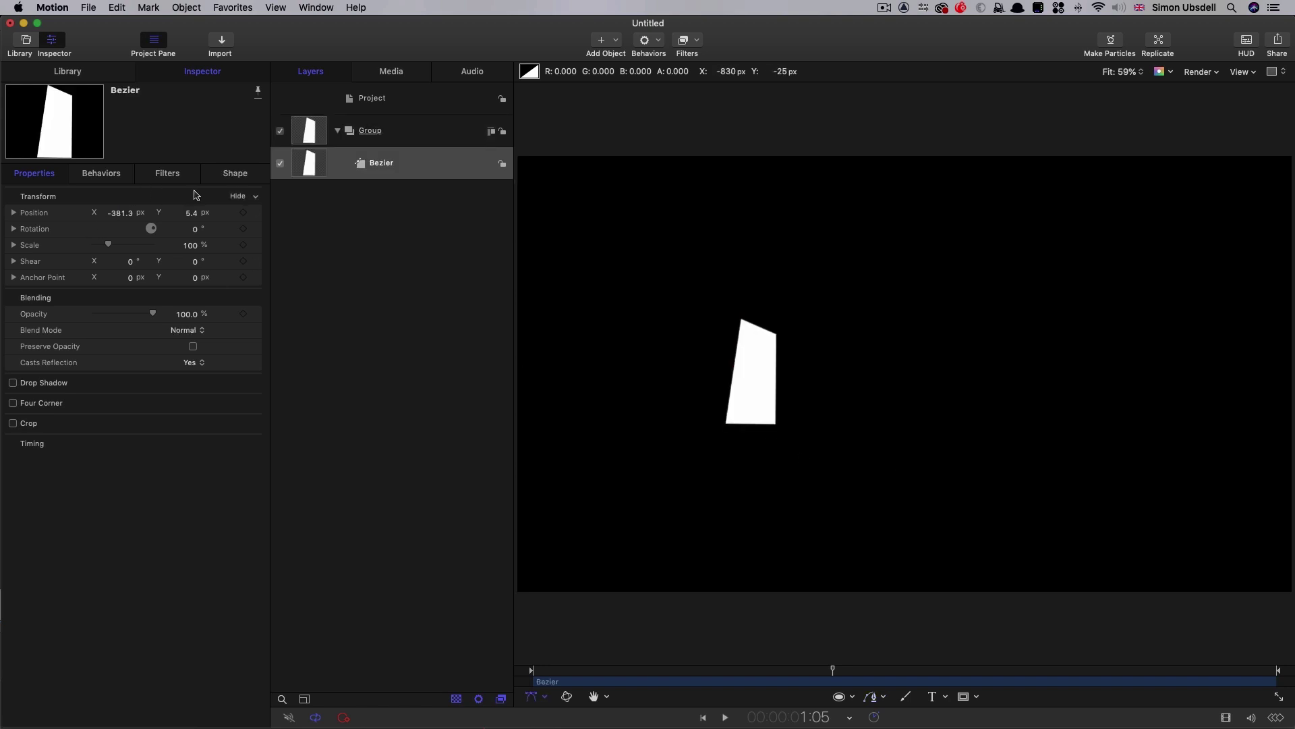
Reset the shape's transform to re-centre it and show its Geometry settings
right_click(119, 195)
left_click(162, 199)
left_click(236, 173)
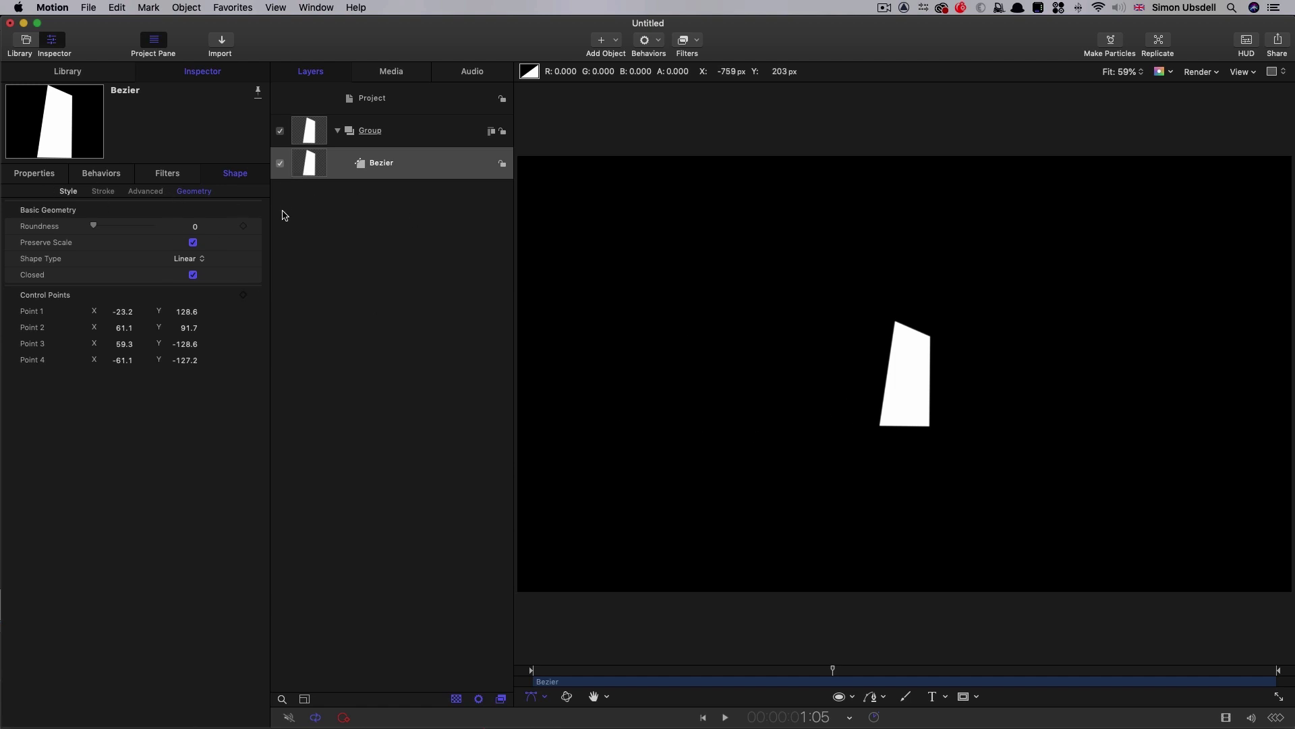
left_click(312, 159)
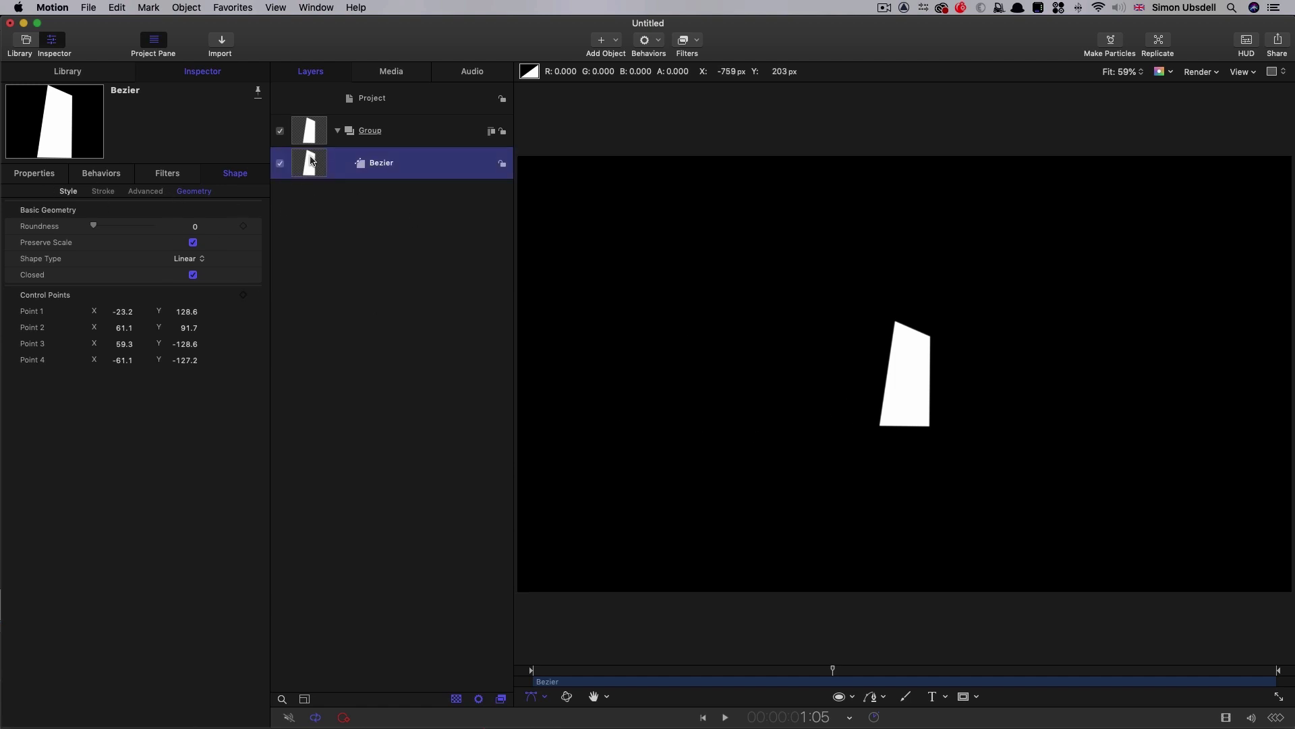
Convert the Bezier chip into a particle emitter with Rectangle shape and Random Fill
left_click(199, 7)
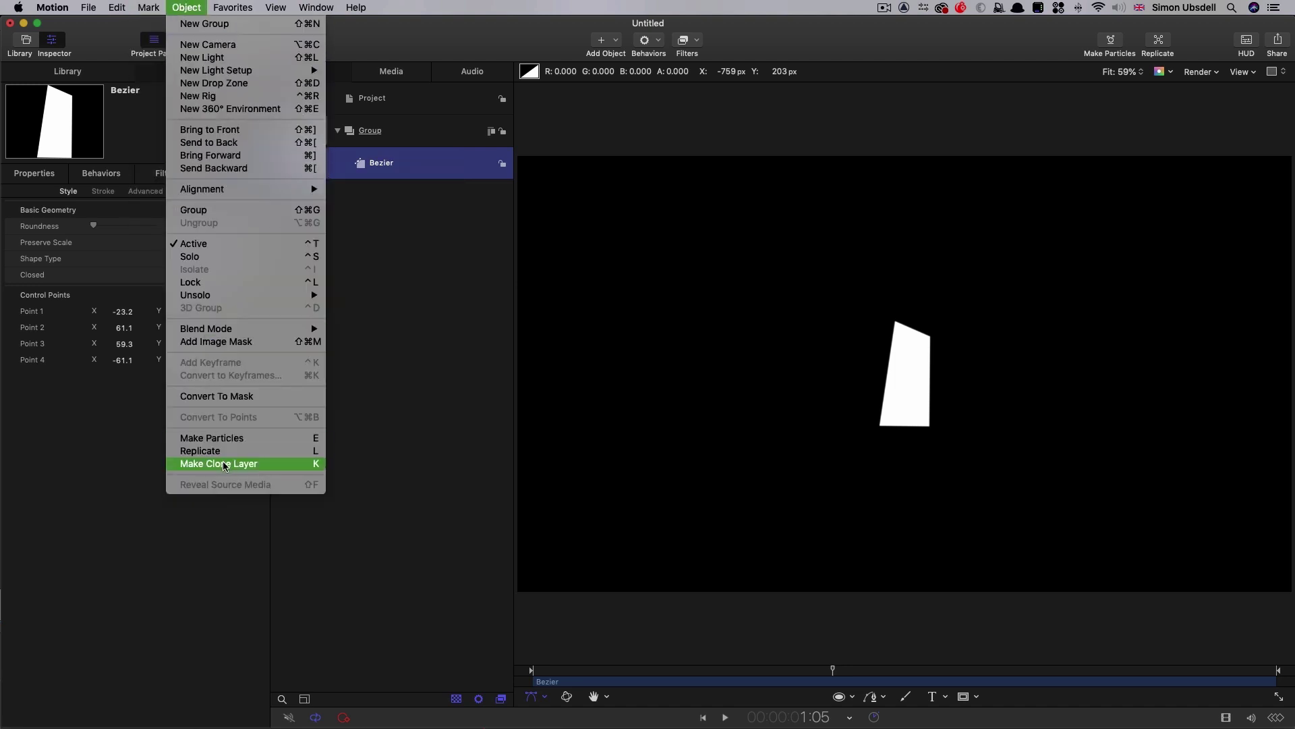
left_click(241, 437)
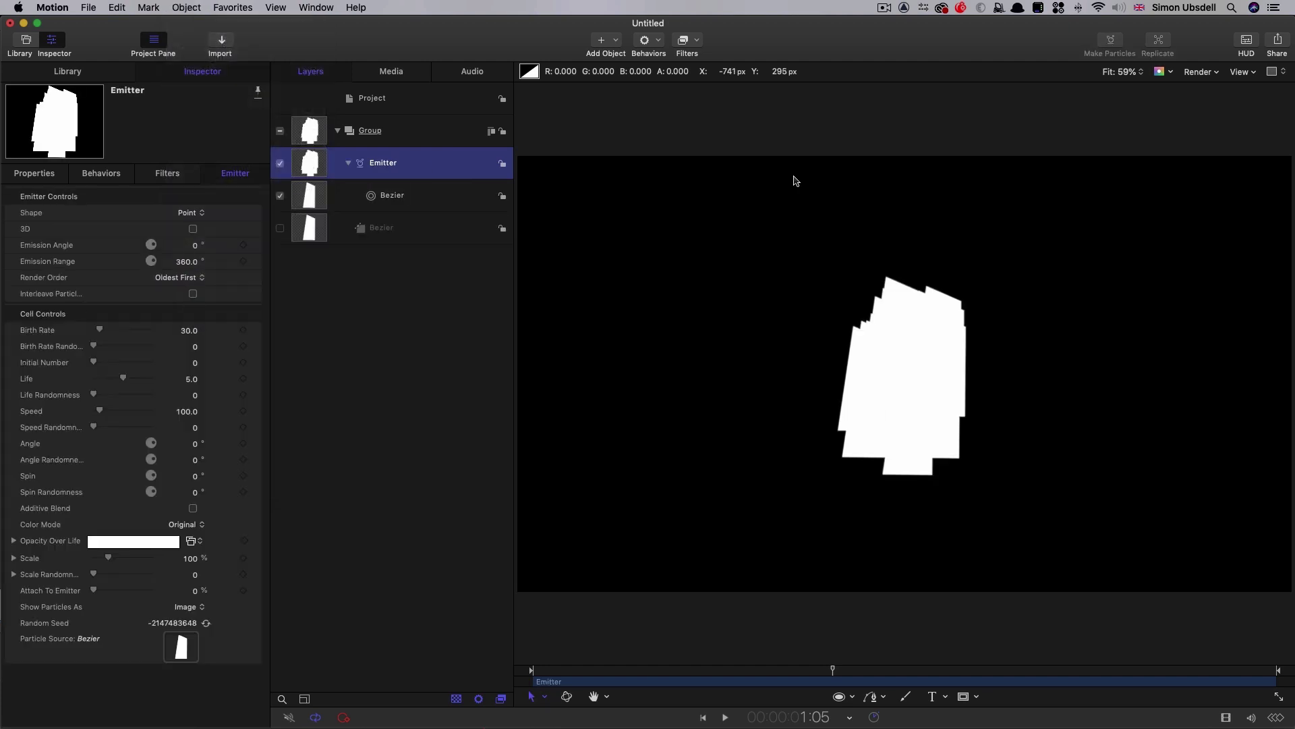
left_click(193, 212)
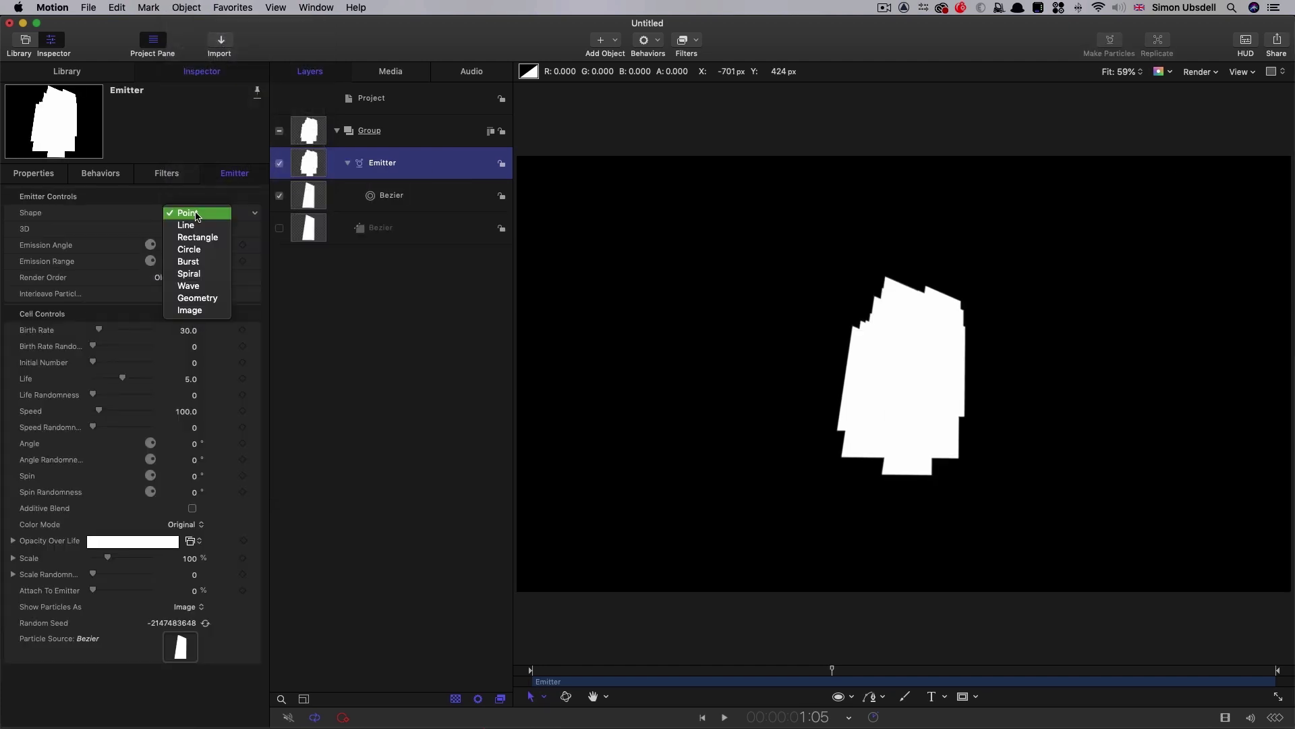
left_click(205, 241)
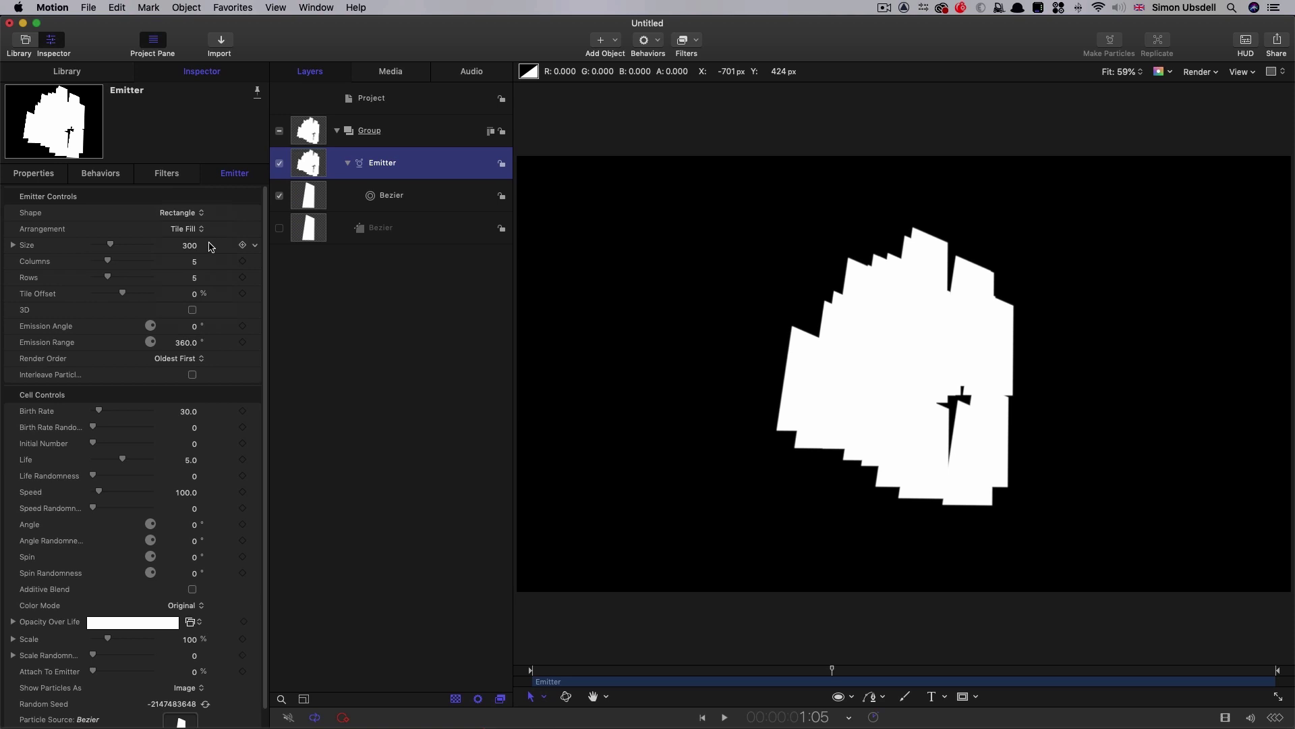
left_click(187, 229)
left_click(179, 244)
Set the emitter Height to 90 and Emission Range to 5
left_click(13, 245)
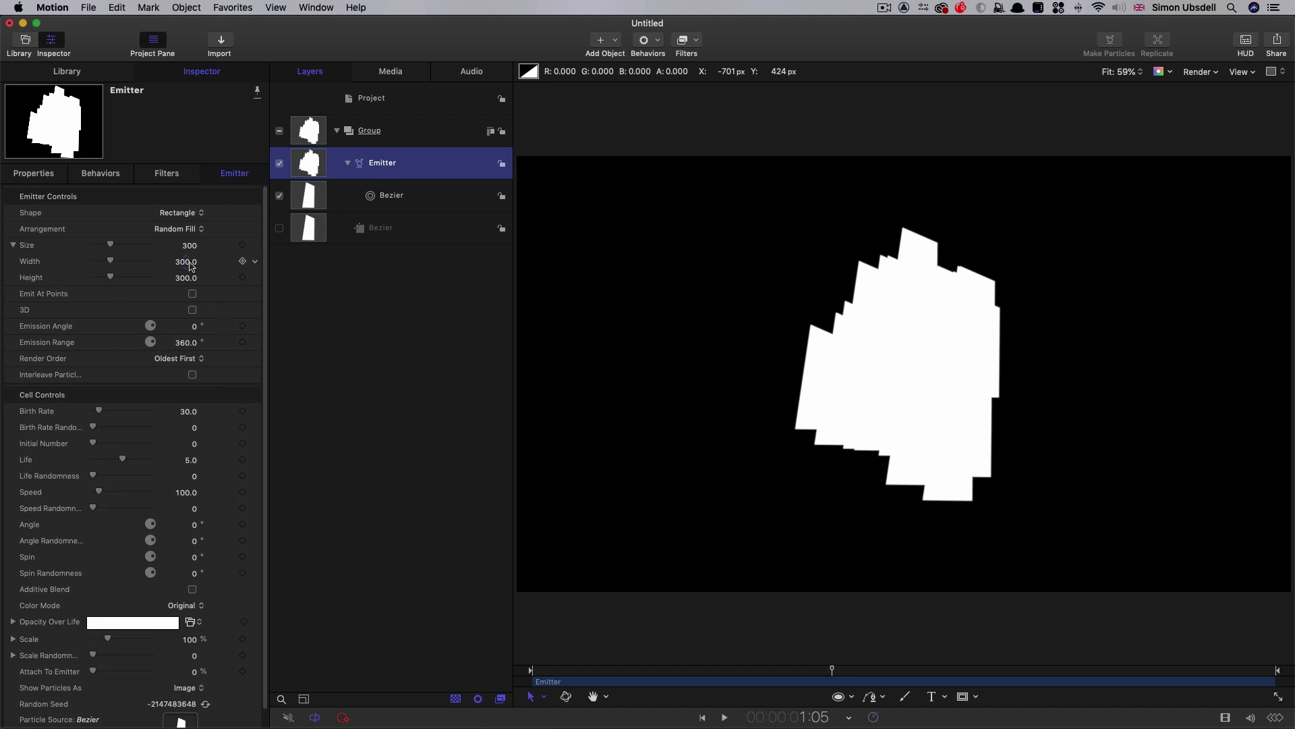
left_click(182, 278)
type("90")
key("Return")
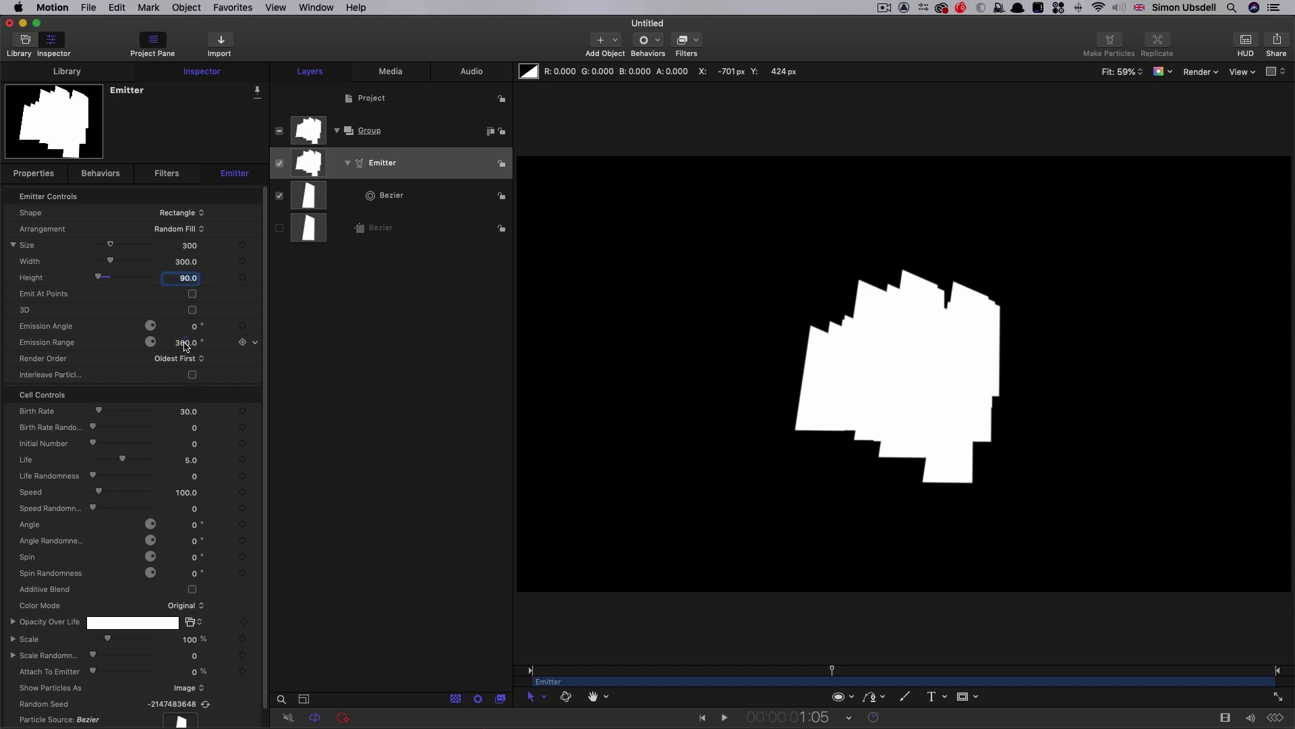
left_click(185, 343)
type("5")
key("Return")
Set Life 3 (randomness 1), Speed 2000 (randomness 750), and Spin -360 (randomness 10)
left_click(189, 460)
type("3")
key("Tab")
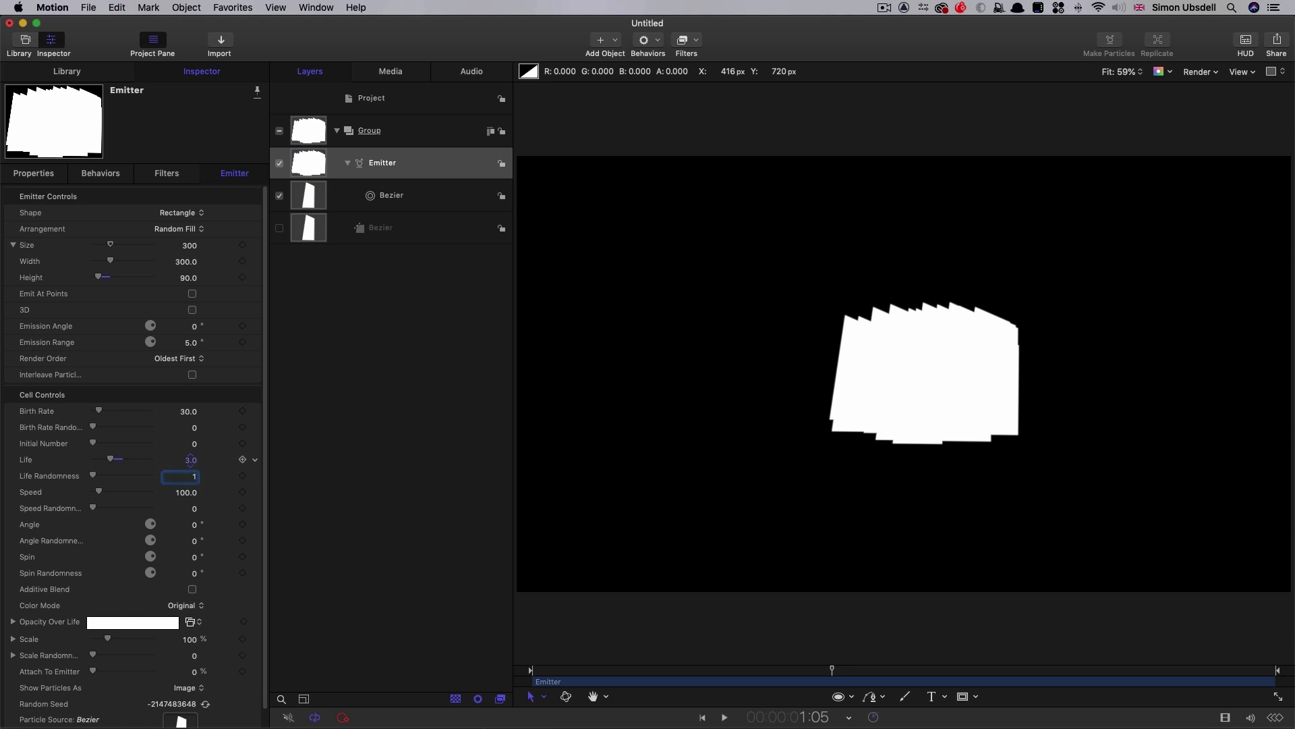
key("Tab")
type("2")
key("Tab")
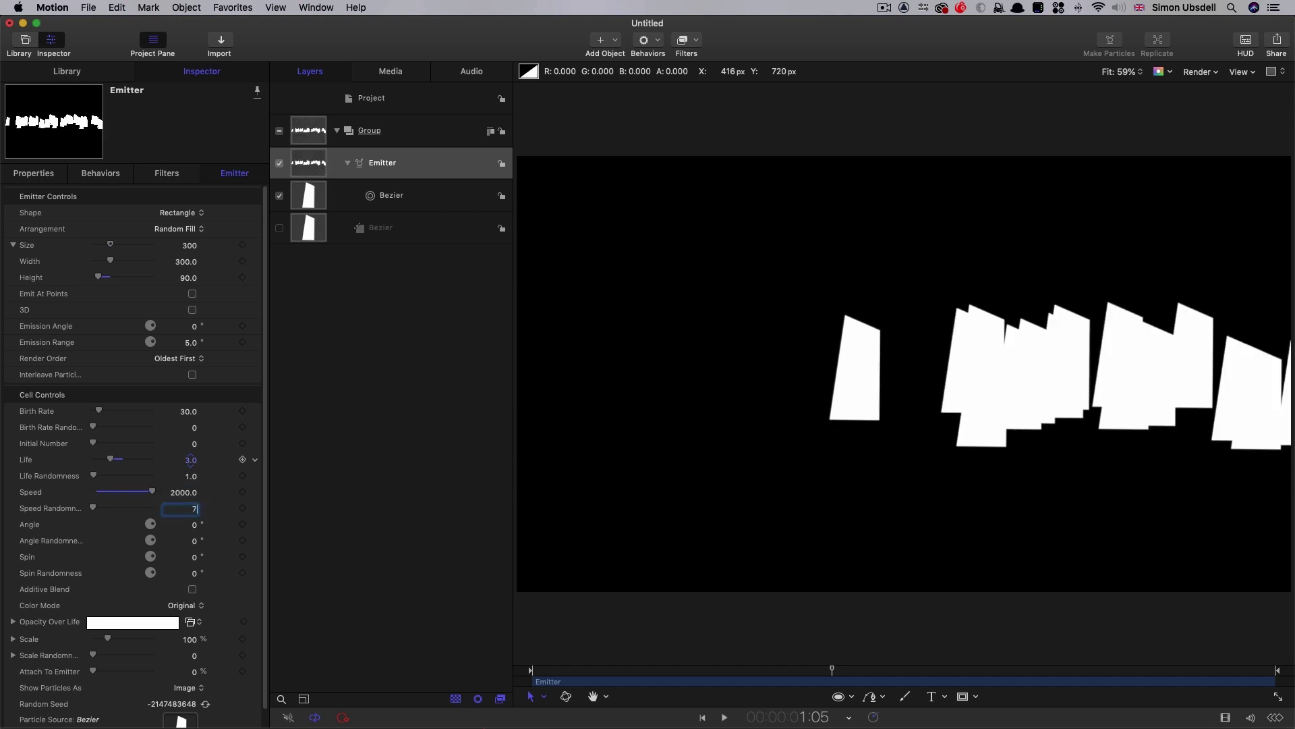
type("750")
key("Tab")
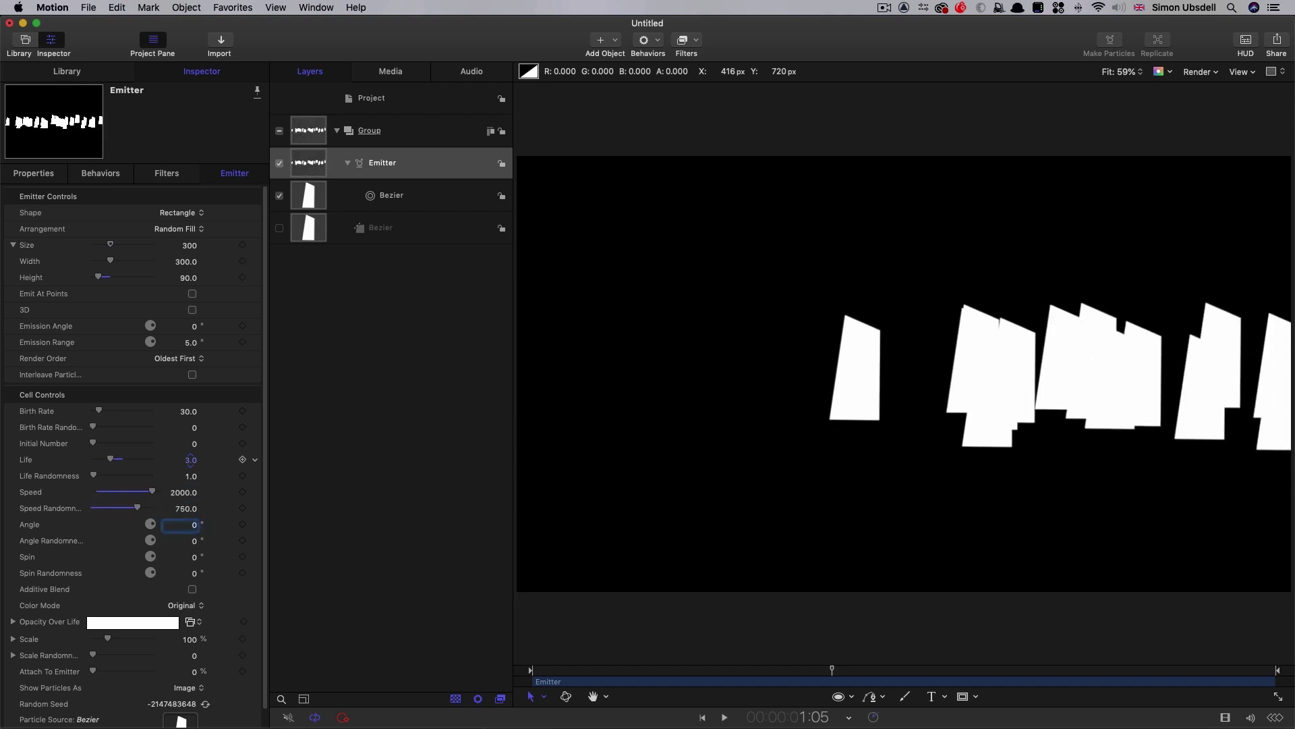
key("Tab")
key("Tab")
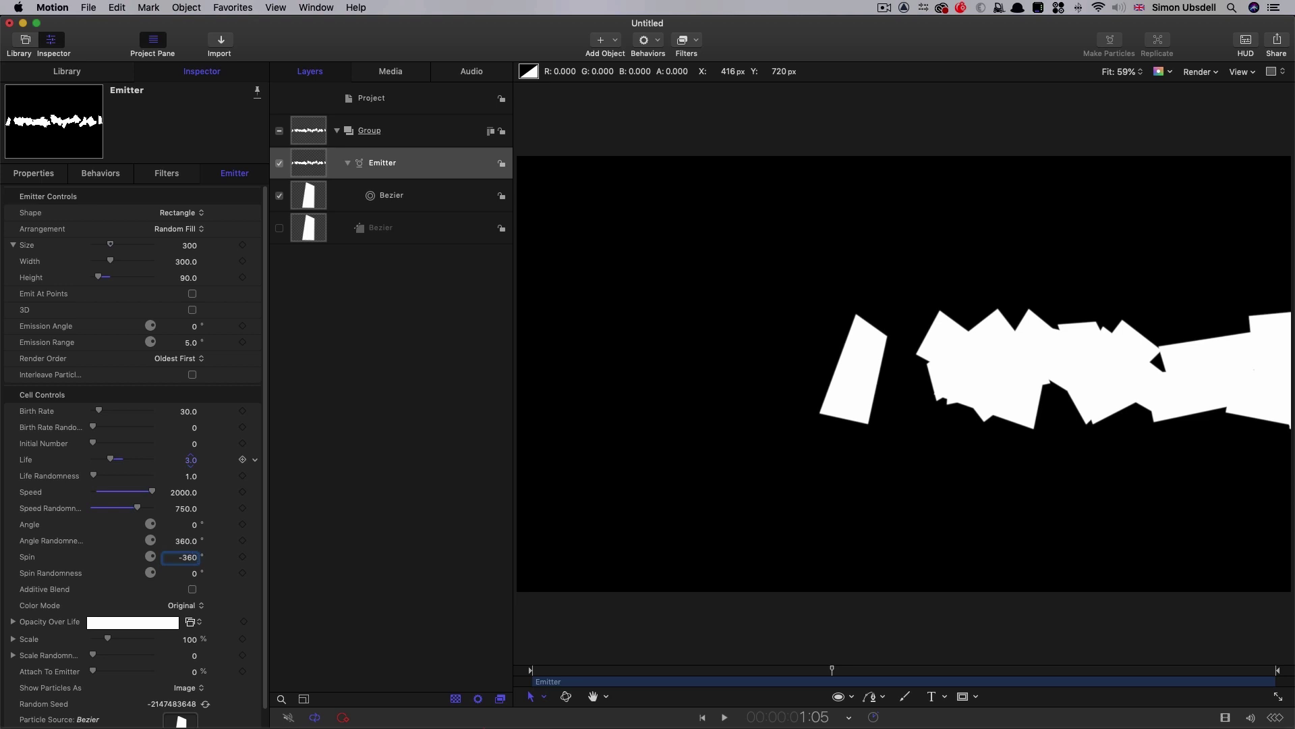
key("Tab")
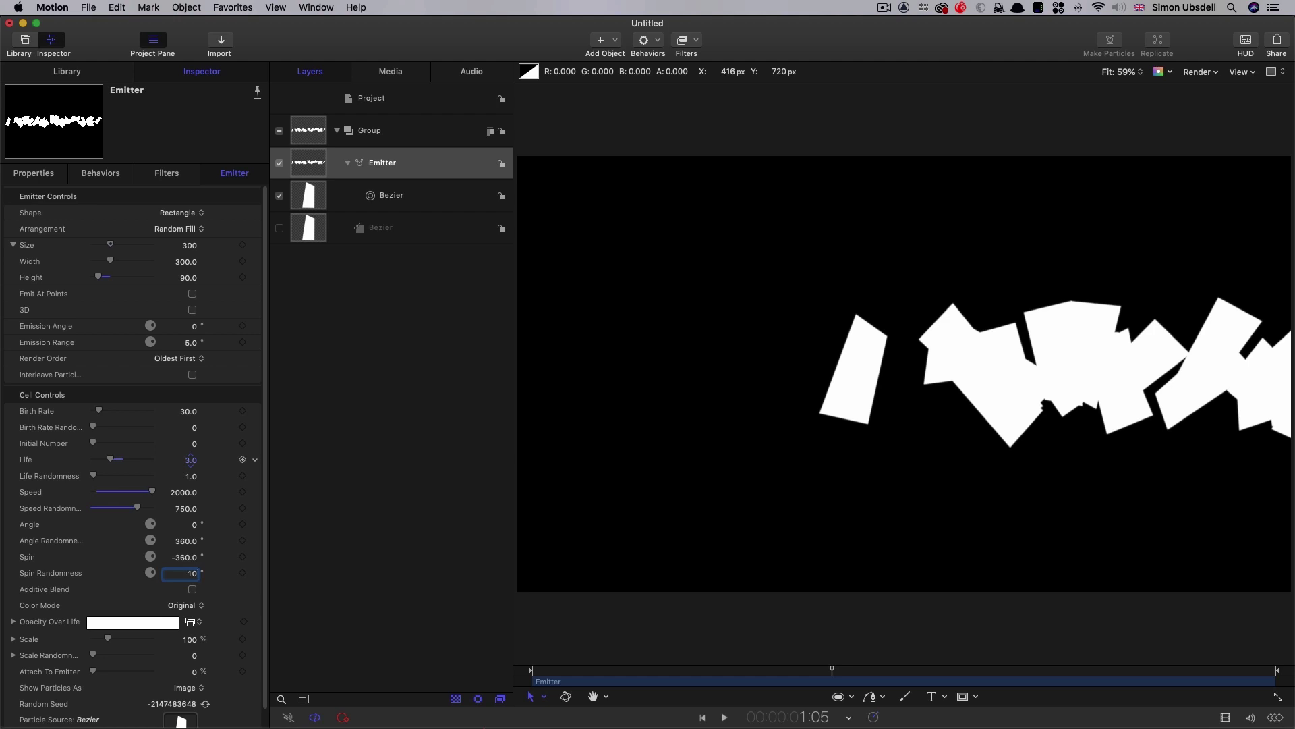
type("10")
key("Return")
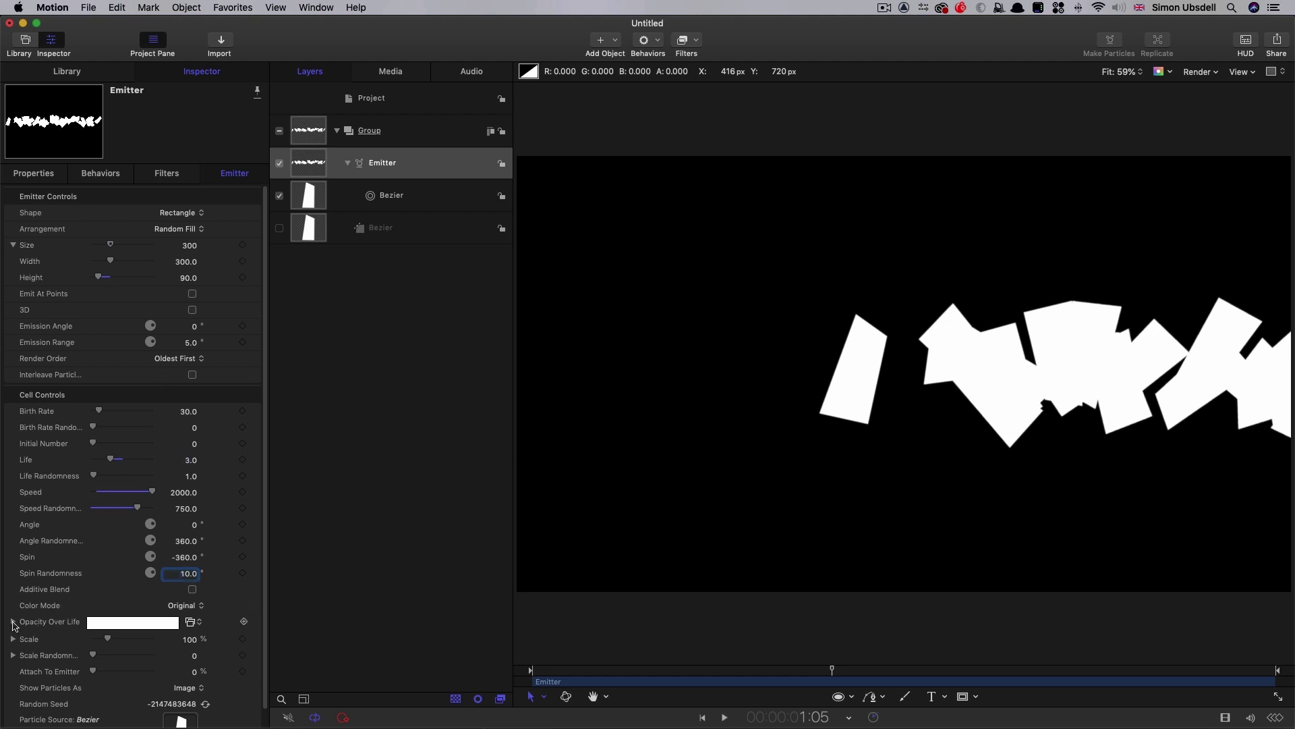
Add an end-of-life point to Opacity Over Life that fades particles to 0%
left_click(13, 623)
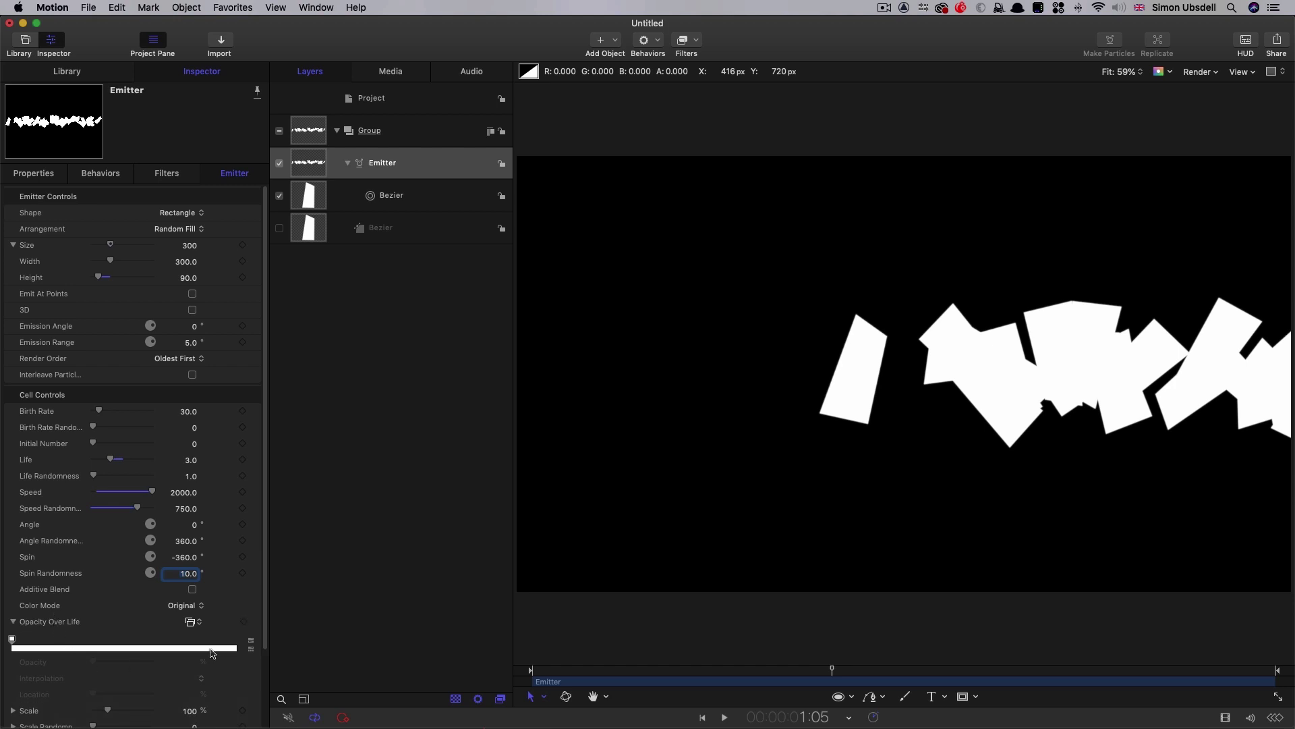
left_click(213, 652)
left_click_drag(214, 641, 248, 644)
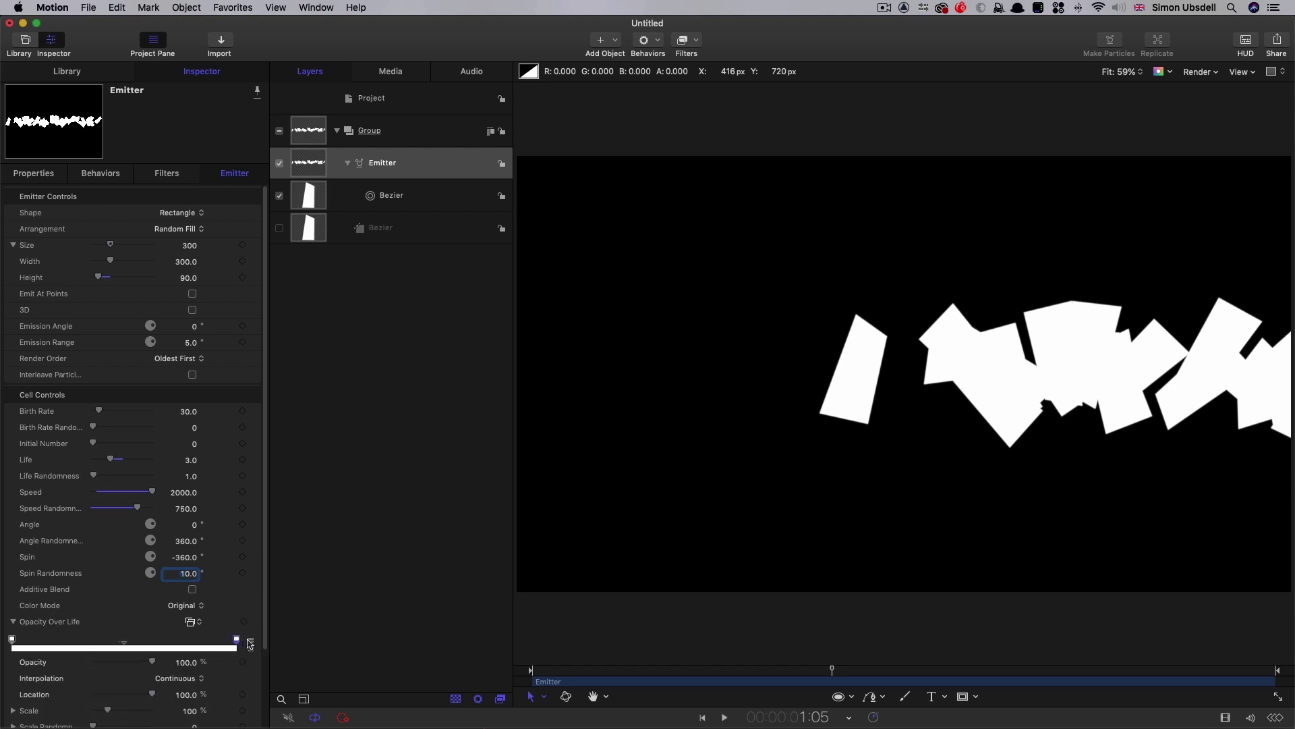
left_click_drag(153, 662, 12, 658)
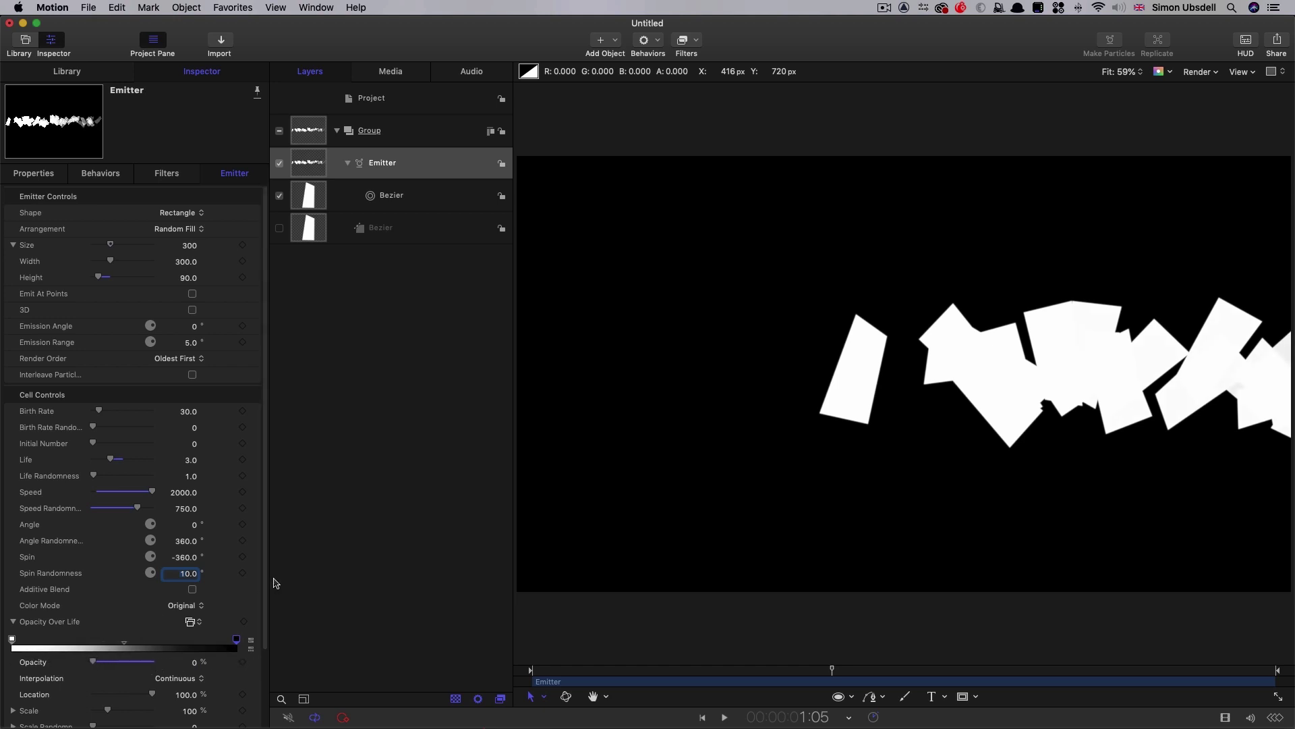
scroll(266, 598, "down", 5)
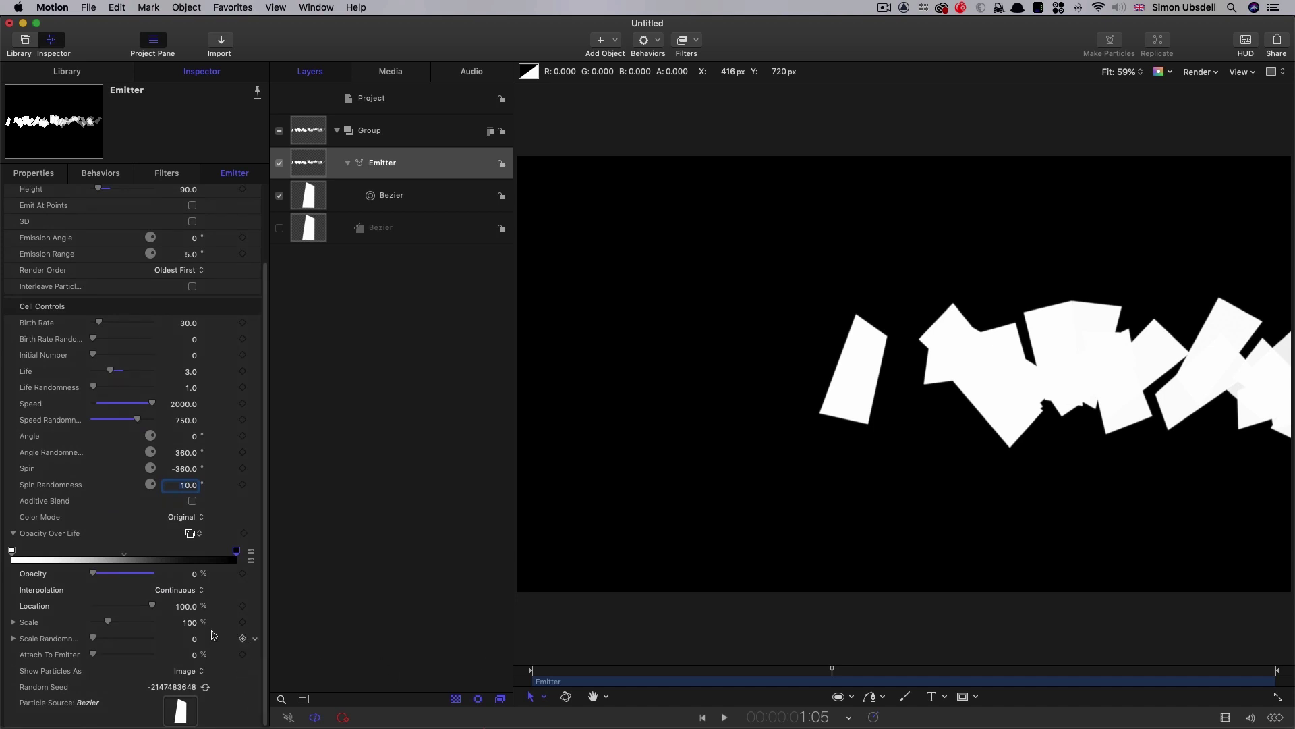
Set particle Scale and Scale Randomness to 20 and preview the result around frames 6–8
left_click(186, 606)
key("Tab")
type("20")
key("Tab")
type("2")
key("Return")
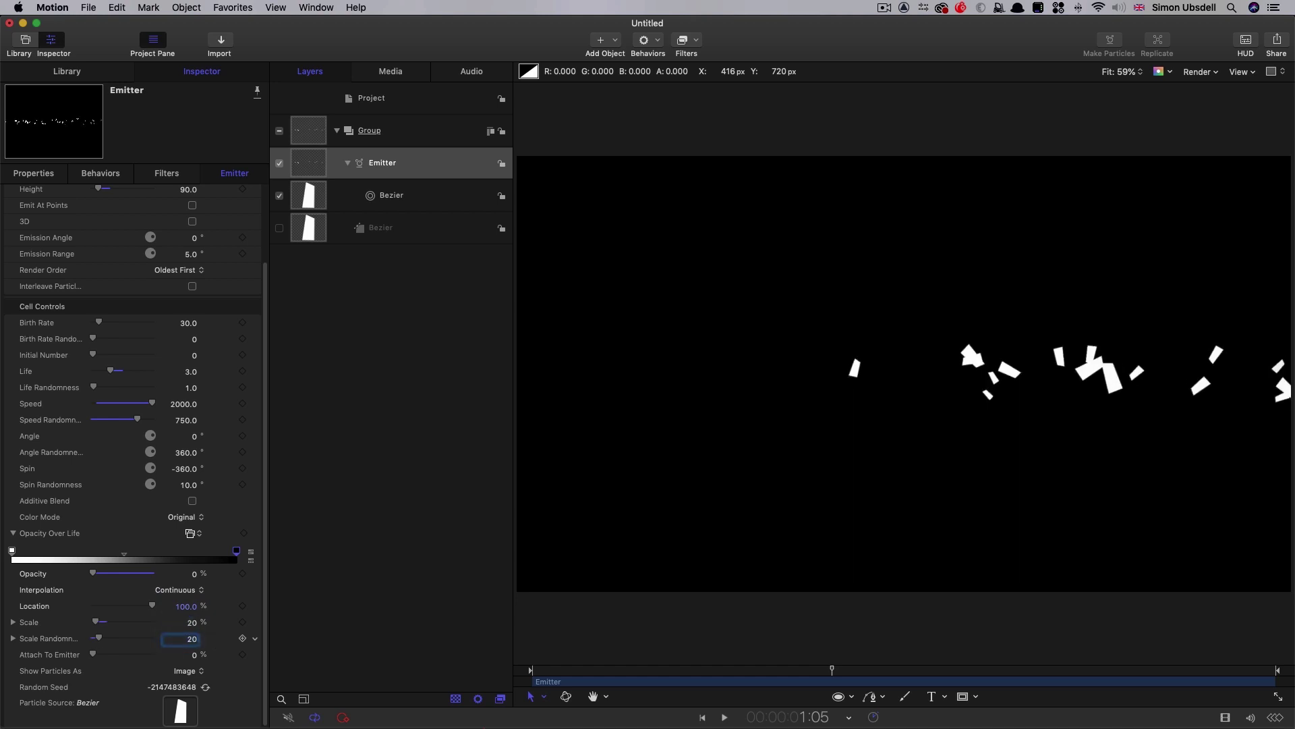
key("space")
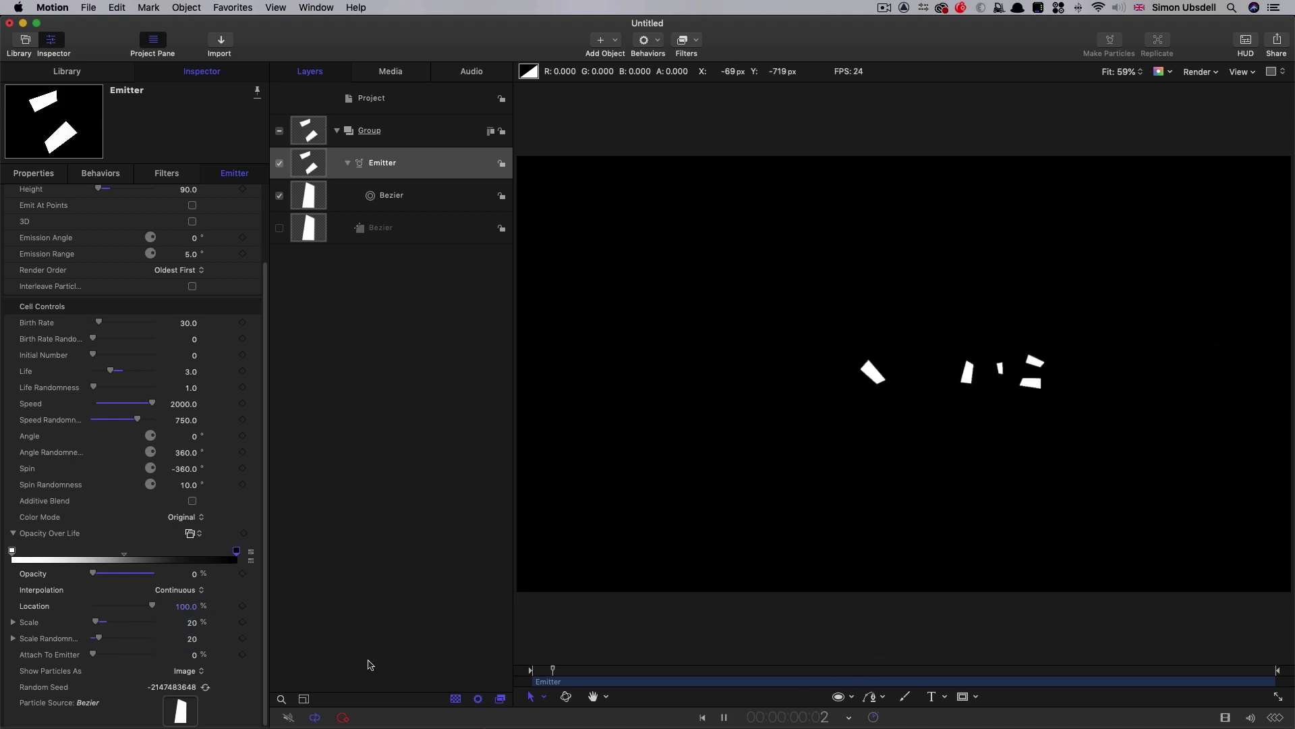
key("space")
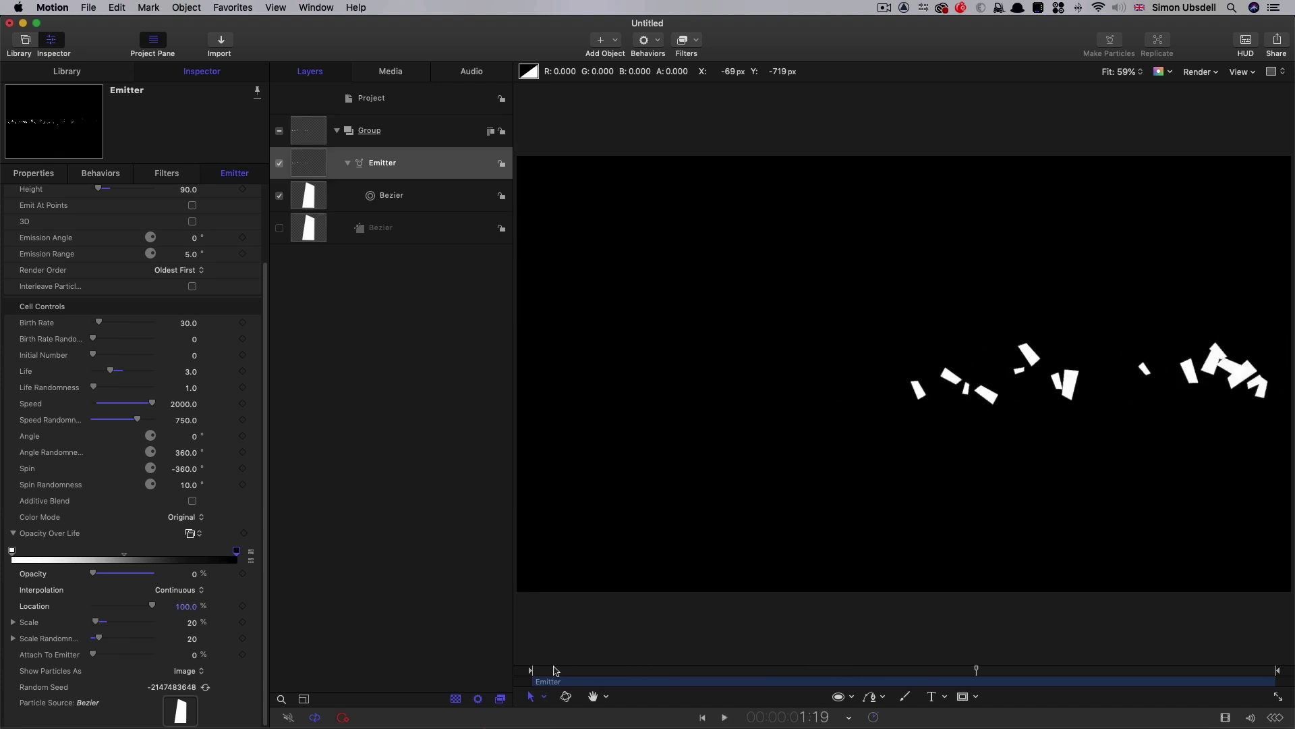
left_click_drag(732, 671, 619, 681)
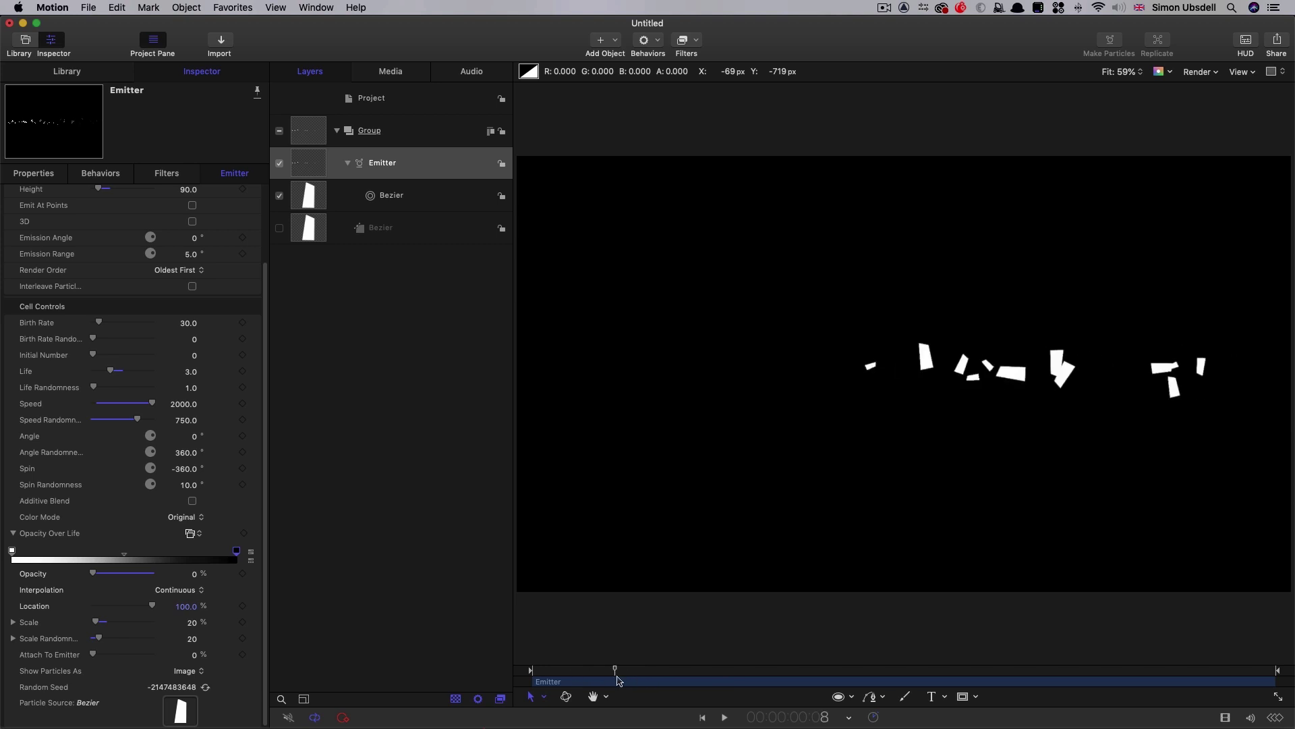
left_click_drag(618, 680, 592, 679)
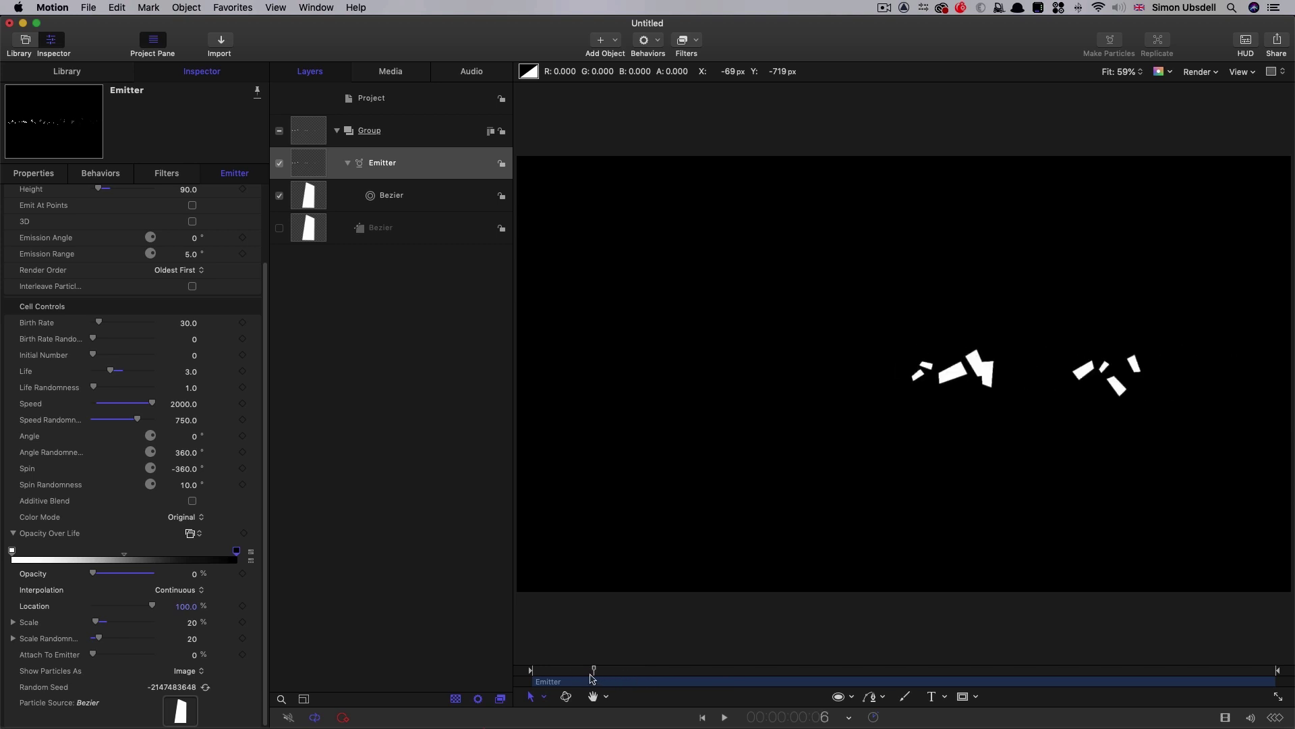
Lower Scale and Scale Randomness to 15, then down to 12
left_click(192, 623)
type("15")
key("Tab")
type("15")
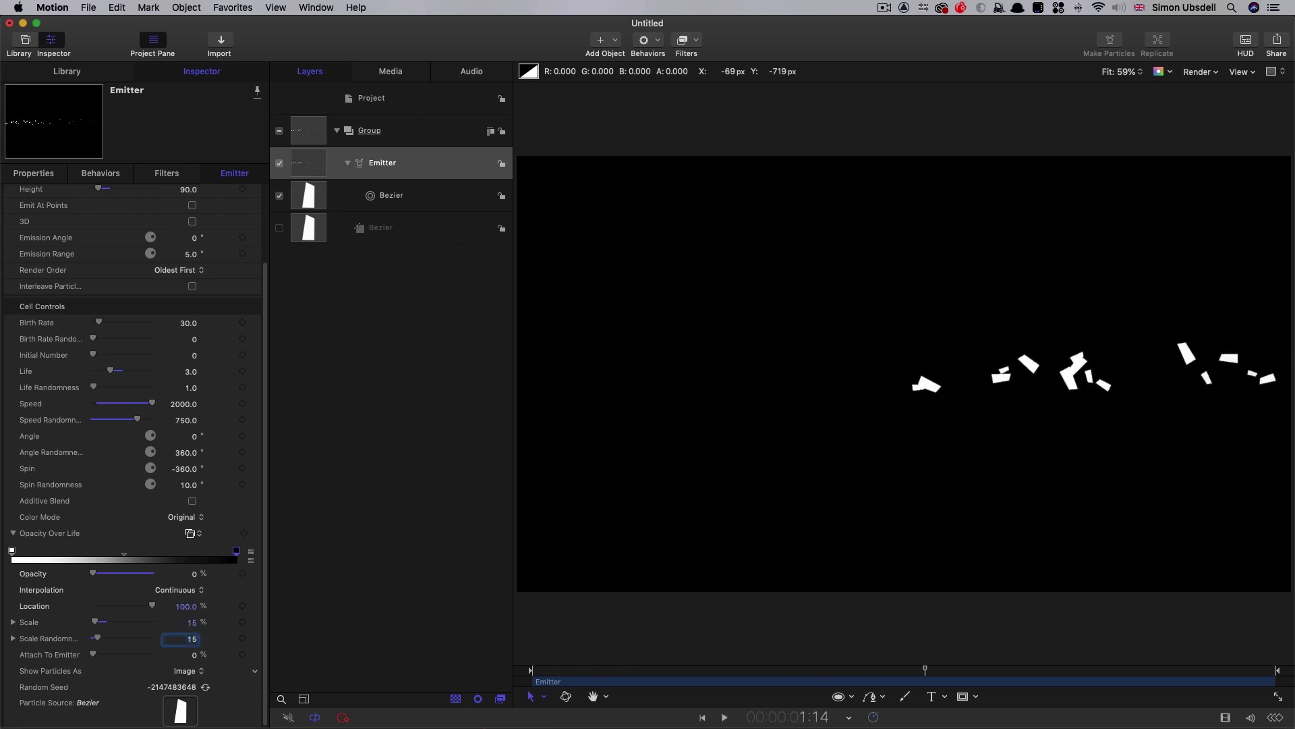
left_click(193, 622)
type("12")
key("Tab")
type("12")
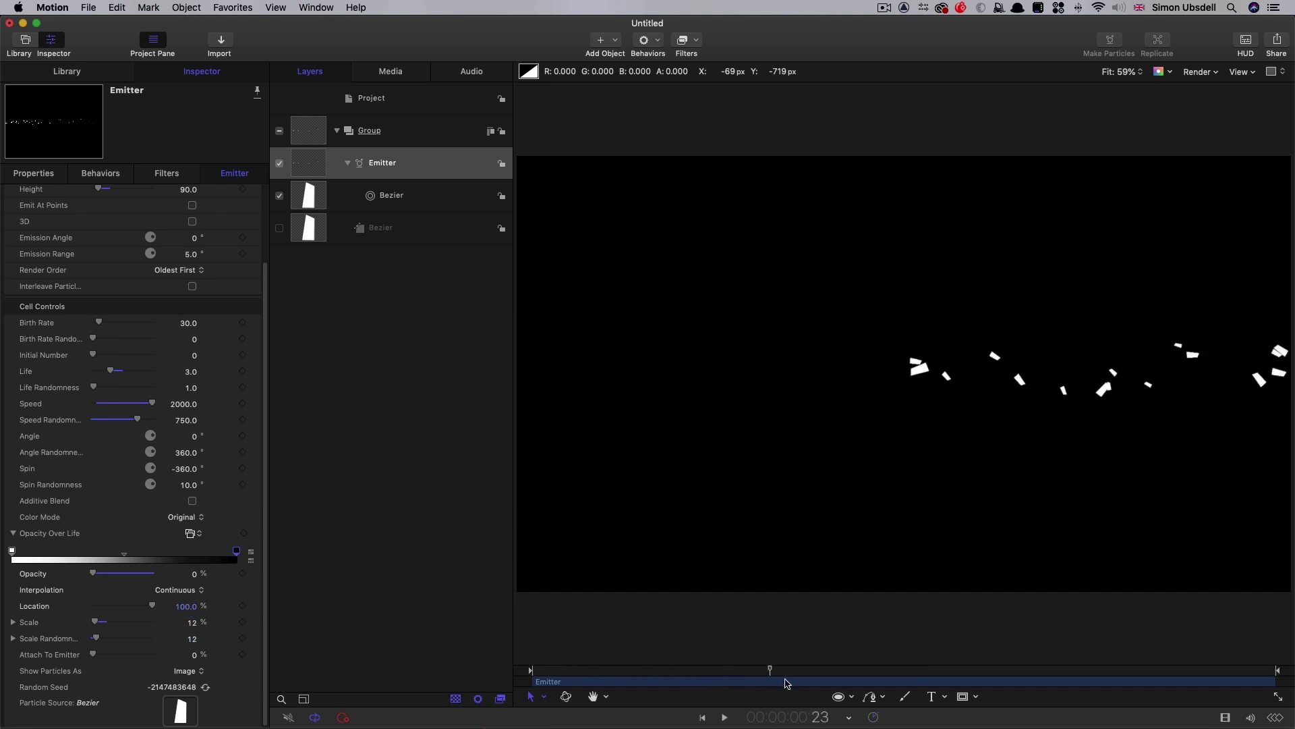
left_click(786, 683)
left_click_drag(786, 682, 754, 681)
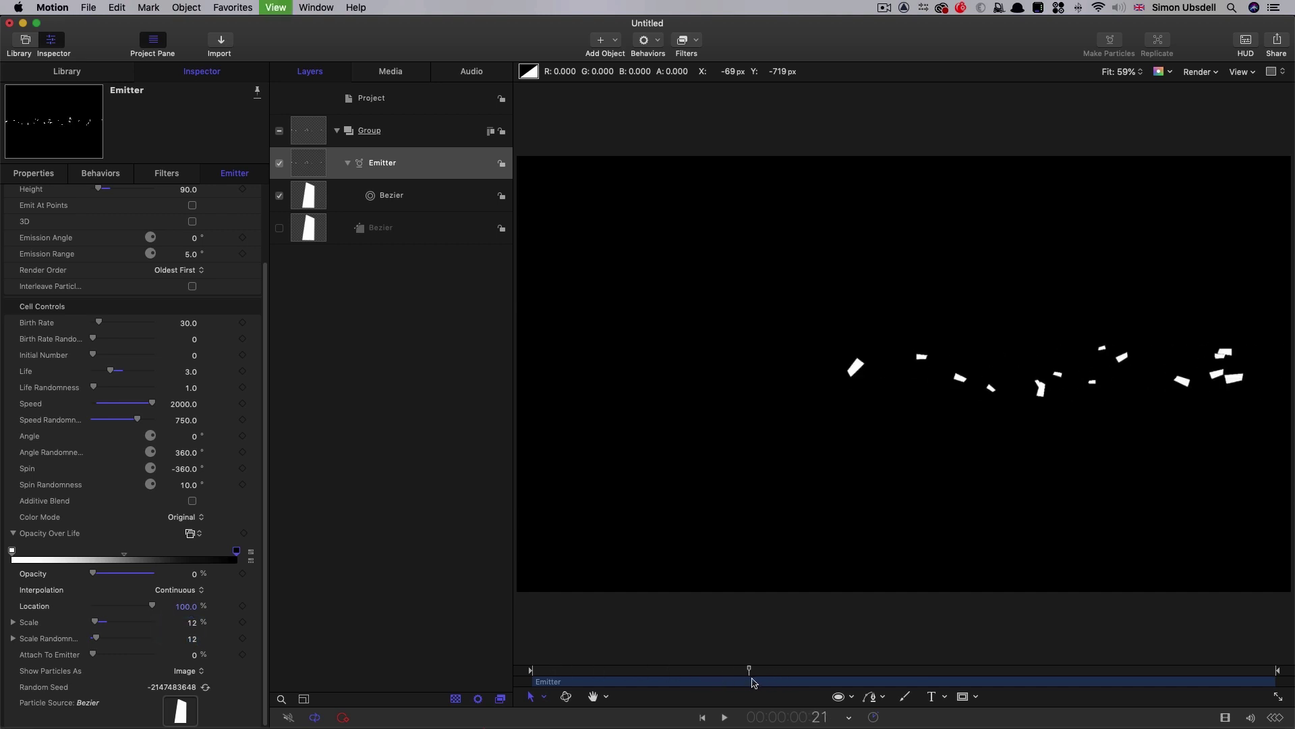
Add Scale Over Life, Gravity, and Drag behaviours to the emitter
left_click(658, 40)
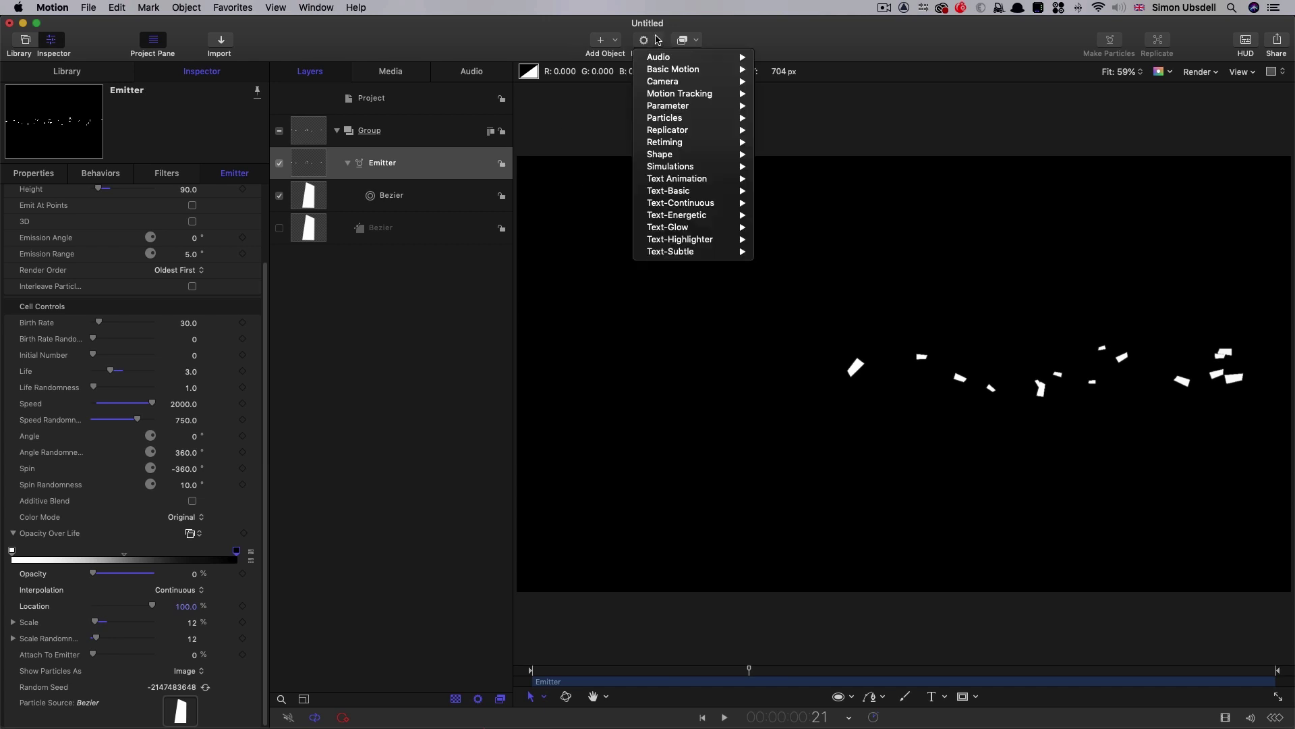
mouse_move(667, 168)
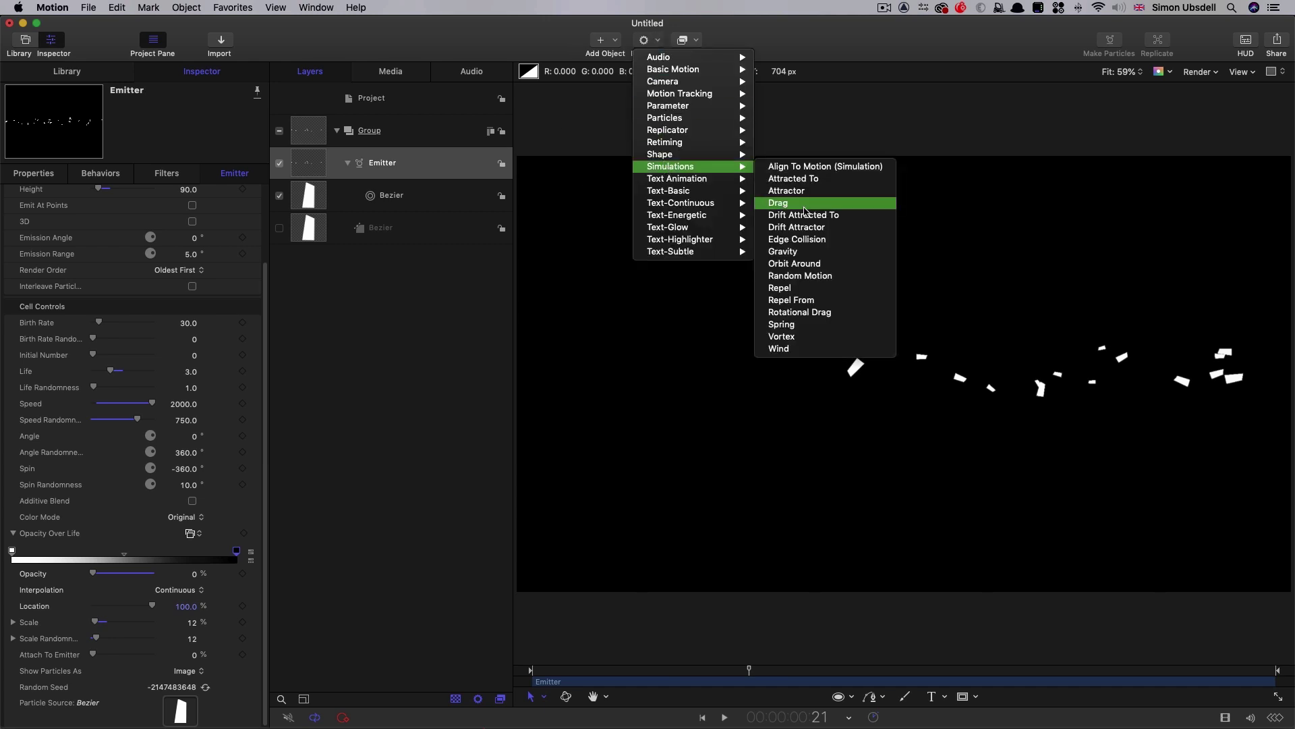
mouse_move(695, 118)
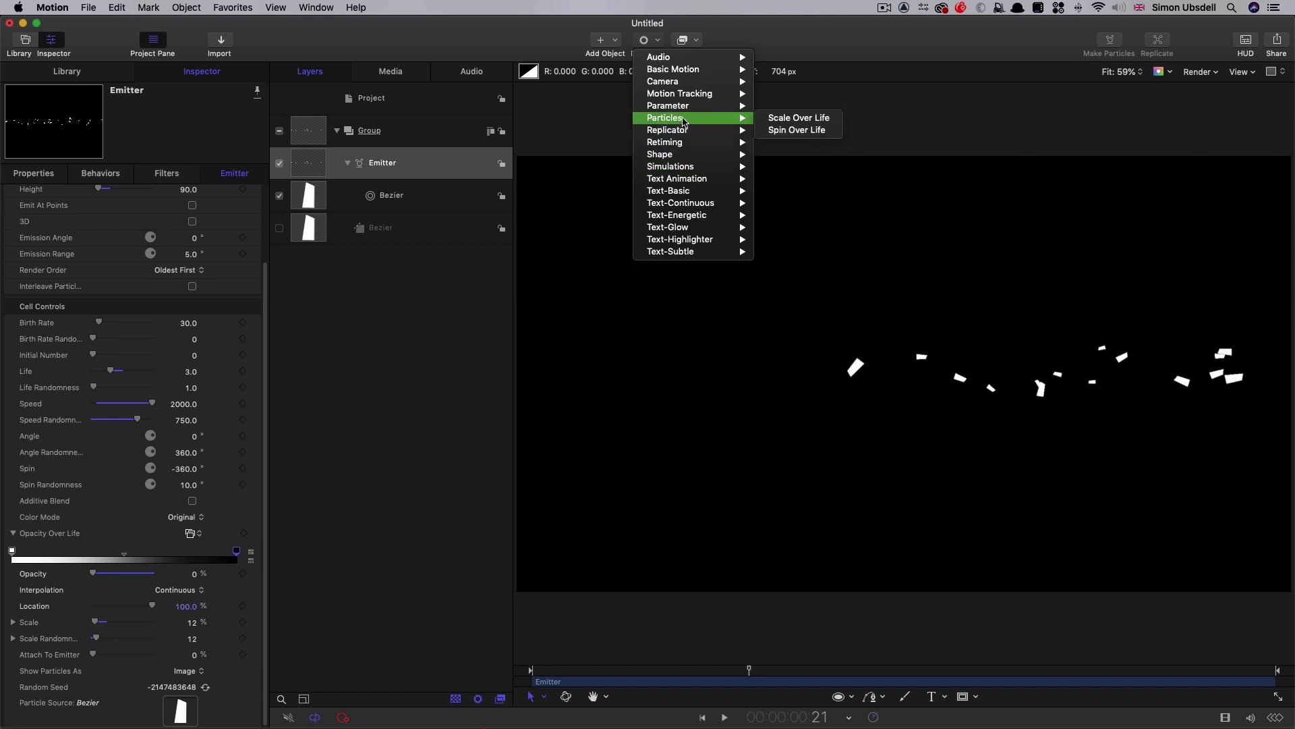
left_click(789, 120)
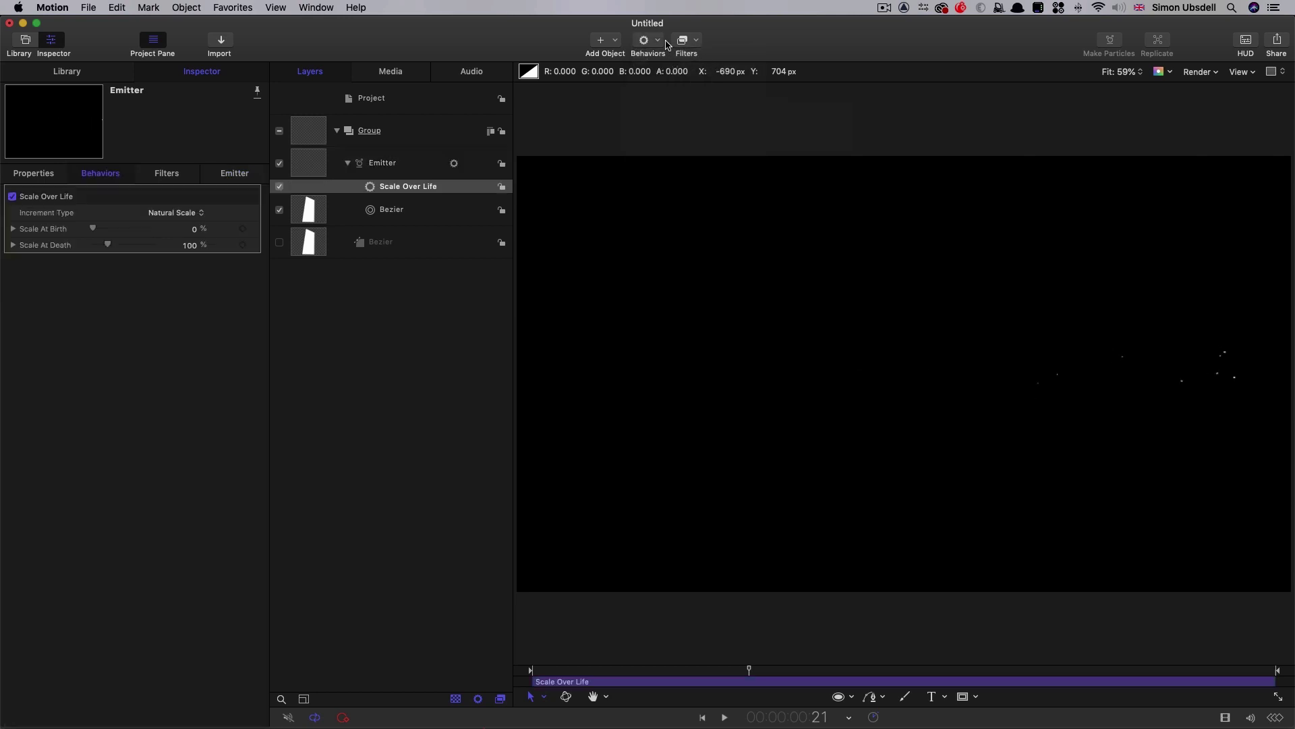
left_click(659, 39)
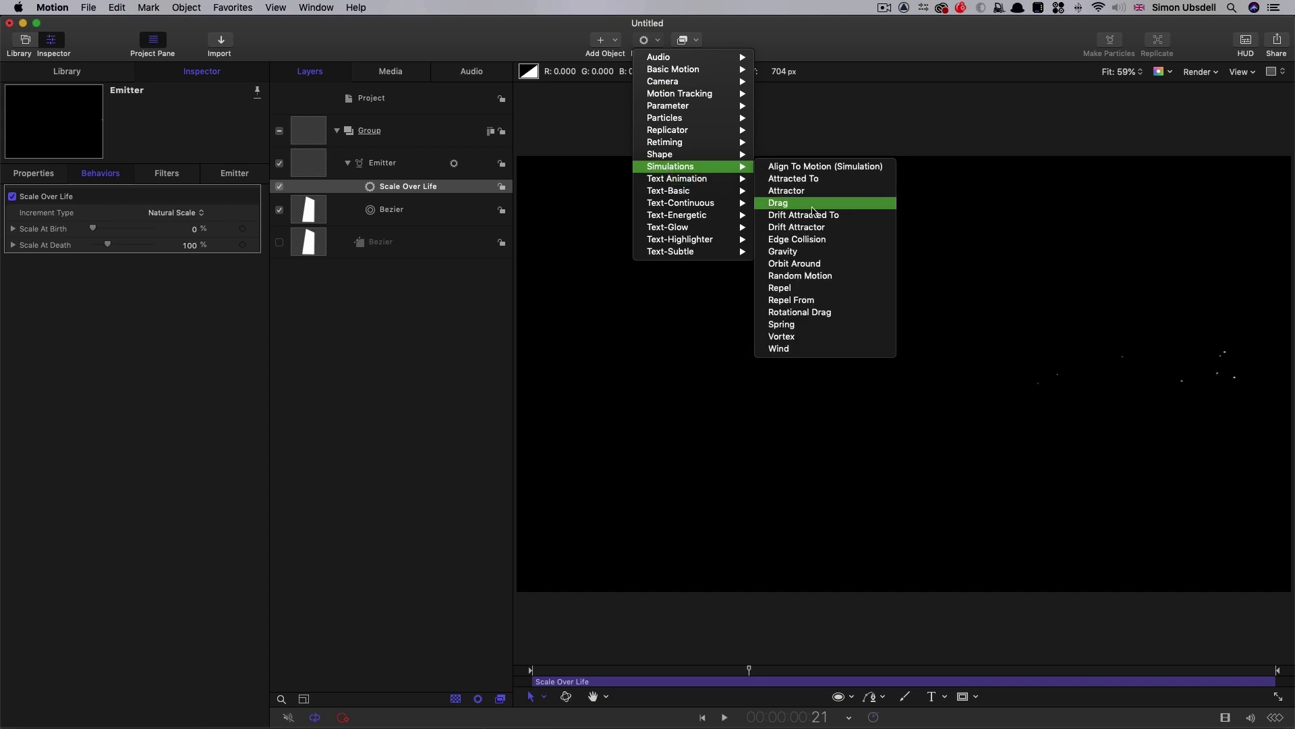
left_click(799, 247)
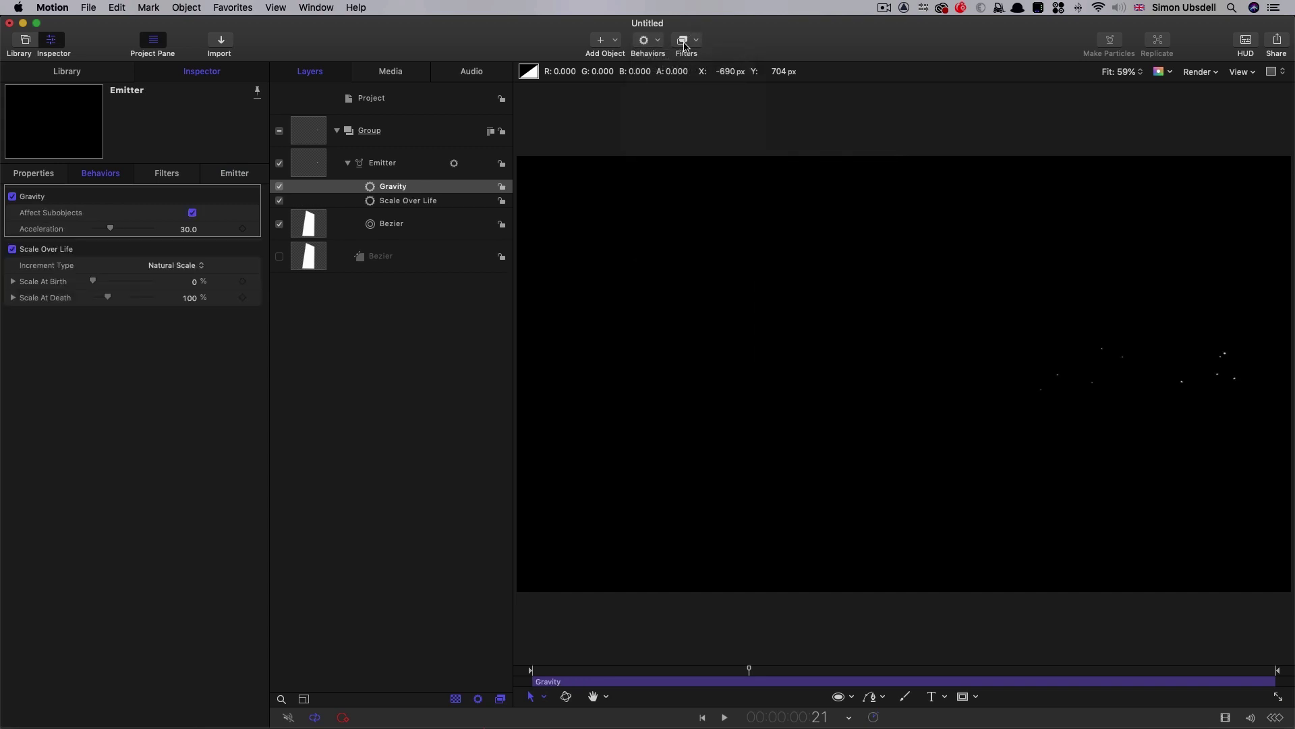
left_click(646, 39)
mouse_move(661, 166)
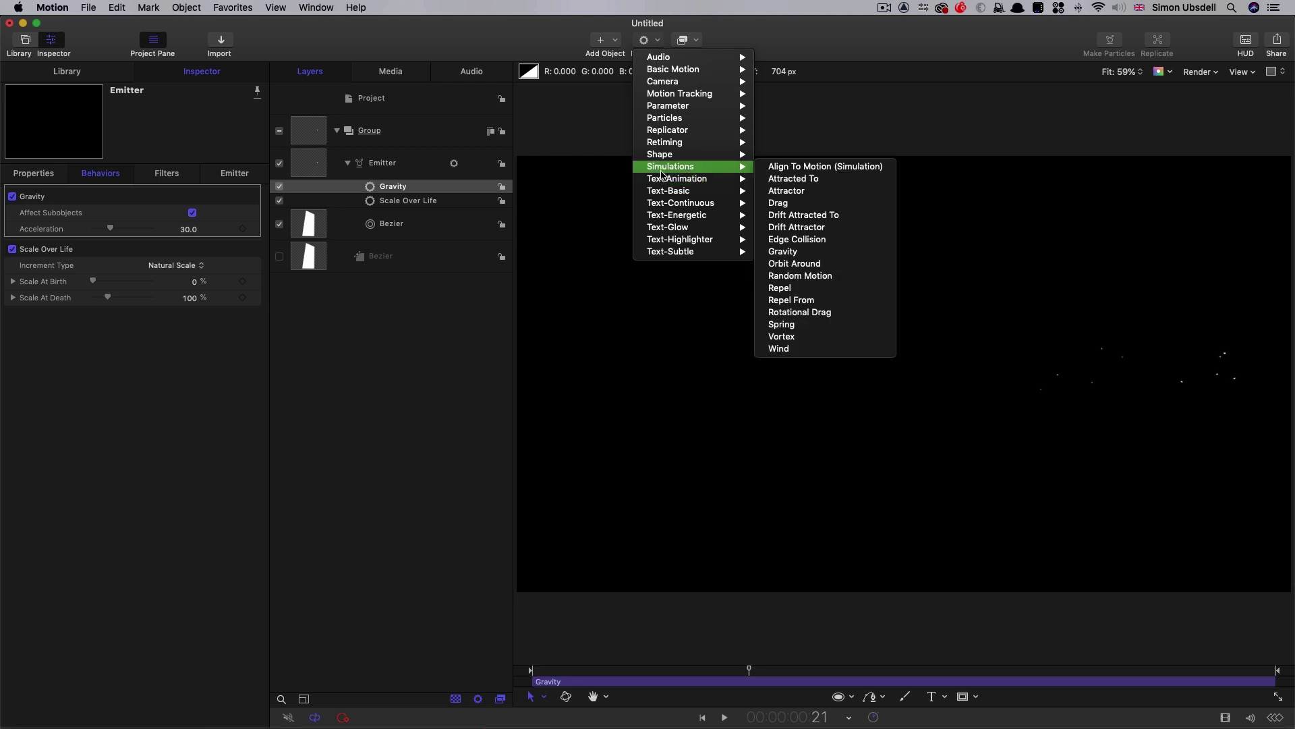
left_click(822, 204)
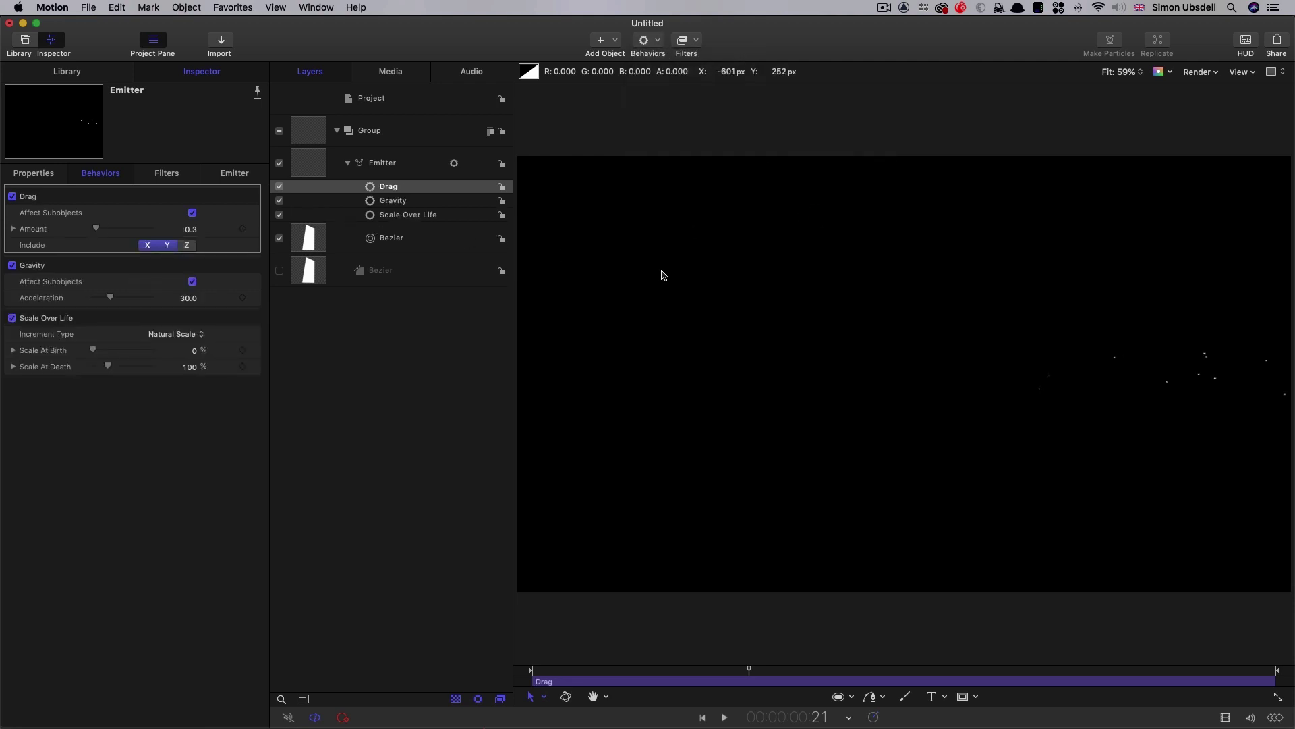
Set Drag amount 1, Gravity acceleration 350, and Scale Over Life from 100 to 30
left_click(191, 229)
type("1")
left_click(188, 298)
type("350")
key("Return")
left_click(194, 351)
type("100")
key("Tab")
type("30")
key("Return")
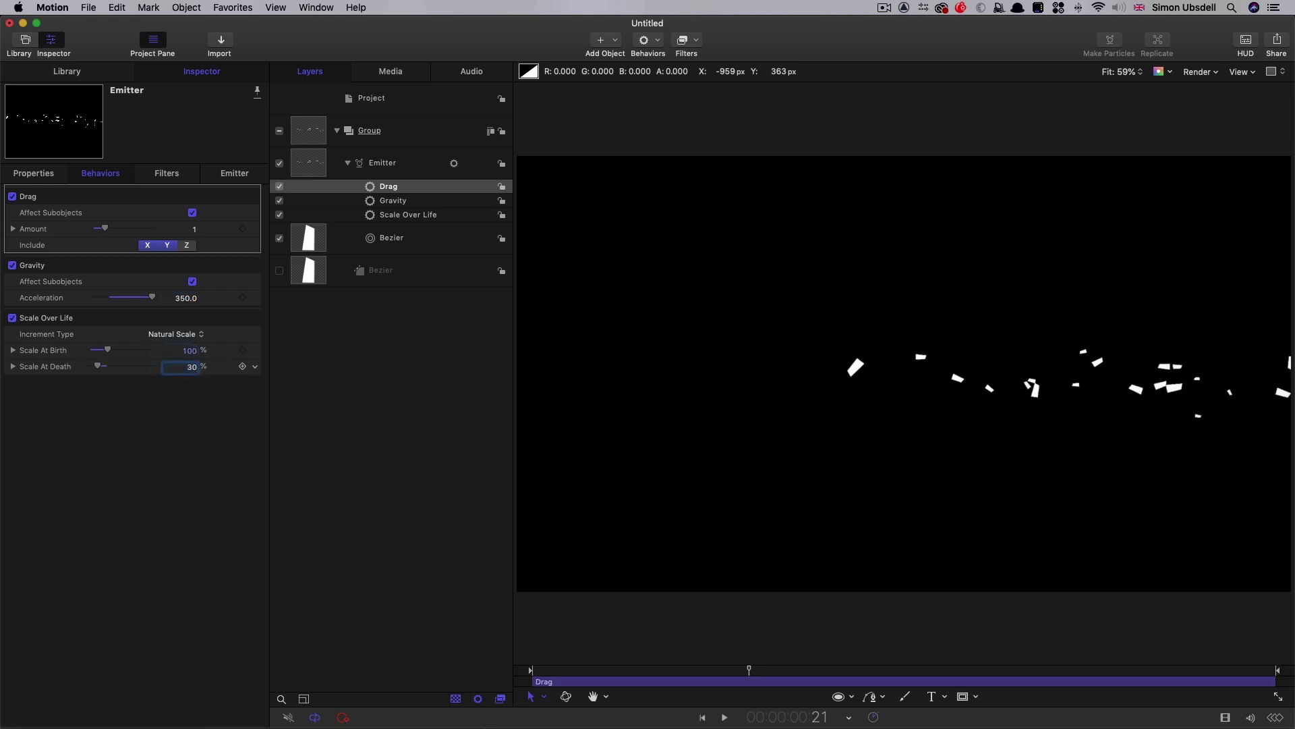
key("space")
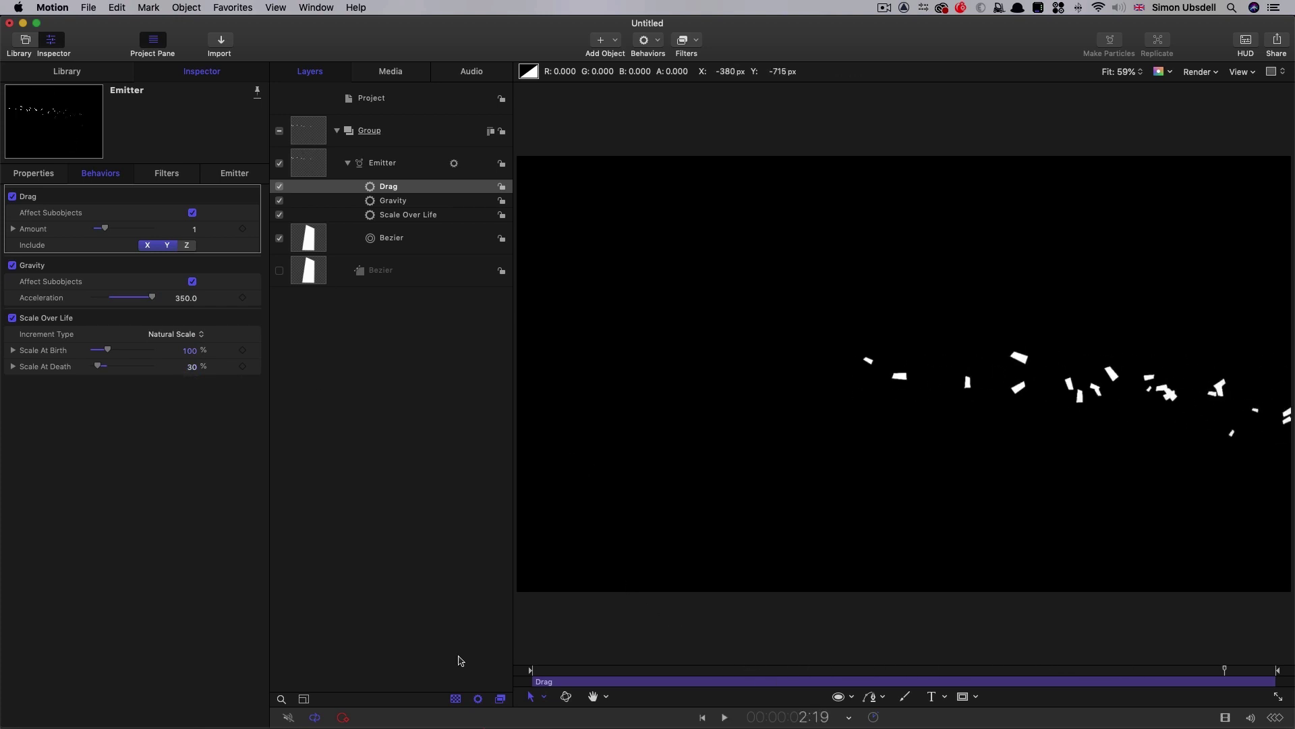
key("space")
left_click(472, 163)
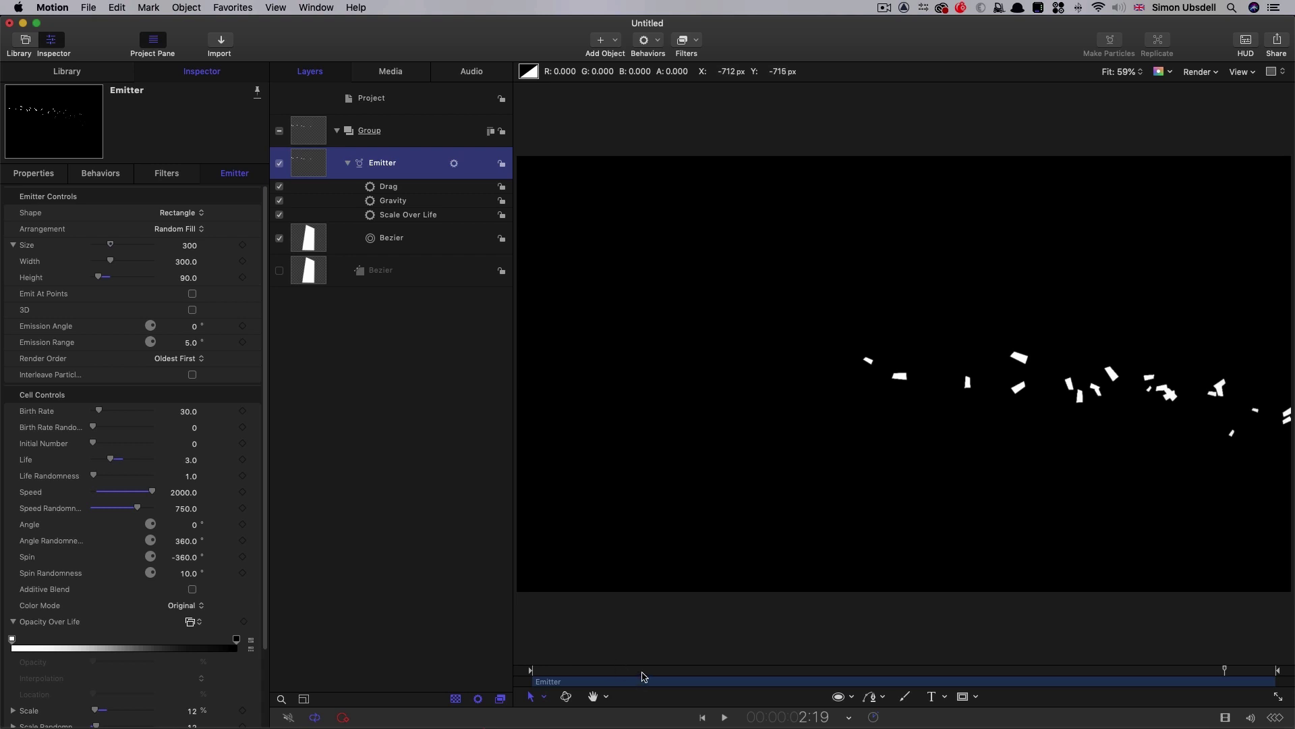
At frame 0, keyframe the emitter's Birth Rate at 500
left_click_drag(642, 670, 508, 678)
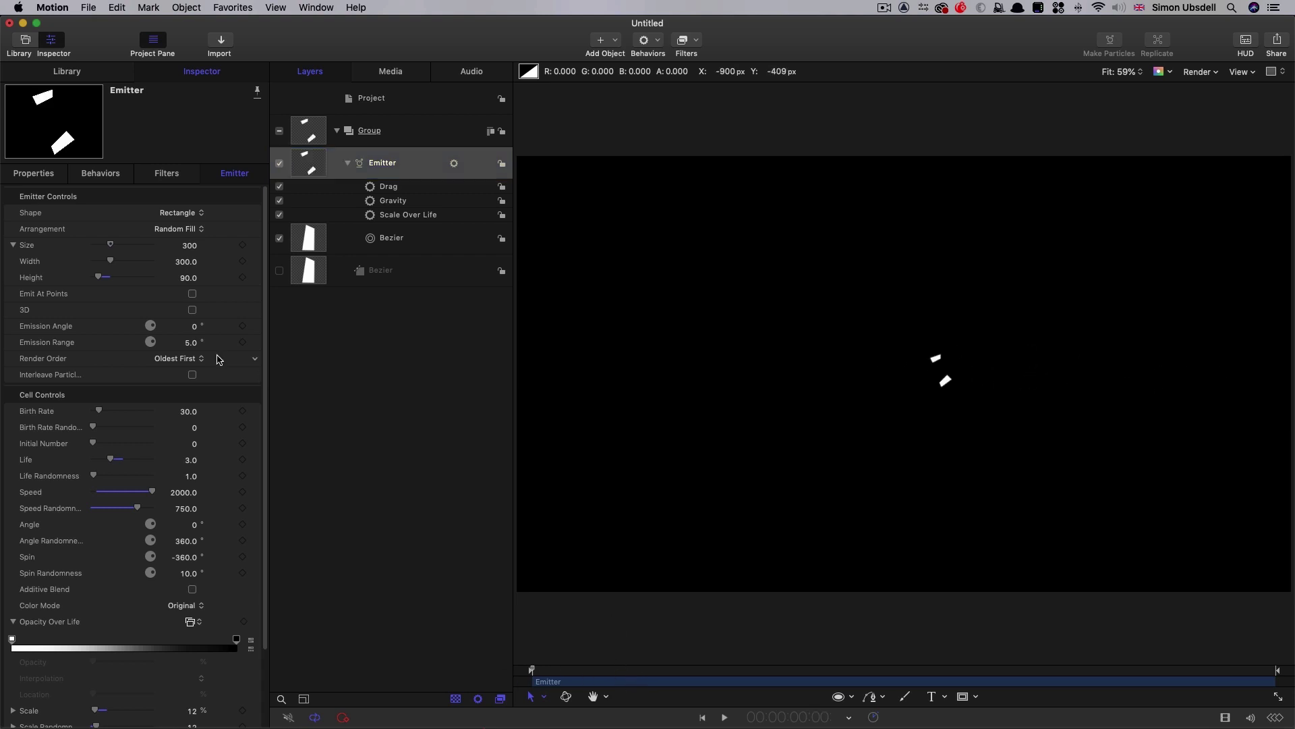
left_click(241, 411)
left_click(188, 412)
type("500")
key("Return")
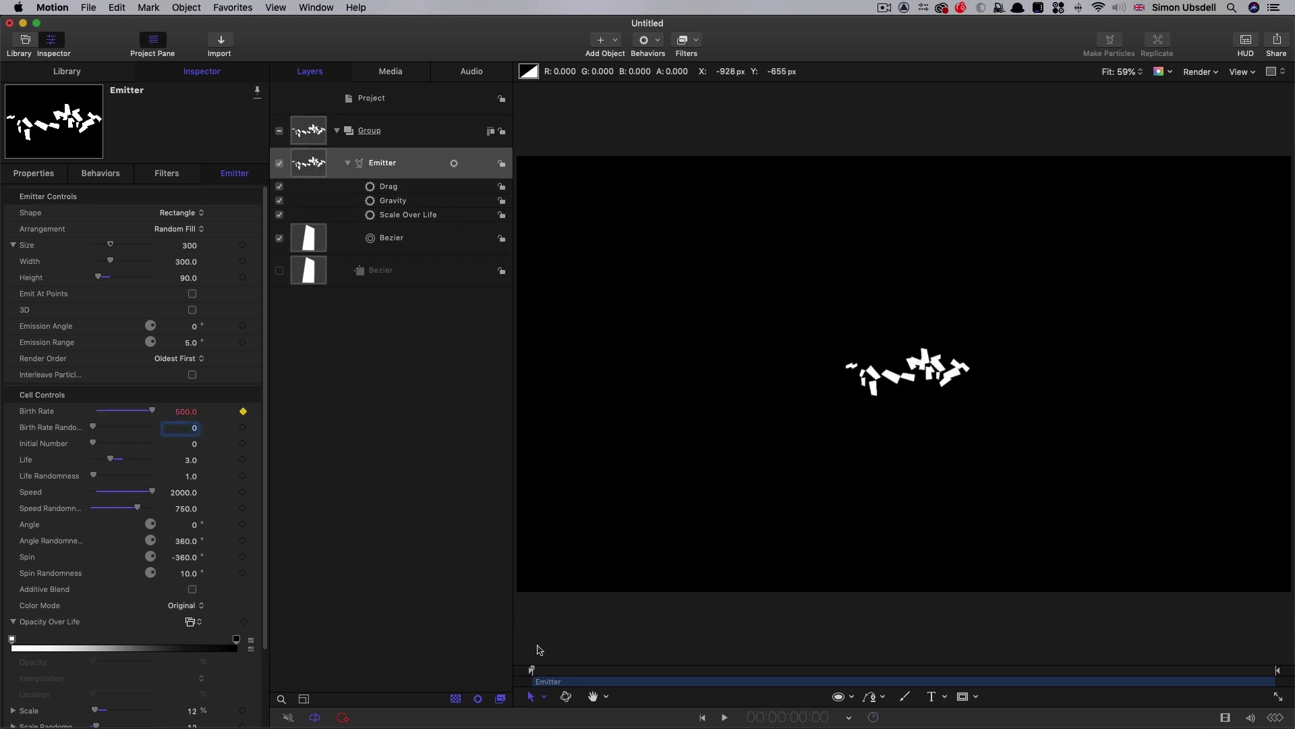
At frame 5, drop Birth Rate to 0 and preview the burst
left_click(562, 671)
left_click_drag(562, 672, 584, 670)
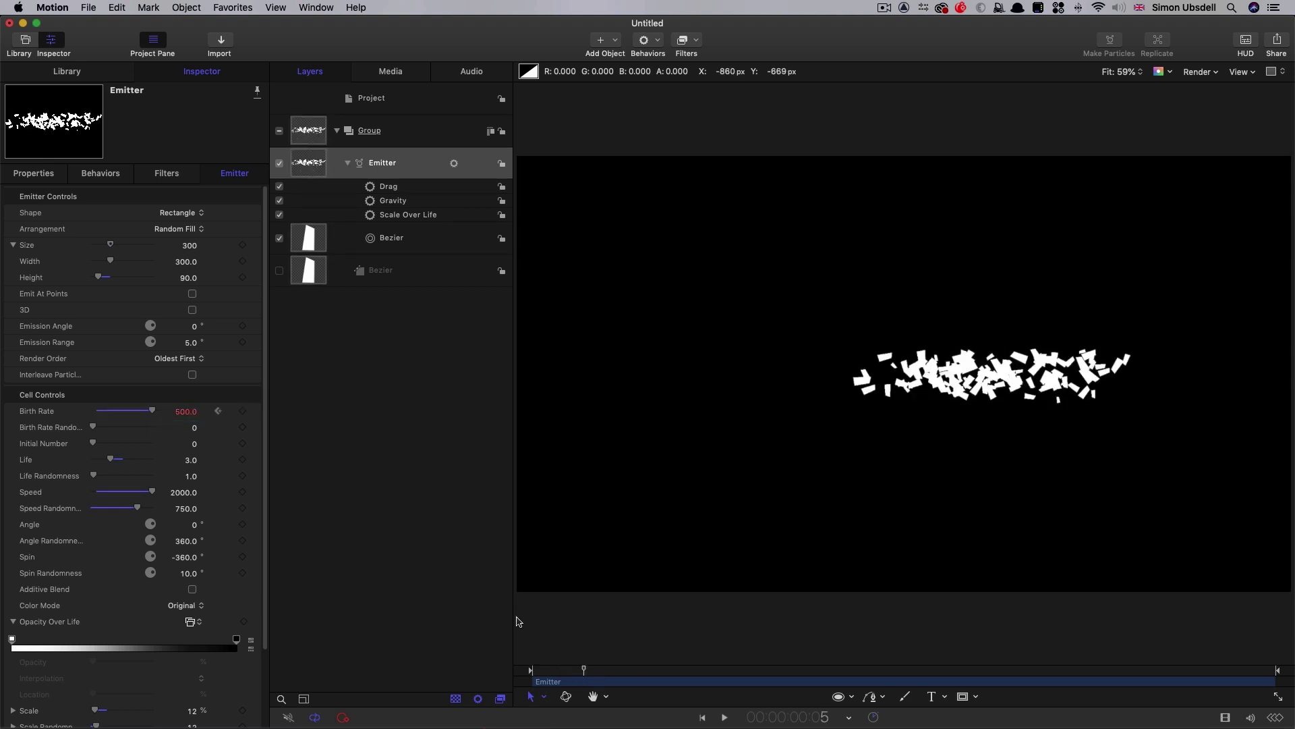
left_click_drag(148, 411, 93, 411)
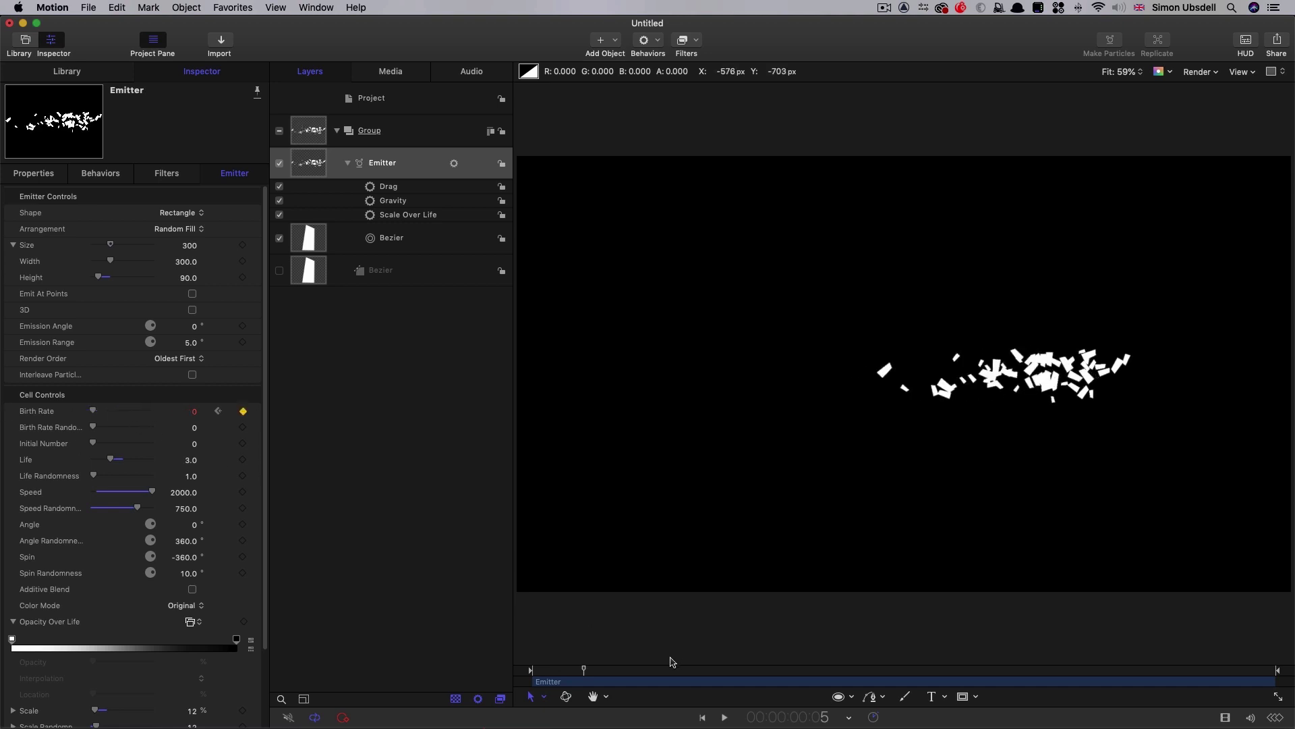
left_click_drag(589, 672, 562, 672)
key("space")
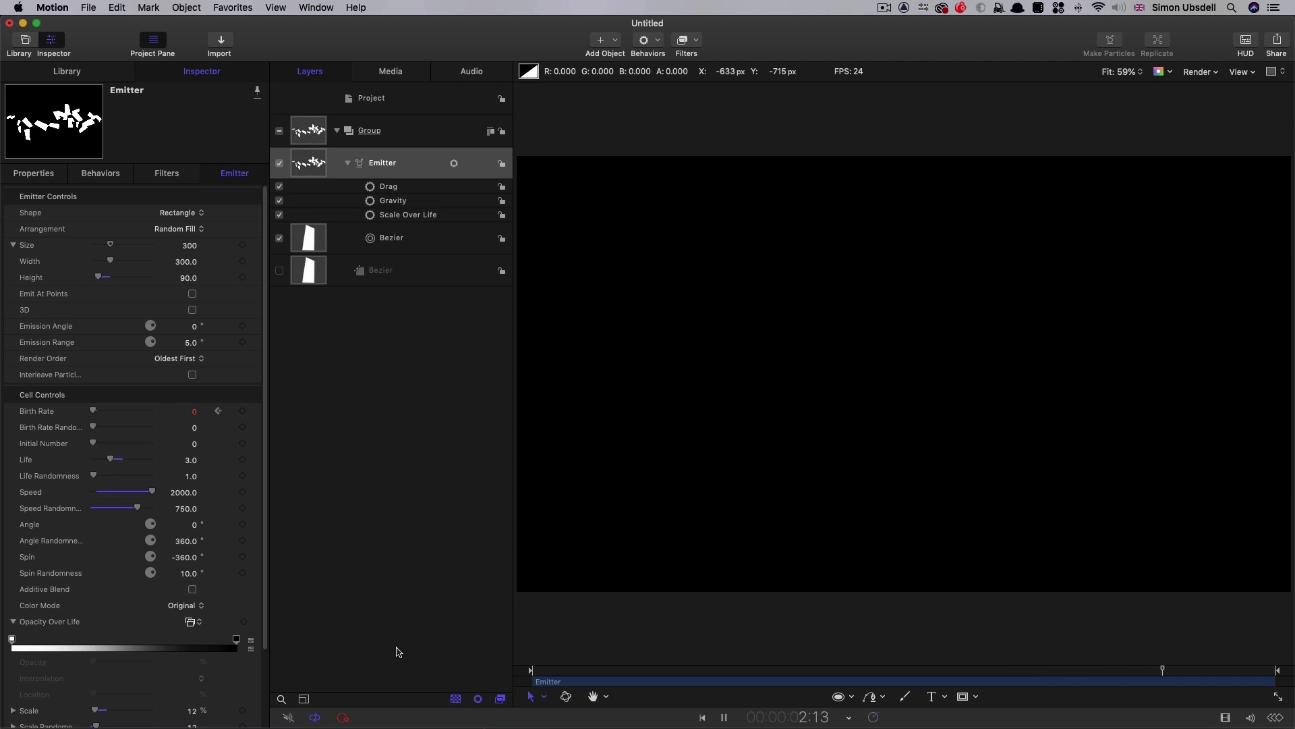
key("space")
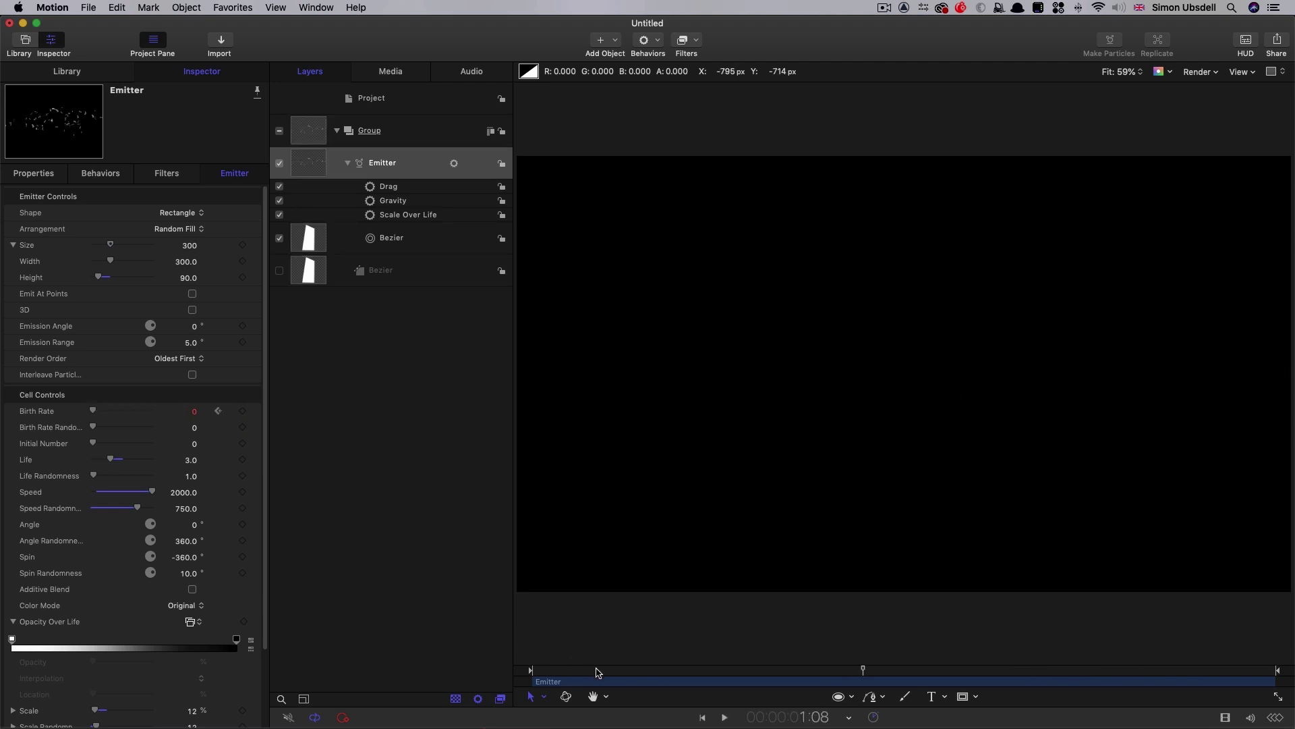
left_click_drag(594, 670, 453, 658)
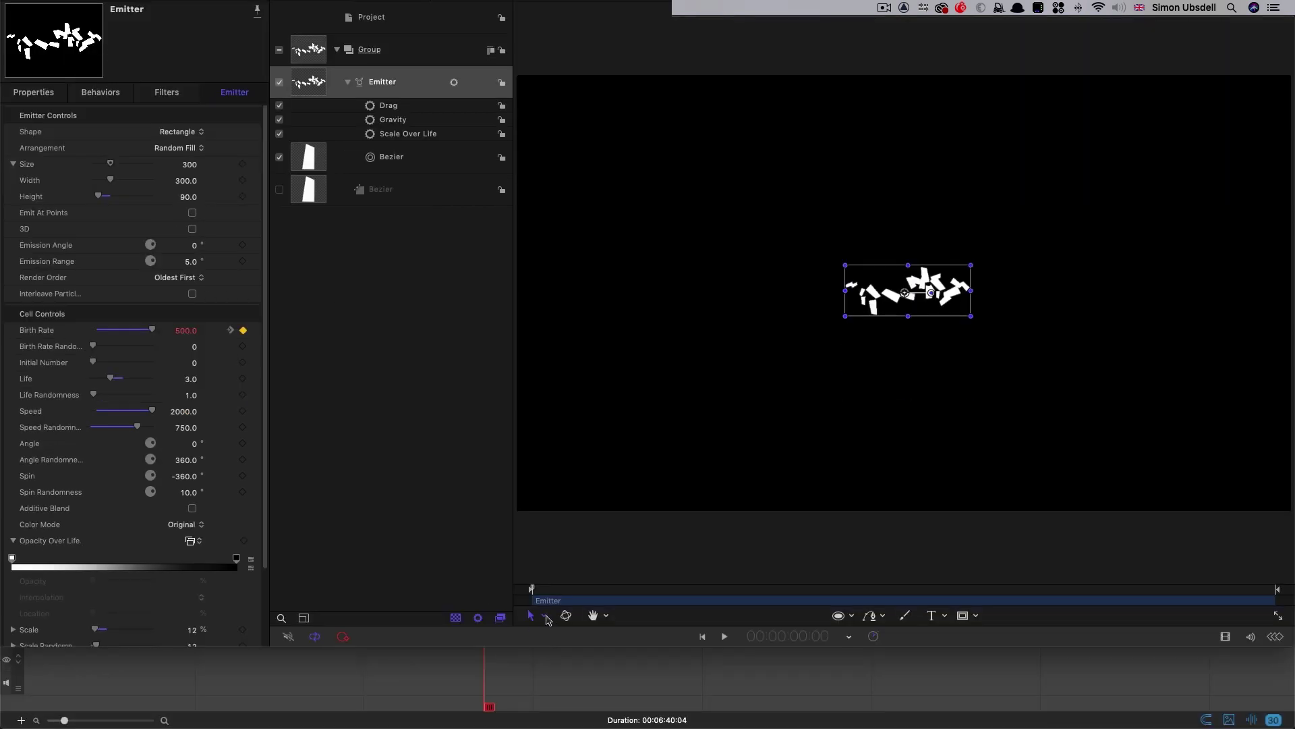
Switch to Adjust Item and widen the emitter from 300 to about 900
left_click(531, 695)
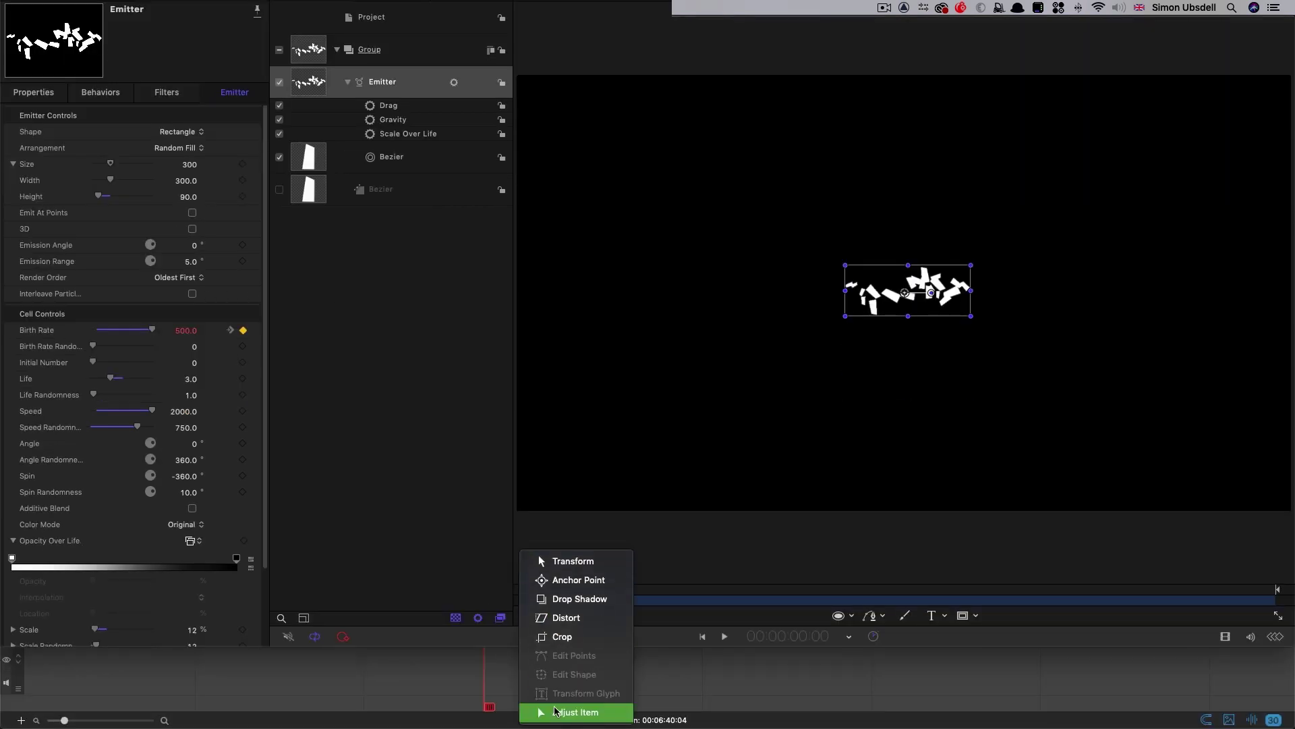
left_click(560, 717)
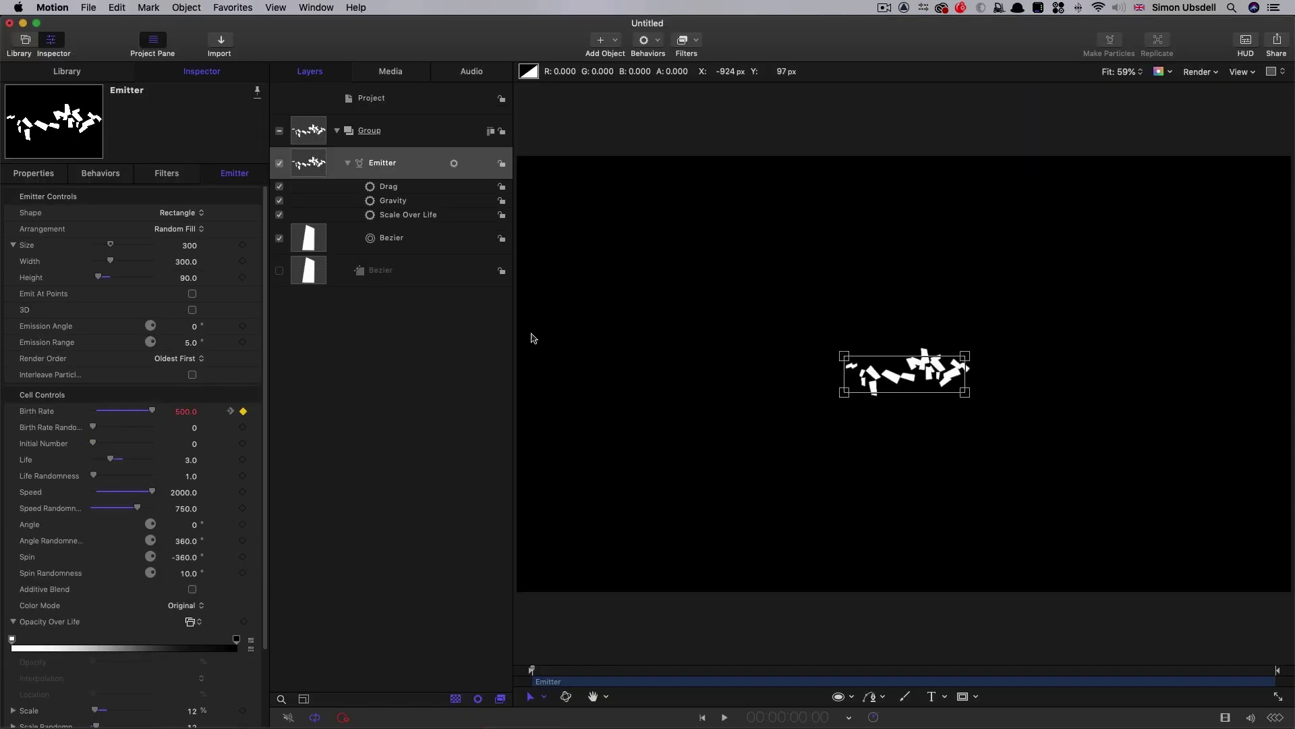
mouse_move(187, 262)
left_mouse_down()
mouse_move(243, 262)
mouse_move(184, 263)
left_mouse_up()
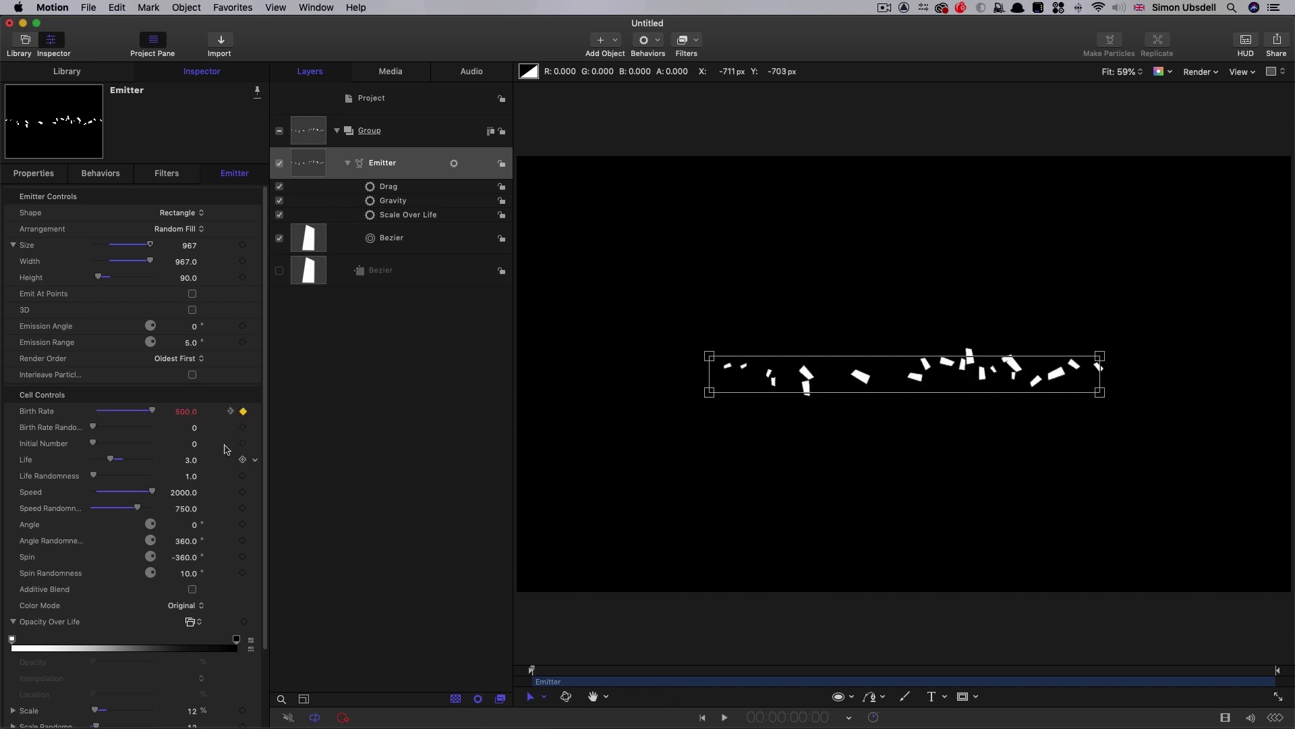
Raise the frame-0 Birth Rate keyframe to 1500 and play the burst
left_click(183, 413)
type("1500")
key("Return")
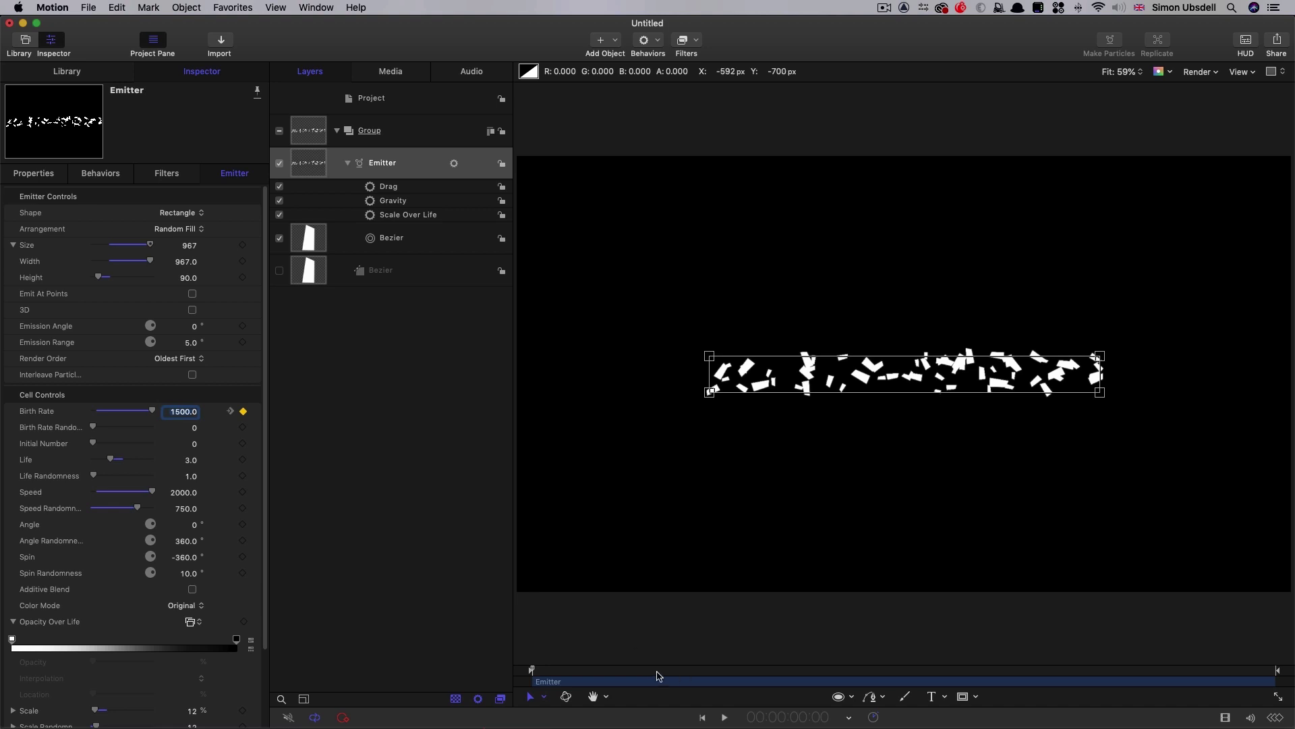
key("space")
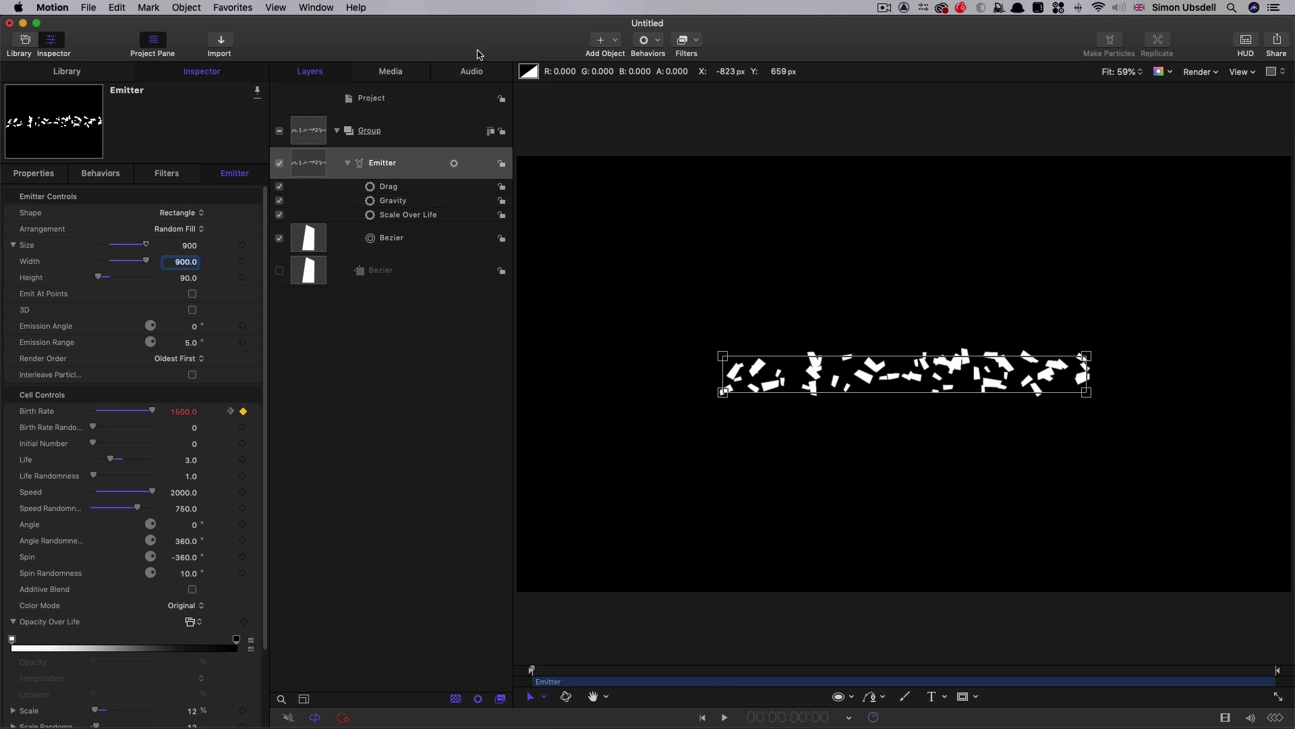
Save the project as Particles_.motn
left_click(90, 7)
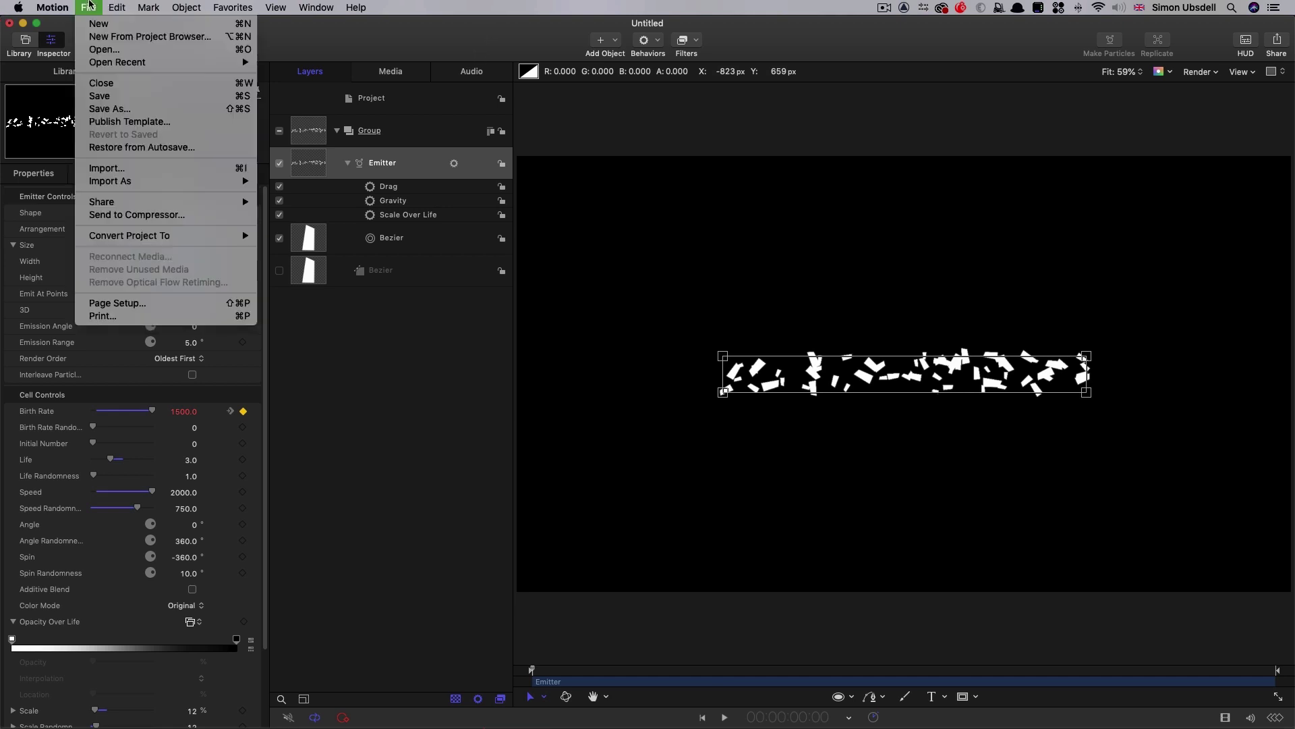
left_click(108, 108)
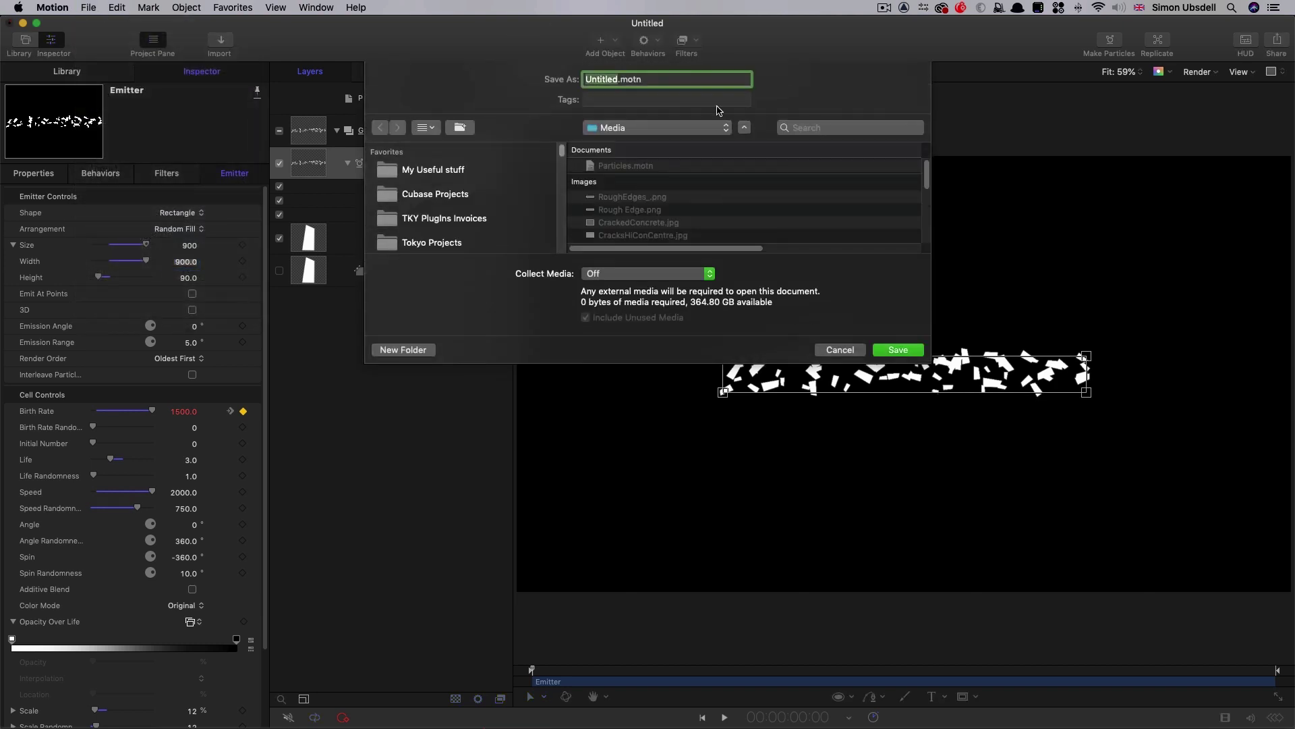
type("Particles_")
key("Return")
Rename the Group layer to Particles
left_click(311, 128)
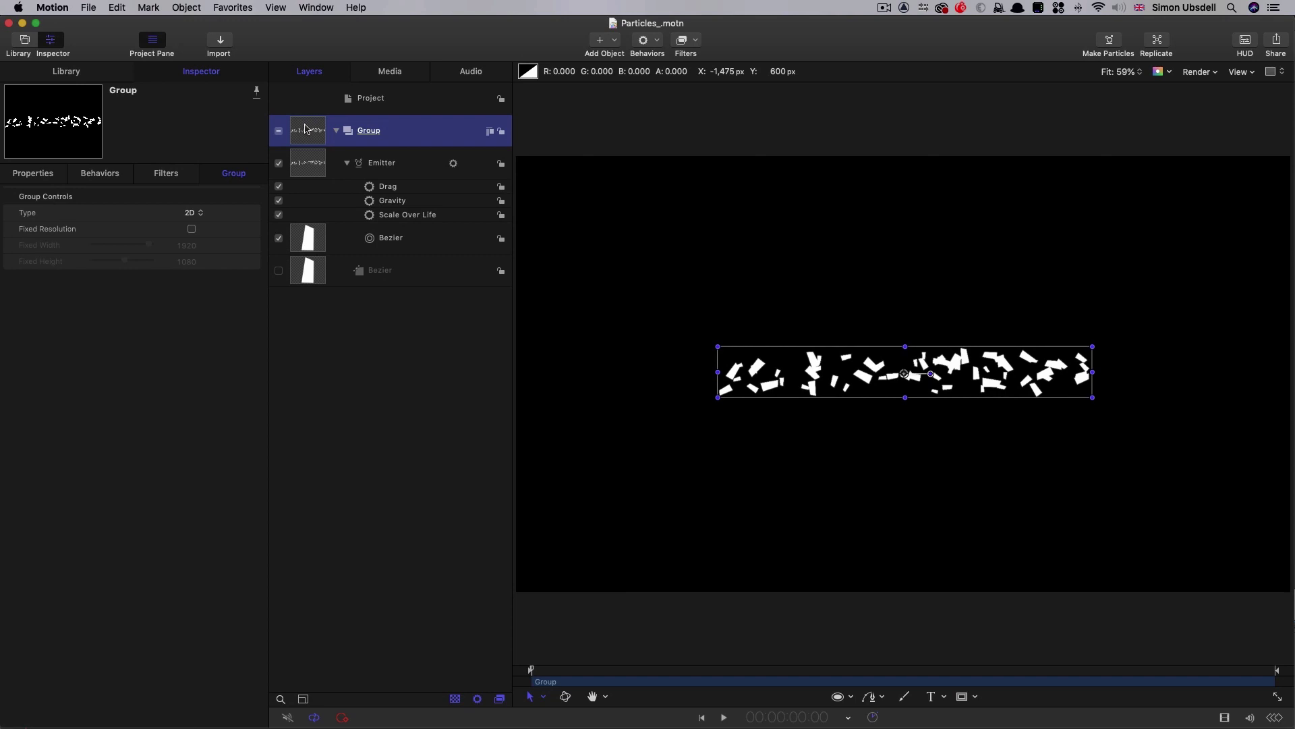
right_click(305, 128)
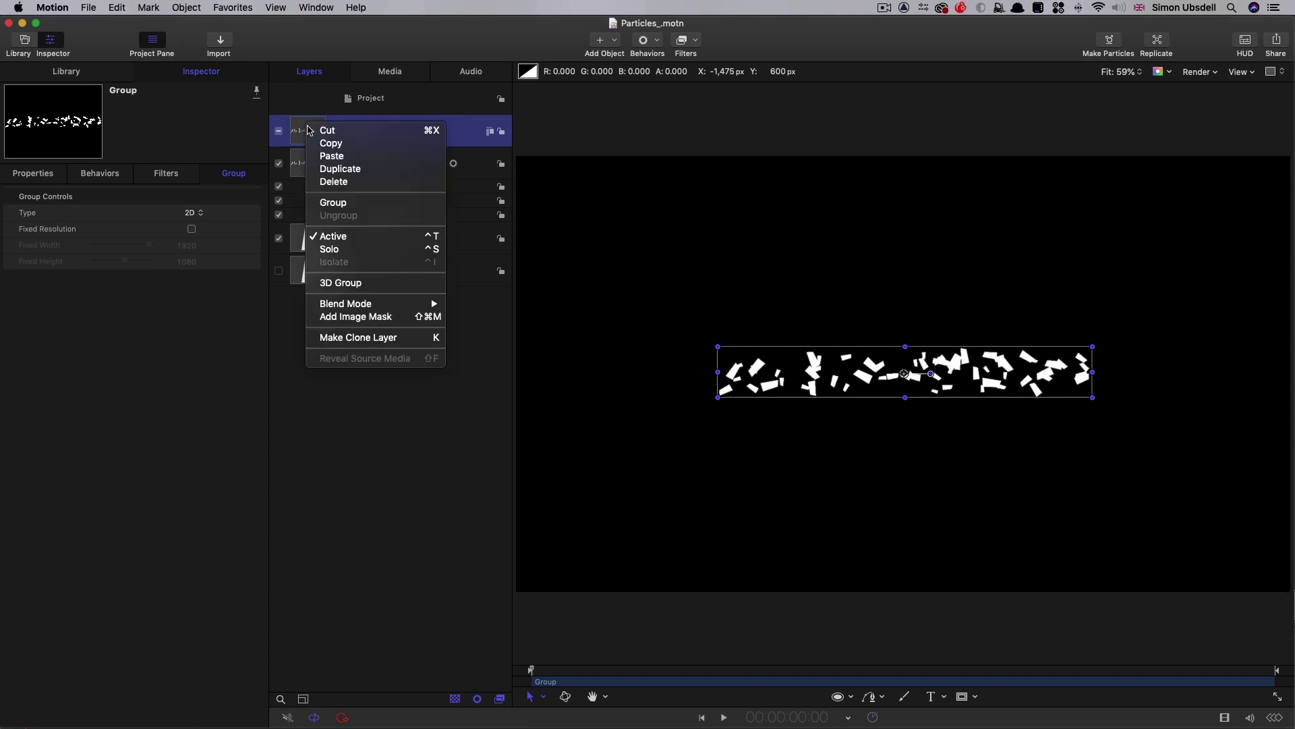
left_click(337, 140)
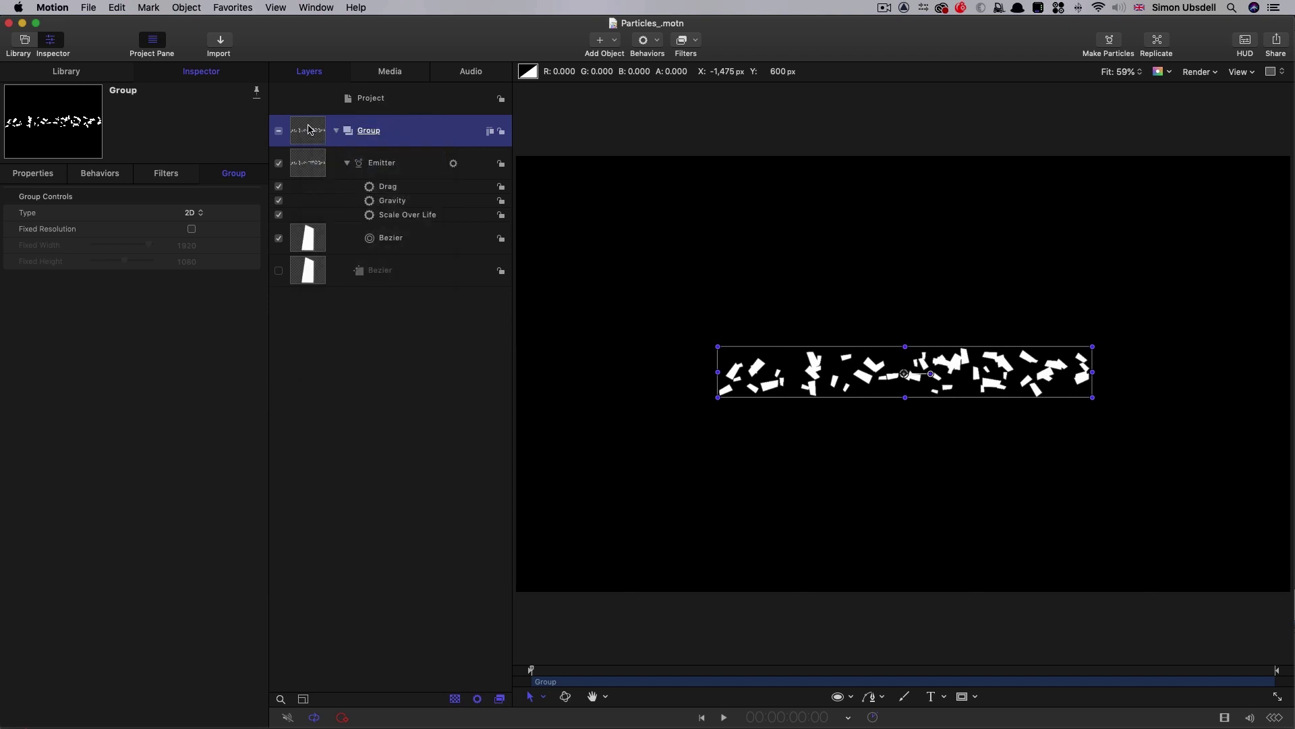
double_click(377, 132)
type("Part")
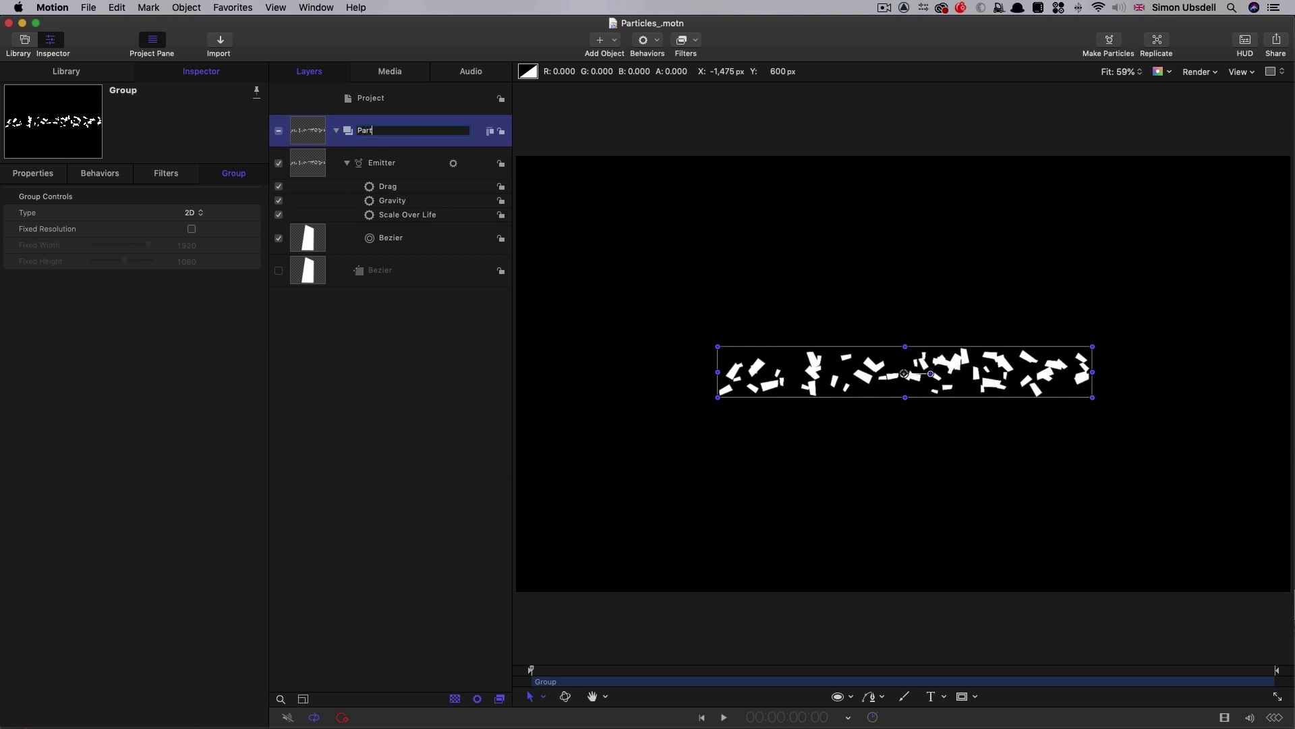
type("icles")
key("Return")
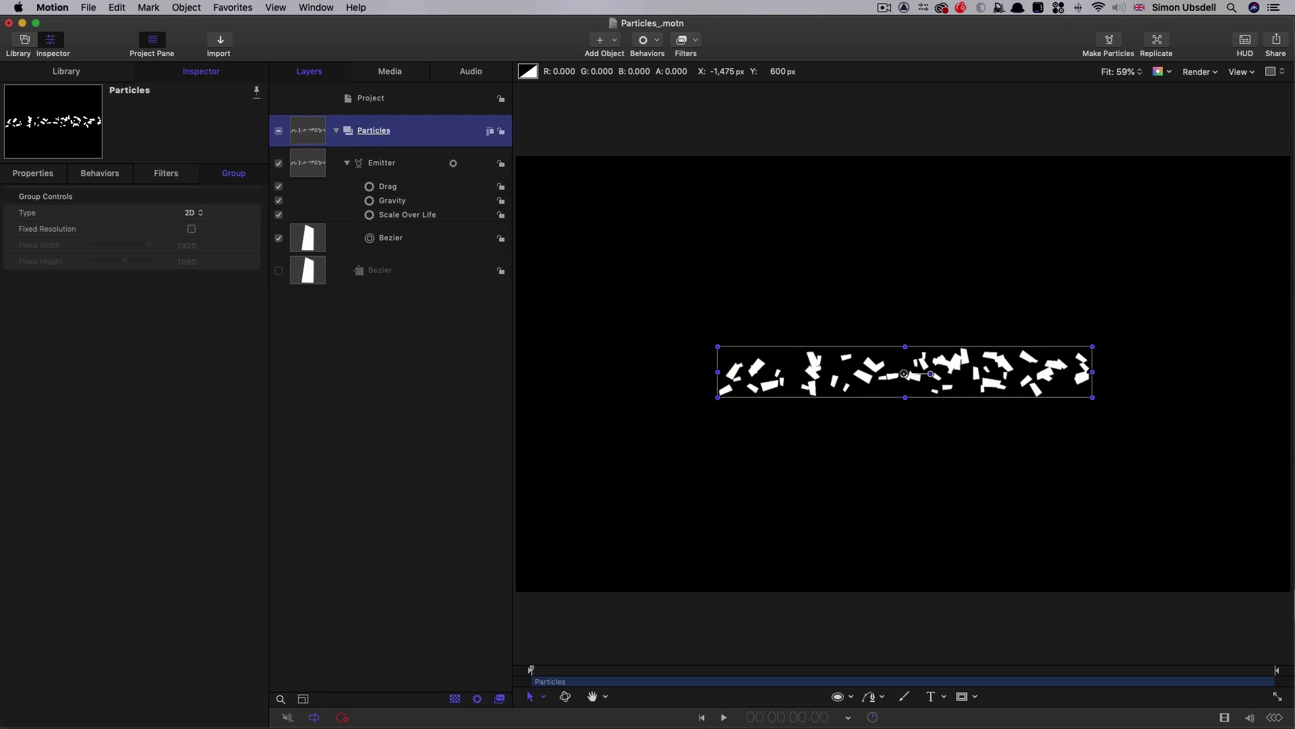